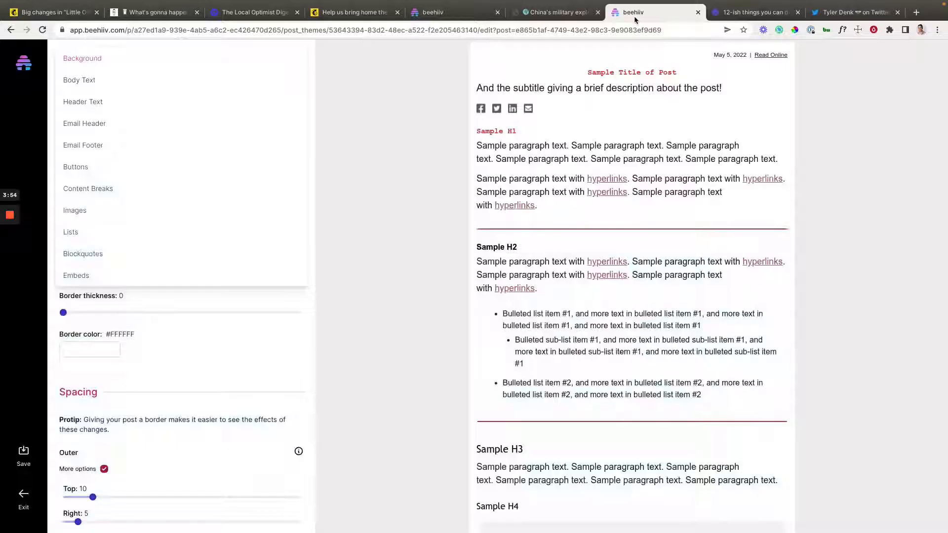
Step: Show the Body Text settings in the post theme editor
{"action": "left_click", "coordinate": [635, 15]}
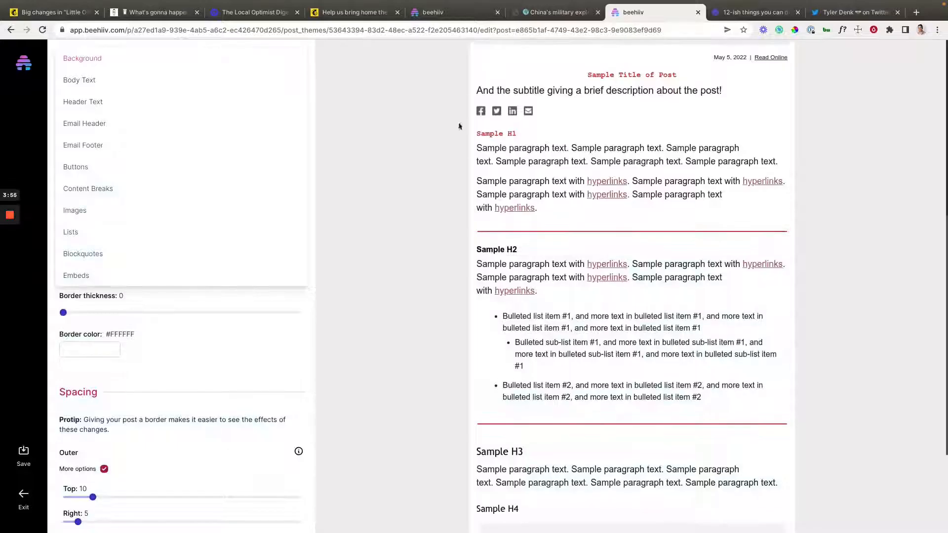
{"action": "left_click", "coordinate": [300, 78]}
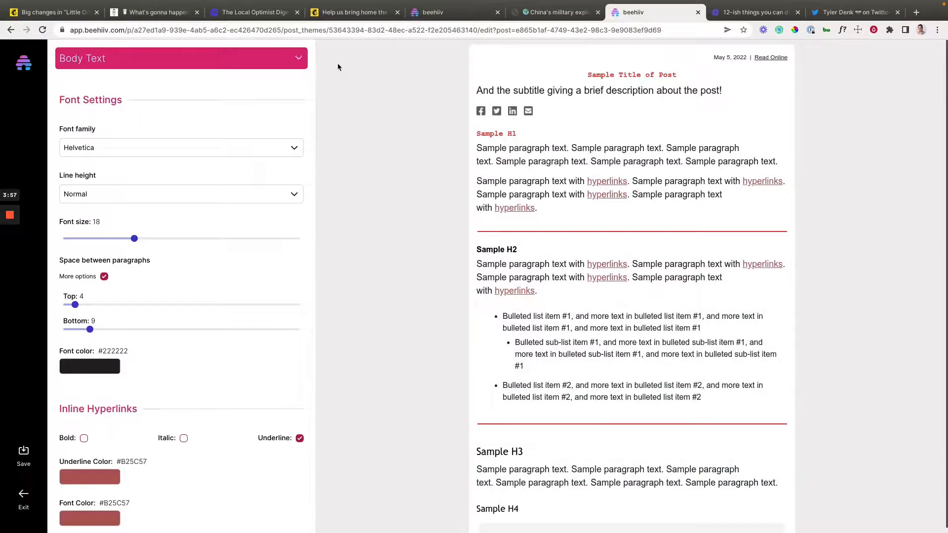
Step: Close the preview of the International Intrigue post draft and open the theme editor from that draft
{"action": "left_click", "coordinate": [463, 12]}
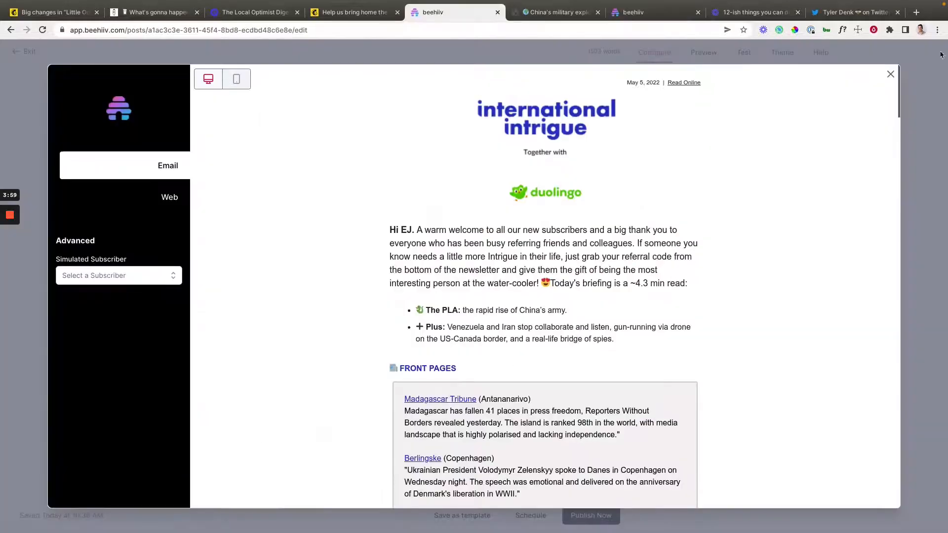
{"action": "left_click", "coordinate": [891, 74]}
{"action": "left_click", "coordinate": [782, 53]}
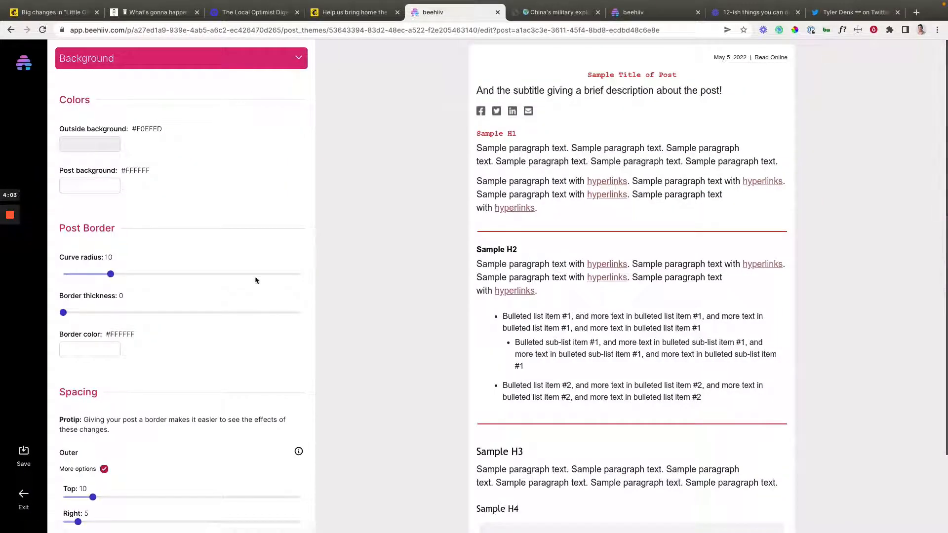
Step: Examine the theme's Background settings for colors, post border and spacing, and look through the whole sample post
{"action": "scroll", "coordinate": [255, 280], "scroll_direction": "down", "scroll_amount": 2}
{"action": "scroll", "coordinate": [256, 277], "scroll_direction": "up", "scroll_amount": 2}
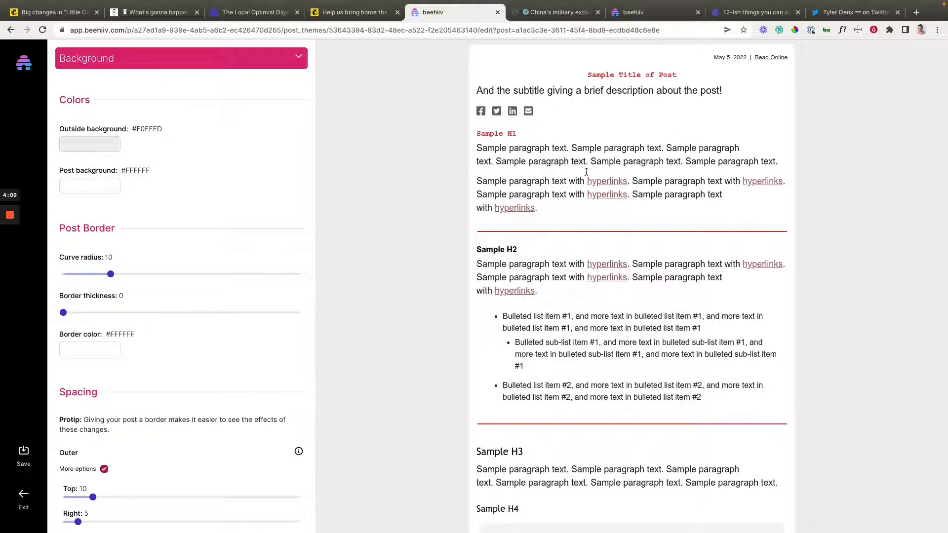
{"action": "scroll", "coordinate": [249, 264], "scroll_direction": "down", "scroll_amount": 1}
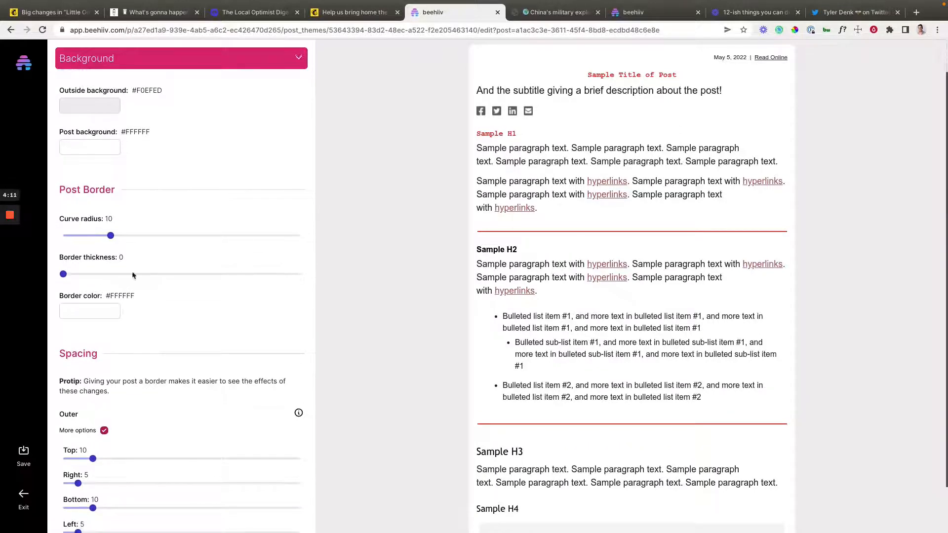
{"action": "scroll", "coordinate": [148, 284], "scroll_direction": "down", "scroll_amount": 1}
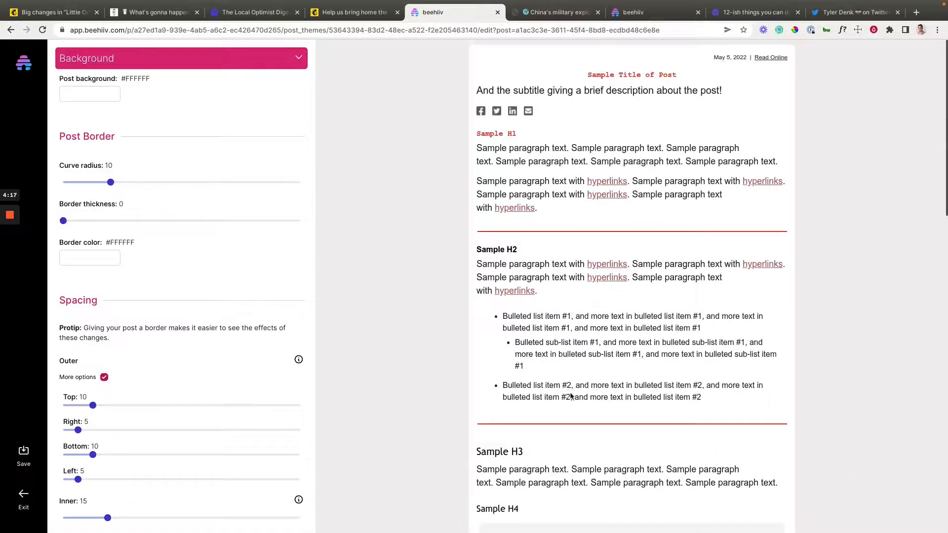
{"action": "scroll", "coordinate": [573, 398], "scroll_direction": "down", "scroll_amount": 15}
{"action": "scroll", "coordinate": [573, 396], "scroll_direction": "down", "scroll_amount": 5}
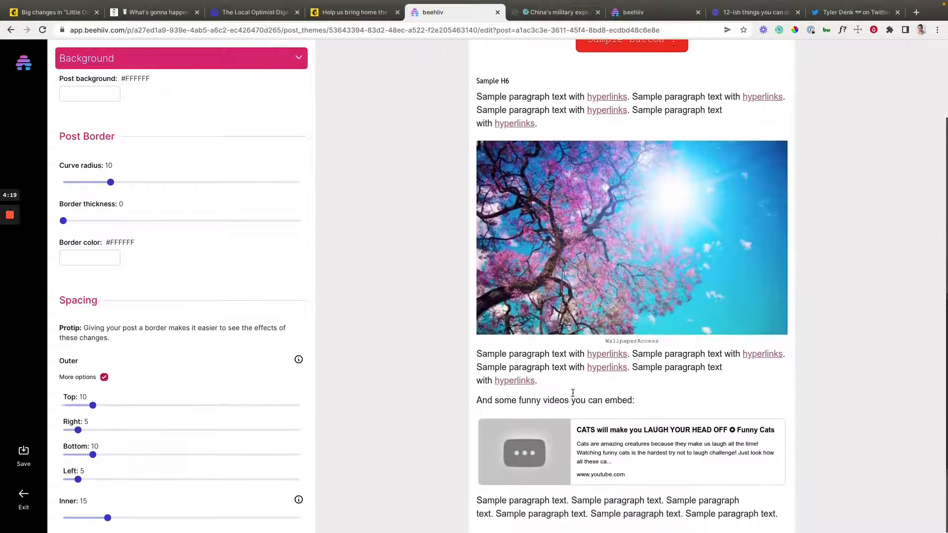
{"action": "scroll", "coordinate": [286, 426], "scroll_direction": "up", "scroll_amount": 1}
{"action": "scroll", "coordinate": [474, 207], "scroll_direction": "up", "scroll_amount": 20}
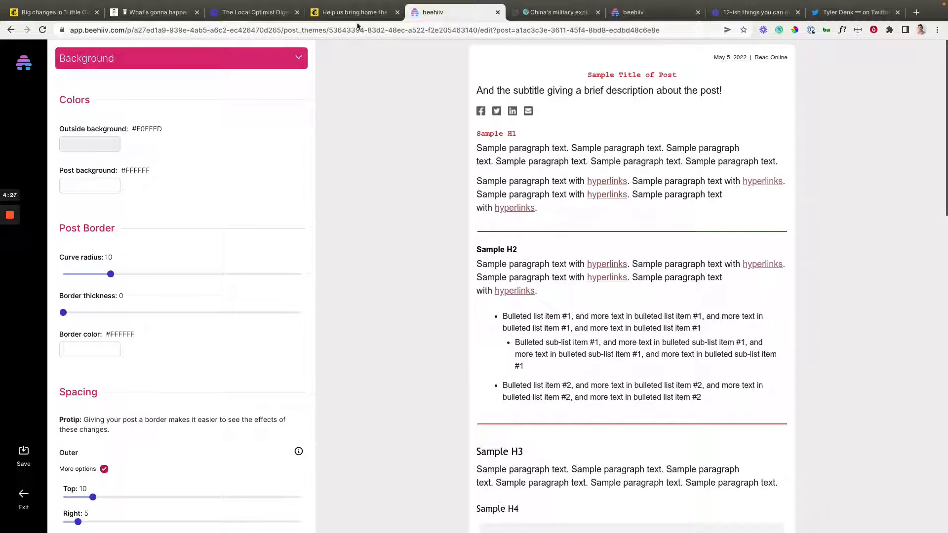
Step: Switch to the AWA Bulletin newsletter and examine its images, red headings, link colors and section layout
{"action": "left_click", "coordinate": [344, 16]}
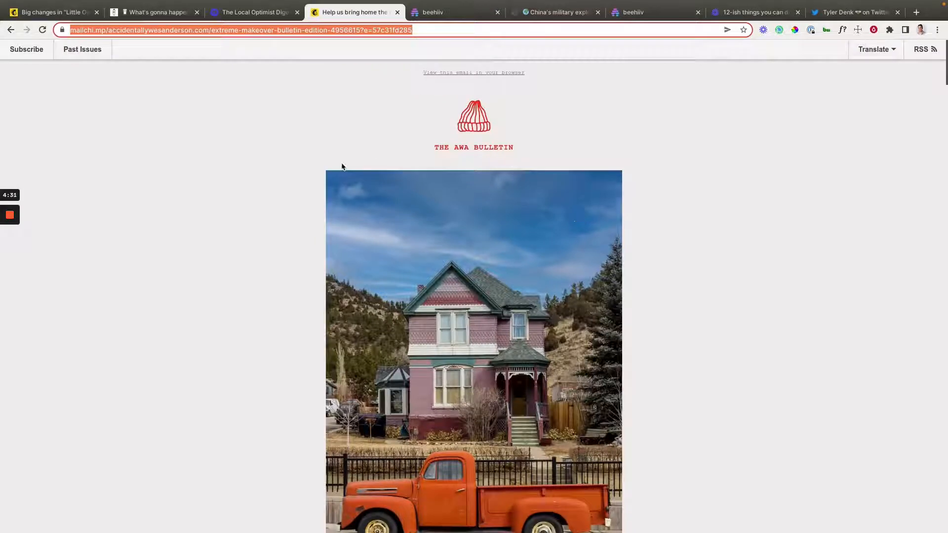
{"action": "scroll", "coordinate": [260, 169], "scroll_direction": "down", "scroll_amount": 8}
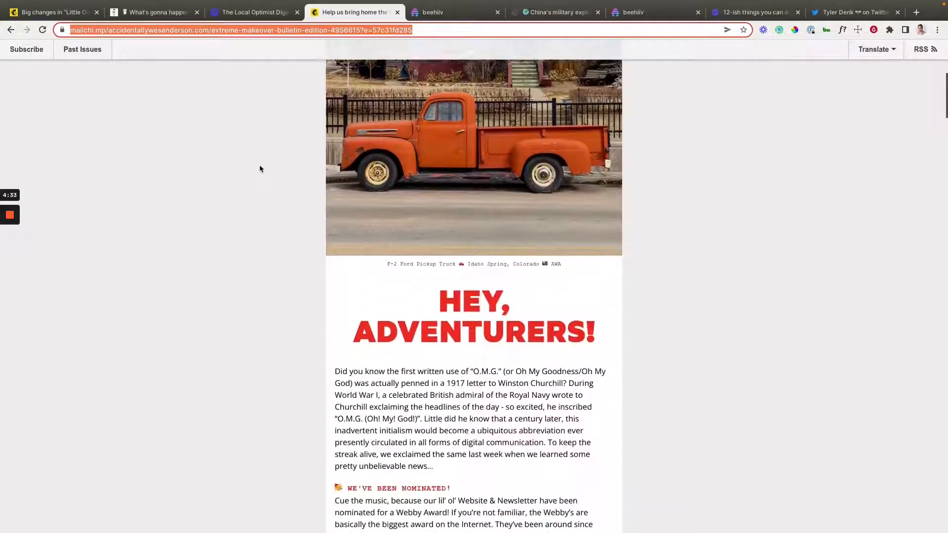
{"action": "scroll", "coordinate": [266, 204], "scroll_direction": "down", "scroll_amount": 10}
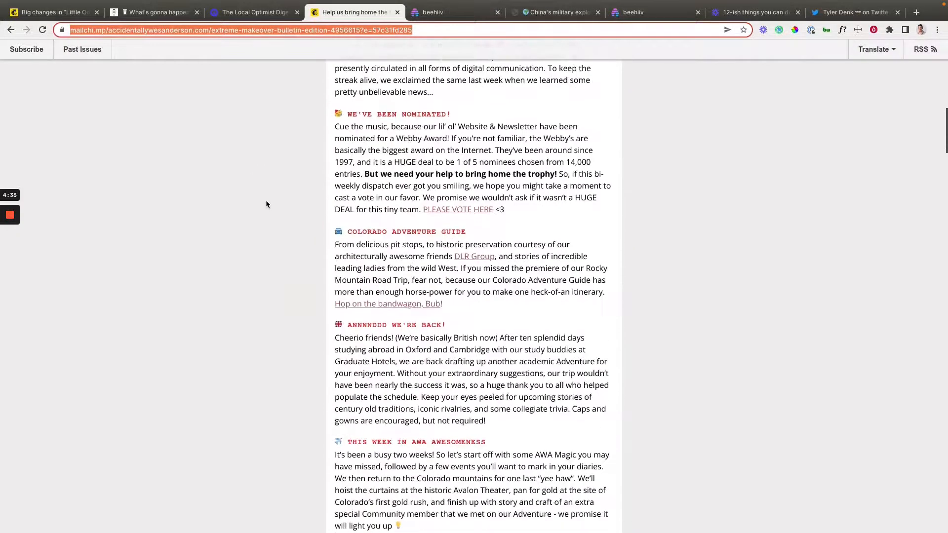
{"action": "scroll", "coordinate": [266, 204], "scroll_direction": "down", "scroll_amount": 5}
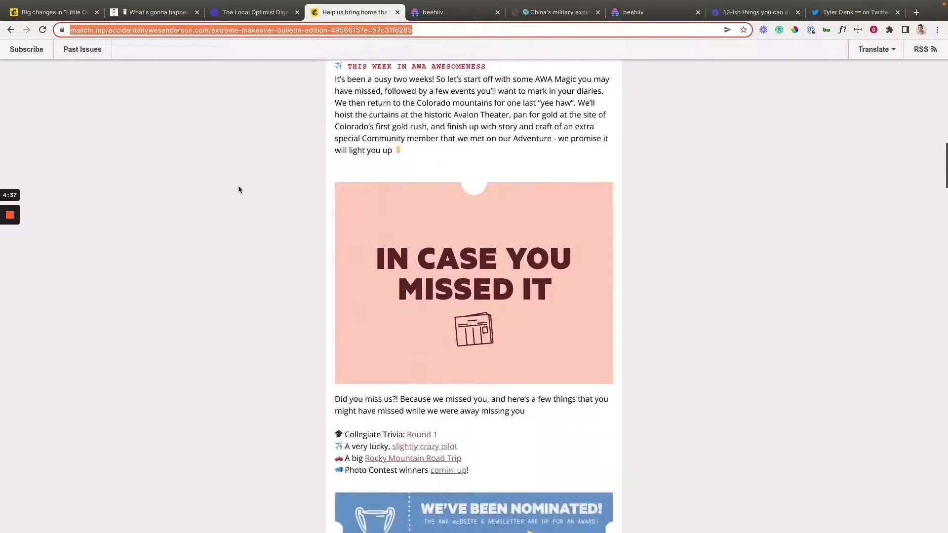
{"action": "scroll", "coordinate": [172, 275], "scroll_direction": "up", "scroll_amount": 18}
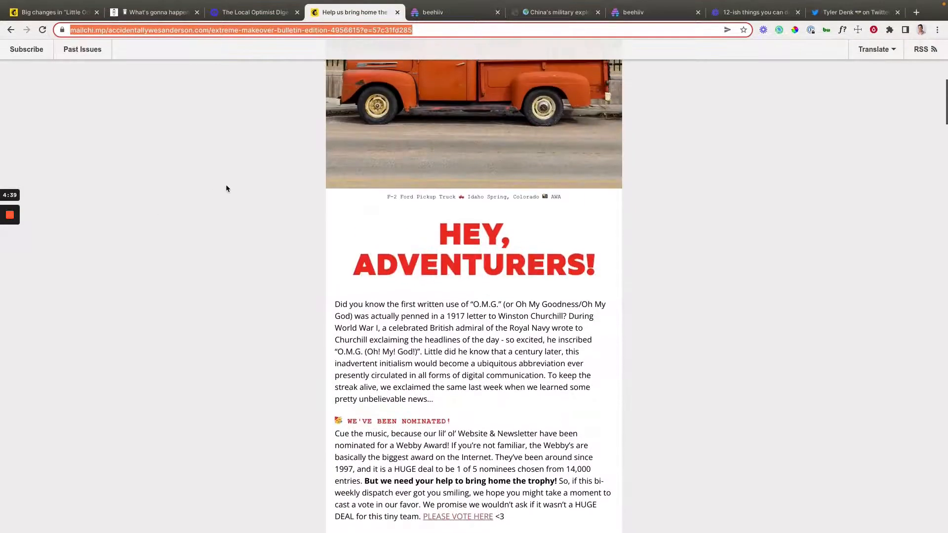
{"action": "scroll", "coordinate": [356, 273], "scroll_direction": "down", "scroll_amount": 10}
{"action": "scroll", "coordinate": [376, 295], "scroll_direction": "up", "scroll_amount": 8}
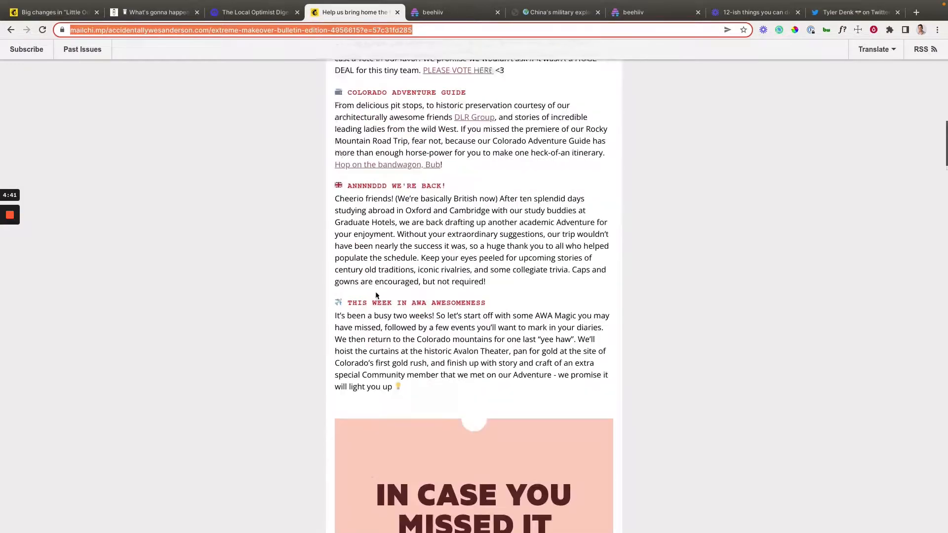
{"action": "scroll", "coordinate": [203, 229], "scroll_direction": "up", "scroll_amount": 7}
{"action": "scroll", "coordinate": [282, 360], "scroll_direction": "down", "scroll_amount": 3}
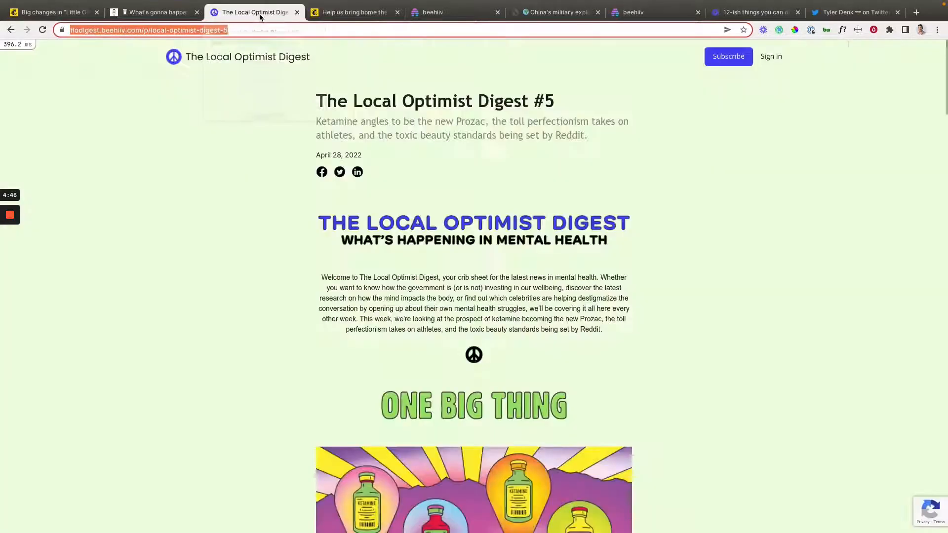
Step: Switch to The Local Optimist Digest #5 and examine its background color, graphic section headings and content breaks
{"action": "left_click", "coordinate": [262, 14]}
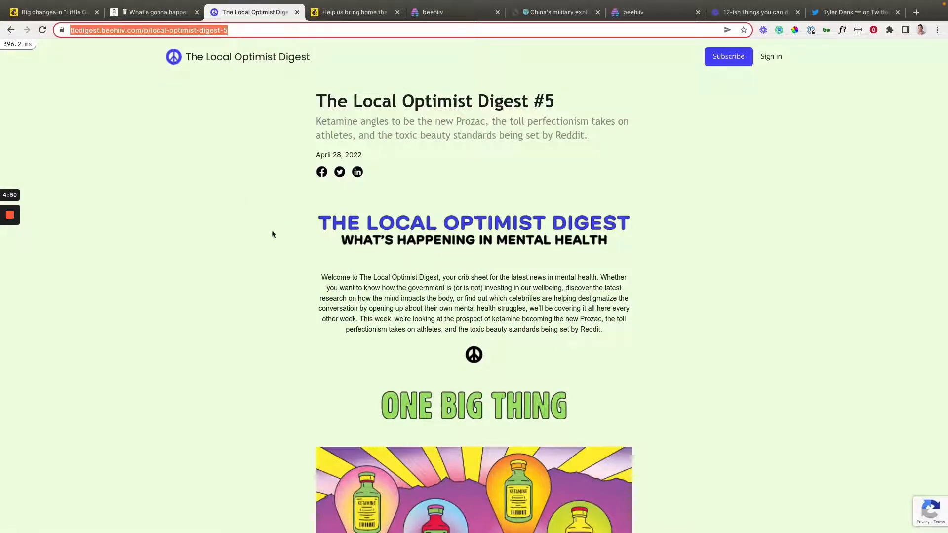
{"action": "scroll", "coordinate": [258, 278], "scroll_direction": "down", "scroll_amount": 4}
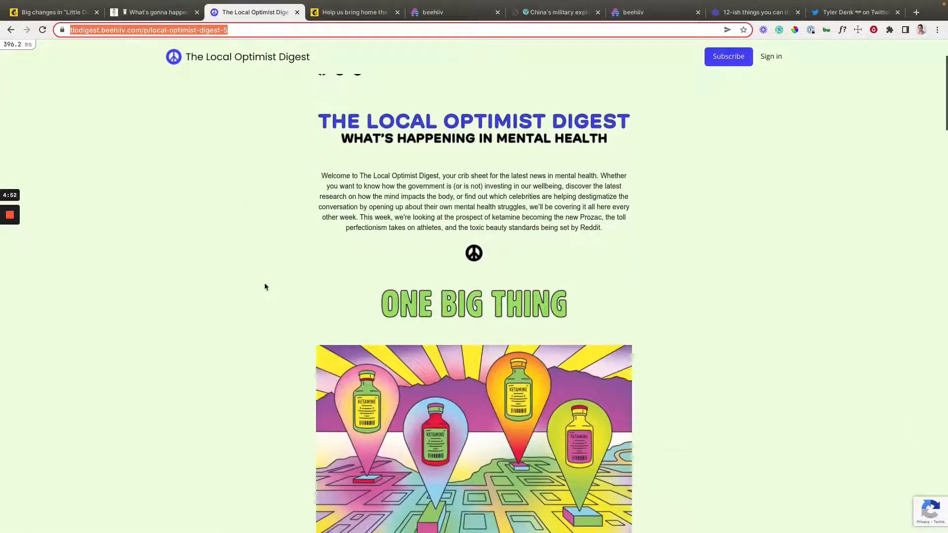
{"action": "scroll", "coordinate": [266, 287], "scroll_direction": "down", "scroll_amount": 3}
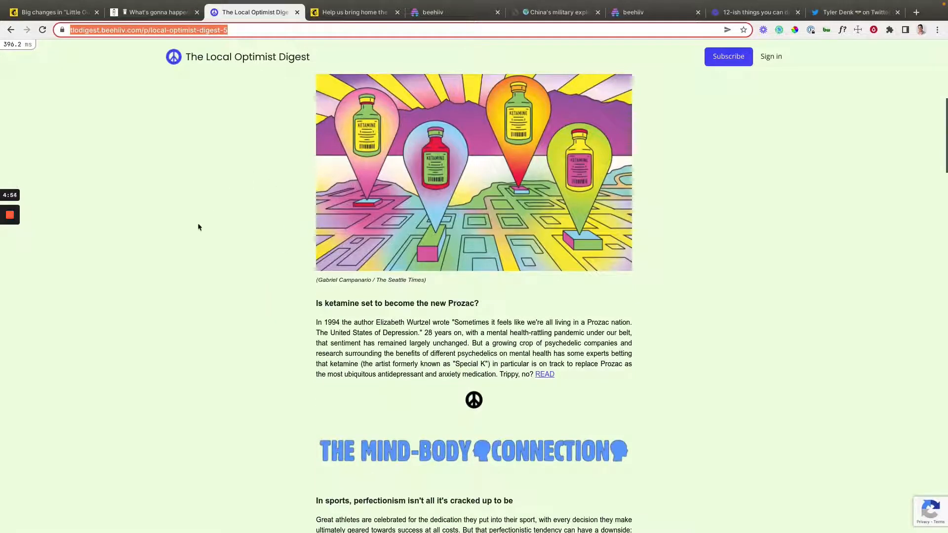
{"action": "scroll", "coordinate": [773, 385], "scroll_direction": "down", "scroll_amount": 5}
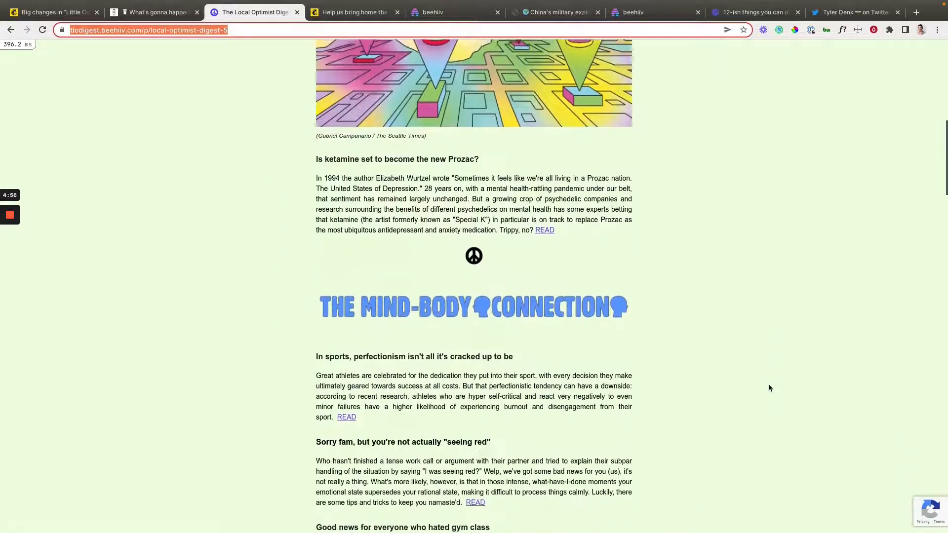
{"action": "scroll", "coordinate": [769, 390], "scroll_direction": "down", "scroll_amount": 6}
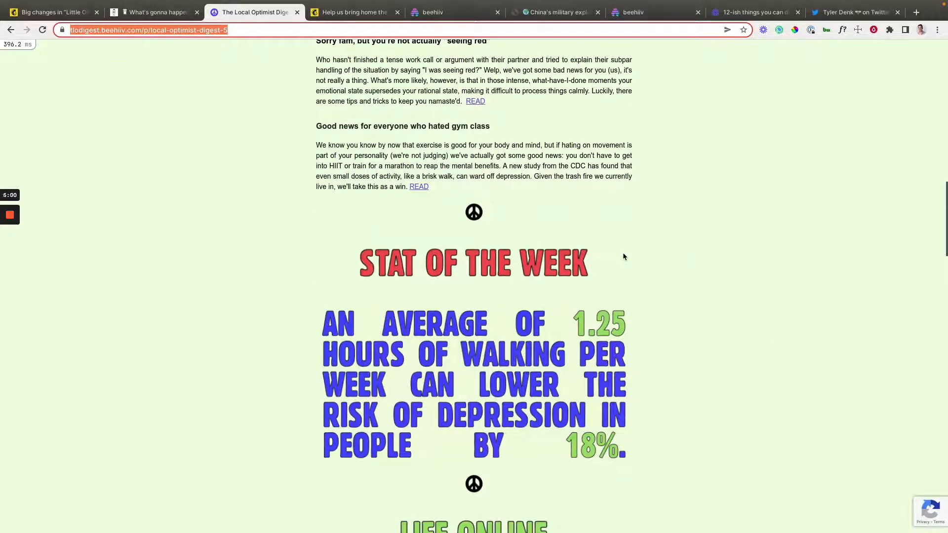
{"action": "scroll", "coordinate": [716, 265], "scroll_direction": "down", "scroll_amount": 5}
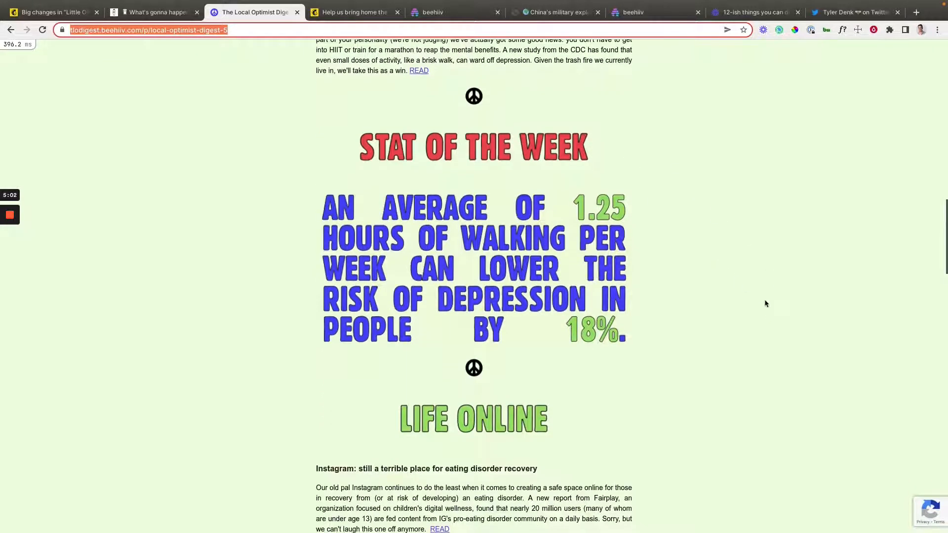
{"action": "scroll", "coordinate": [756, 301], "scroll_direction": "down", "scroll_amount": 3}
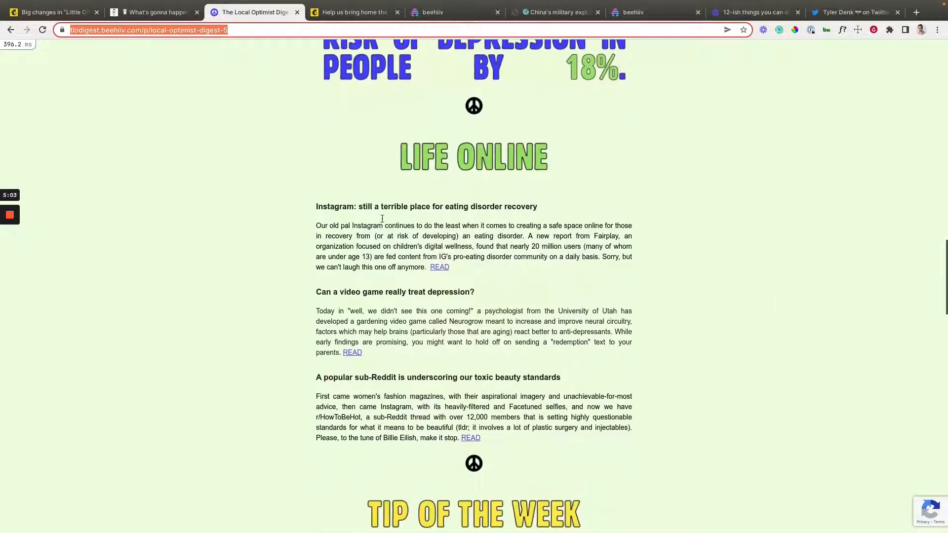
Step: Switch to the Milk Road post about Twitter and examine its headings, image styling and content breaks
{"action": "left_click", "coordinate": [155, 16]}
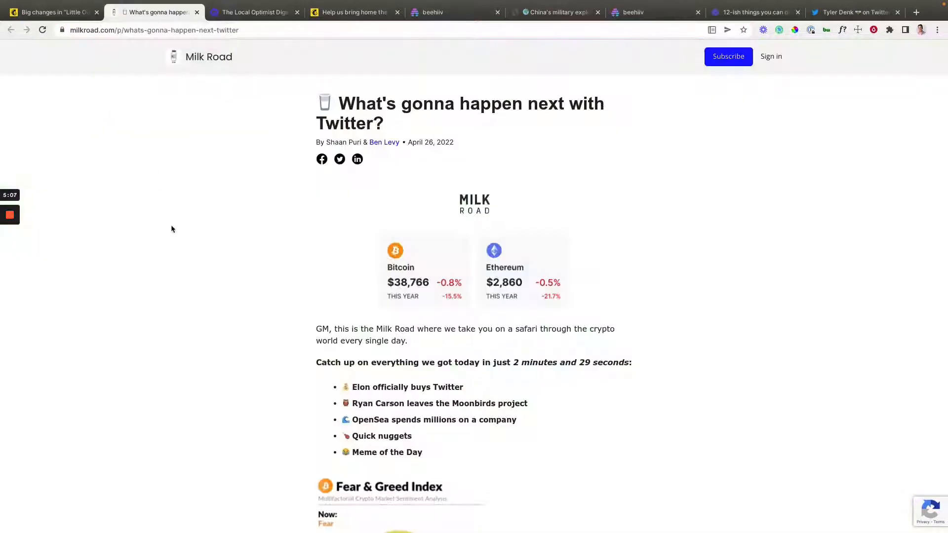
{"action": "scroll", "coordinate": [179, 210], "scroll_direction": "down", "scroll_amount": 5}
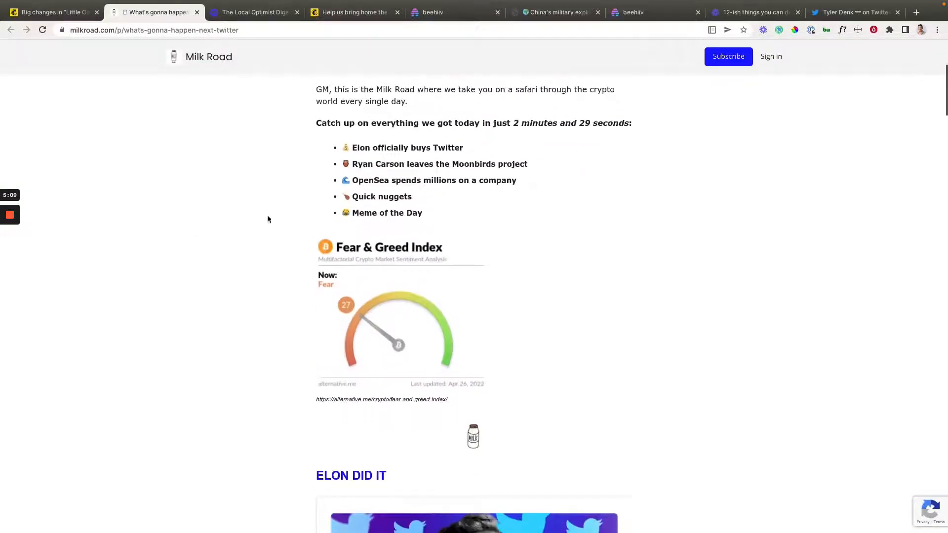
{"action": "scroll", "coordinate": [200, 328], "scroll_direction": "down", "scroll_amount": 8}
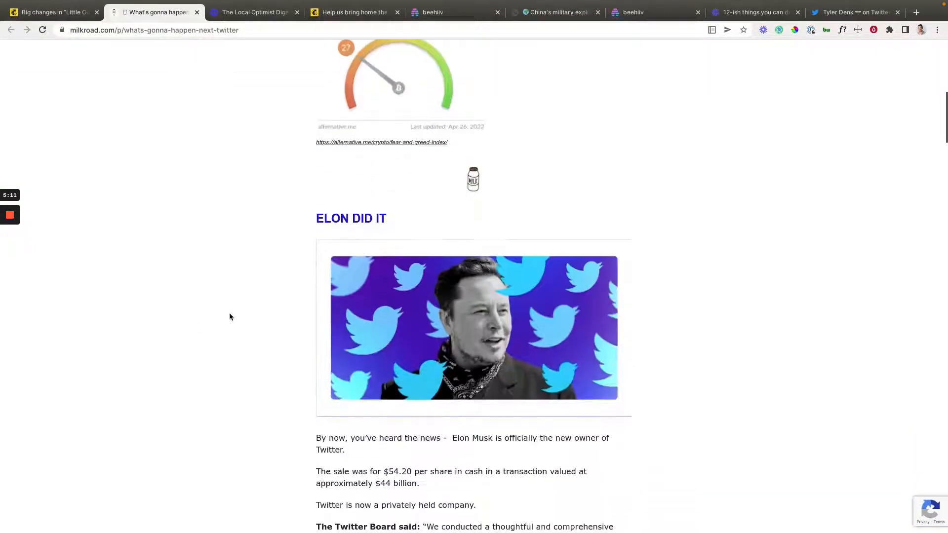
{"action": "scroll", "coordinate": [669, 393], "scroll_direction": "down", "scroll_amount": 8}
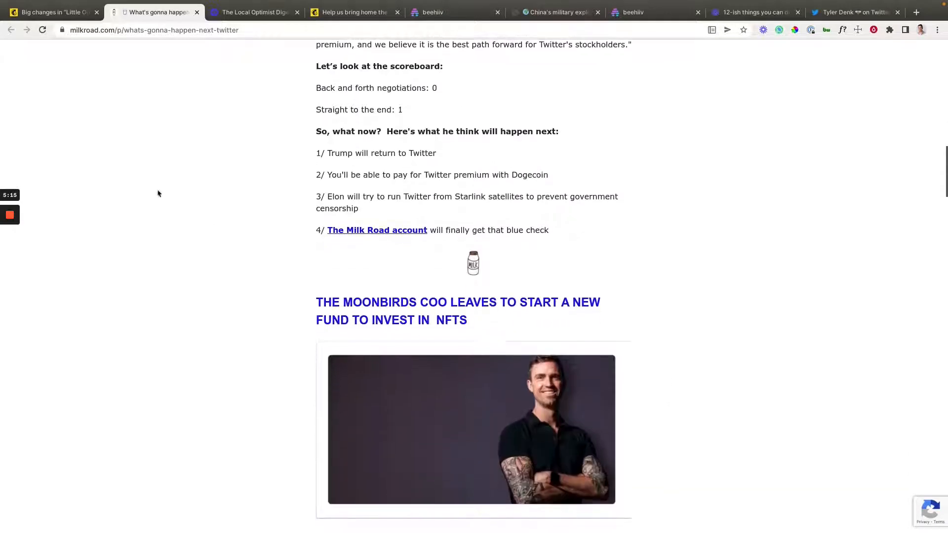
Step: Switch to the GZERO Signal newsletter and examine its header, text styling, link colors and section layout
{"action": "left_click", "coordinate": [44, 15]}
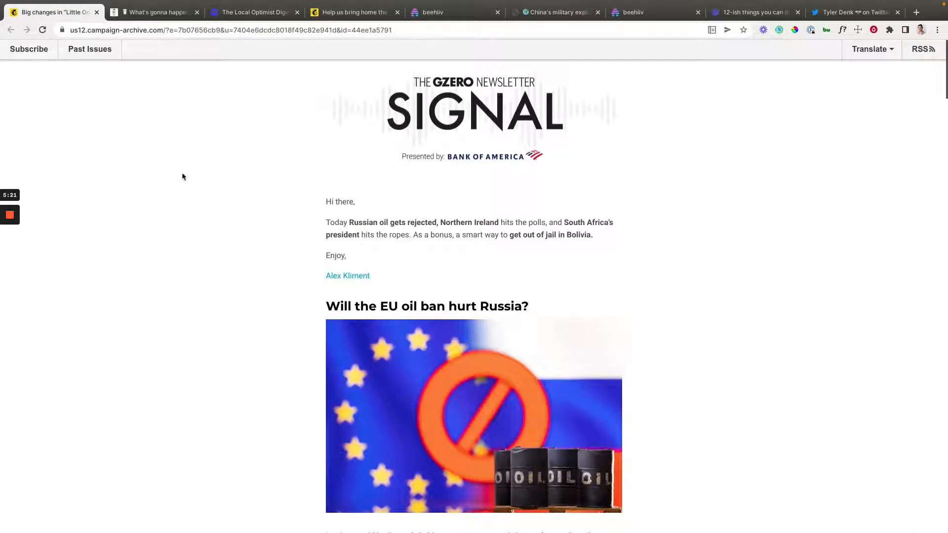
{"action": "scroll", "coordinate": [273, 336], "scroll_direction": "down", "scroll_amount": 5}
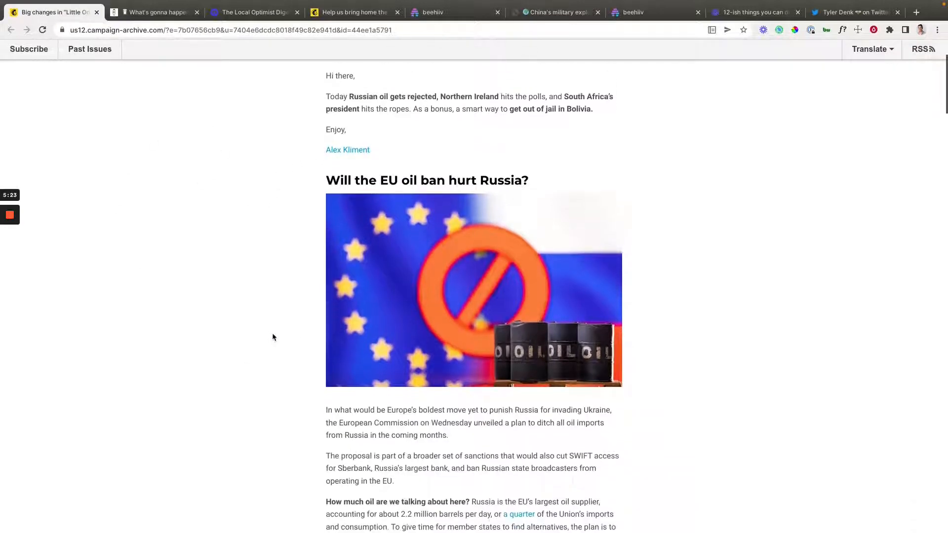
{"action": "scroll", "coordinate": [274, 337], "scroll_direction": "down", "scroll_amount": 3}
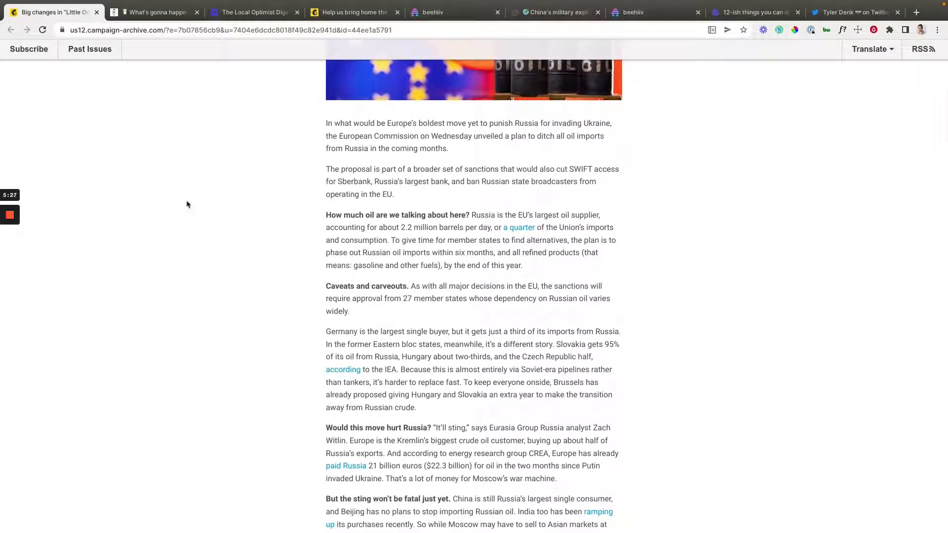
{"action": "scroll", "coordinate": [279, 287], "scroll_direction": "down", "scroll_amount": 3}
{"action": "scroll", "coordinate": [279, 287], "scroll_direction": "down", "scroll_amount": 9}
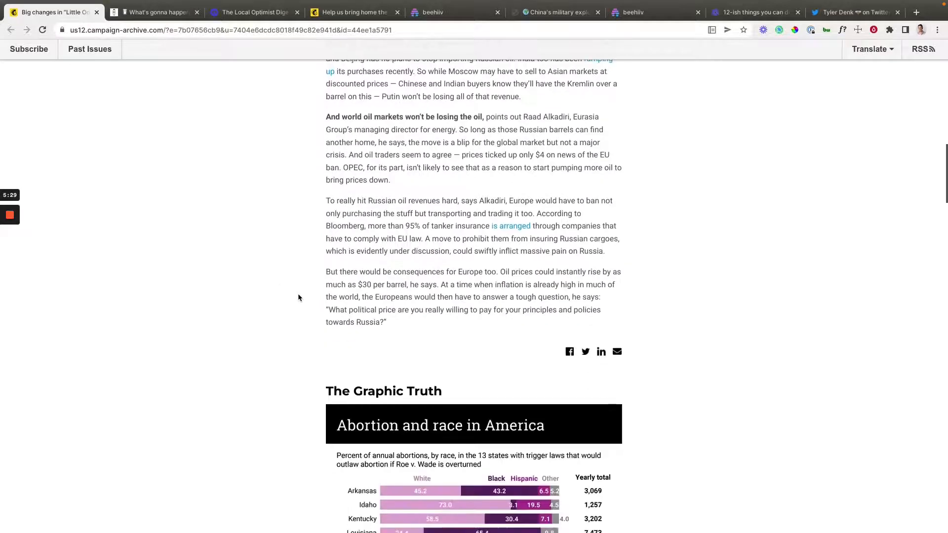
{"action": "scroll", "coordinate": [284, 296], "scroll_direction": "down", "scroll_amount": 1}
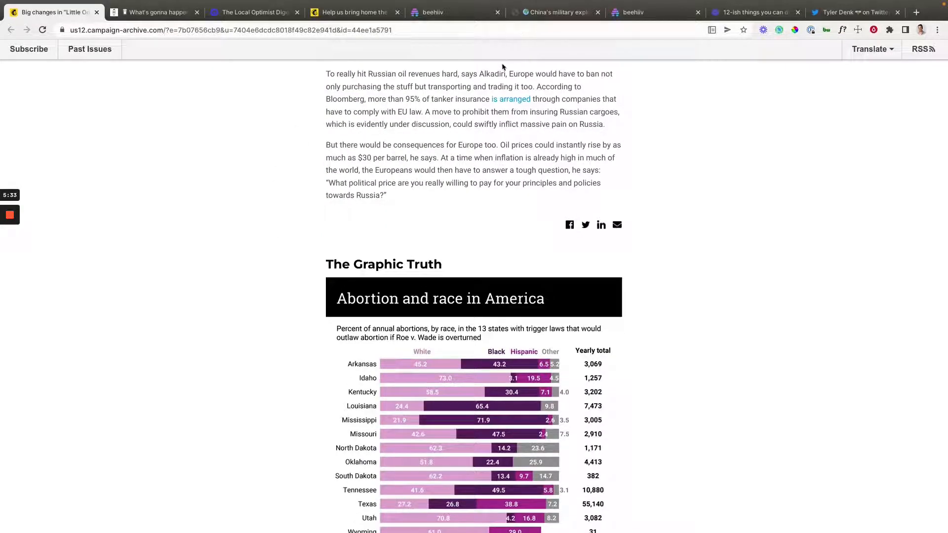
Step: Return to the beehiiv theme editor and view the color choices for the post background
{"action": "left_click", "coordinate": [447, 13]}
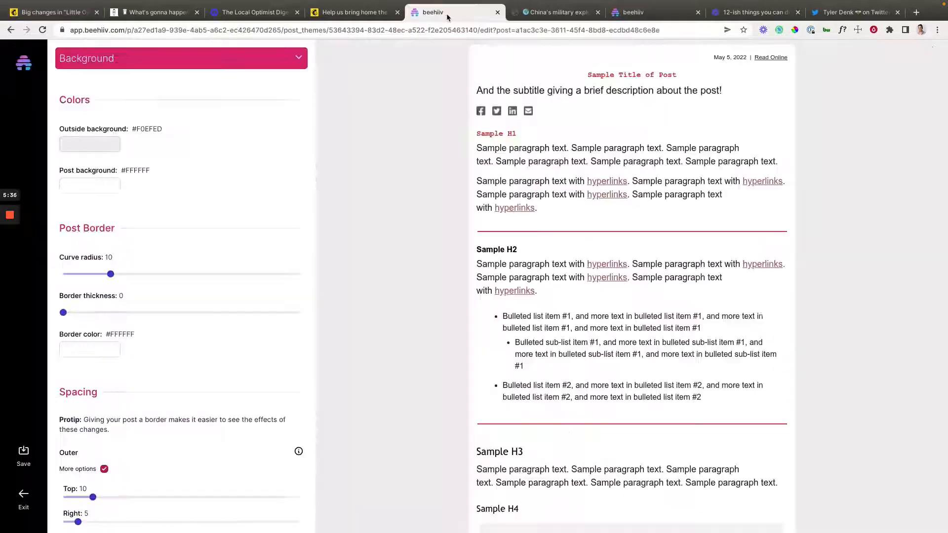
{"action": "left_click", "coordinate": [120, 189]}
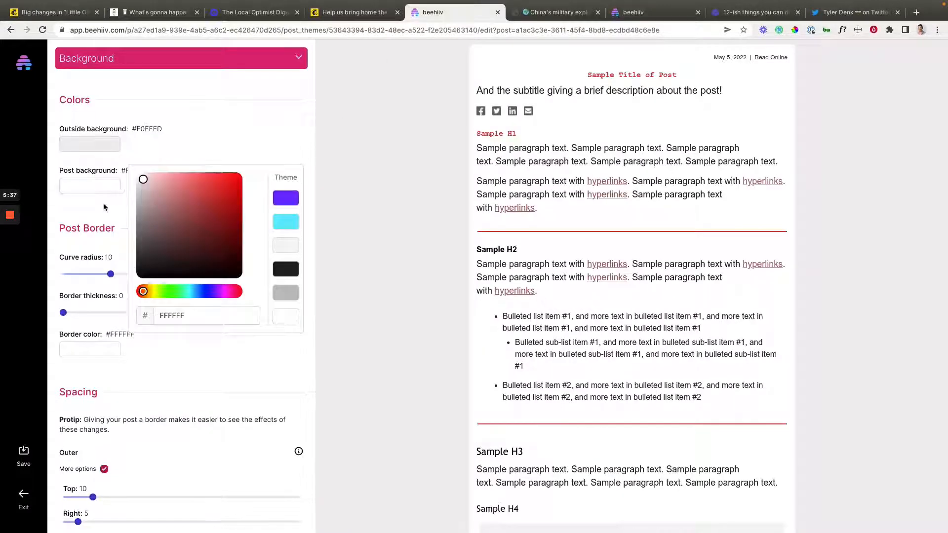
{"action": "left_click", "coordinate": [102, 215]}
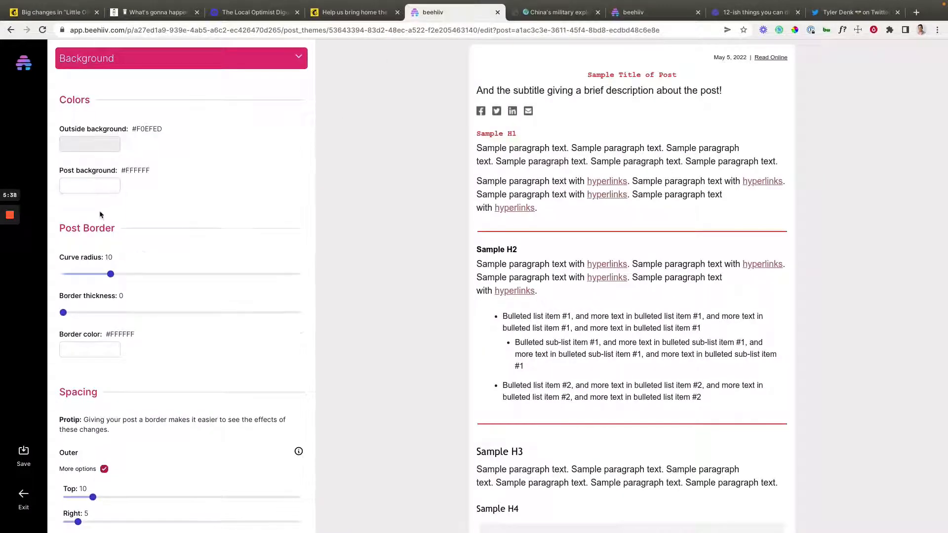
Step: Give the post a border of color #222222 and thickness 1, and inspect the outline along the whole preview
{"action": "left_click", "coordinate": [120, 353]}
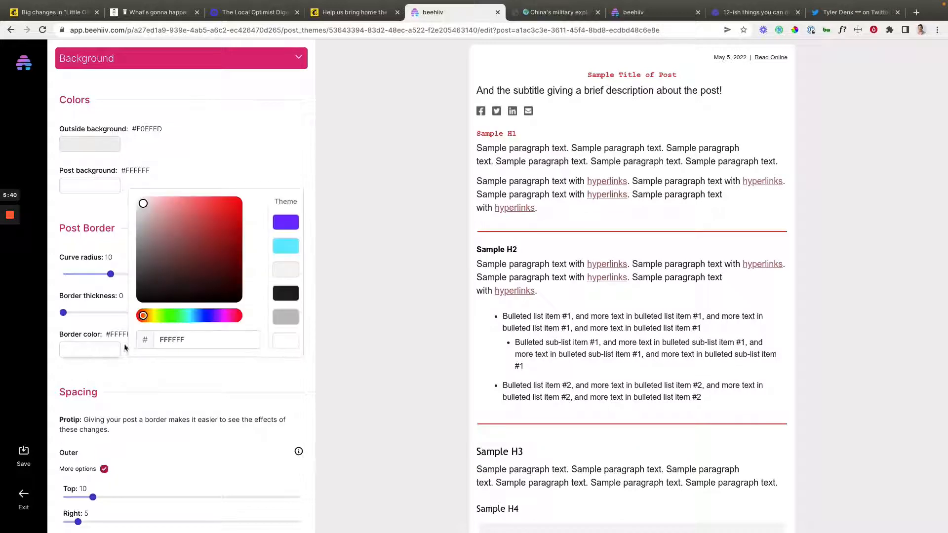
{"action": "left_click", "coordinate": [287, 294]}
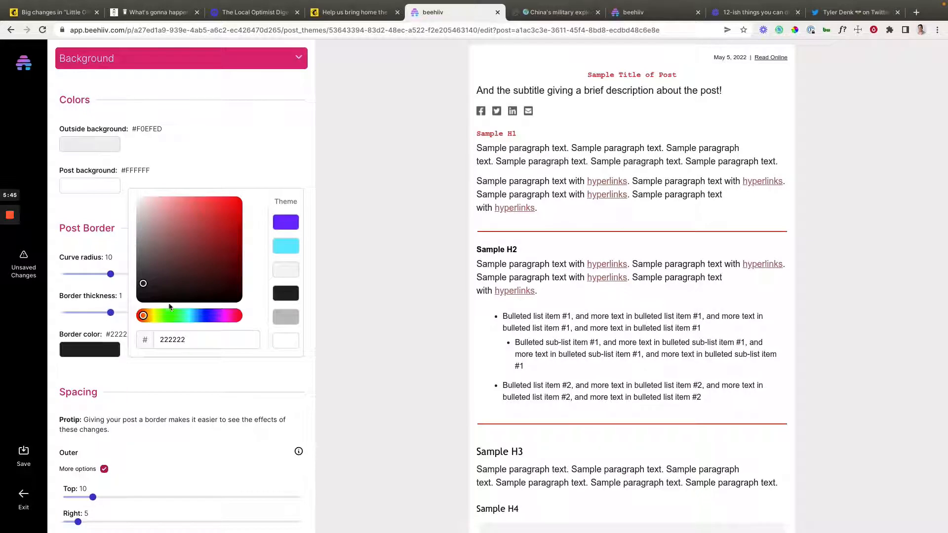
{"action": "left_click", "coordinate": [376, 257]}
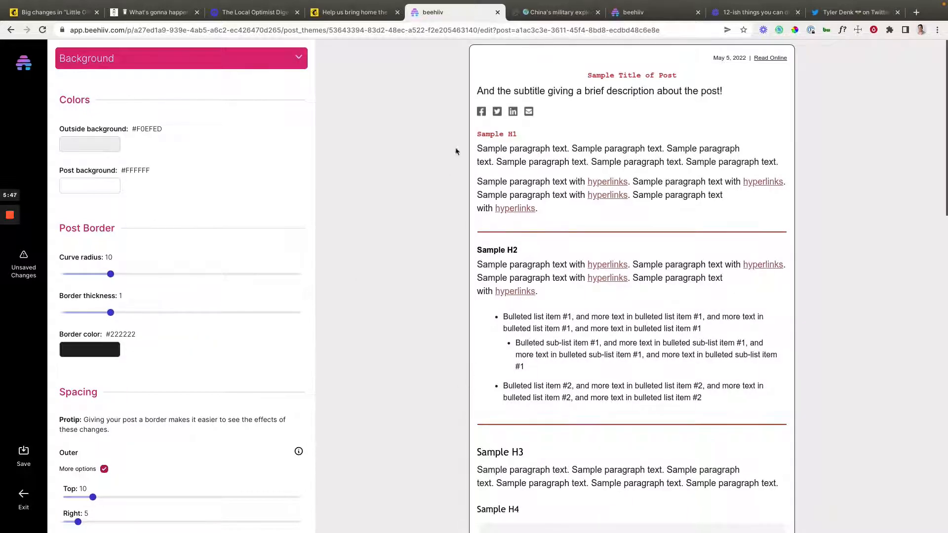
{"action": "scroll", "coordinate": [626, 435], "scroll_direction": "down", "scroll_amount": 8}
{"action": "scroll", "coordinate": [552, 365], "scroll_direction": "down", "scroll_amount": 6}
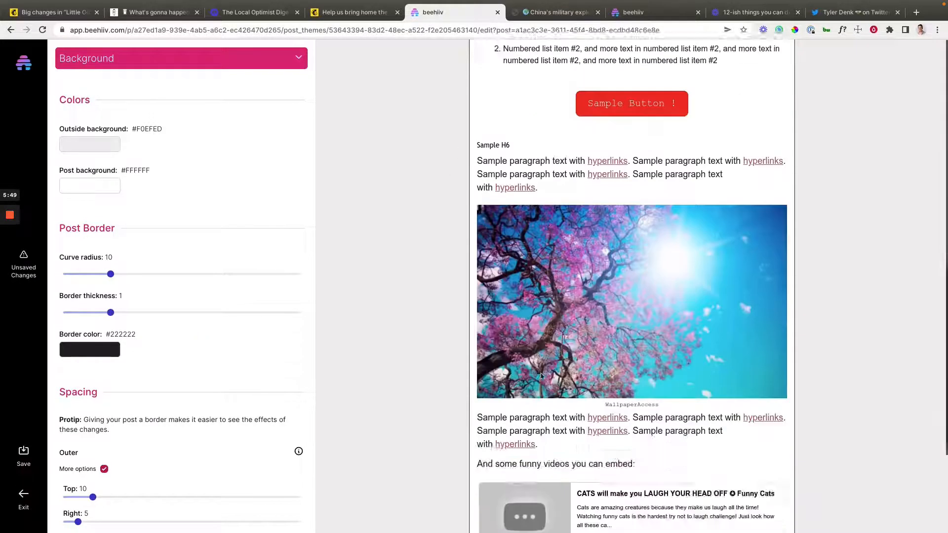
{"action": "scroll", "coordinate": [498, 381], "scroll_direction": "up", "scroll_amount": 15}
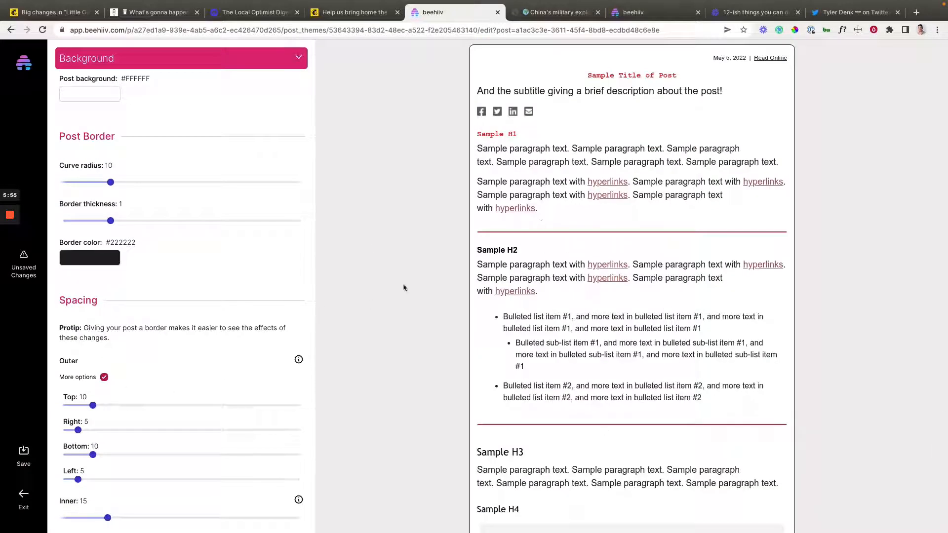
Step: Set the post border thickness to 0
{"action": "scroll", "coordinate": [145, 237], "scroll_direction": "up", "scroll_amount": 2}
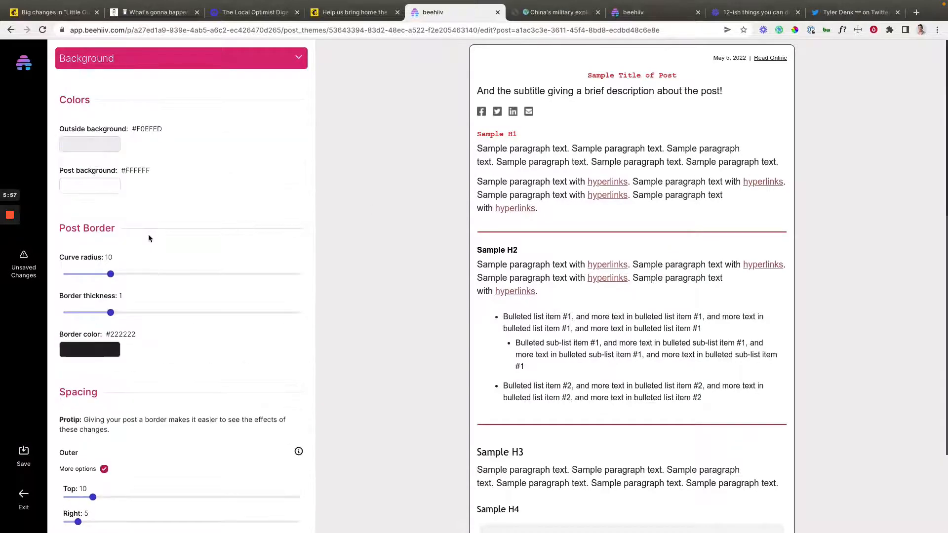
{"action": "left_click_drag", "start_coordinate": [111, 313], "coordinate": [49, 311]}
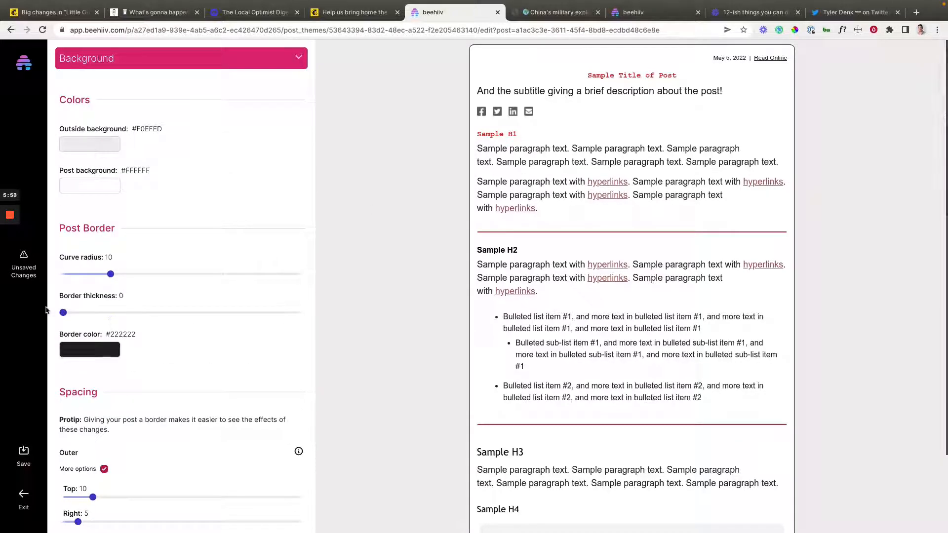
Step: Consult the Loom canvas list for the complementary font tip and view the Body Text font settings in the second beehiiv editor
{"action": "left_click", "coordinate": [754, 13]}
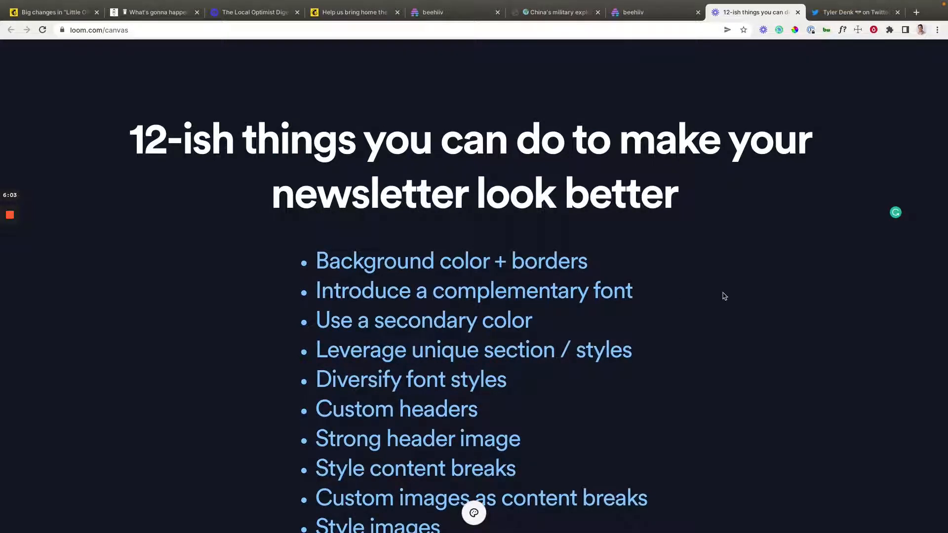
{"action": "left_click", "coordinate": [621, 283]}
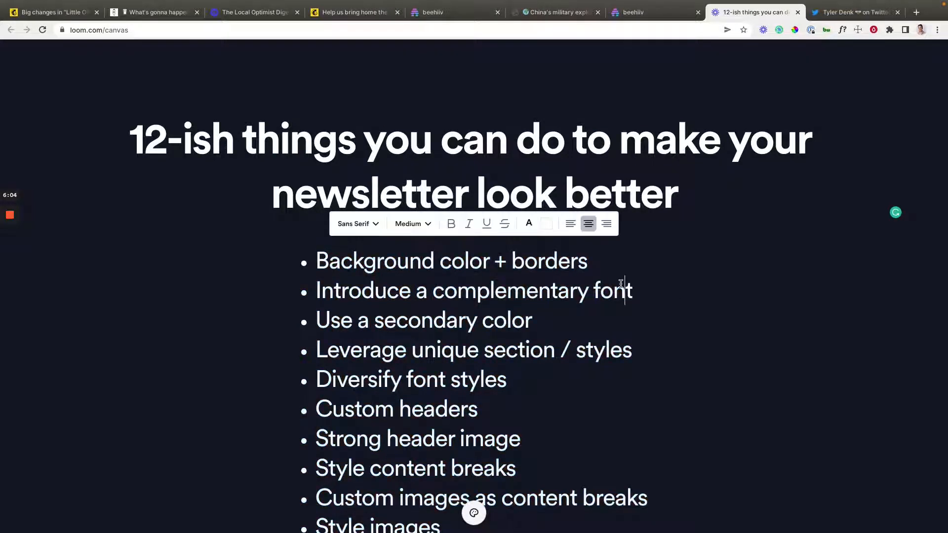
{"action": "left_click", "coordinate": [630, 14]}
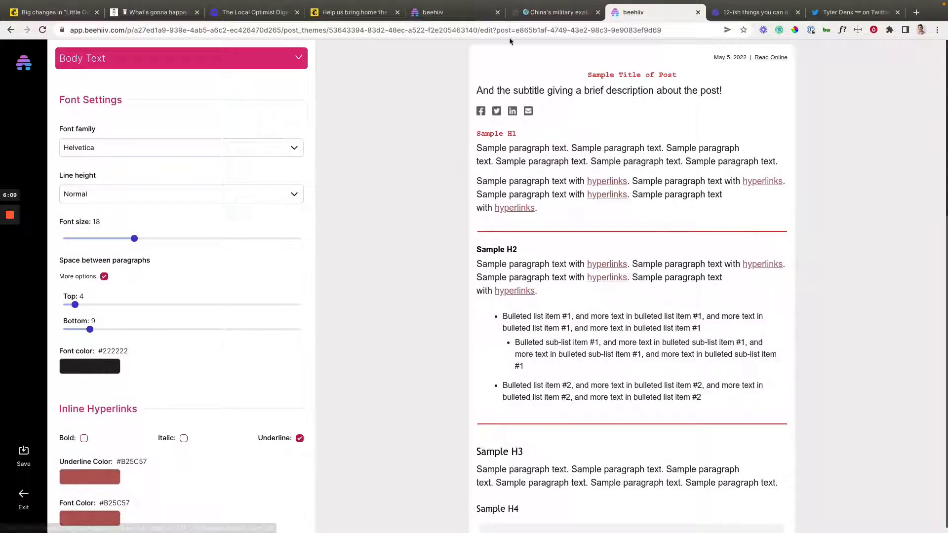
Step: Switch to the Accidentally Wes Anderson newsletter and compare the fonts of its title, section headings and body paragraphs
{"action": "left_click", "coordinate": [331, 19]}
{"action": "scroll", "coordinate": [471, 330], "scroll_direction": "down", "scroll_amount": 4}
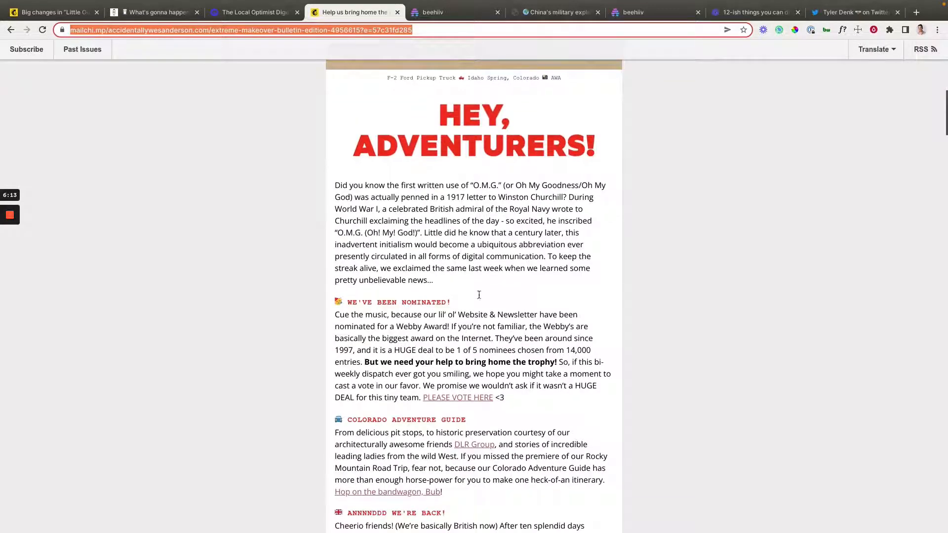
{"action": "scroll", "coordinate": [485, 296], "scroll_direction": "down", "scroll_amount": 1}
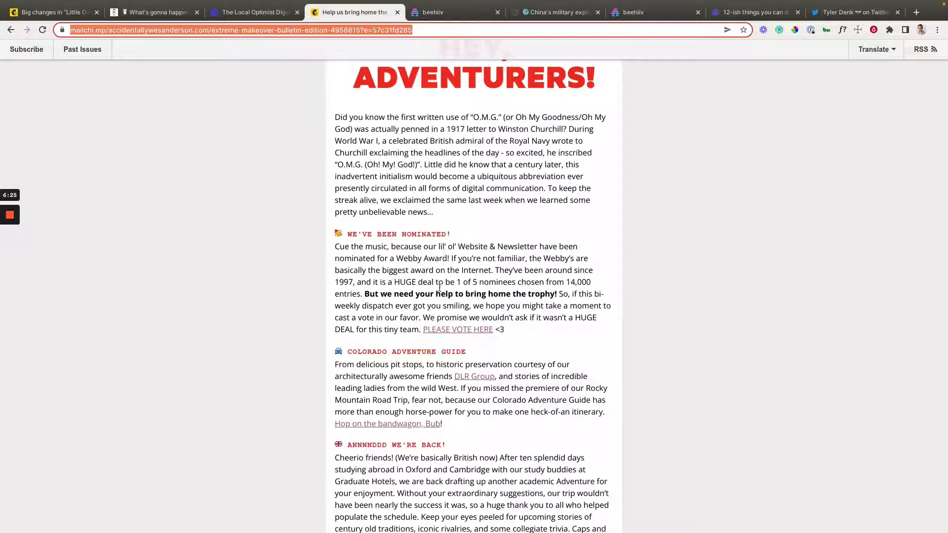
{"action": "left_click_drag", "start_coordinate": [336, 248], "coordinate": [525, 337]}
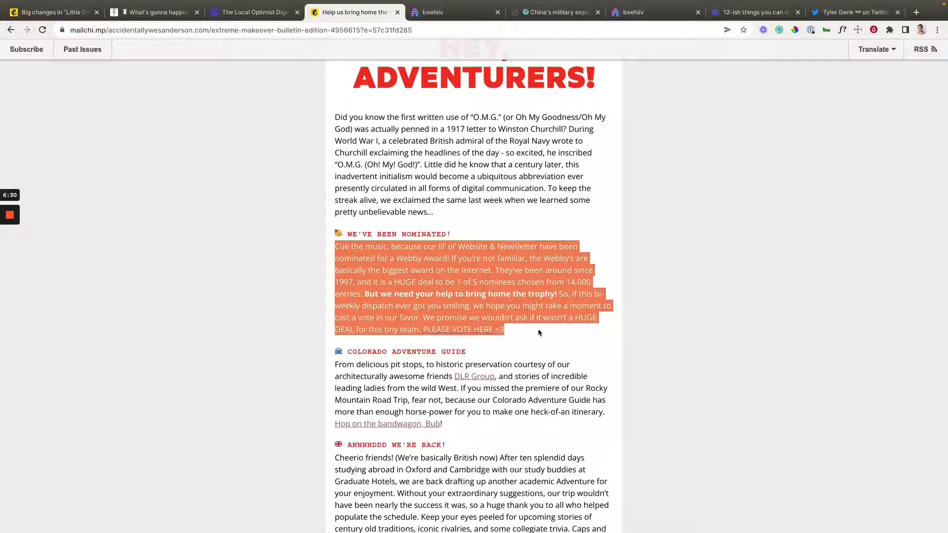
{"action": "scroll", "coordinate": [541, 329], "scroll_direction": "down", "scroll_amount": 2}
{"action": "scroll", "coordinate": [541, 330], "scroll_direction": "down", "scroll_amount": 3}
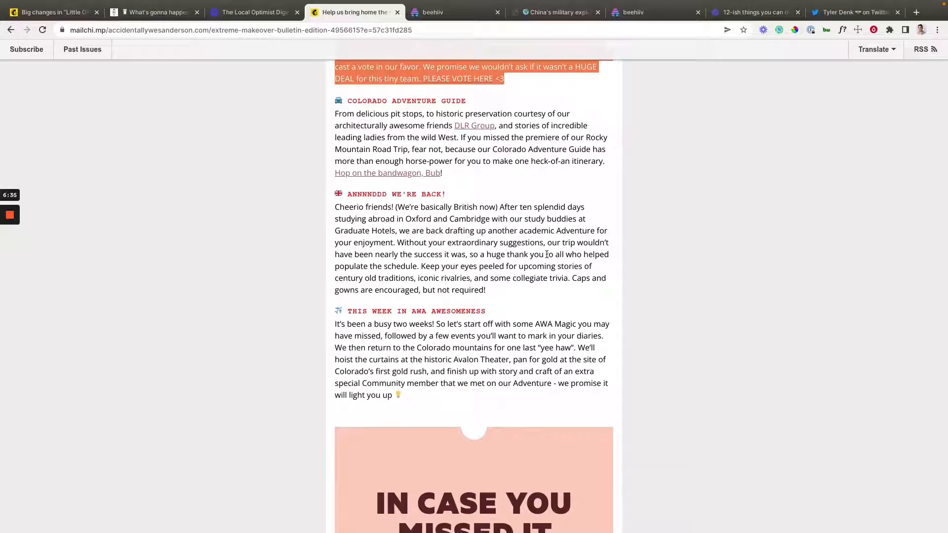
{"action": "scroll", "coordinate": [392, 280], "scroll_direction": "down", "scroll_amount": 3}
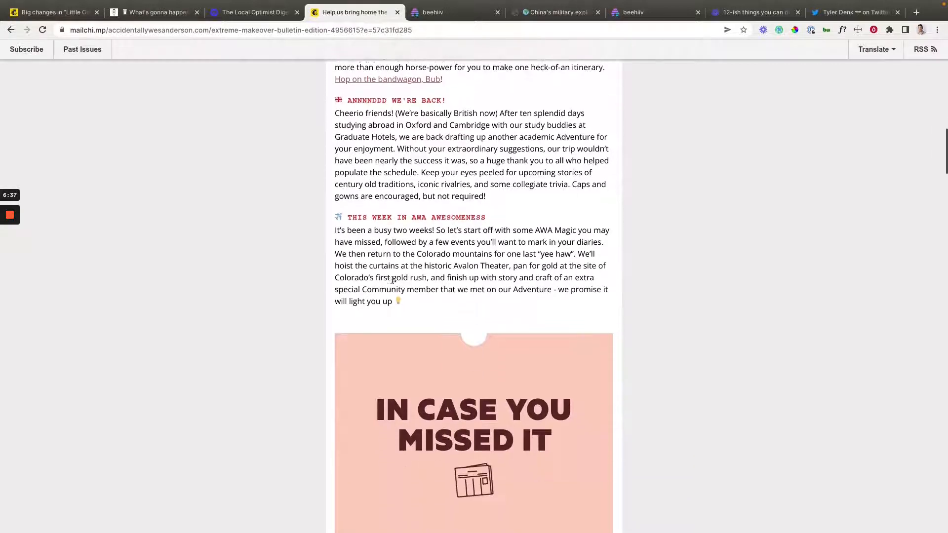
{"action": "scroll", "coordinate": [389, 359], "scroll_direction": "up", "scroll_amount": 15}
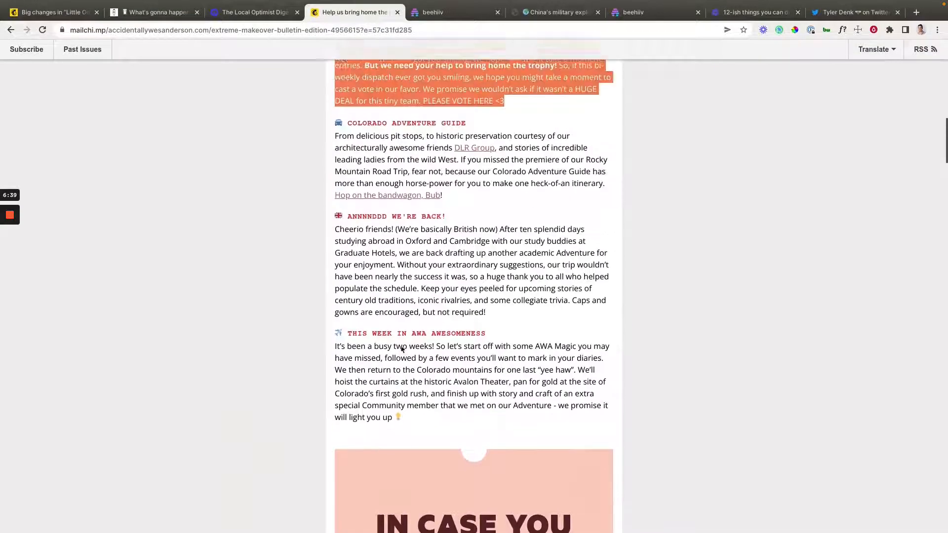
Step: Examine how the Accidentally Wes Anderson newsletter moves from text sections into its "In Case You Missed It" and "Mark Your Calendar" graphics
{"action": "scroll", "coordinate": [461, 353], "scroll_direction": "down", "scroll_amount": 8}
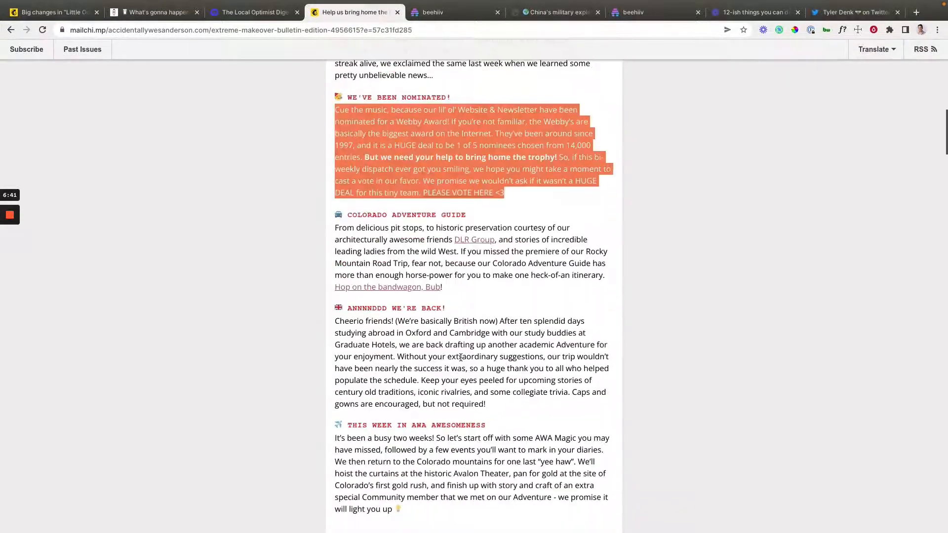
{"action": "scroll", "coordinate": [461, 357], "scroll_direction": "down", "scroll_amount": 5}
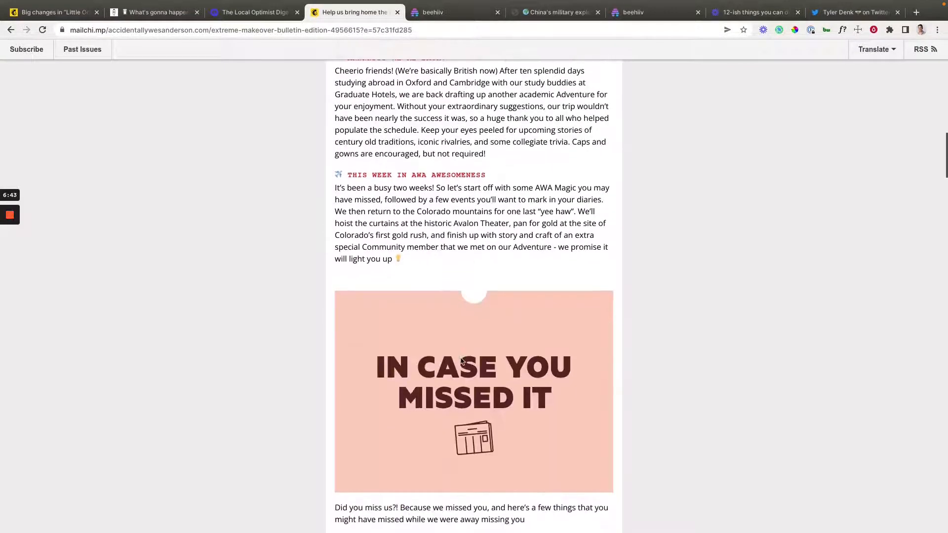
{"action": "scroll", "coordinate": [461, 361], "scroll_direction": "down", "scroll_amount": 4}
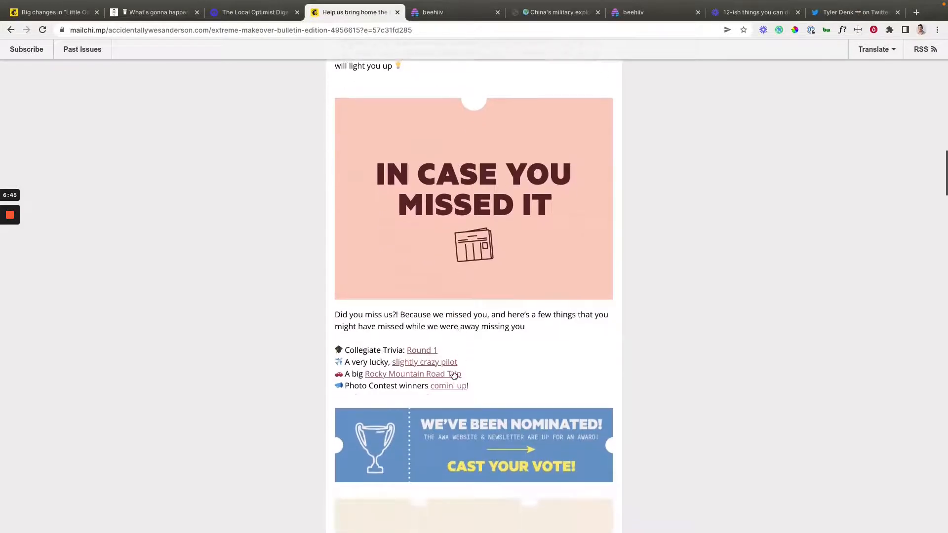
{"action": "scroll", "coordinate": [454, 376], "scroll_direction": "down", "scroll_amount": 3}
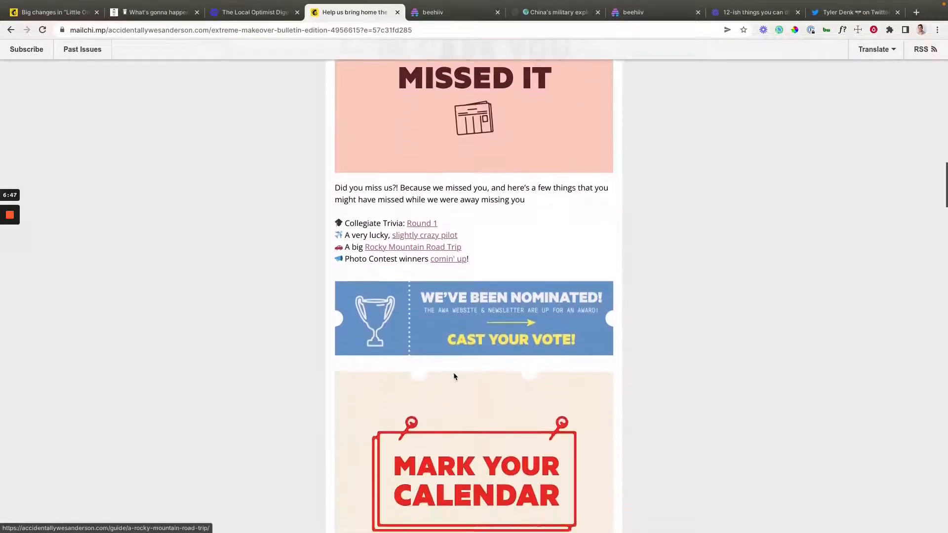
{"action": "scroll", "coordinate": [455, 377], "scroll_direction": "down", "scroll_amount": 2}
{"action": "scroll", "coordinate": [454, 380], "scroll_direction": "up", "scroll_amount": 12}
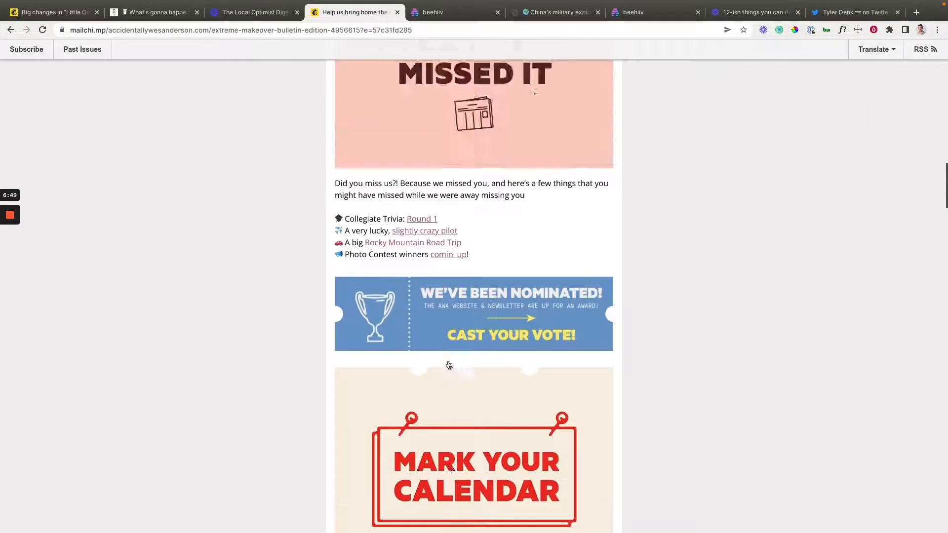
Step: Switch to The Local Optimist Digest #5 and compare its graphic heading fonts, such as "The Mind-Body Connection", with the body font
{"action": "left_click", "coordinate": [220, 16]}
{"action": "scroll", "coordinate": [430, 303], "scroll_direction": "up", "scroll_amount": 5}
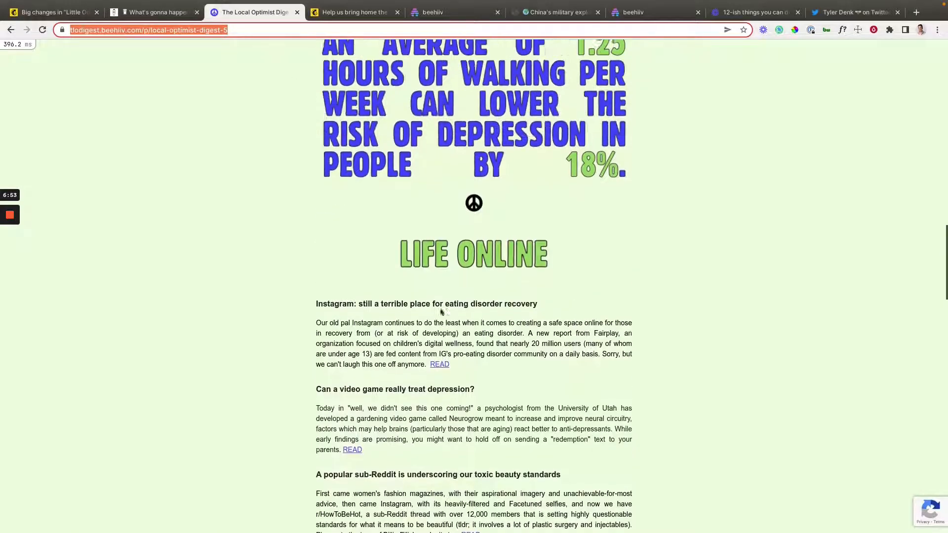
{"action": "scroll", "coordinate": [440, 311], "scroll_direction": "up", "scroll_amount": 2}
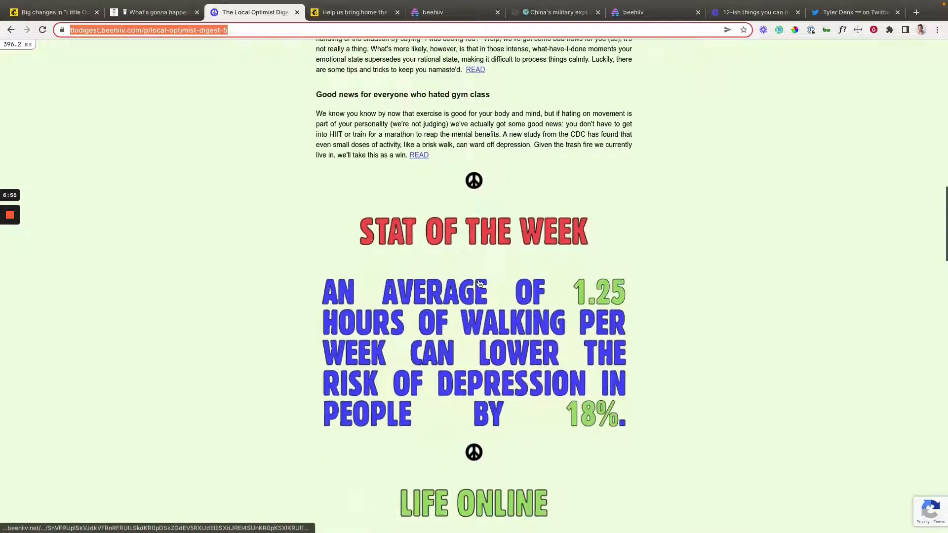
{"action": "scroll", "coordinate": [477, 281], "scroll_direction": "up", "scroll_amount": 7}
{"action": "scroll", "coordinate": [472, 276], "scroll_direction": "up", "scroll_amount": 1}
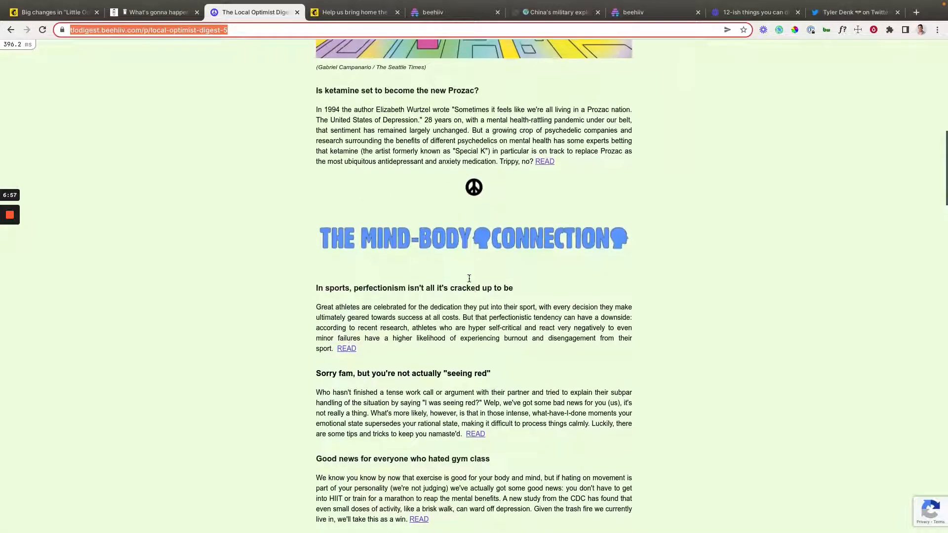
{"action": "left_click", "coordinate": [273, 244]}
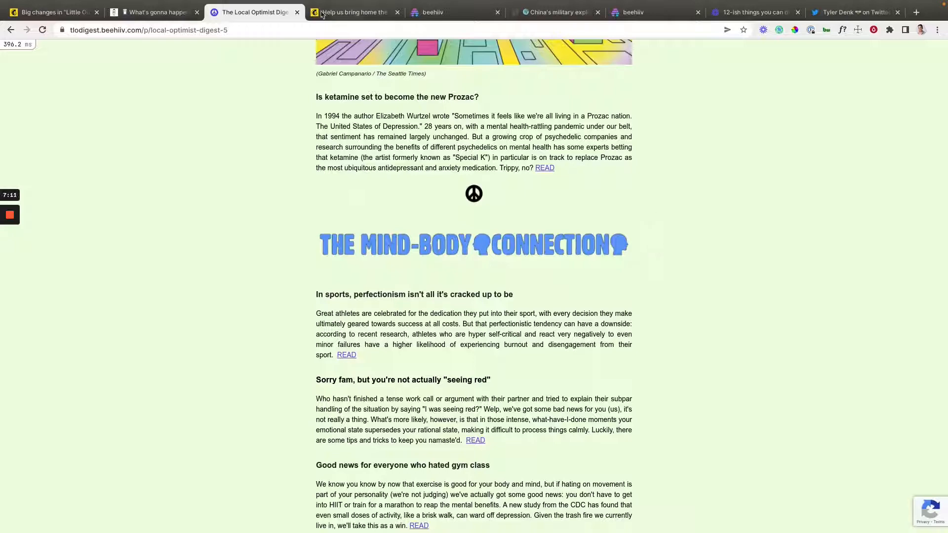
Step: Switch to the Milk Road Twitter post and compare the "ELON DID IT" heading's font and color with the paragraph text
{"action": "left_click", "coordinate": [140, 18]}
{"action": "scroll", "coordinate": [631, 259], "scroll_direction": "up", "scroll_amount": 15}
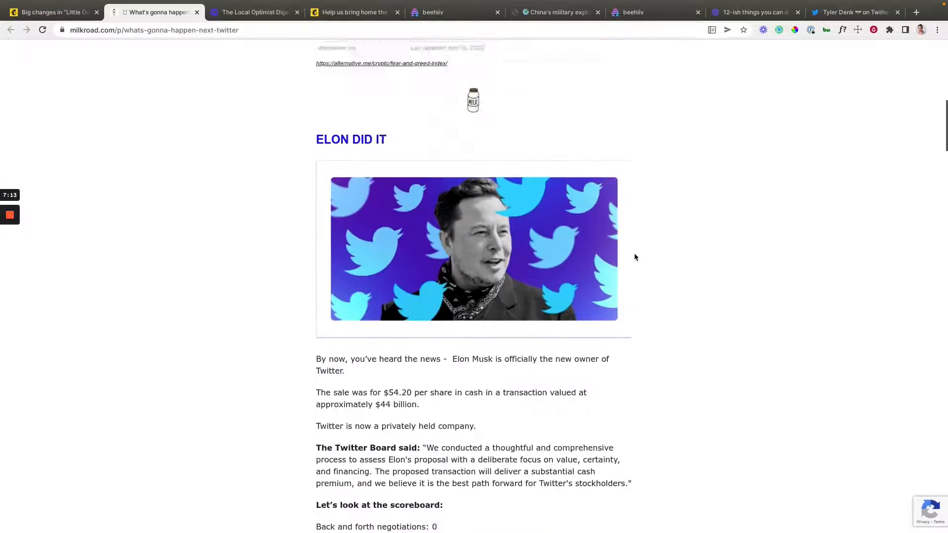
{"action": "scroll", "coordinate": [650, 285], "scroll_direction": "down", "scroll_amount": 10}
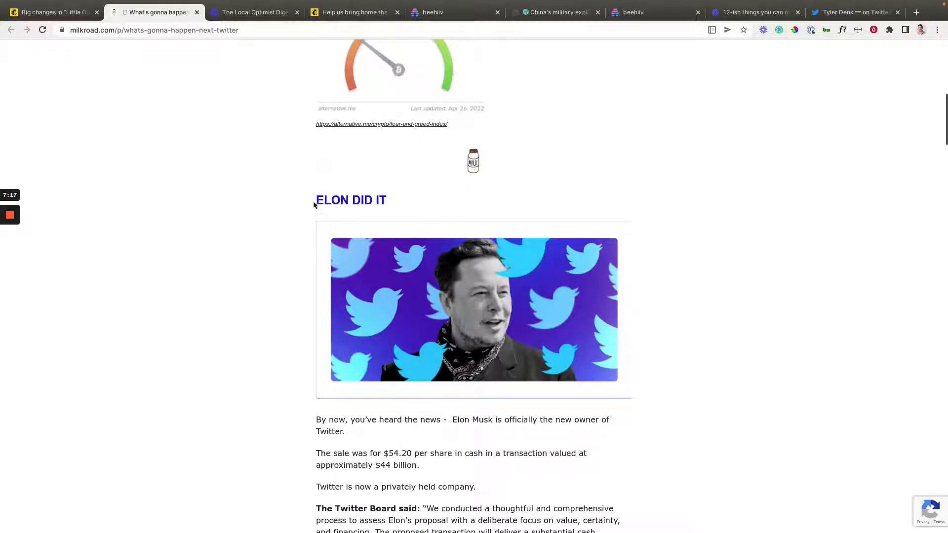
{"action": "left_click_drag", "start_coordinate": [316, 201], "coordinate": [387, 200]}
{"action": "scroll", "coordinate": [383, 371], "scroll_direction": "down", "scroll_amount": 1}
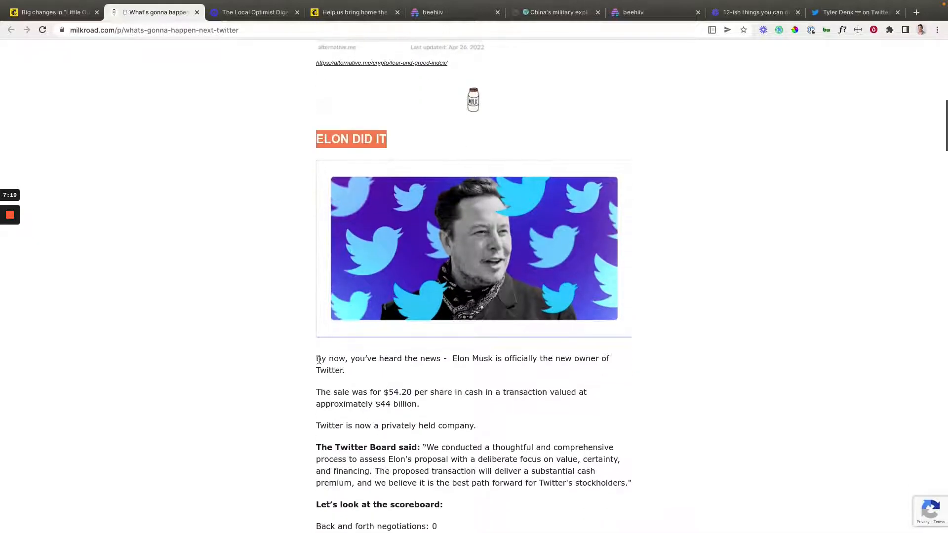
{"action": "left_click", "coordinate": [286, 122]}
{"action": "triple_click", "coordinate": [369, 143]}
{"action": "left_click", "coordinate": [392, 142]}
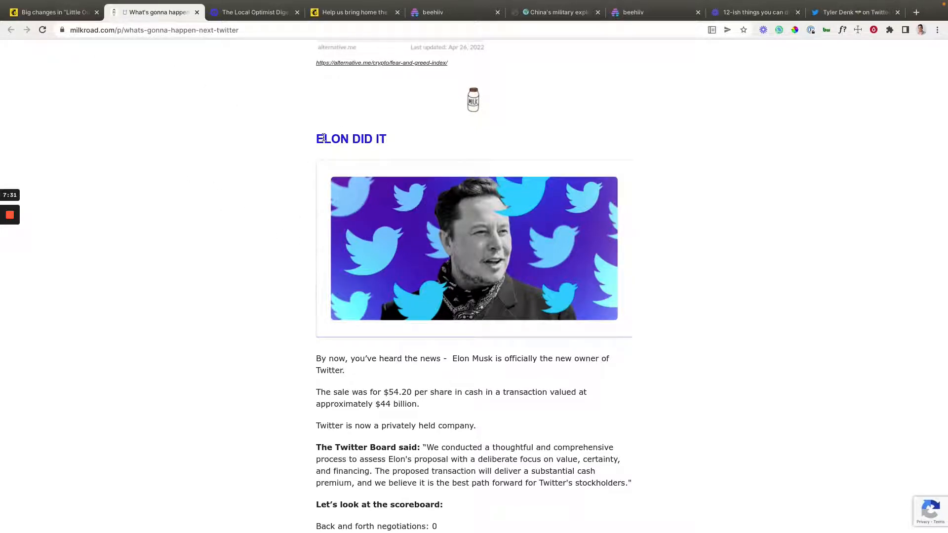
Step: Examine the heading, link and body text styling in the Milk Road post's Moonbirds section
{"action": "scroll", "coordinate": [437, 284], "scroll_direction": "down", "scroll_amount": 4}
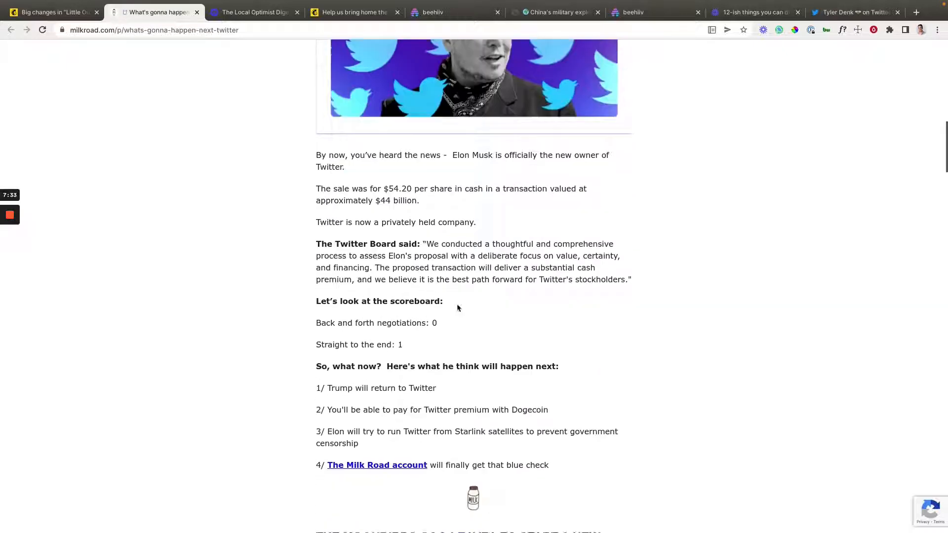
{"action": "scroll", "coordinate": [457, 308], "scroll_direction": "down", "scroll_amount": 8}
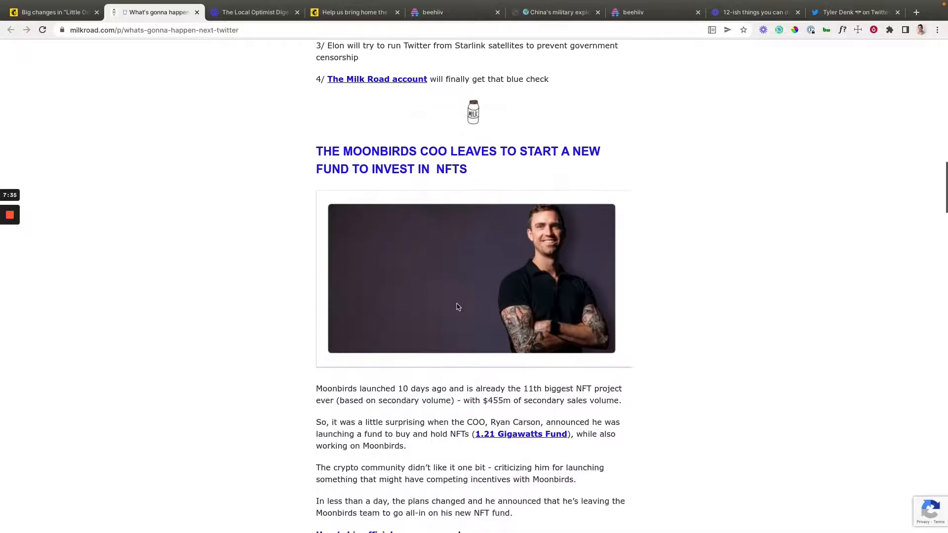
{"action": "scroll", "coordinate": [415, 344], "scroll_direction": "down", "scroll_amount": 1}
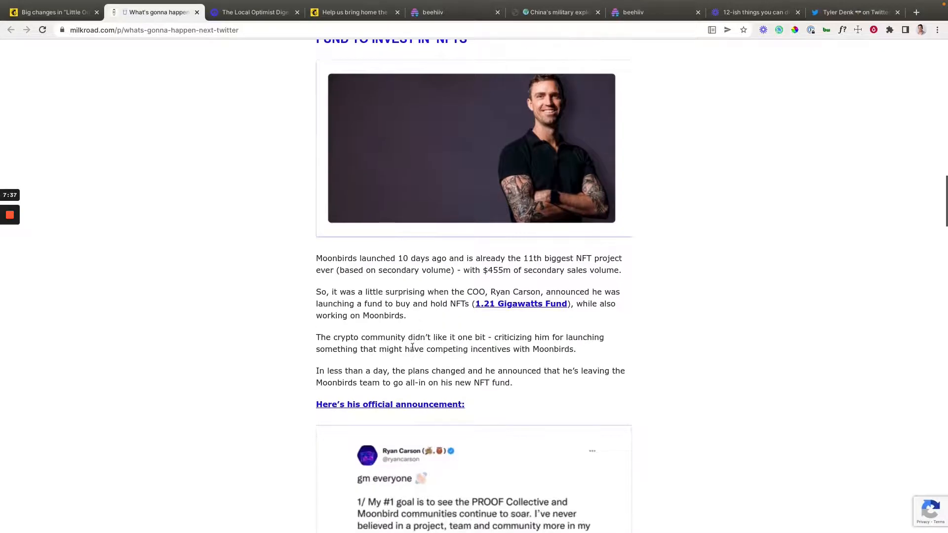
{"action": "scroll", "coordinate": [410, 347], "scroll_direction": "down", "scroll_amount": 1}
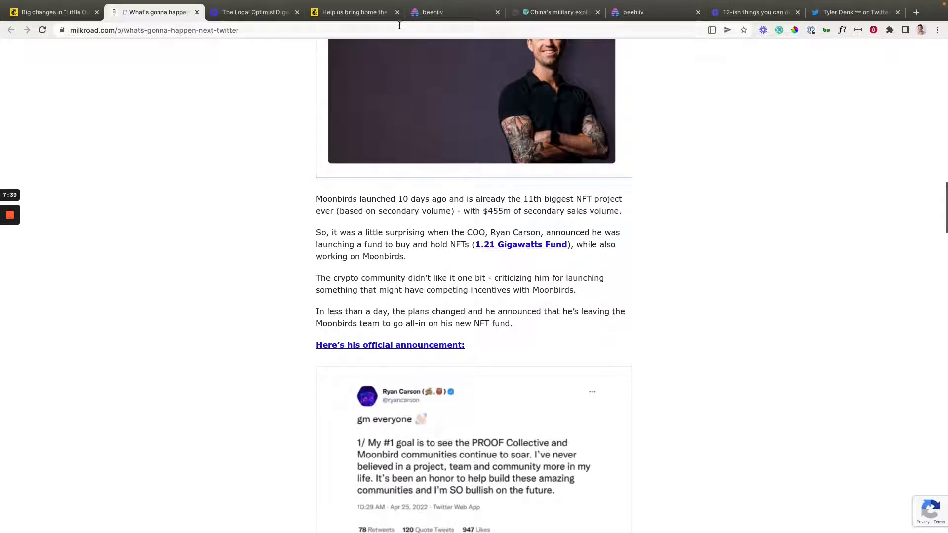
Step: Switch to the "Little Od..." Mailchimp newsletter and compare the "Will the EU oil ban hurt Russia?" heading font with the body text
{"action": "key", "text": "ctrl+shift+Tab"}
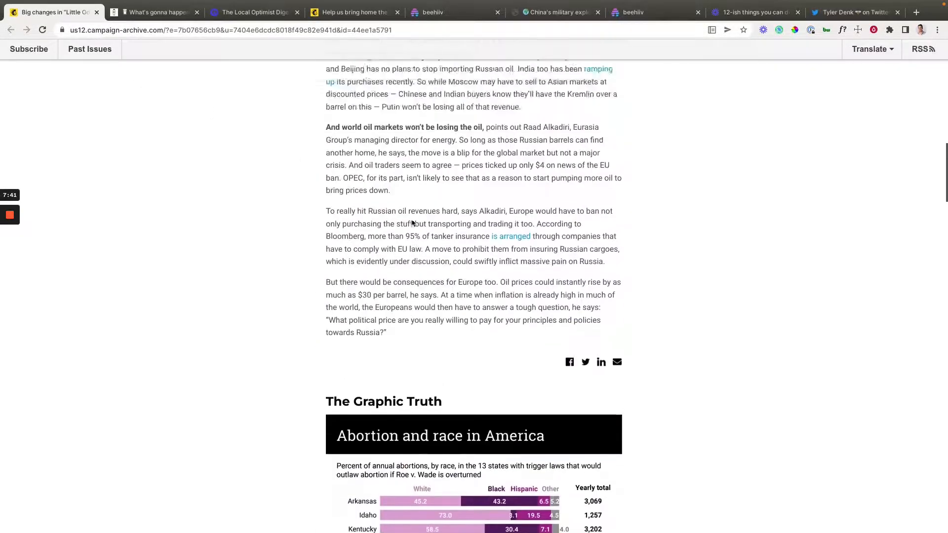
{"action": "scroll", "coordinate": [413, 223], "scroll_direction": "up", "scroll_amount": 15}
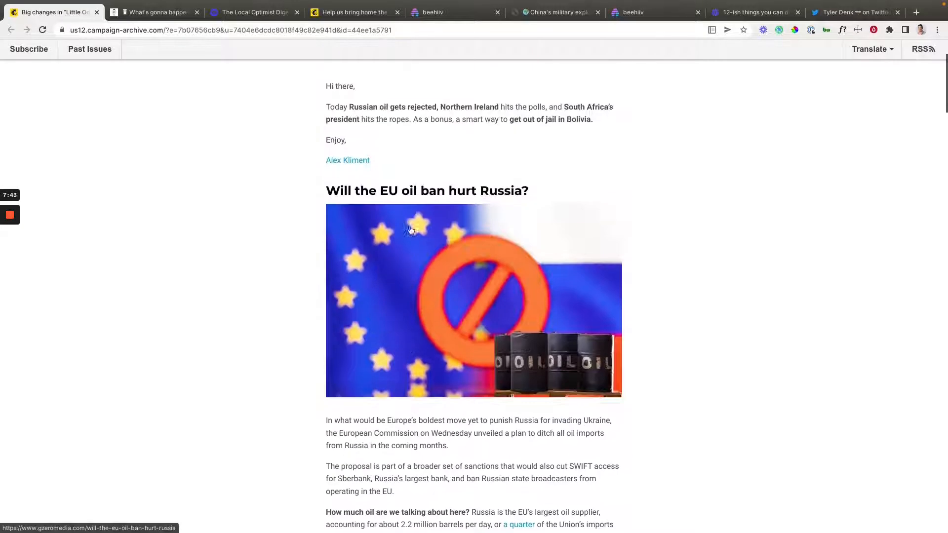
{"action": "scroll", "coordinate": [411, 231], "scroll_direction": "up", "scroll_amount": 1}
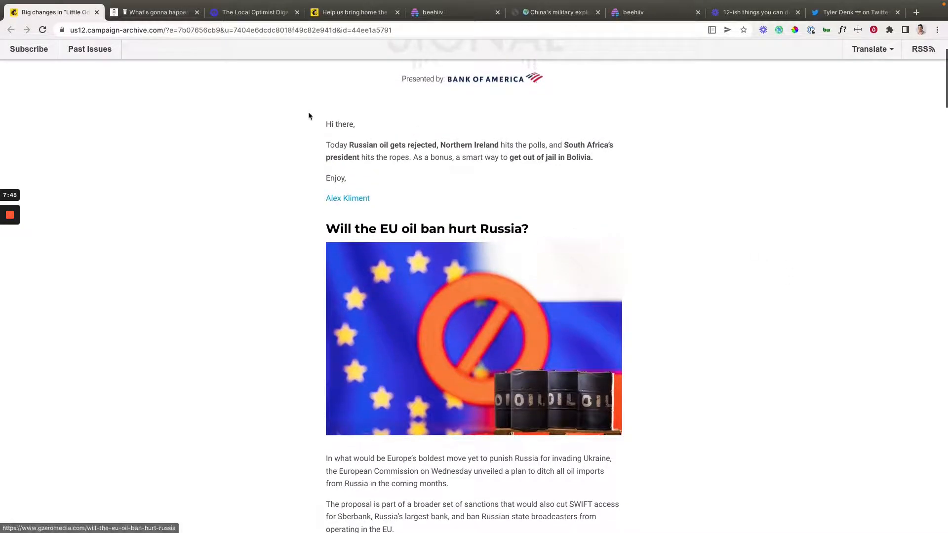
{"action": "scroll", "coordinate": [400, 136], "scroll_direction": "down", "scroll_amount": 2}
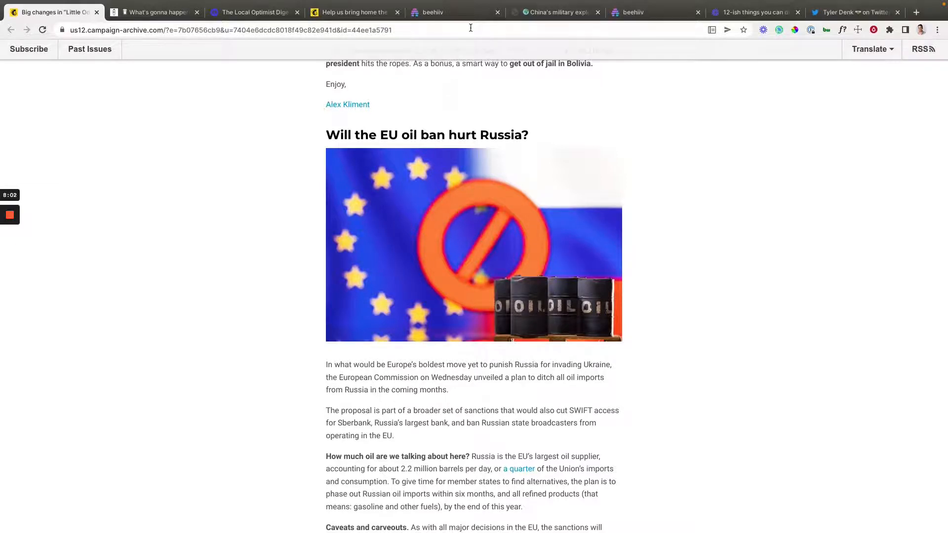
Step: Switch to the beehiiv theme editor and open the Body Text settings in place of the Background settings
{"action": "left_click", "coordinate": [461, 13]}
{"action": "scroll", "coordinate": [151, 217], "scroll_direction": "down", "scroll_amount": 1}
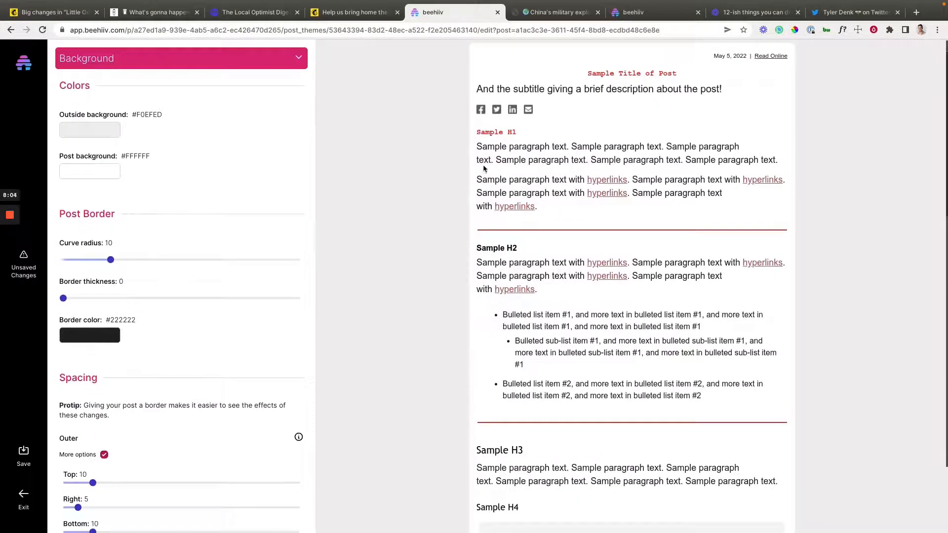
{"action": "scroll", "coordinate": [135, 77], "scroll_direction": "down", "scroll_amount": 1}
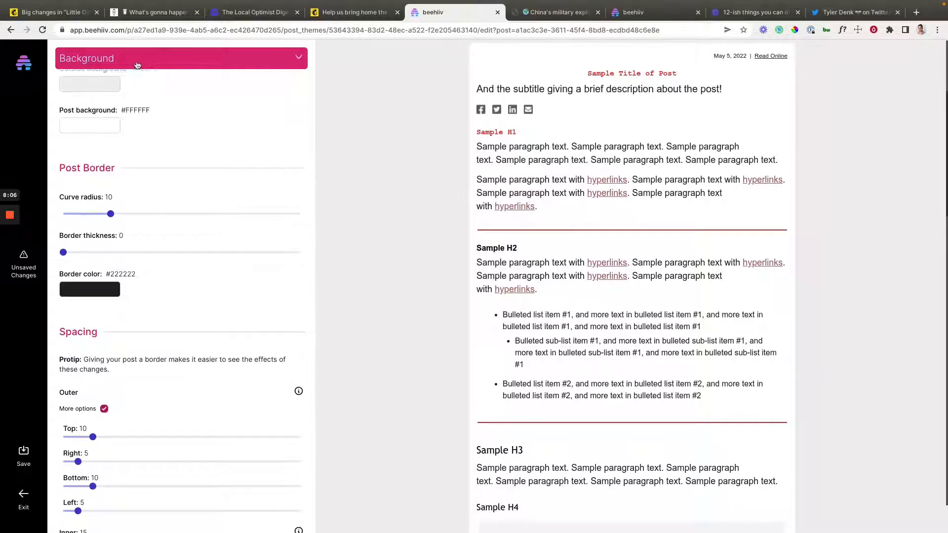
{"action": "left_click", "coordinate": [136, 65]}
{"action": "left_click", "coordinate": [126, 89]}
Step: Review the available body font families, then compare the sample paragraphs with the Sample H1 heading in the preview
{"action": "left_click", "coordinate": [116, 152]}
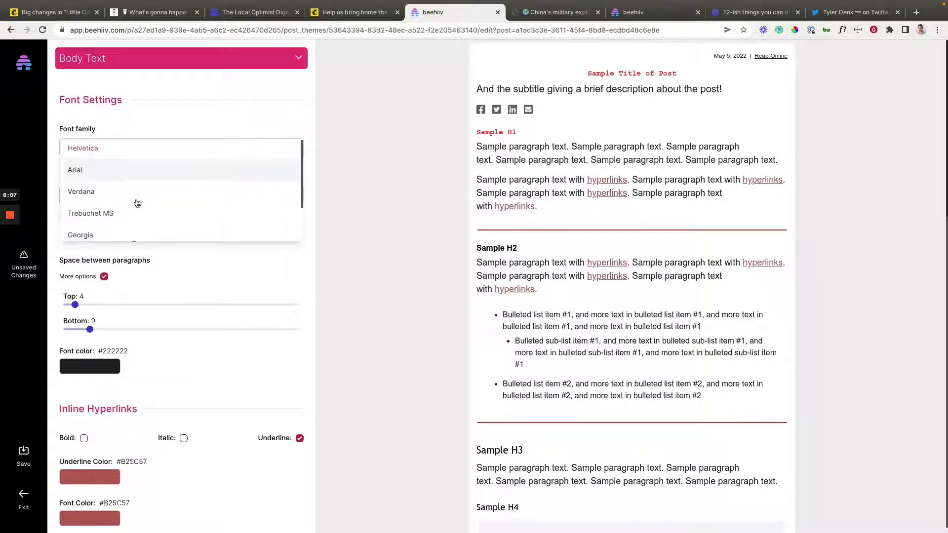
{"action": "scroll", "coordinate": [134, 205], "scroll_direction": "down", "scroll_amount": 2}
{"action": "scroll", "coordinate": [121, 186], "scroll_direction": "up", "scroll_amount": 2}
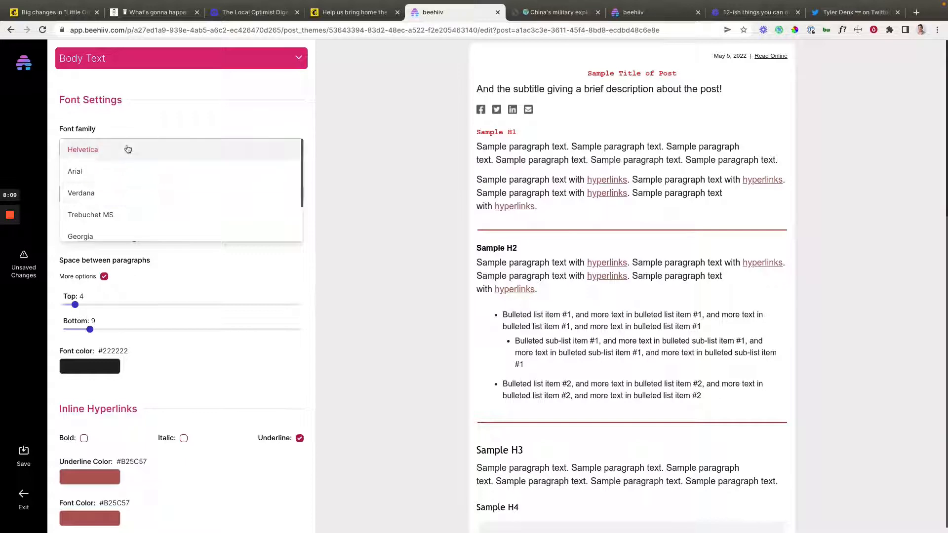
{"action": "left_click", "coordinate": [139, 129]}
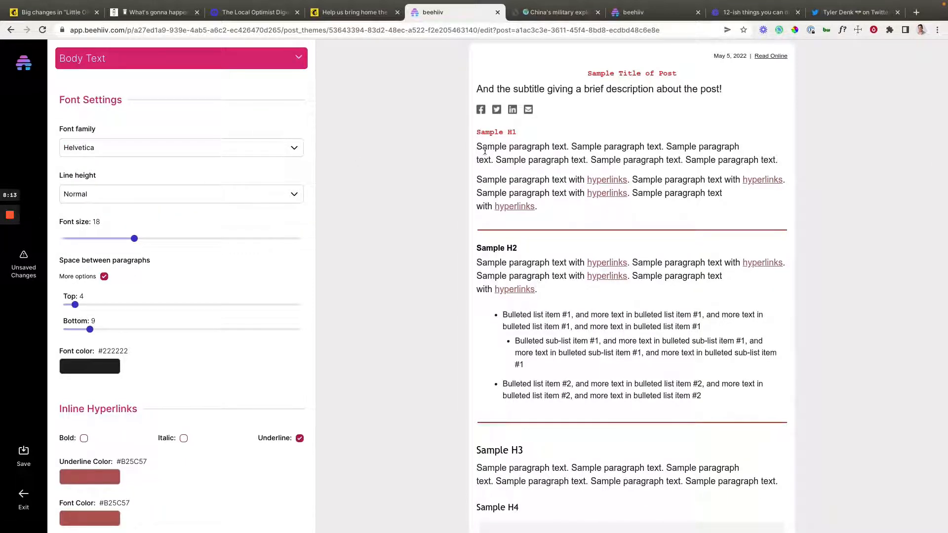
{"action": "left_click_drag", "start_coordinate": [484, 151], "coordinate": [555, 215]}
{"action": "triple_click", "coordinate": [511, 132]}
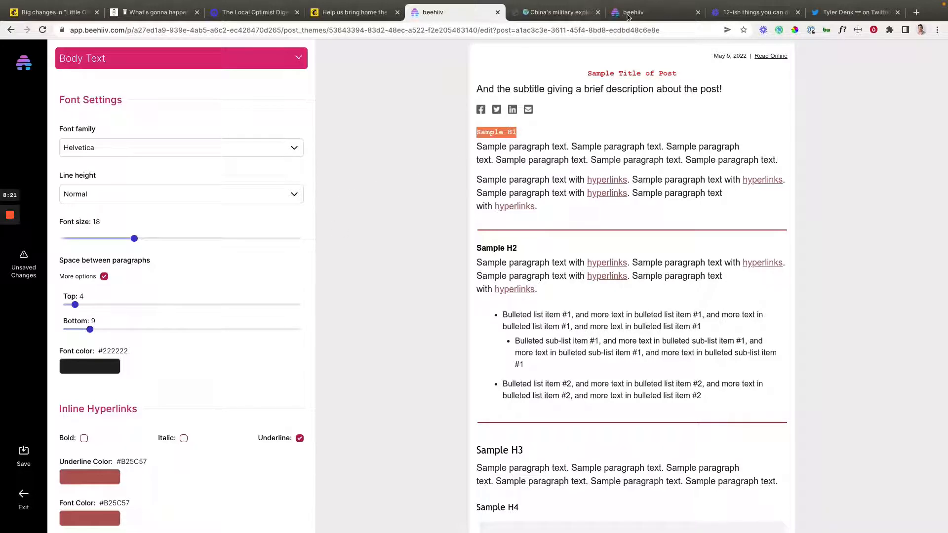
Step: Highlight "Use a secondary color" in the newsletter tips list, and examine the red accents in the beehiiv theme preview
{"action": "left_click", "coordinate": [752, 11]}
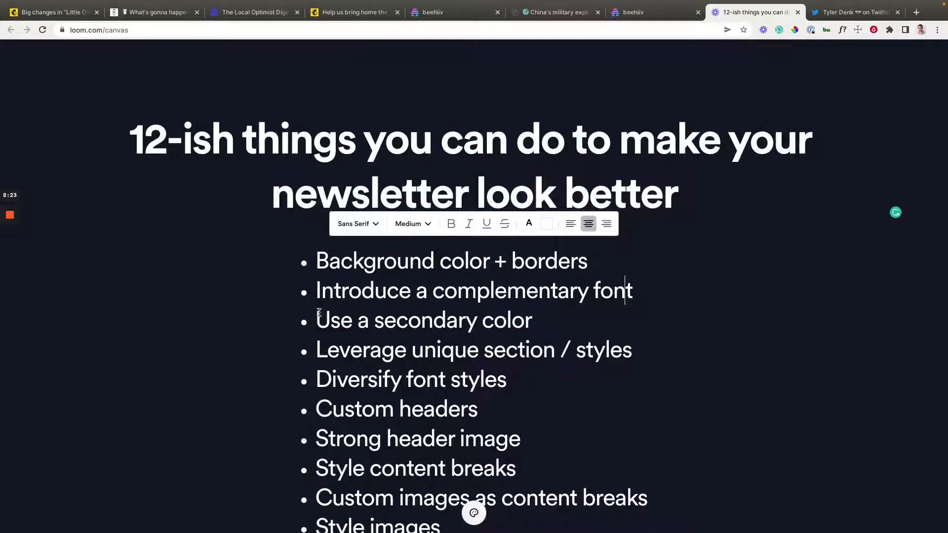
{"action": "left_click_drag", "start_coordinate": [317, 320], "coordinate": [609, 325]}
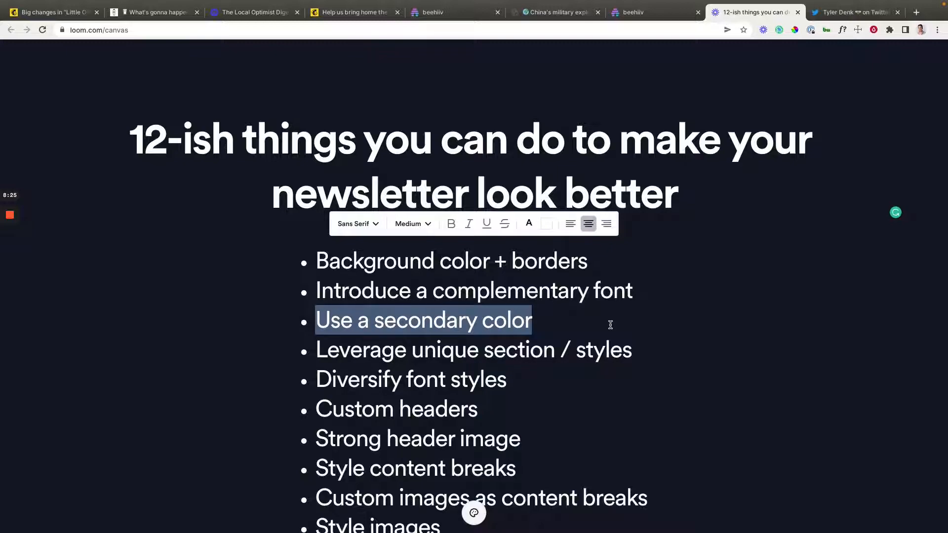
{"action": "left_click", "coordinate": [619, 20]}
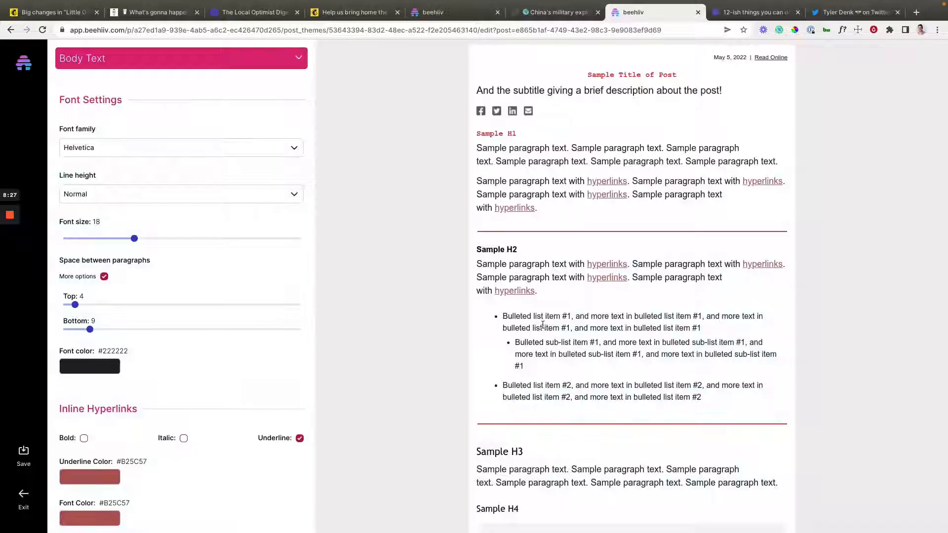
{"action": "scroll", "coordinate": [542, 325], "scroll_direction": "down", "scroll_amount": 10}
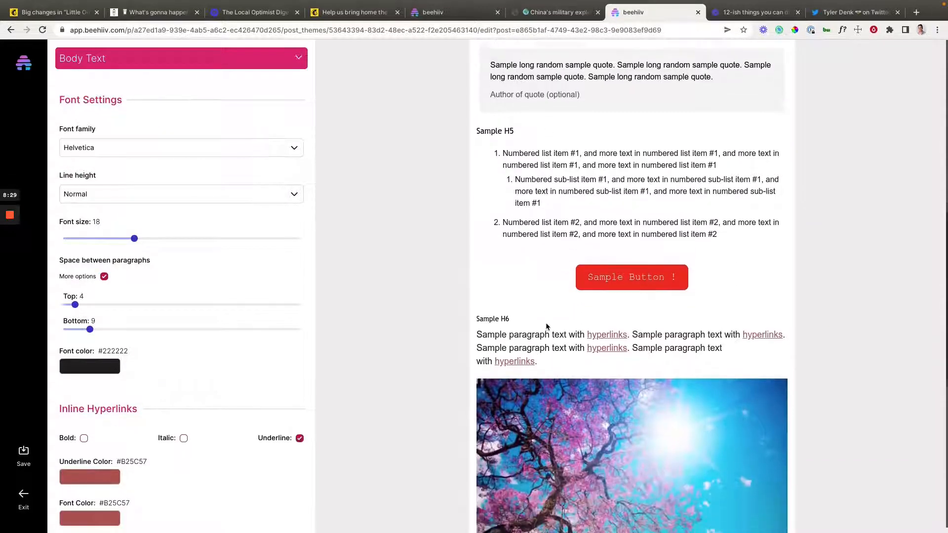
{"action": "scroll", "coordinate": [573, 325], "scroll_direction": "up", "scroll_amount": 10}
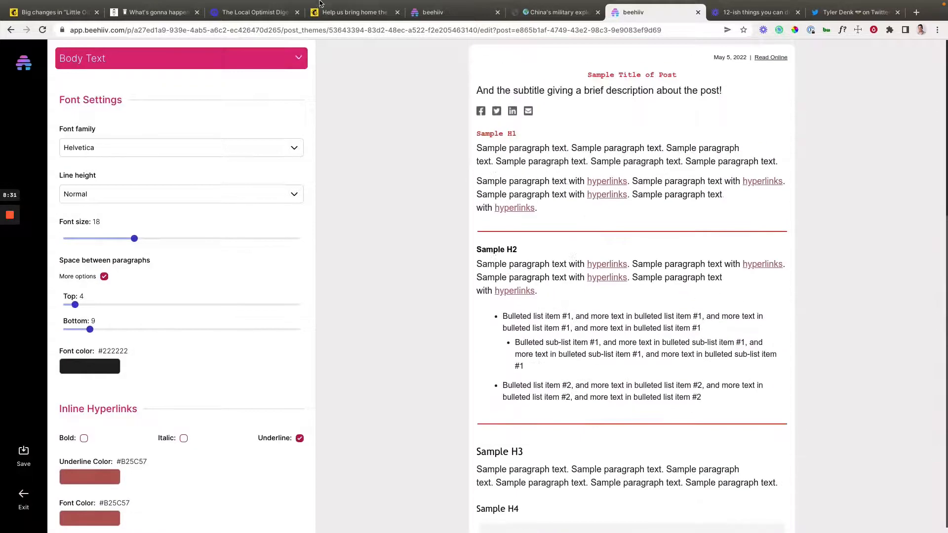
Step: Switch to the Accidentally Wes Anderson newsletter and examine the red section headings, such as "WE'RE BACK!" and "HEY, ADVENTURERS!"
{"action": "left_click", "coordinate": [322, 12]}
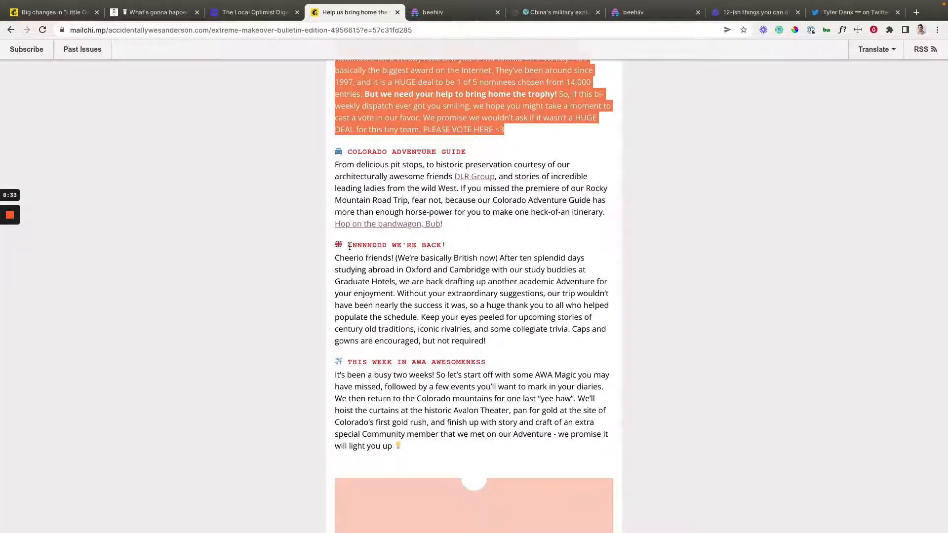
{"action": "left_click_drag", "start_coordinate": [349, 246], "coordinate": [476, 247]}
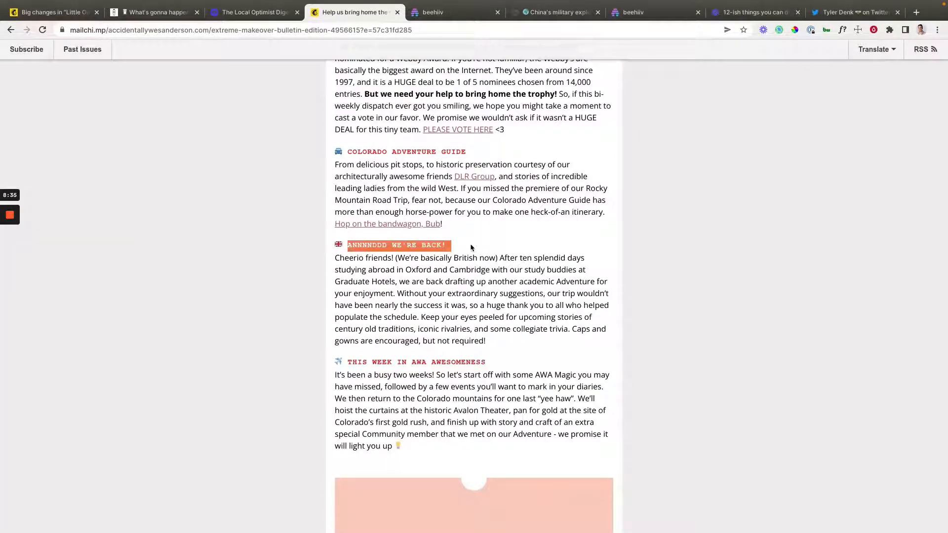
{"action": "left_click", "coordinate": [470, 246]}
{"action": "scroll", "coordinate": [472, 223], "scroll_direction": "up", "scroll_amount": 6}
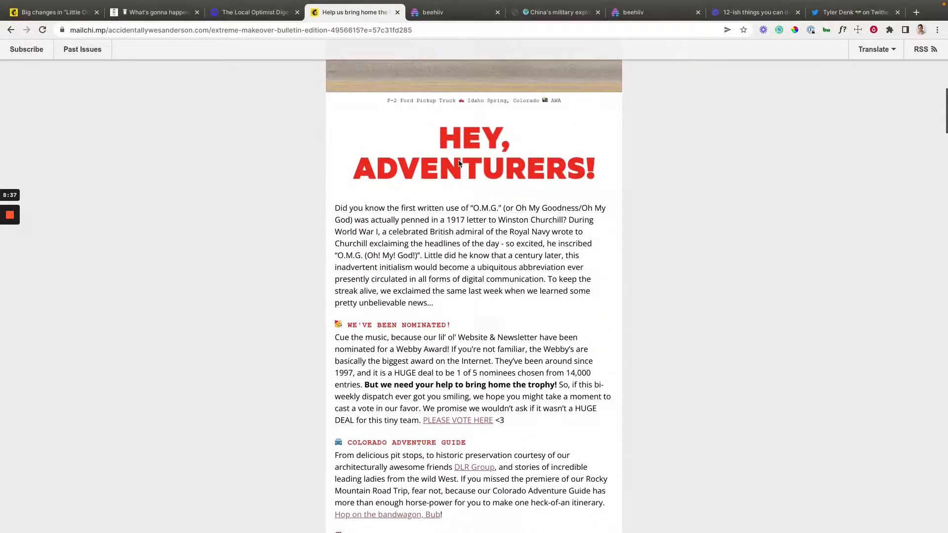
Step: Examine how the newsletter repeats its red accent in the "Mark Your Calendar", "Full Story & Photos", "Who Knew?" and "In the Details" elements
{"action": "scroll", "coordinate": [461, 170], "scroll_direction": "down", "scroll_amount": 15}
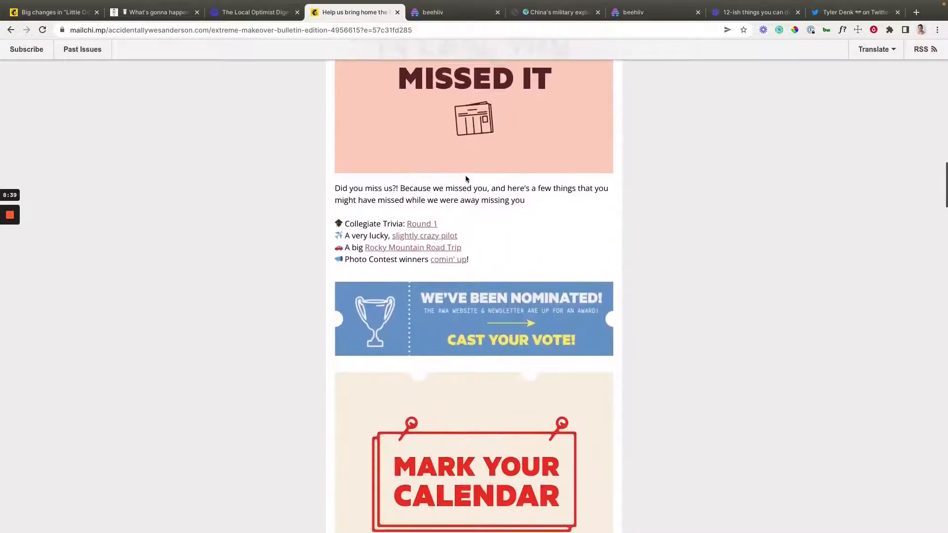
{"action": "scroll", "coordinate": [466, 179], "scroll_direction": "down", "scroll_amount": 15}
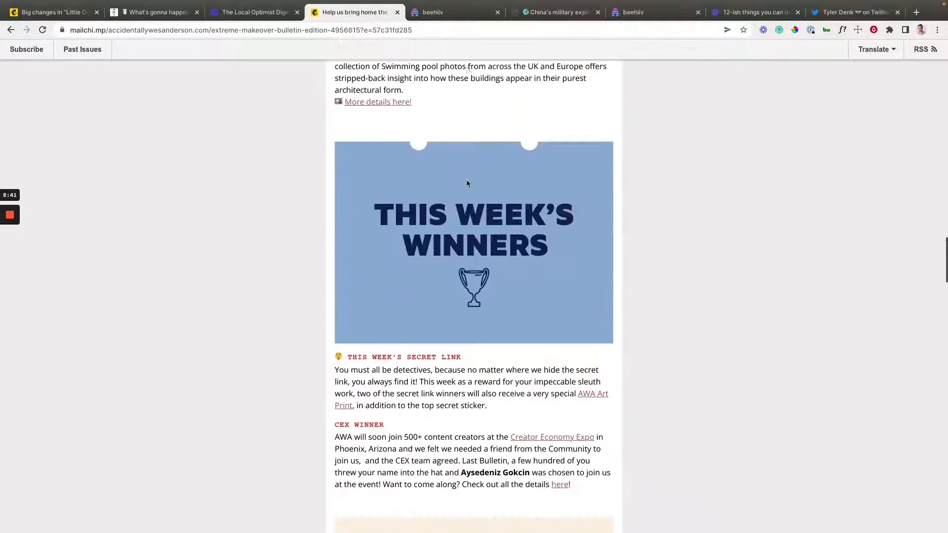
{"action": "scroll", "coordinate": [467, 183], "scroll_direction": "down", "scroll_amount": 15}
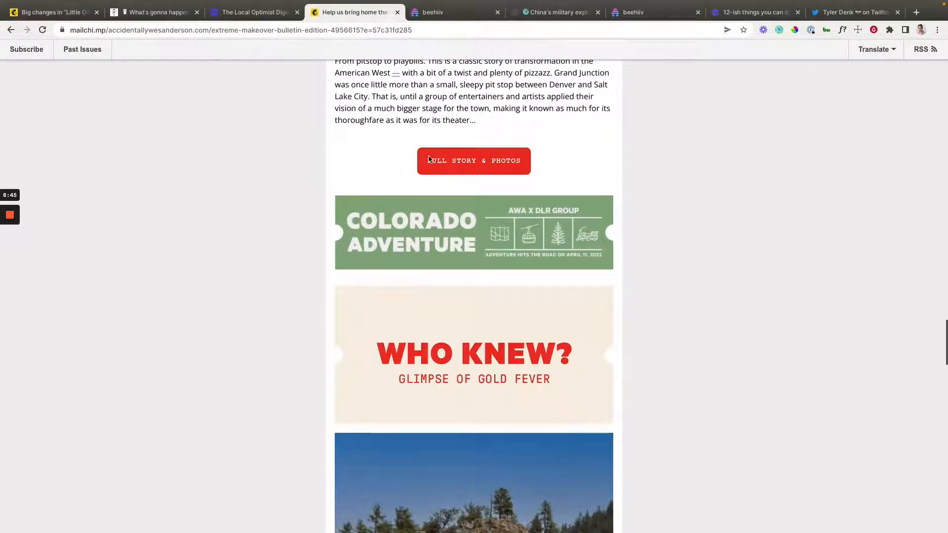
{"action": "scroll", "coordinate": [466, 176], "scroll_direction": "down", "scroll_amount": 2}
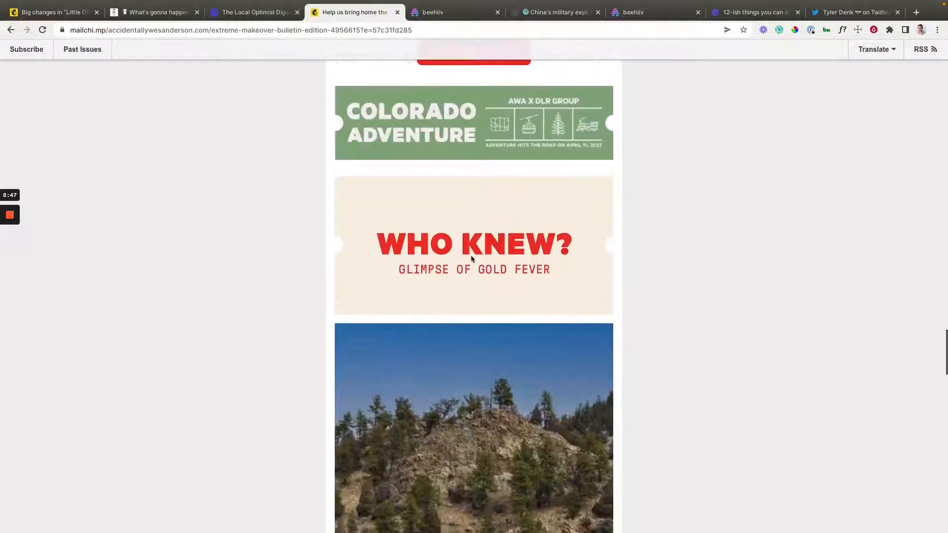
{"action": "scroll", "coordinate": [472, 259], "scroll_direction": "up", "scroll_amount": 16}
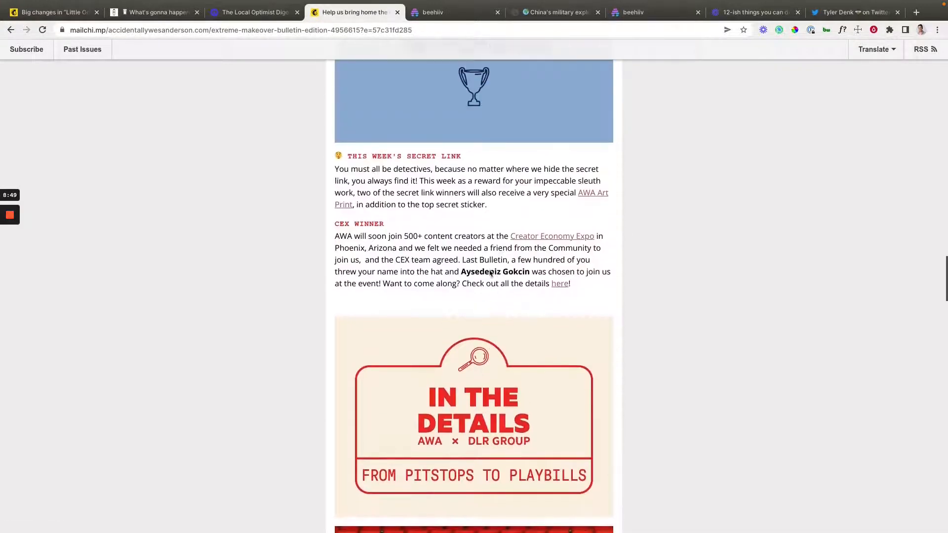
{"action": "scroll", "coordinate": [491, 273], "scroll_direction": "up", "scroll_amount": 1}
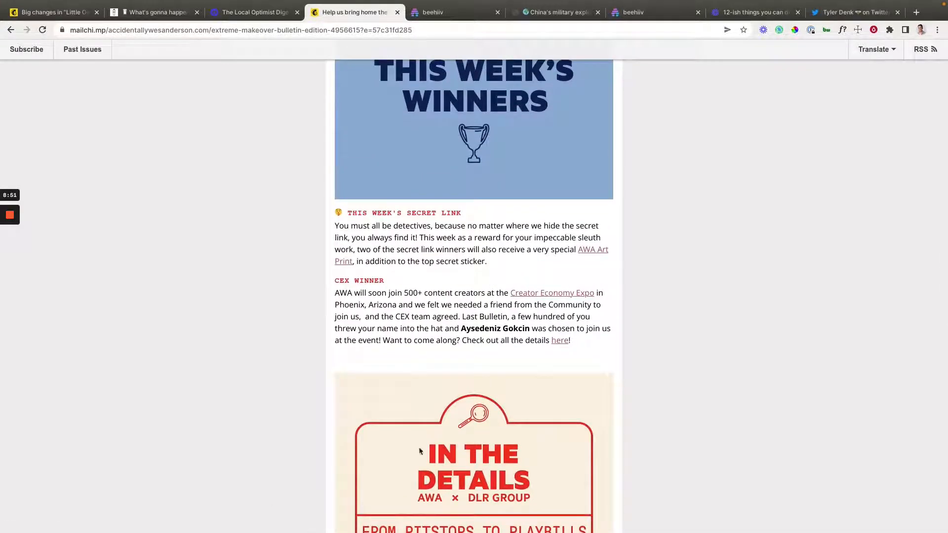
{"action": "scroll", "coordinate": [420, 451], "scroll_direction": "down", "scroll_amount": 1}
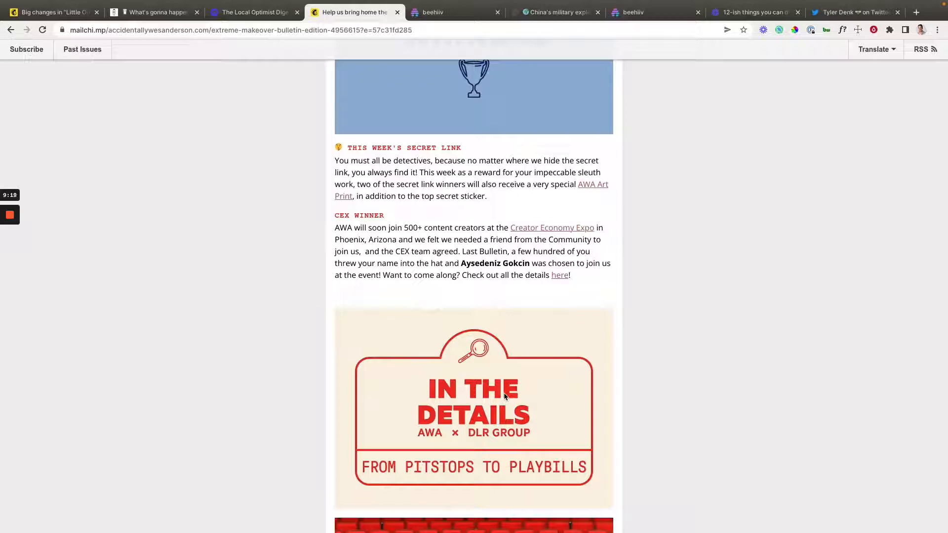
Step: Highlight "Leverage unique section / styles" in the tips list, and review the beehiiv sample post's sections down to the footer
{"action": "left_click", "coordinate": [728, 15]}
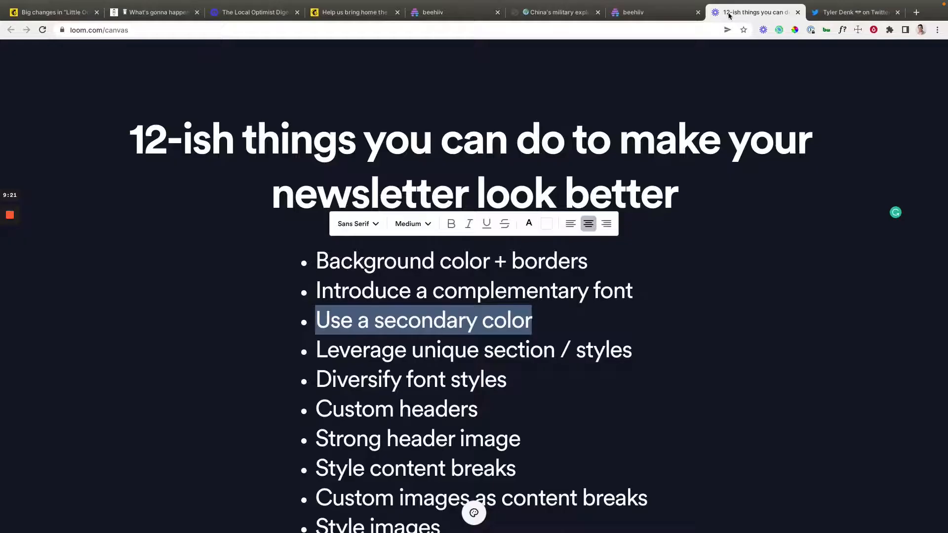
{"action": "left_click", "coordinate": [317, 349]}
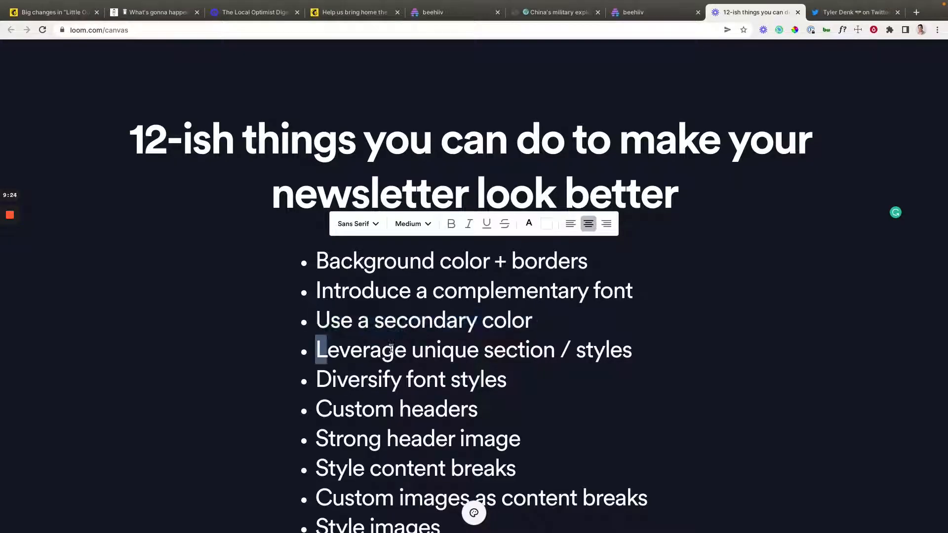
{"action": "left_click", "coordinate": [645, 352], "text": "shift"}
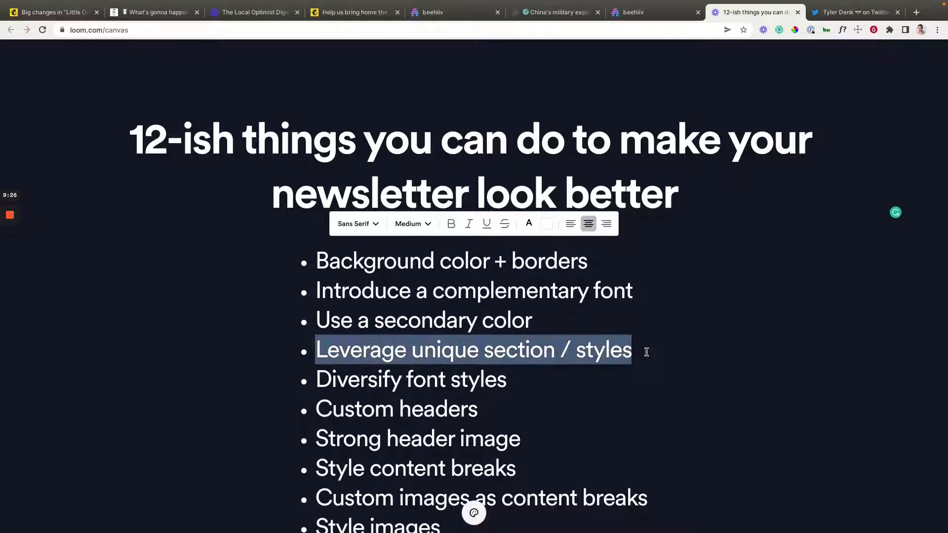
{"action": "left_click", "coordinate": [631, 15]}
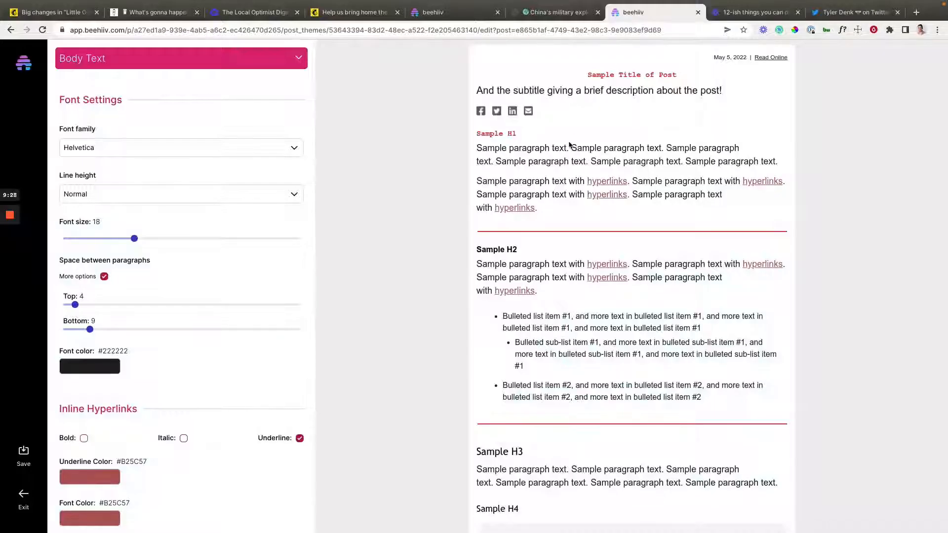
{"action": "scroll", "coordinate": [595, 198], "scroll_direction": "down", "scroll_amount": 10}
{"action": "scroll", "coordinate": [595, 201], "scroll_direction": "down", "scroll_amount": 7}
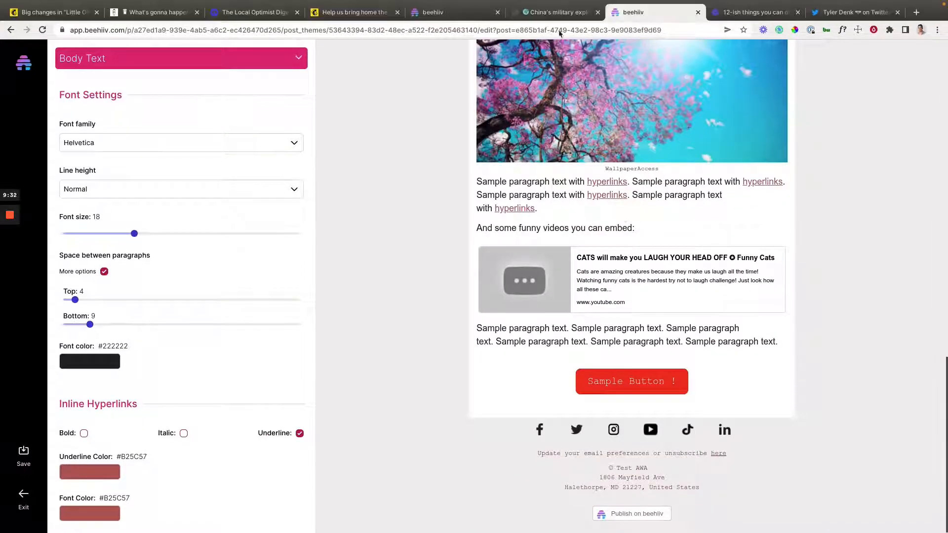
Step: Switch to the International Intrigue newsletter and compare the boxed "FRONT PAGES" section with the plain introduction text
{"action": "left_click", "coordinate": [555, 12]}
{"action": "scroll", "coordinate": [477, 400], "scroll_direction": "down", "scroll_amount": 2}
{"action": "scroll", "coordinate": [477, 401], "scroll_direction": "down", "scroll_amount": 4}
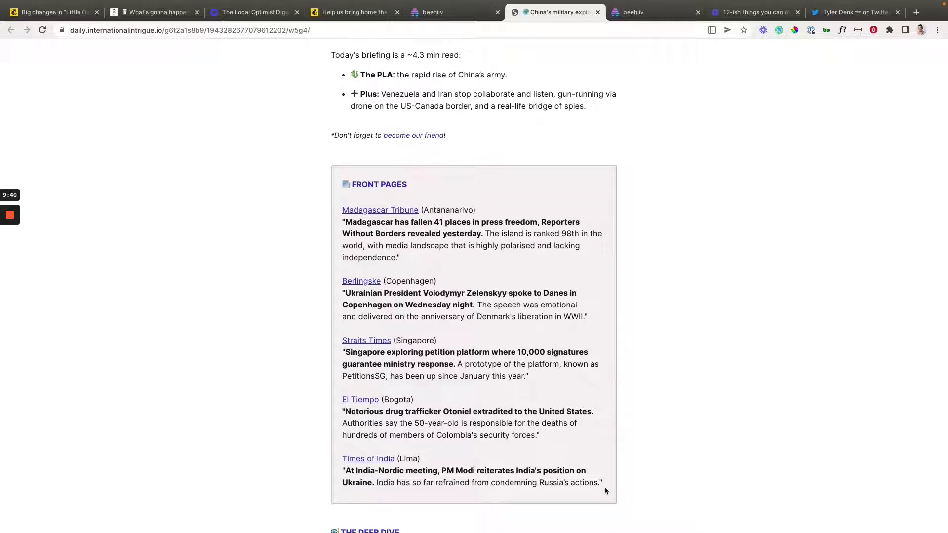
{"action": "scroll", "coordinate": [457, 157], "scroll_direction": "up", "scroll_amount": 5}
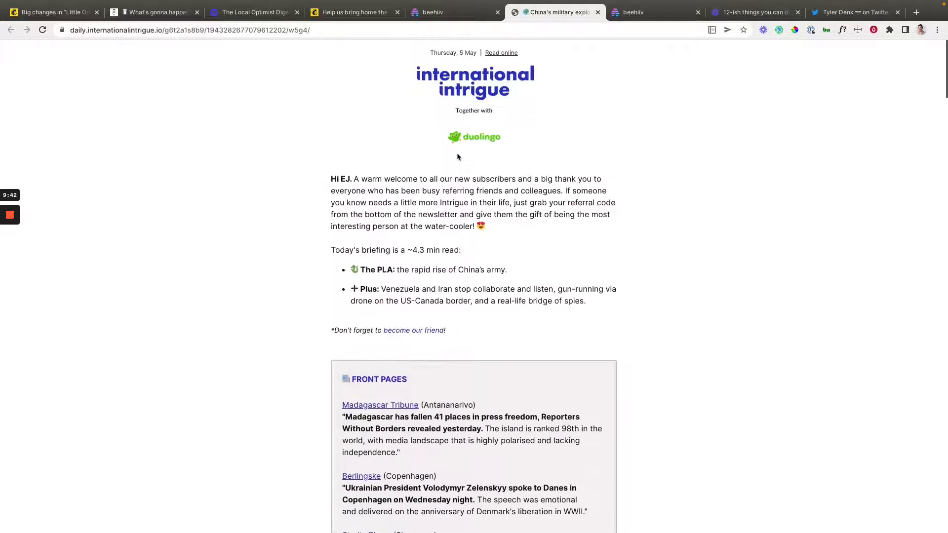
{"action": "scroll", "coordinate": [279, 274], "scroll_direction": "down", "scroll_amount": 3}
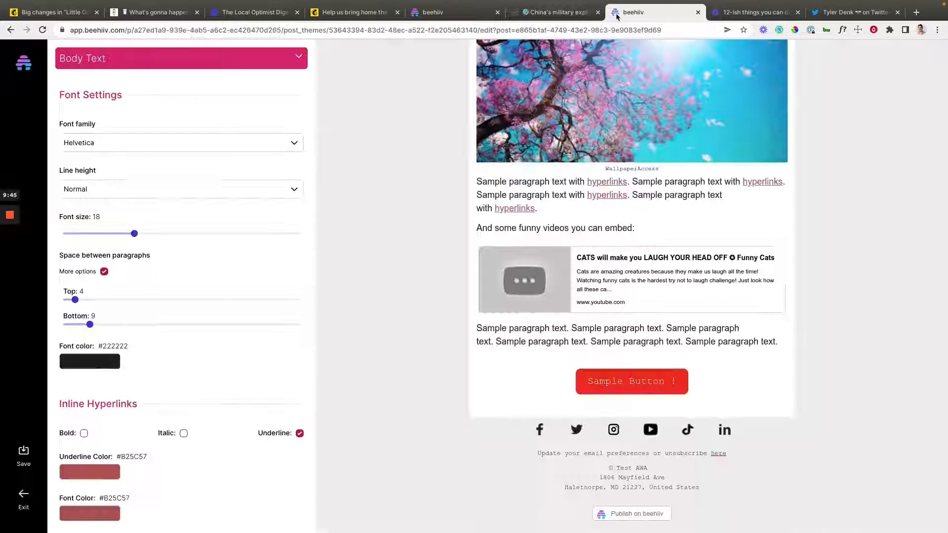
Step: Exit the theme editor and the AWA post editor, and switch from Test AWA to the author's own newsletter publication
{"action": "left_click", "coordinate": [634, 12]}
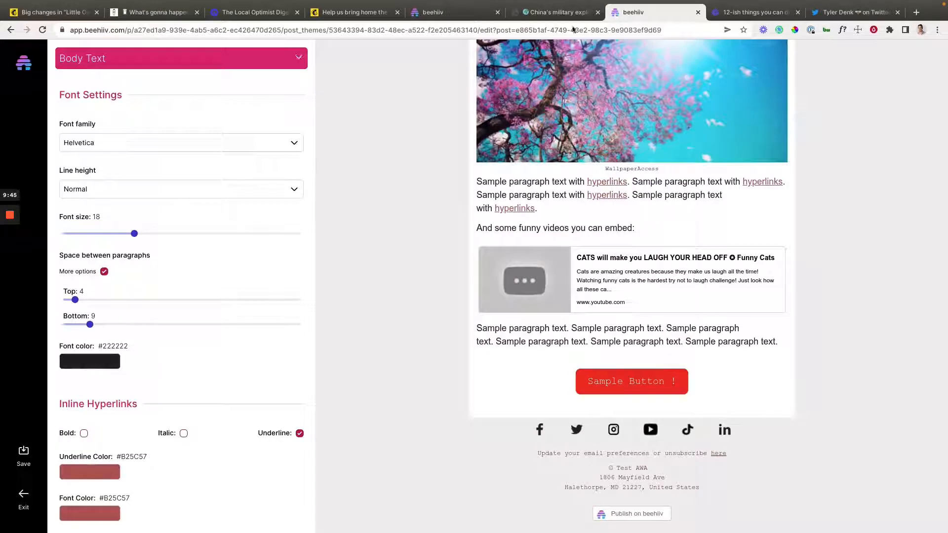
{"action": "scroll", "coordinate": [599, 148], "scroll_direction": "up", "scroll_amount": 15}
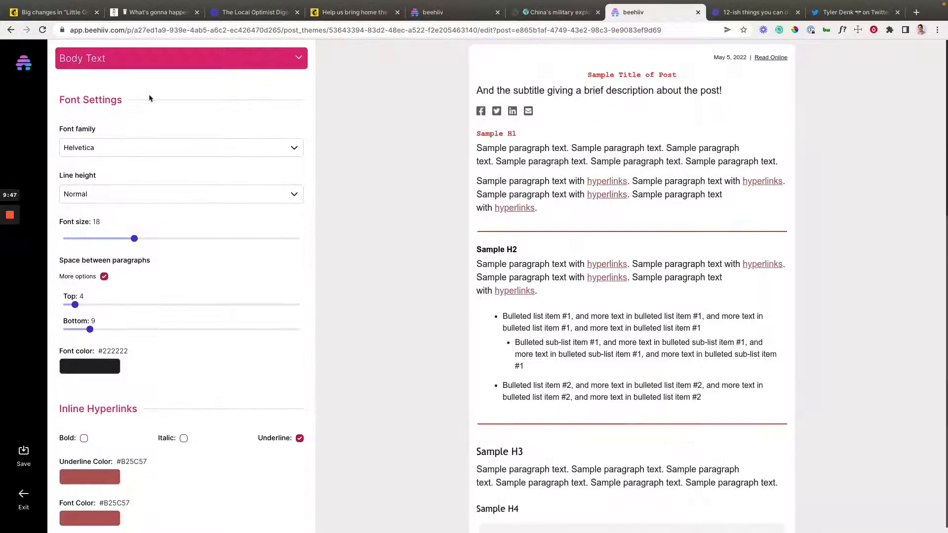
{"action": "left_click", "coordinate": [23, 498]}
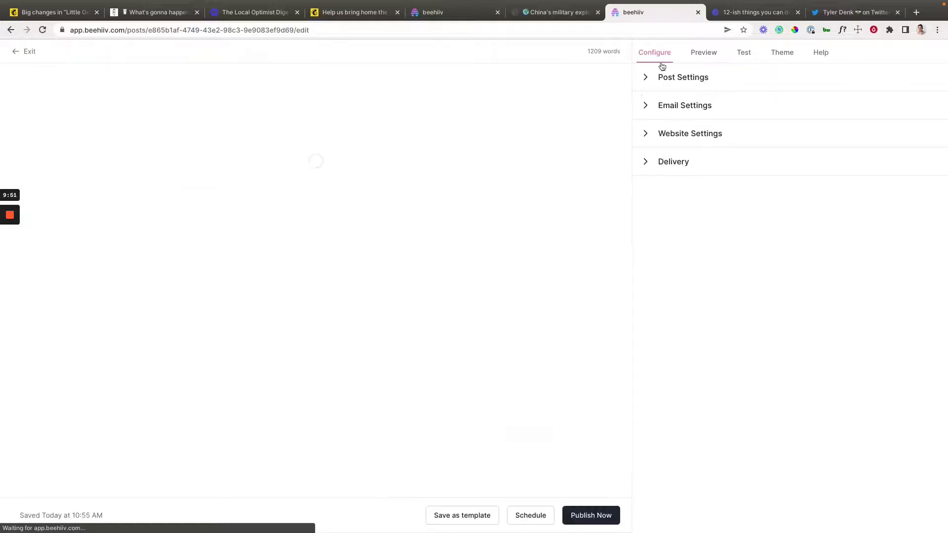
{"action": "left_click", "coordinate": [25, 51]}
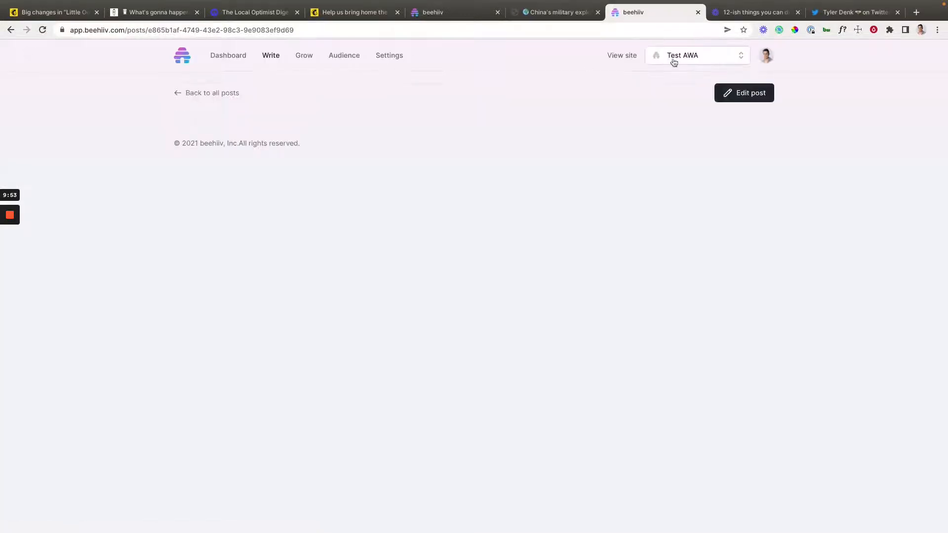
{"action": "left_click", "coordinate": [670, 55]}
{"action": "scroll", "coordinate": [682, 129], "scroll_direction": "down", "scroll_amount": 2}
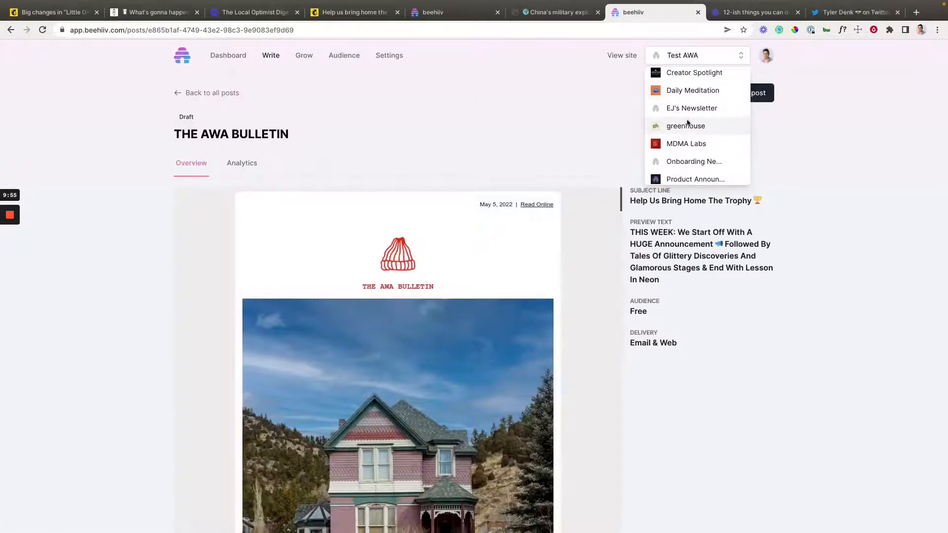
{"action": "left_click", "coordinate": [690, 109]}
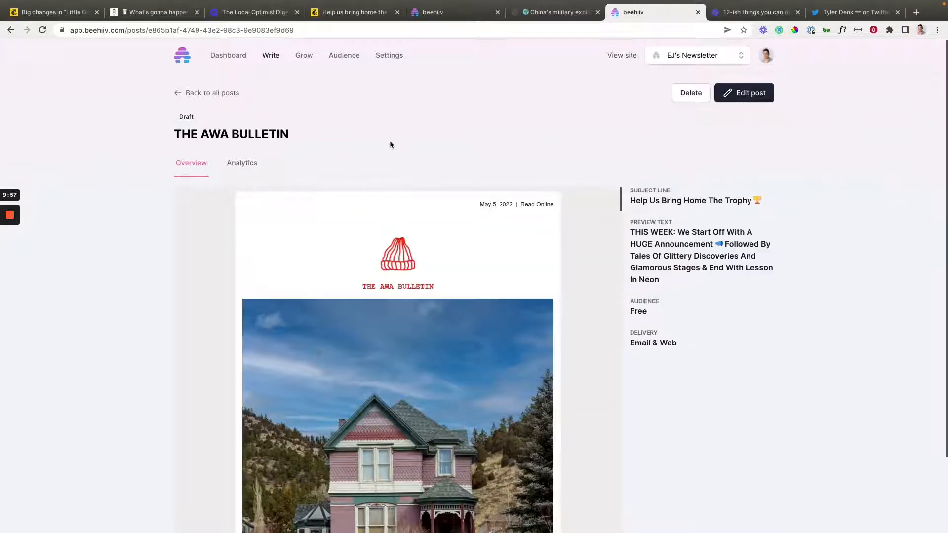
Step: Open the "New Post" draft recreating International Intrigue and examine its boxed "FRONT PAGES" section
{"action": "left_click", "coordinate": [266, 59]}
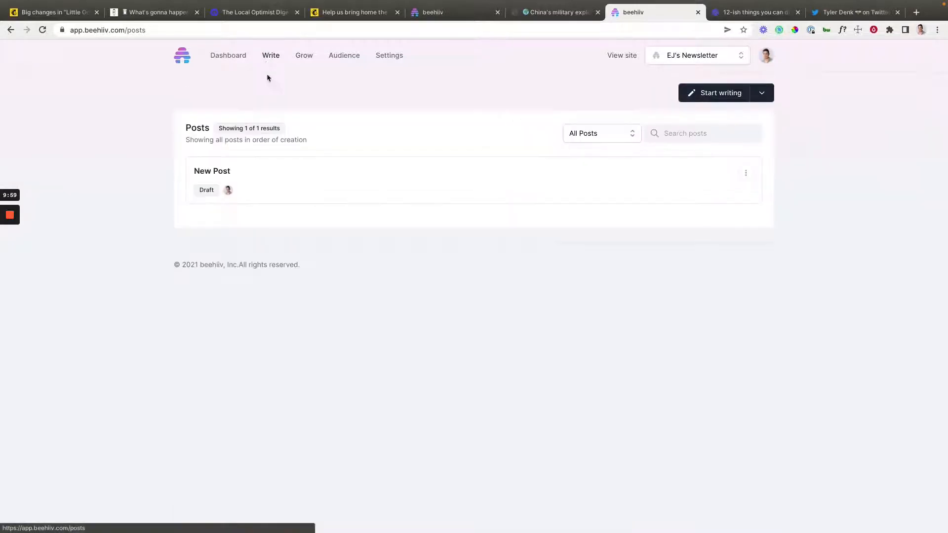
{"action": "left_click", "coordinate": [209, 170]}
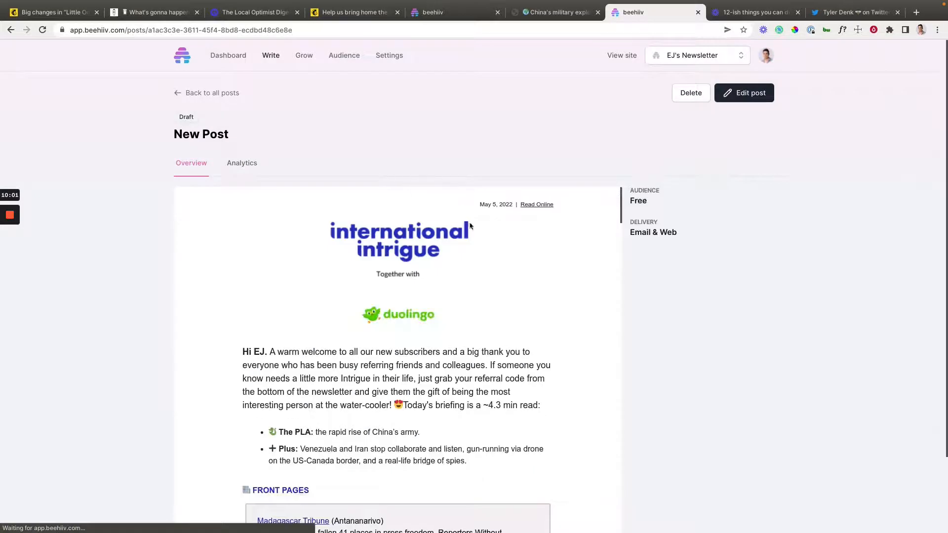
{"action": "scroll", "coordinate": [289, 330], "scroll_direction": "down", "scroll_amount": 3}
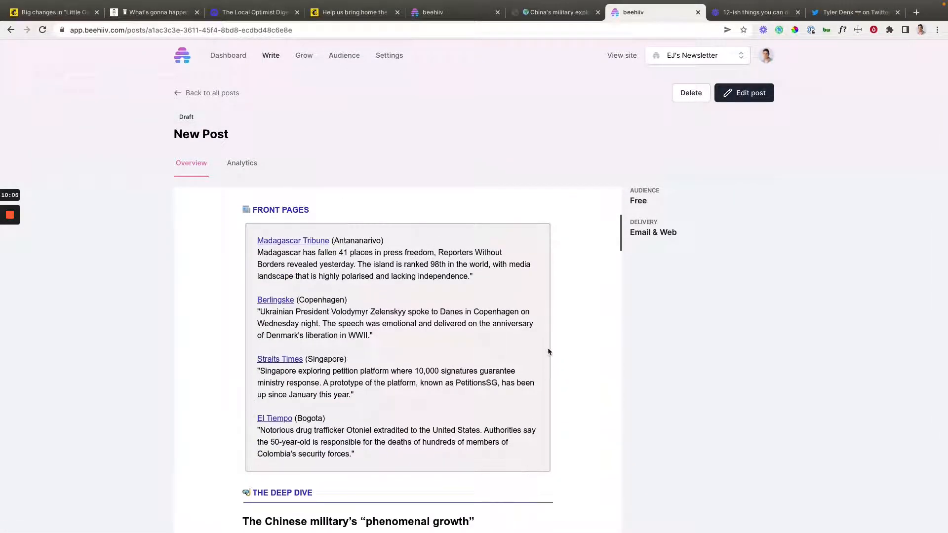
{"action": "scroll", "coordinate": [550, 331], "scroll_direction": "up", "scroll_amount": 1}
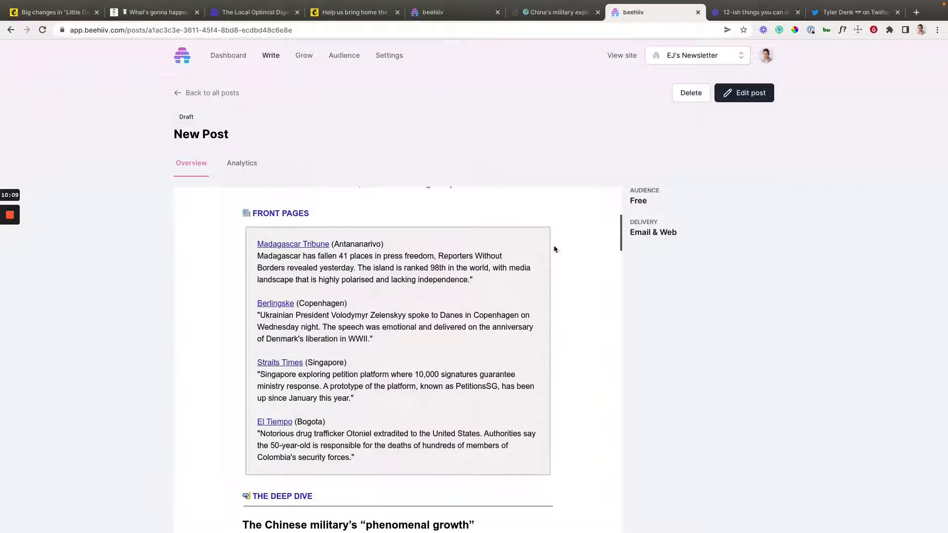
{"action": "mouse_move", "coordinate": [561, 29]}
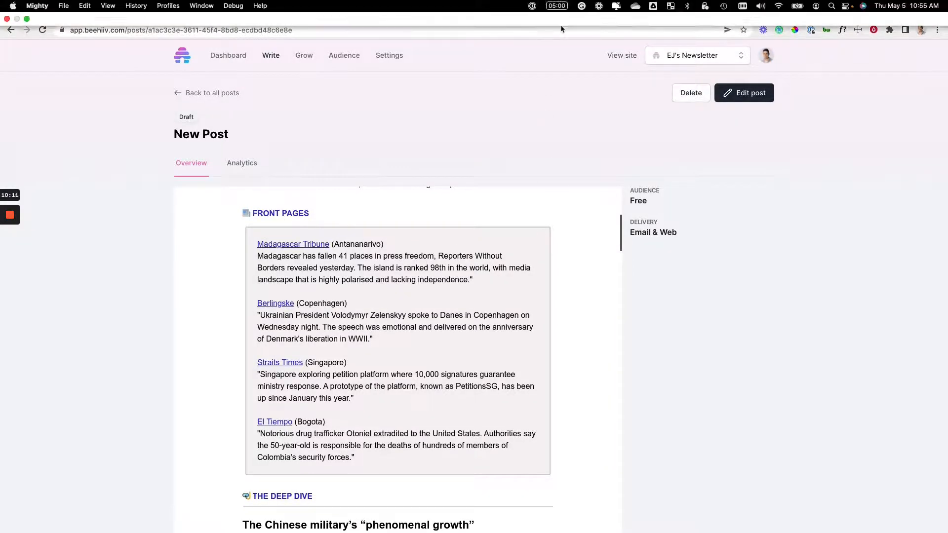
Step: Switch to the published International Intrigue newsletter and examine the border and background of its "FRONT PAGES" box
{"action": "left_click", "coordinate": [557, 13]}
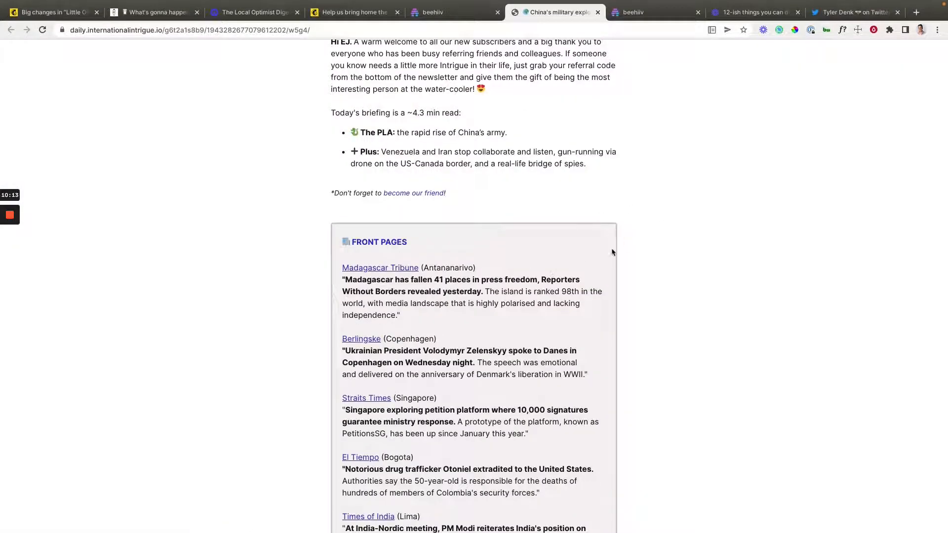
{"action": "scroll", "coordinate": [612, 255], "scroll_direction": "down", "scroll_amount": 2}
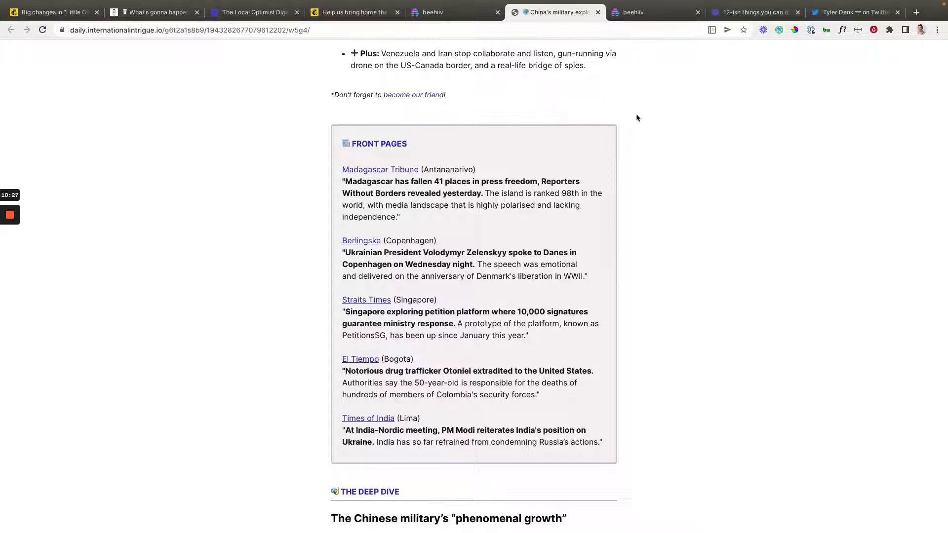
{"action": "scroll", "coordinate": [637, 114], "scroll_direction": "up", "scroll_amount": 2}
Step: Return to the beehiiv post page, switch to the Daily Meditation publication and open its "May 5, 2022" draft
{"action": "left_click", "coordinate": [662, 16]}
{"action": "left_click", "coordinate": [690, 55]}
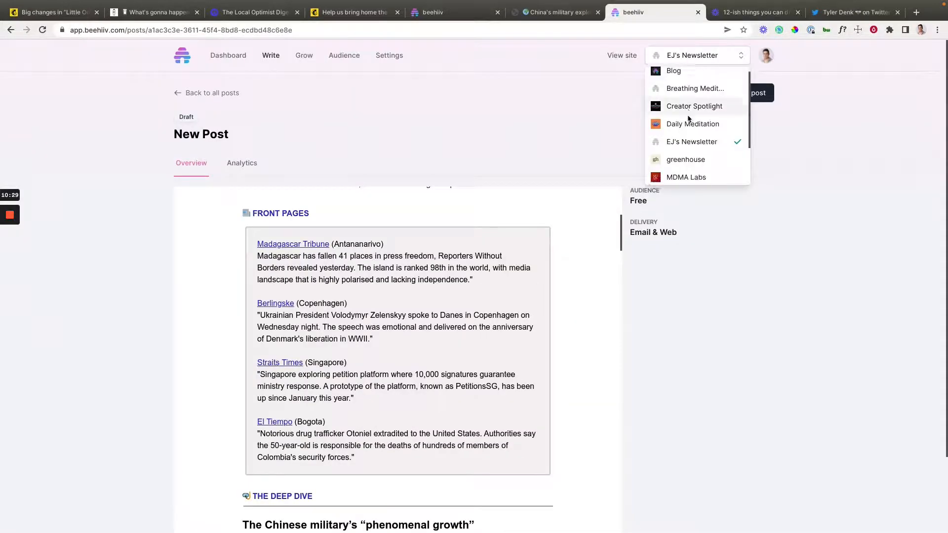
{"action": "left_click", "coordinate": [691, 106]}
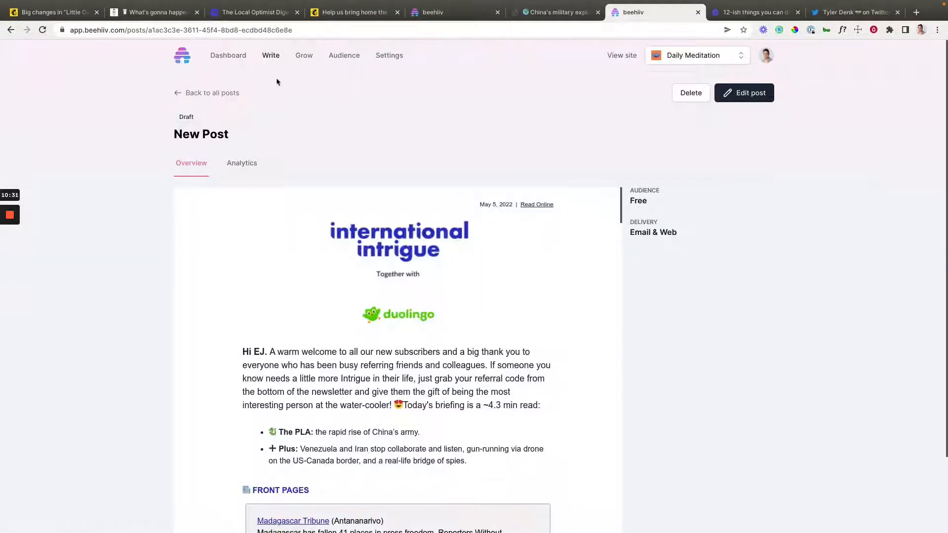
{"action": "left_click", "coordinate": [272, 55]}
{"action": "left_click", "coordinate": [231, 170]}
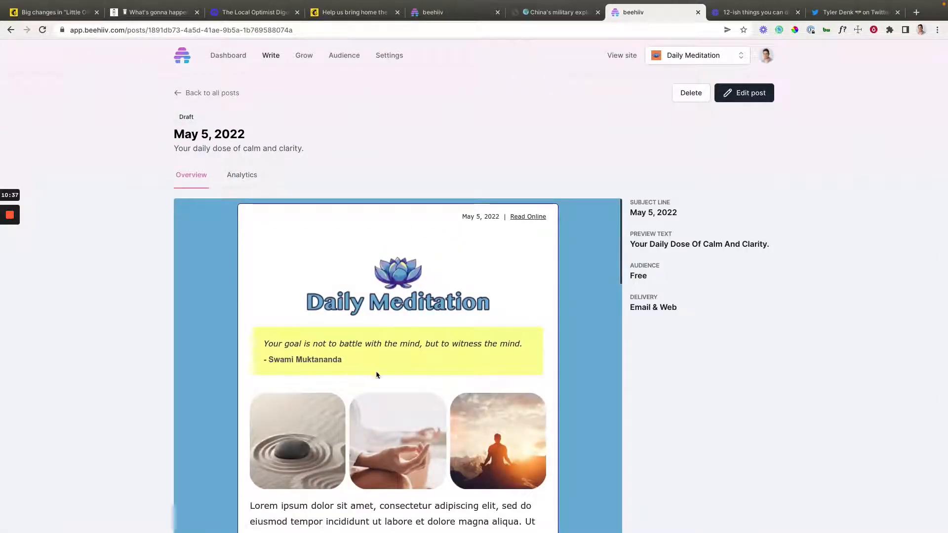
Step: Review the Daily Meditation post from the yellow quote box down to the sign-off and footer, ending back at the quote
{"action": "scroll", "coordinate": [395, 328], "scroll_direction": "down", "scroll_amount": 2}
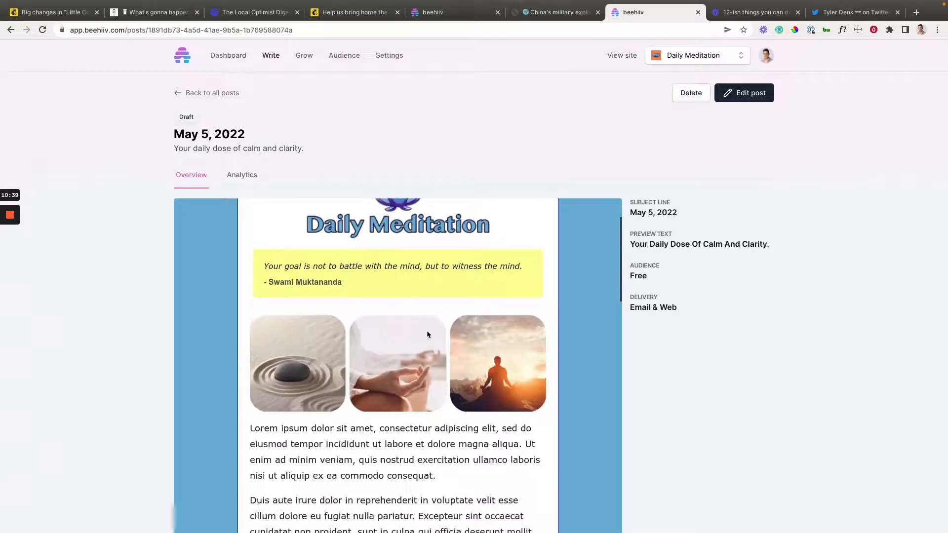
{"action": "scroll", "coordinate": [428, 332], "scroll_direction": "down", "scroll_amount": 3}
{"action": "scroll", "coordinate": [440, 337], "scroll_direction": "down", "scroll_amount": 10}
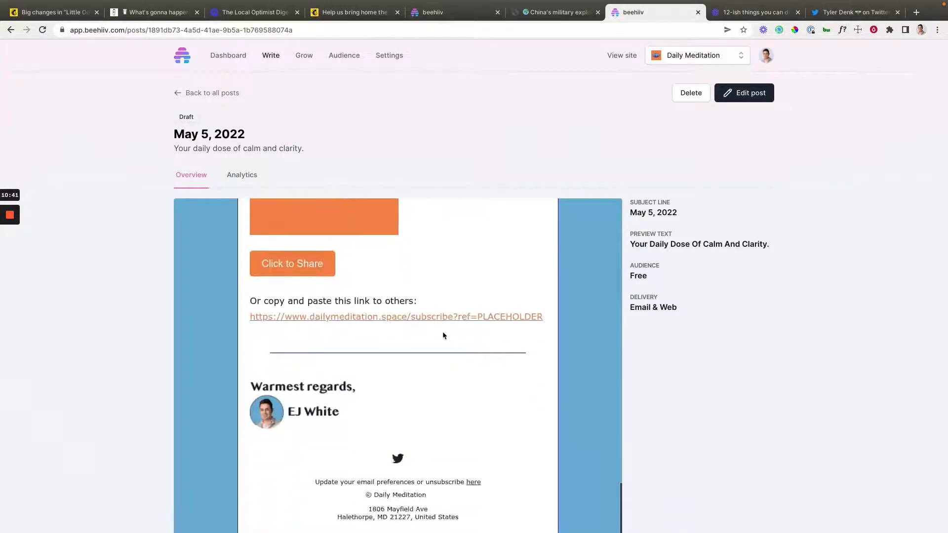
{"action": "scroll", "coordinate": [443, 333], "scroll_direction": "up", "scroll_amount": 7}
{"action": "scroll", "coordinate": [444, 335], "scroll_direction": "up", "scroll_amount": 8}
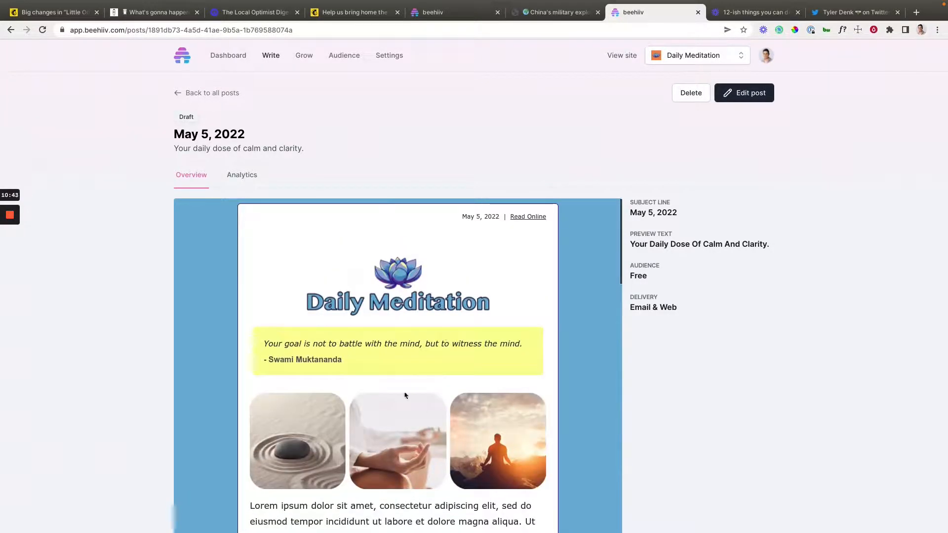
Step: Return to the beehiiv theme editor and show the Blockquotes settings
{"action": "left_click", "coordinate": [428, 15]}
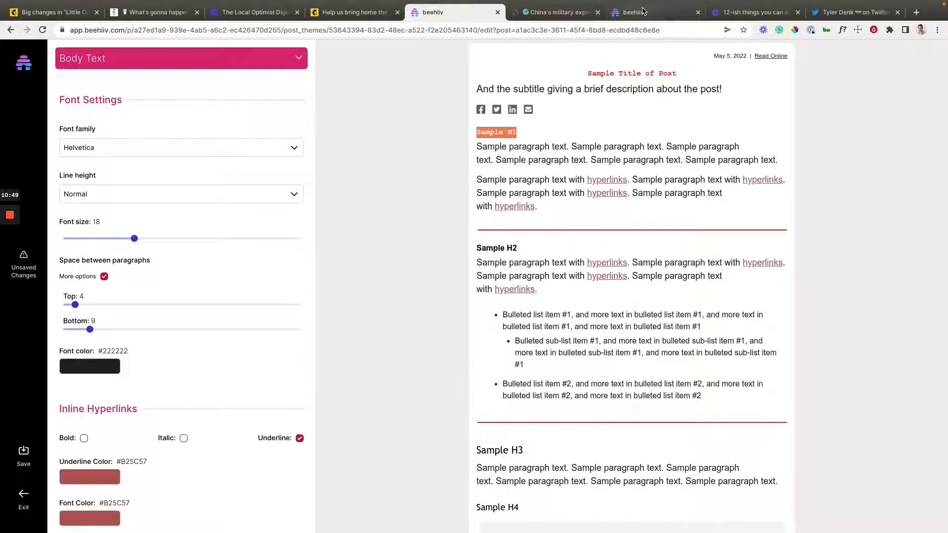
{"action": "left_click", "coordinate": [632, 13]}
{"action": "left_click", "coordinate": [460, 16]}
{"action": "left_click", "coordinate": [117, 68]}
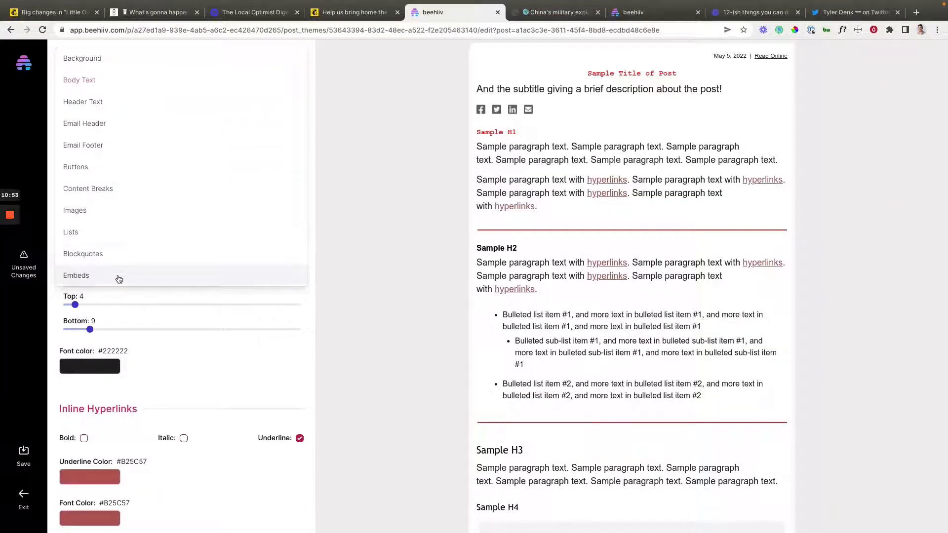
{"action": "left_click", "coordinate": [138, 253]}
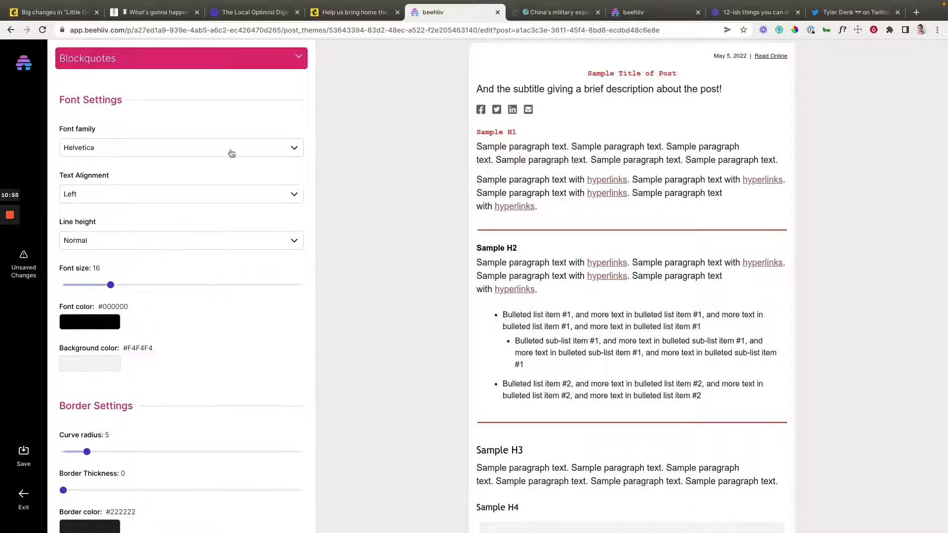
Step: Review the blockquote options for font, background color, border, spacing and quote byline
{"action": "scroll", "coordinate": [118, 184], "scroll_direction": "down", "scroll_amount": 4}
{"action": "scroll", "coordinate": [93, 248], "scroll_direction": "down", "scroll_amount": 5}
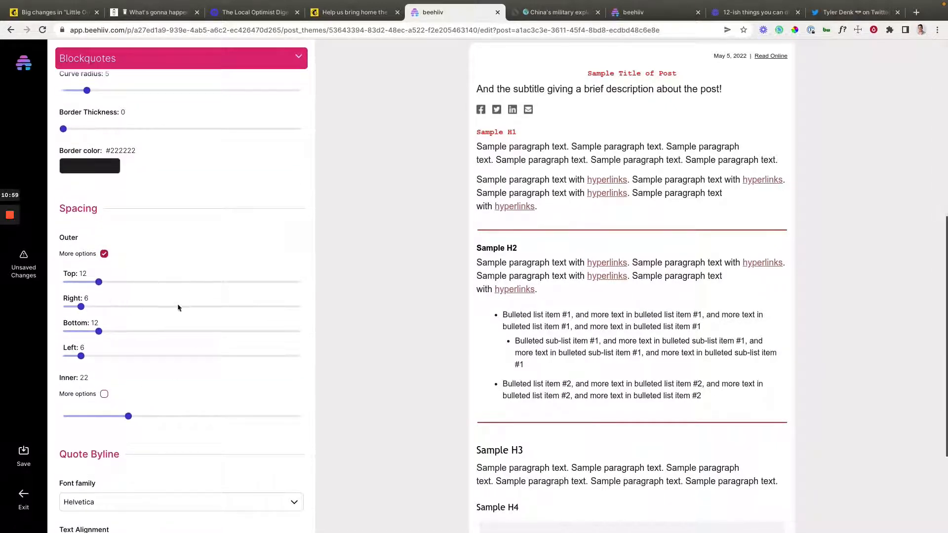
{"action": "scroll", "coordinate": [180, 304], "scroll_direction": "down", "scroll_amount": 4}
{"action": "scroll", "coordinate": [183, 302], "scroll_direction": "up", "scroll_amount": 3}
{"action": "scroll", "coordinate": [183, 298], "scroll_direction": "up", "scroll_amount": 10}
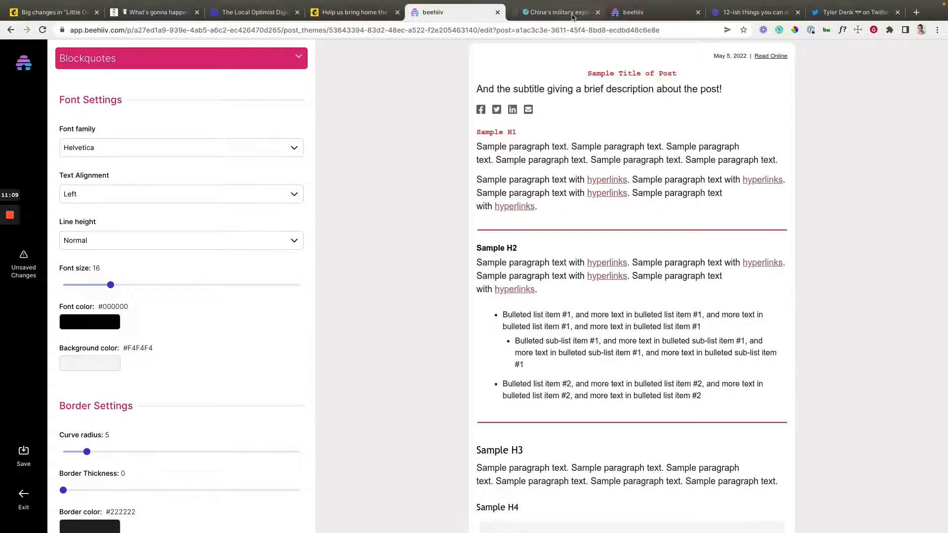
Step: Switch to the tips list on the Loom canvas and highlight "Diversify font styles"
{"action": "left_click", "coordinate": [721, 14]}
{"action": "scroll", "coordinate": [366, 360], "scroll_direction": "down", "scroll_amount": 3}
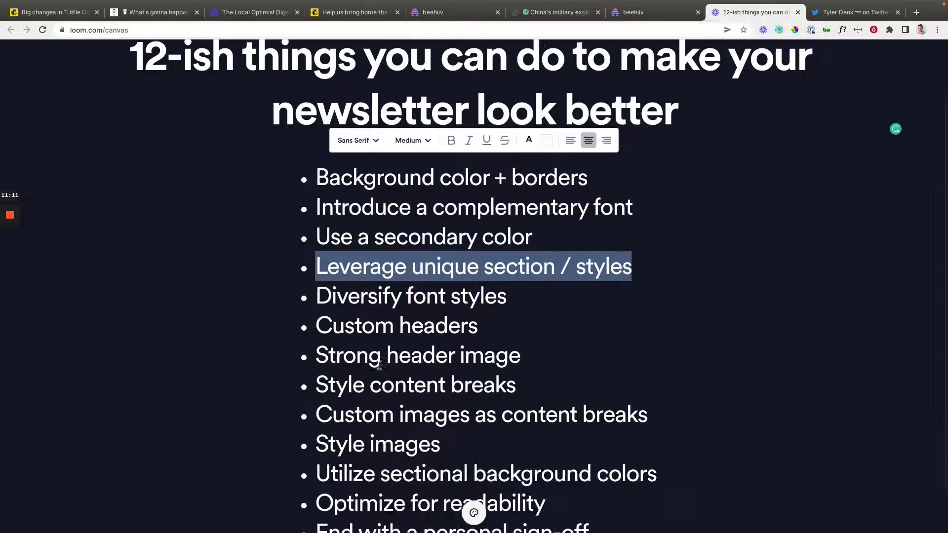
{"action": "scroll", "coordinate": [351, 328], "scroll_direction": "down", "scroll_amount": 1}
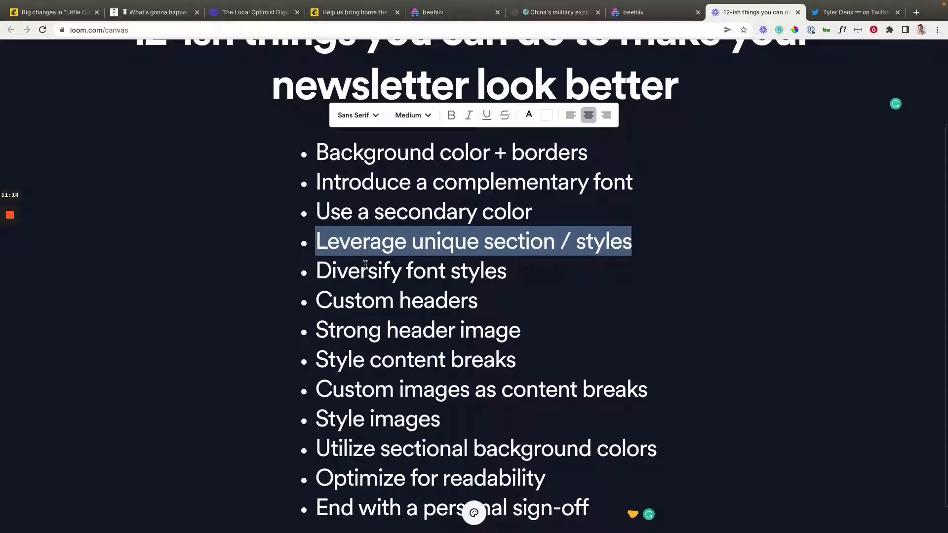
{"action": "mouse_move", "coordinate": [332, 270]}
{"action": "left_mouse_down"}
{"action": "mouse_move", "coordinate": [515, 267]}
{"action": "mouse_move", "coordinate": [316, 262]}
{"action": "left_mouse_up"}
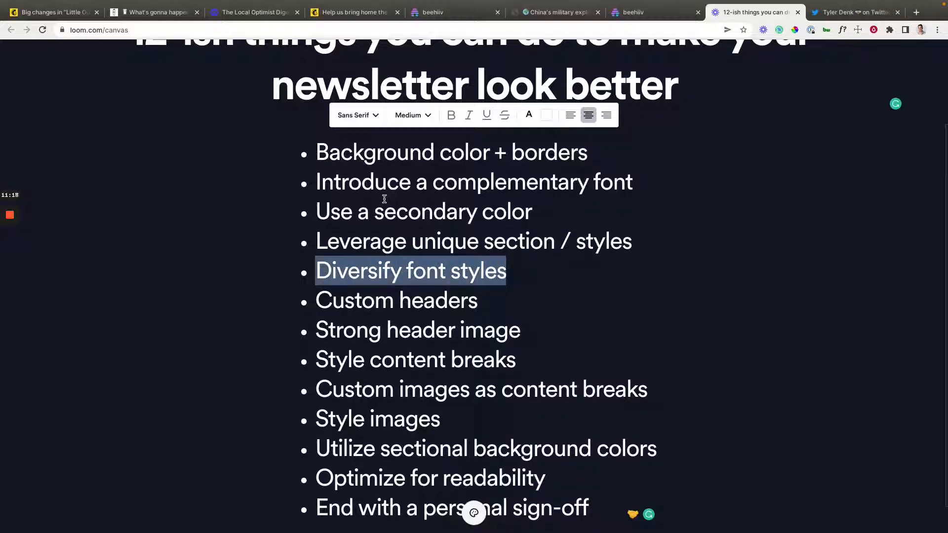
Step: Switch to the International Intrigue newsletter and examine the mix of font styles in "THE DEEP DIVE" heading, title and introduction
{"action": "mouse_move", "coordinate": [361, 14]}
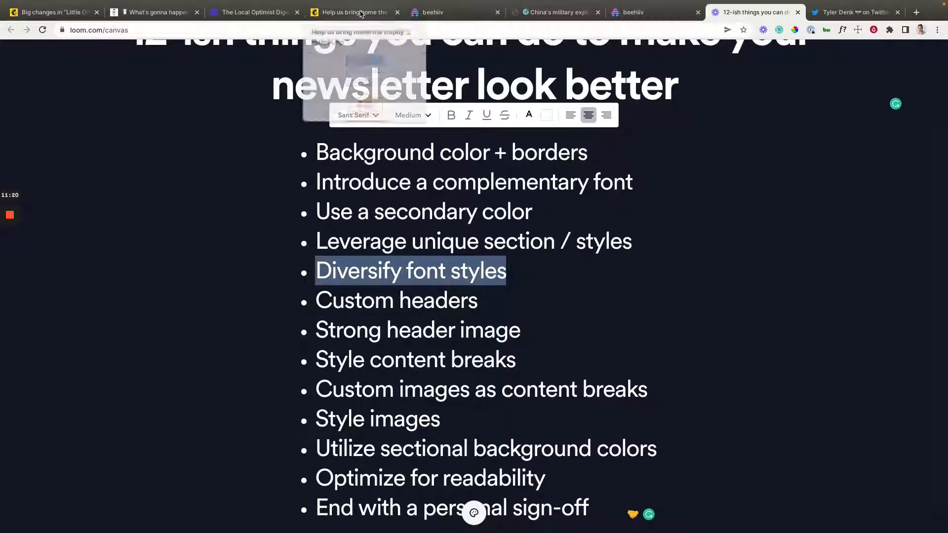
{"action": "left_click", "coordinate": [536, 13]}
{"action": "scroll", "coordinate": [347, 257], "scroll_direction": "down", "scroll_amount": 2}
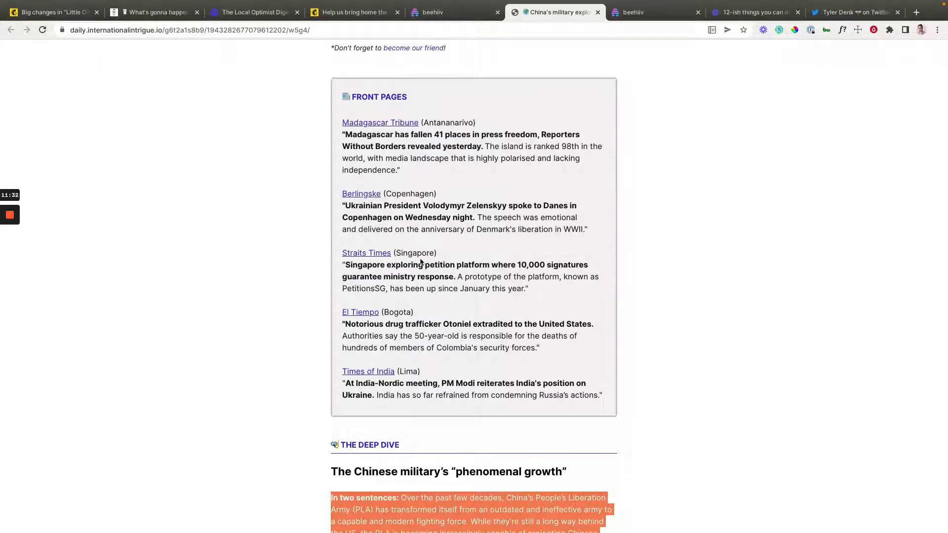
{"action": "scroll", "coordinate": [421, 261], "scroll_direction": "down", "scroll_amount": 5}
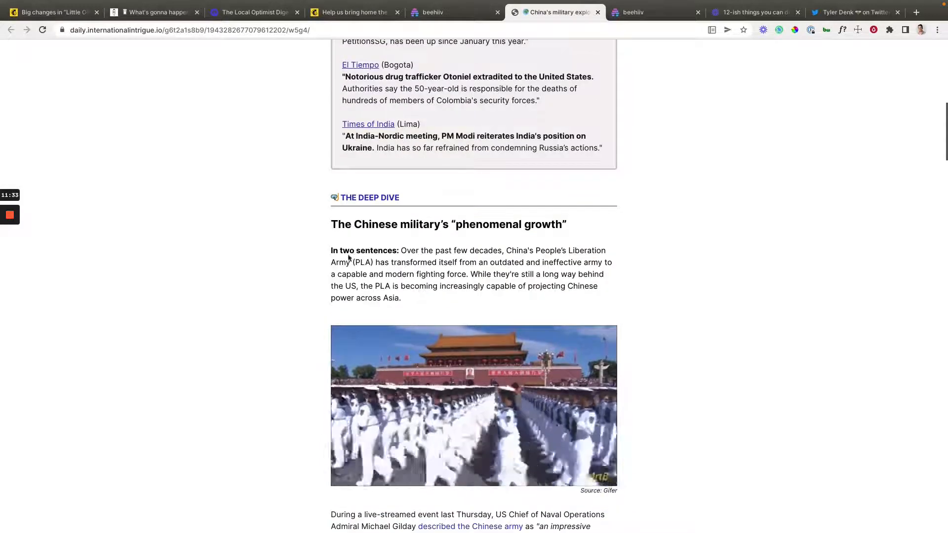
{"action": "scroll", "coordinate": [402, 275], "scroll_direction": "down", "scroll_amount": 2}
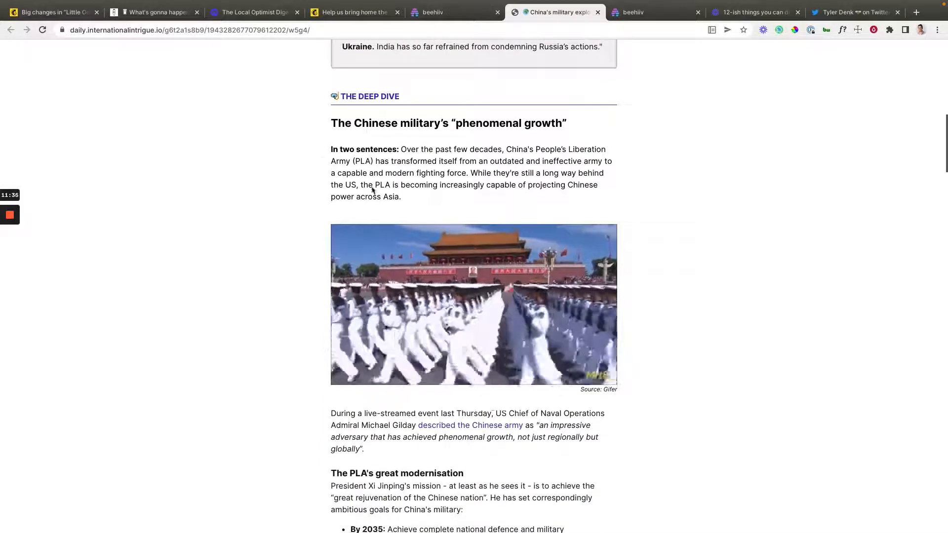
{"action": "scroll", "coordinate": [387, 180], "scroll_direction": "down", "scroll_amount": 1}
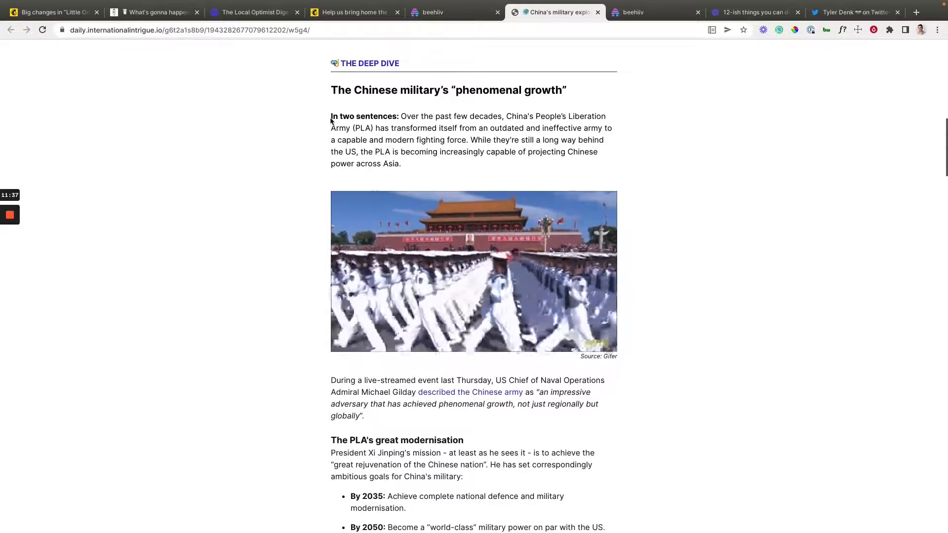
{"action": "scroll", "coordinate": [451, 264], "scroll_direction": "down", "scroll_amount": 1}
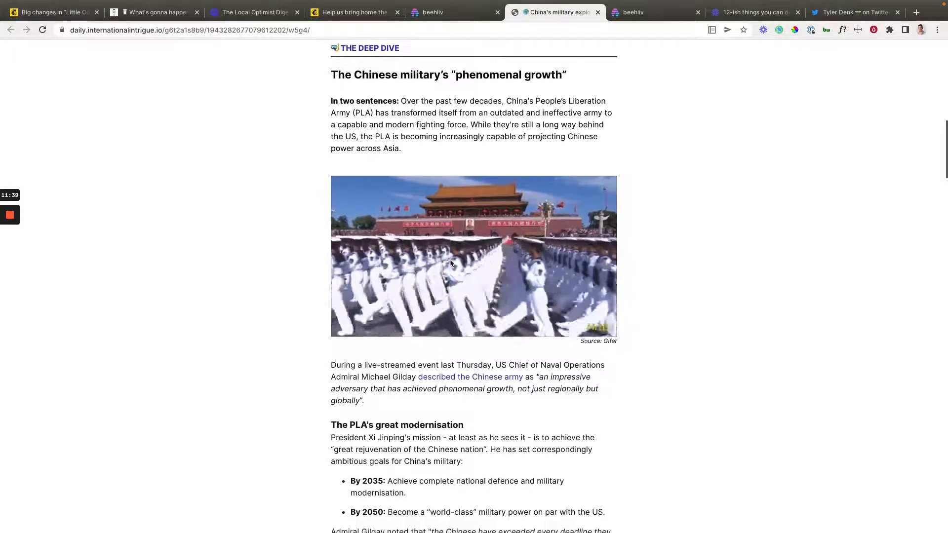
Step: Highlight the bold "By 2035:" lead-in and examine the bold and italic text in "China's military at a glance"
{"action": "scroll", "coordinate": [451, 264], "scroll_direction": "down", "scroll_amount": 5}
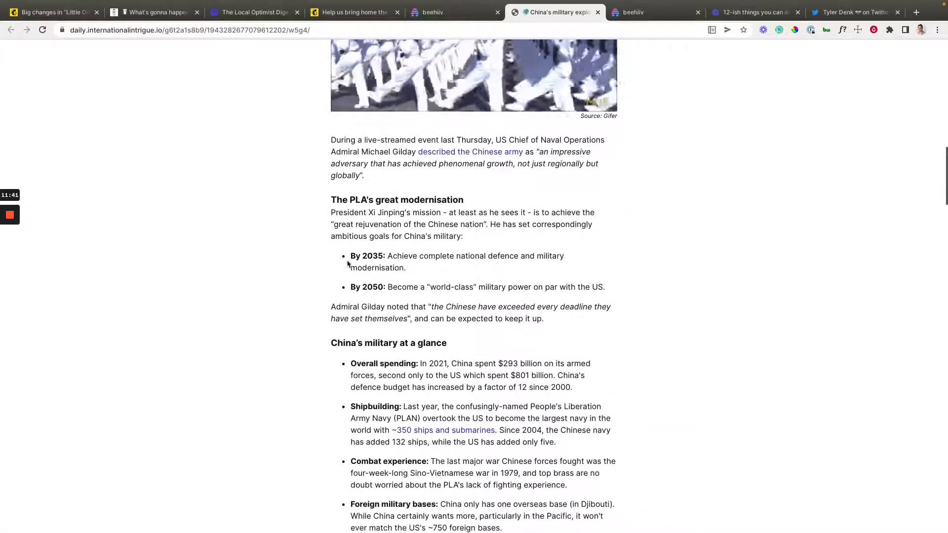
{"action": "left_click_drag", "start_coordinate": [350, 257], "coordinate": [393, 256]}
{"action": "scroll", "coordinate": [425, 349], "scroll_direction": "down", "scroll_amount": 4}
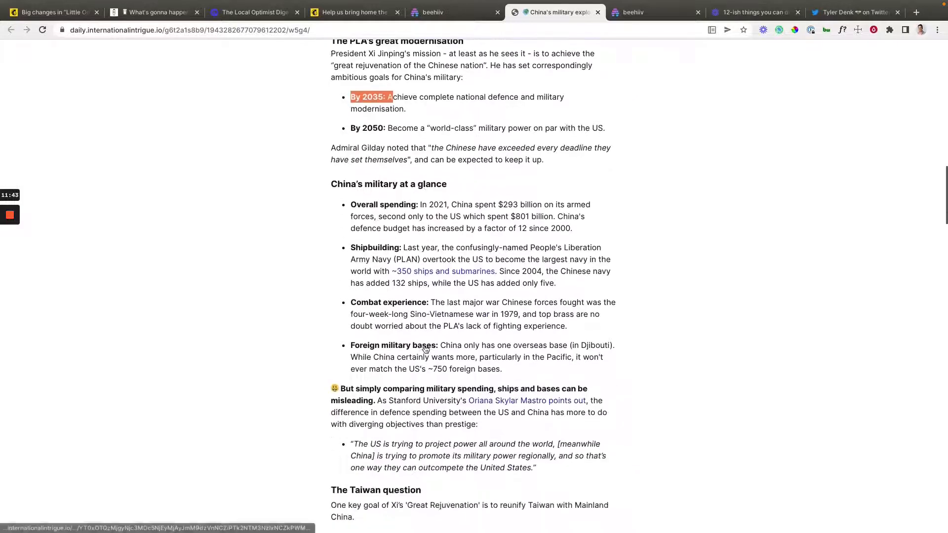
Step: Review the bold lead-ins under "China's military at a glance" and highlight that section heading
{"action": "scroll", "coordinate": [426, 350], "scroll_direction": "down", "scroll_amount": 1}
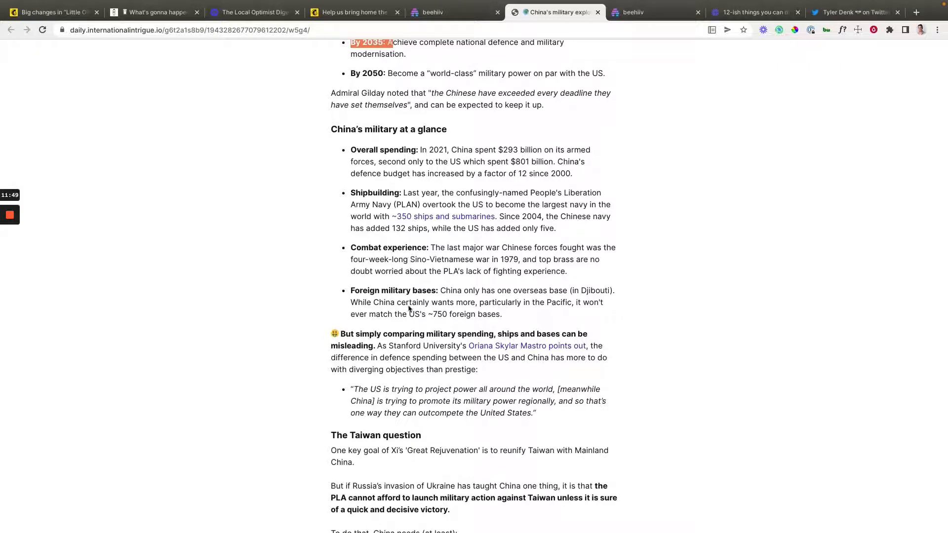
{"action": "scroll", "coordinate": [419, 340], "scroll_direction": "down", "scroll_amount": 1}
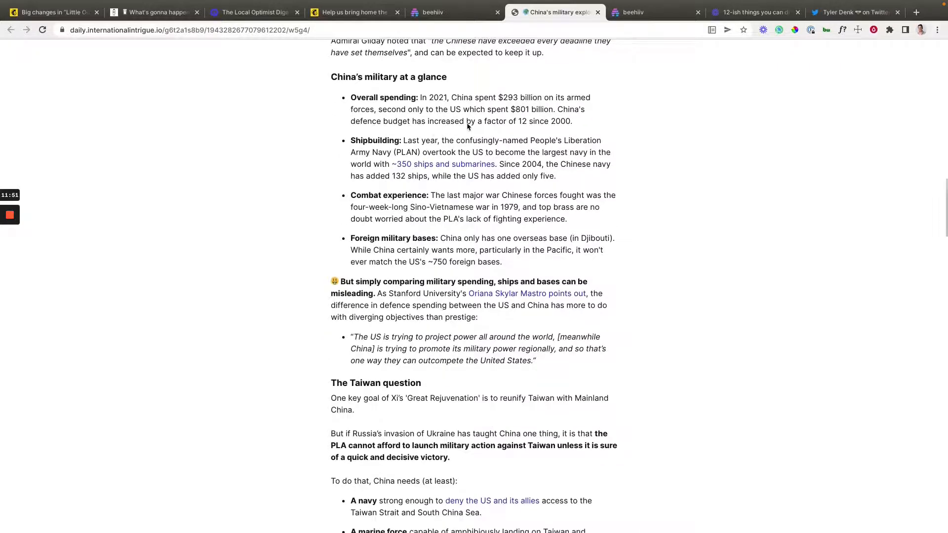
{"action": "scroll", "coordinate": [455, 153], "scroll_direction": "up", "scroll_amount": 2}
{"action": "scroll", "coordinate": [455, 155], "scroll_direction": "up", "scroll_amount": 1}
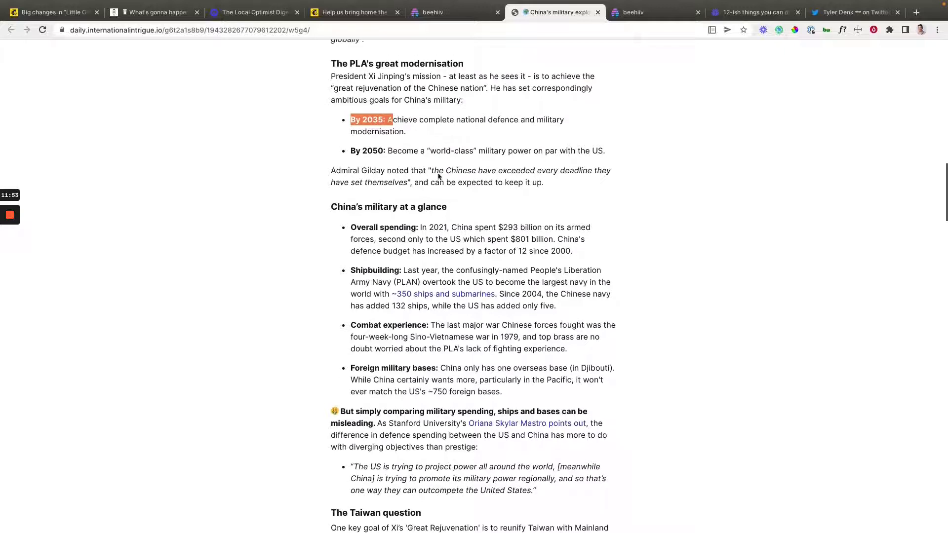
{"action": "left_click_drag", "start_coordinate": [332, 211], "coordinate": [436, 218]}
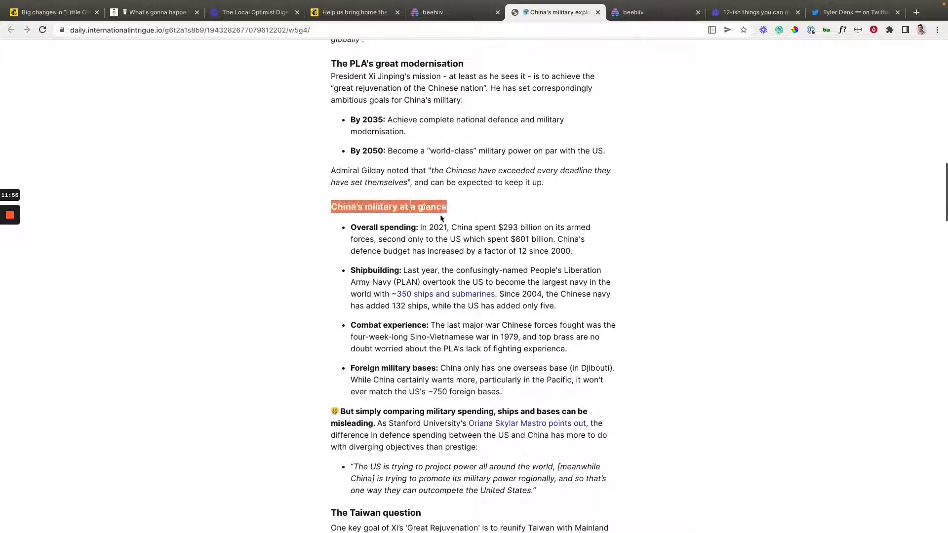
{"action": "scroll", "coordinate": [365, 276], "scroll_direction": "down", "scroll_amount": 1}
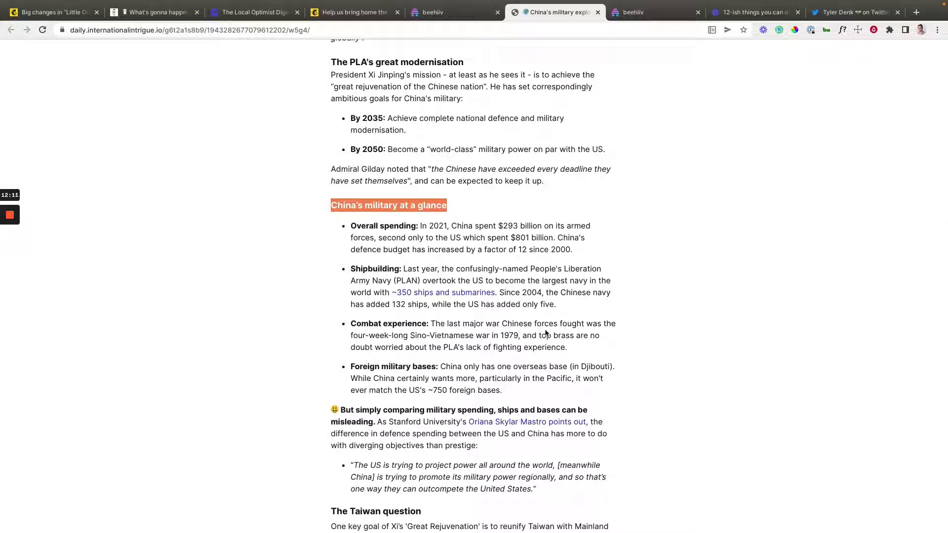
Step: Highlight the italic quote bullet above "The Taiwan question", beginning "The US is trying to project power all around the world"
{"action": "scroll", "coordinate": [547, 334], "scroll_direction": "down", "scroll_amount": 3}
{"action": "scroll", "coordinate": [477, 321], "scroll_direction": "down", "scroll_amount": 2}
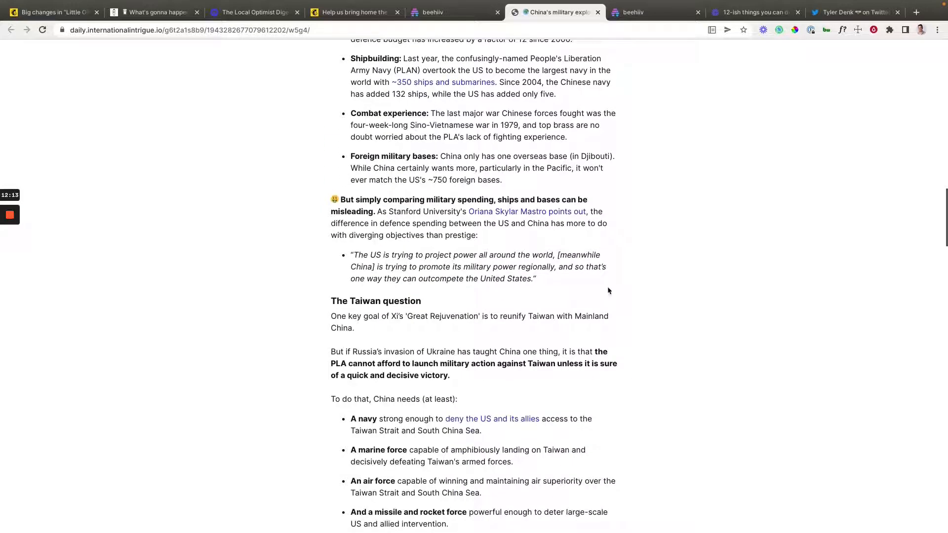
{"action": "left_click_drag", "start_coordinate": [537, 277], "coordinate": [353, 261]}
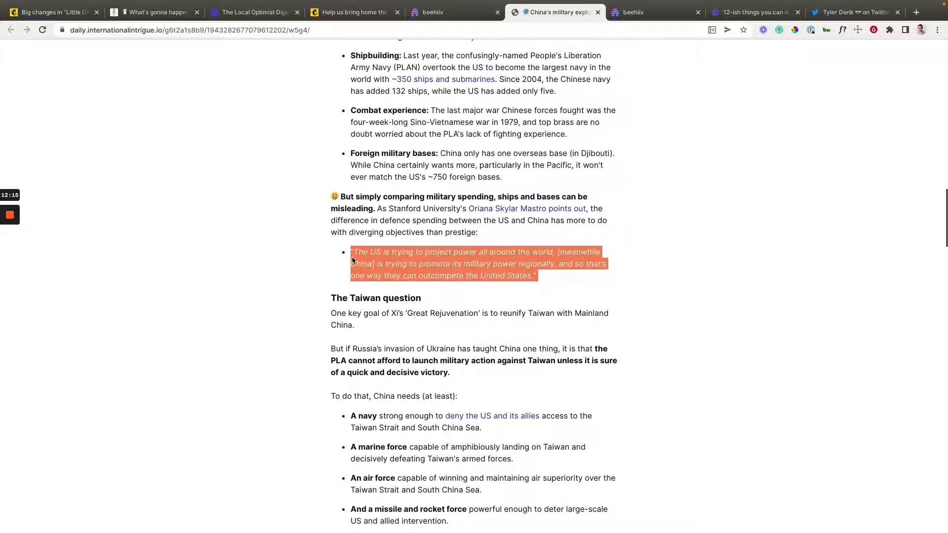
{"action": "scroll", "coordinate": [523, 307], "scroll_direction": "up", "scroll_amount": 1}
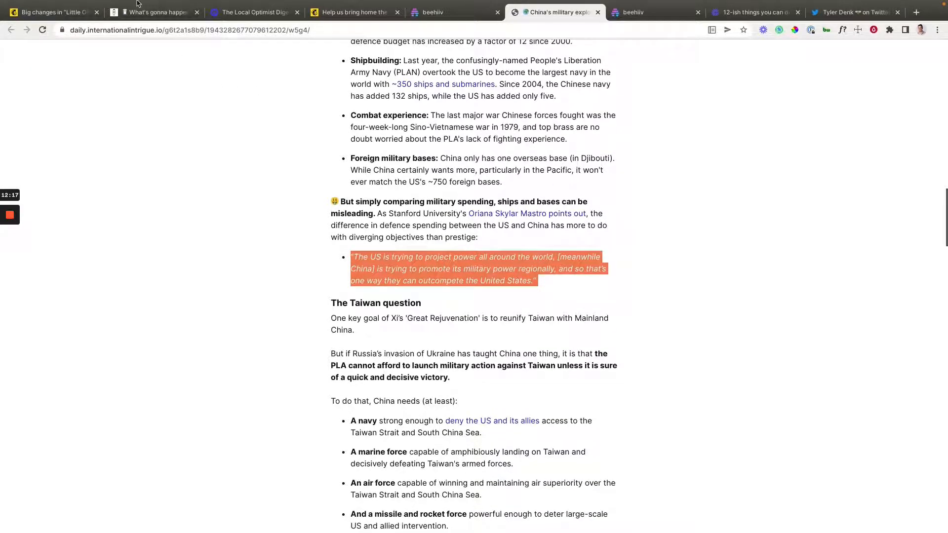
Step: Switch to the GZERO Signal newsletter and examine its bold lead-ins, section headings and italic credits through to the footer
{"action": "left_click", "coordinate": [65, 13]}
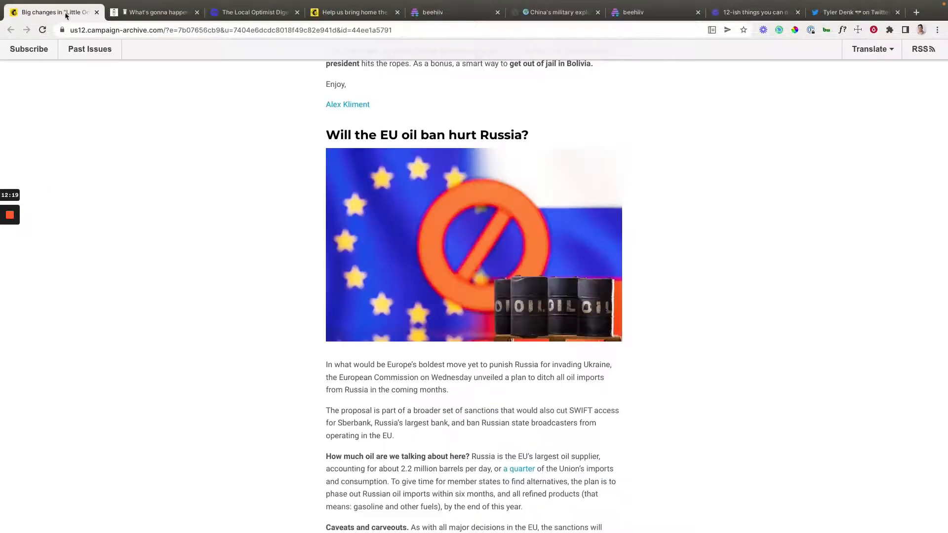
{"action": "scroll", "coordinate": [514, 328], "scroll_direction": "down", "scroll_amount": 5}
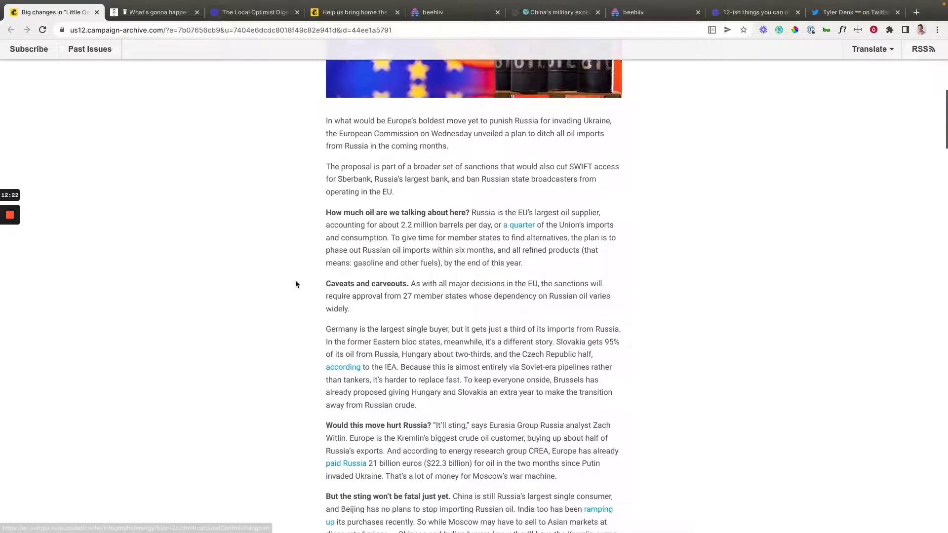
{"action": "scroll", "coordinate": [399, 295], "scroll_direction": "down", "scroll_amount": 2}
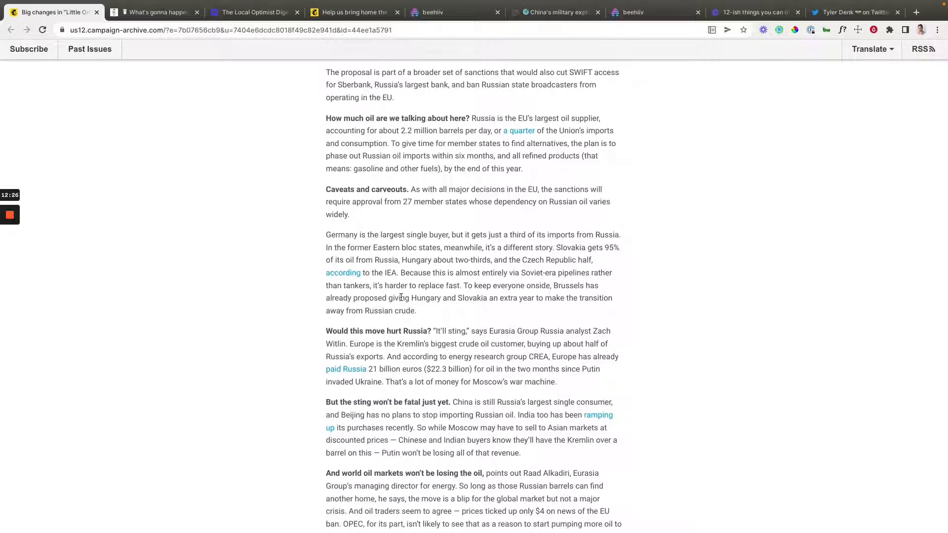
{"action": "scroll", "coordinate": [401, 297], "scroll_direction": "down", "scroll_amount": 4}
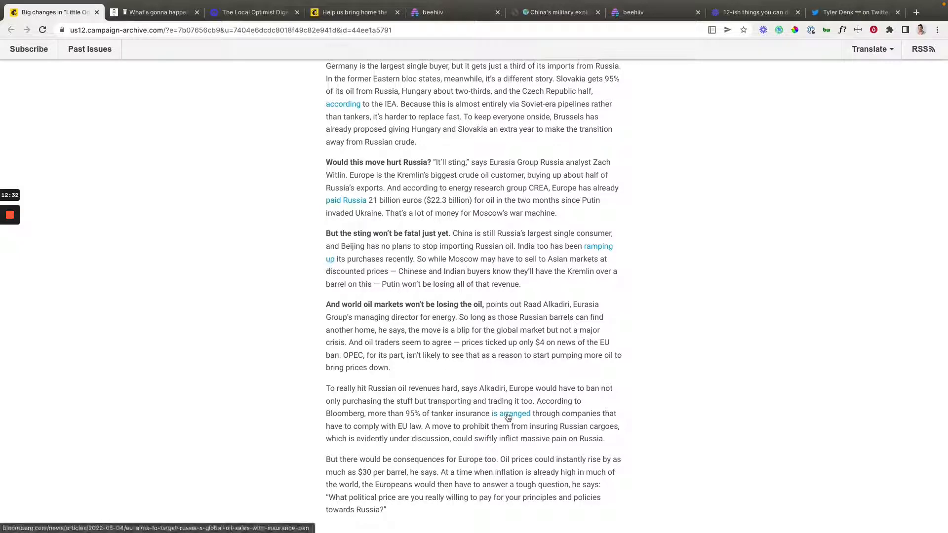
{"action": "scroll", "coordinate": [395, 350], "scroll_direction": "down", "scroll_amount": 10}
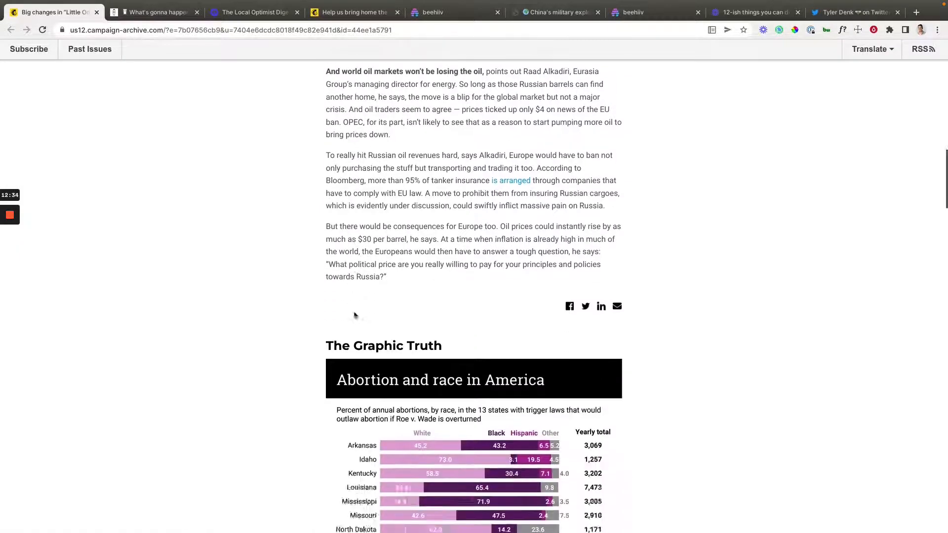
{"action": "scroll", "coordinate": [355, 316], "scroll_direction": "down", "scroll_amount": 8}
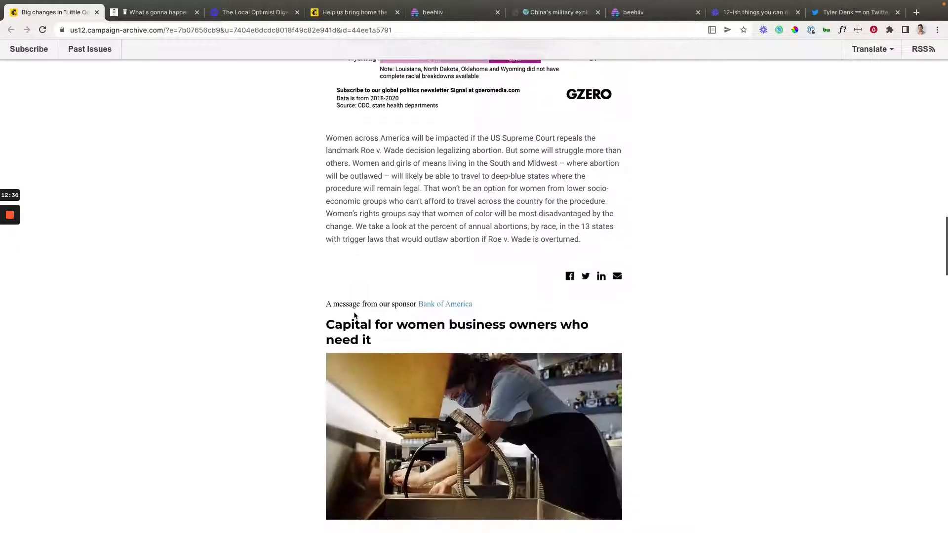
{"action": "scroll", "coordinate": [356, 316], "scroll_direction": "down", "scroll_amount": 6}
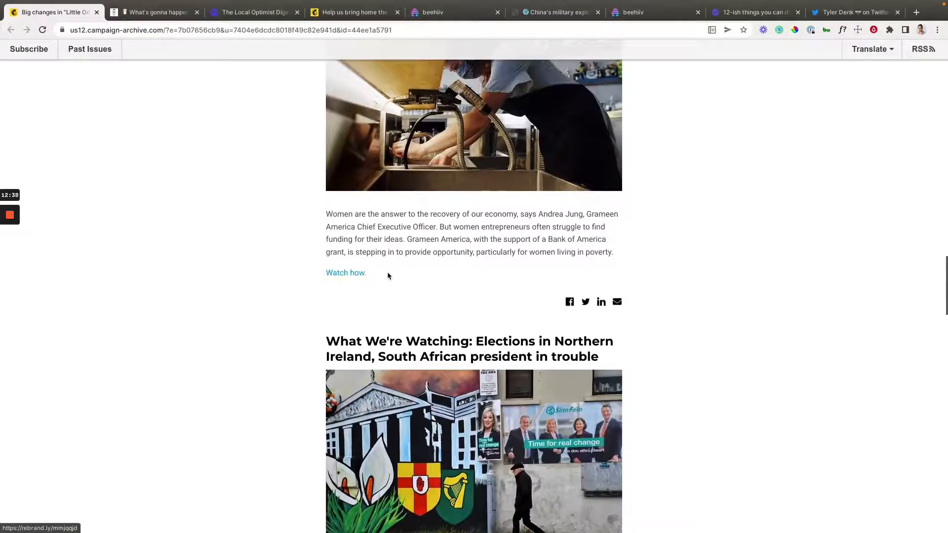
{"action": "scroll", "coordinate": [390, 276], "scroll_direction": "down", "scroll_amount": 2}
{"action": "scroll", "coordinate": [390, 289], "scroll_direction": "down", "scroll_amount": 13}
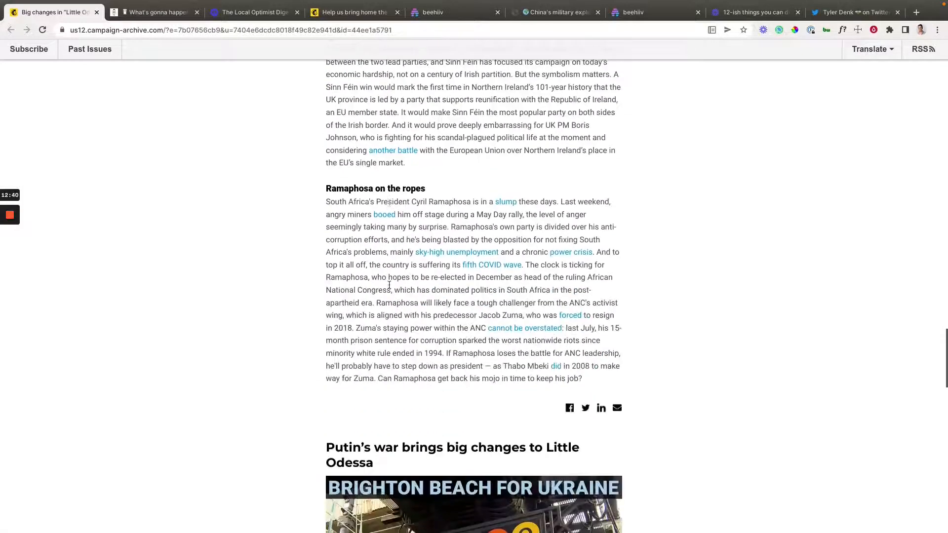
{"action": "scroll", "coordinate": [389, 289], "scroll_direction": "down", "scroll_amount": 20}
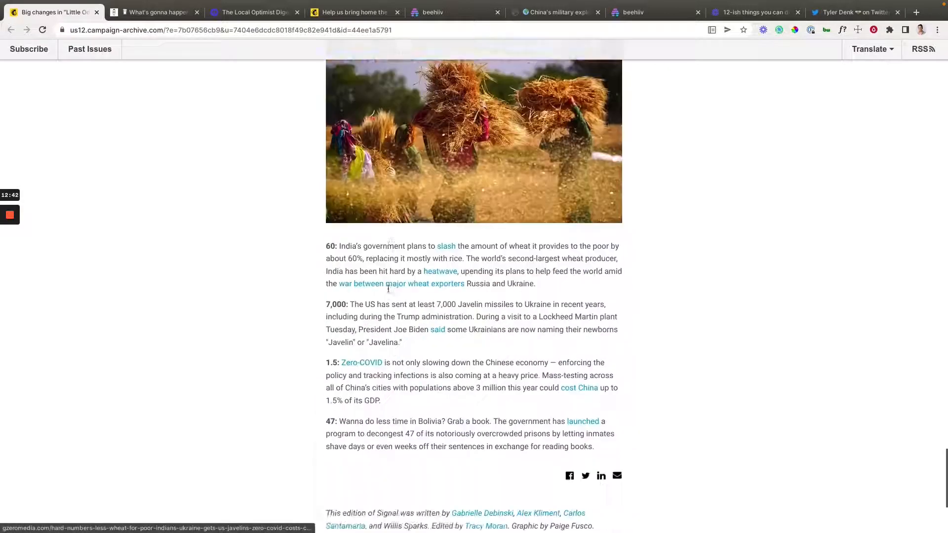
{"action": "scroll", "coordinate": [397, 302], "scroll_direction": "down", "scroll_amount": 1}
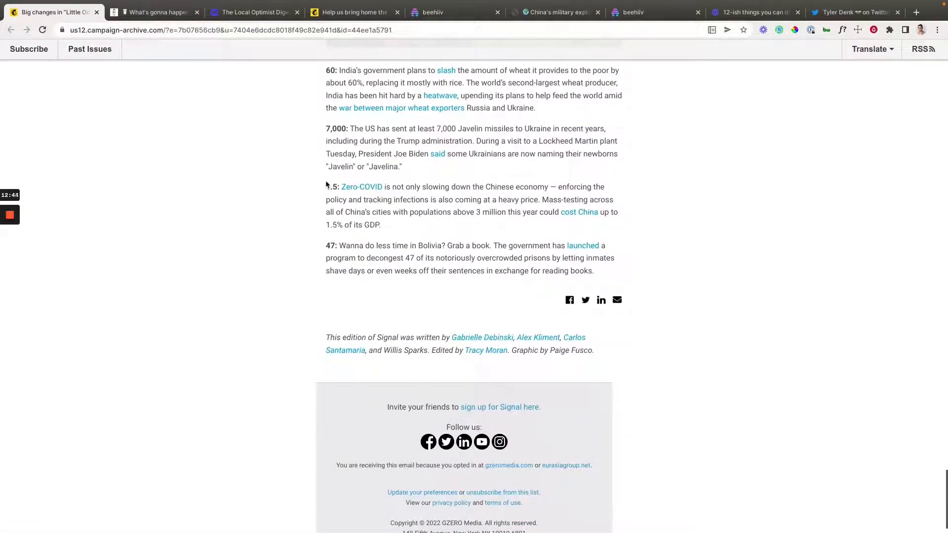
Step: Switch to the Milk Road newsletter and examine its blue uppercase headings, bold lead-ins and underlined links down to "QUICK NUGGETS"
{"action": "left_click", "coordinate": [167, 15]}
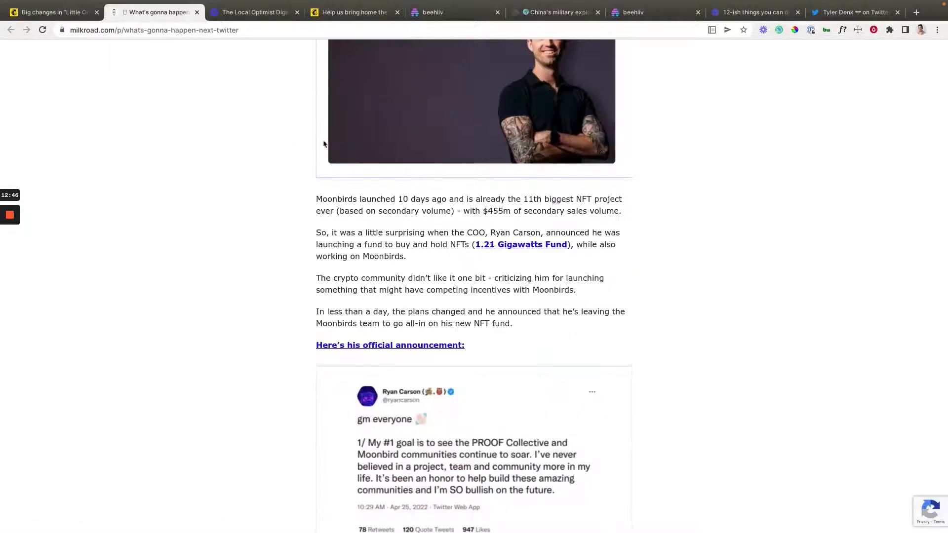
{"action": "scroll", "coordinate": [398, 276], "scroll_direction": "down", "scroll_amount": 10}
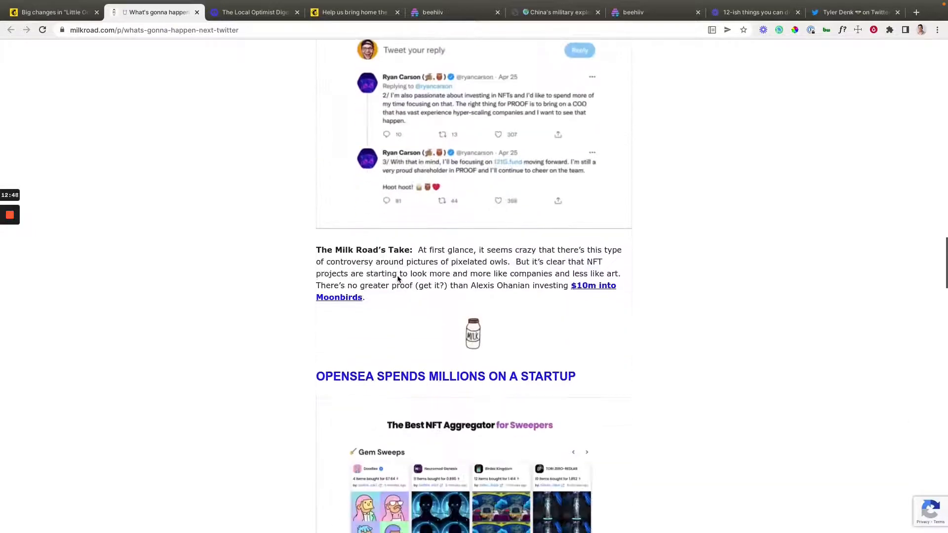
{"action": "scroll", "coordinate": [559, 263], "scroll_direction": "down", "scroll_amount": 15}
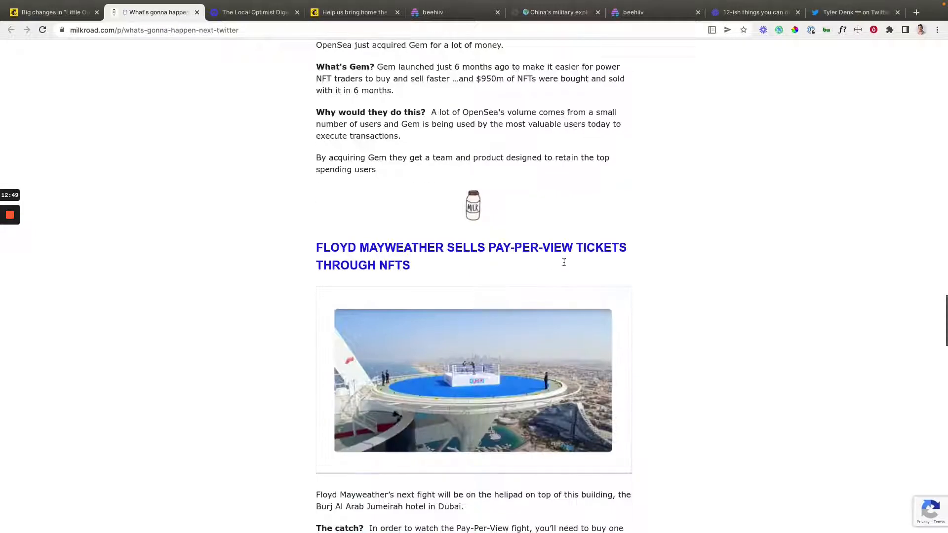
{"action": "scroll", "coordinate": [564, 267], "scroll_direction": "down", "scroll_amount": 5}
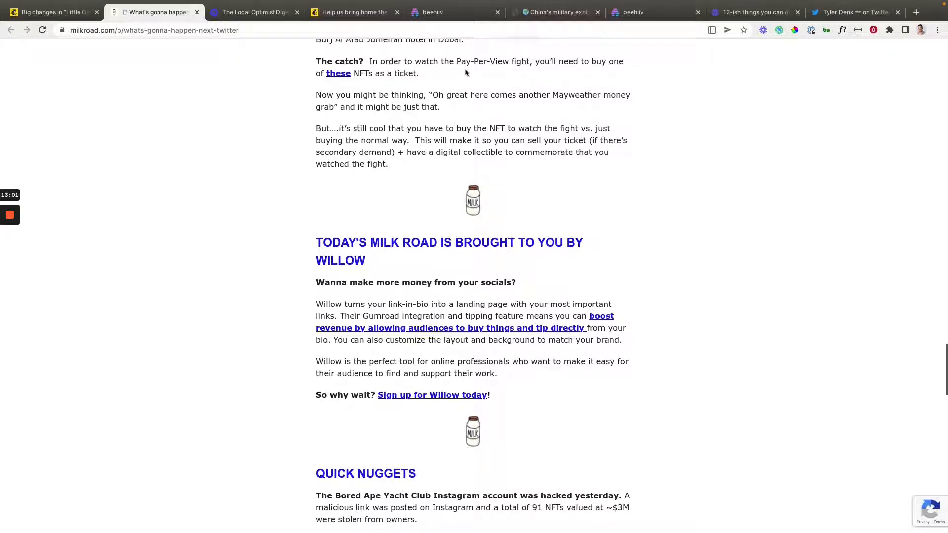
{"action": "scroll", "coordinate": [434, 54], "scroll_direction": "down", "scroll_amount": 1}
Step: Skim the Accidentally Wes Anderson newsletter and examine the font styles in The Local Optimist Digest from "STAT OF THE WEEK" to the subscribe section
{"action": "left_click", "coordinate": [372, 23]}
{"action": "scroll", "coordinate": [434, 169], "scroll_direction": "down", "scroll_amount": 14}
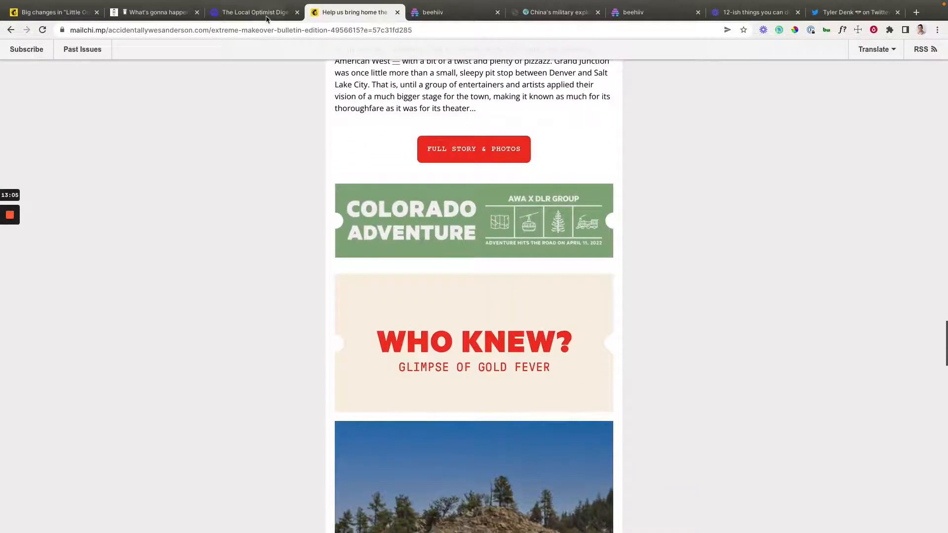
{"action": "left_click", "coordinate": [268, 19]}
{"action": "scroll", "coordinate": [425, 315], "scroll_direction": "down", "scroll_amount": 12}
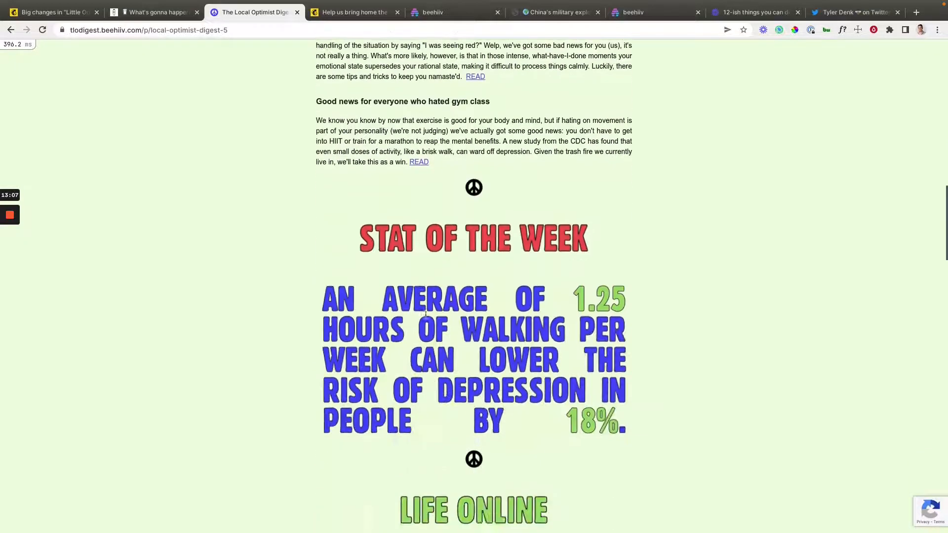
{"action": "scroll", "coordinate": [371, 204], "scroll_direction": "up", "scroll_amount": 4}
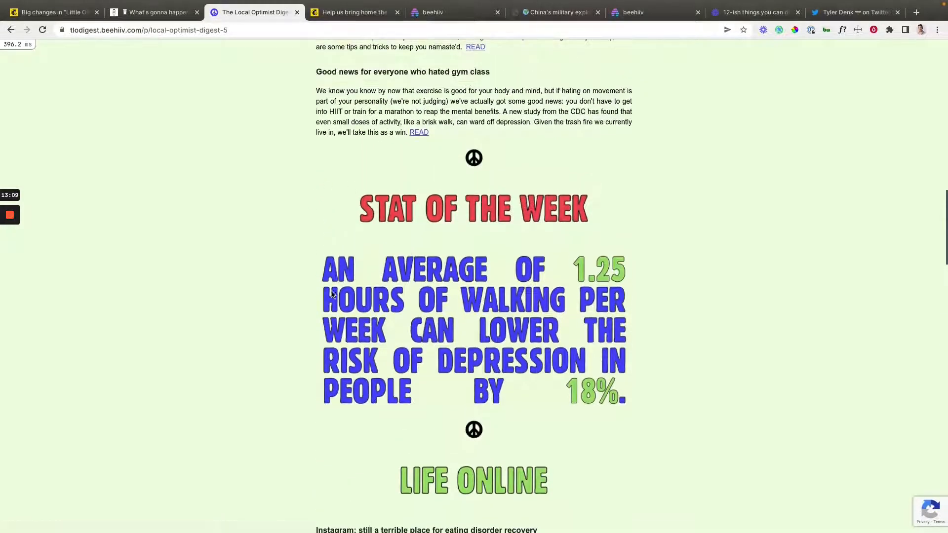
{"action": "scroll", "coordinate": [511, 271], "scroll_direction": "down", "scroll_amount": 6}
{"action": "scroll", "coordinate": [511, 270], "scroll_direction": "down", "scroll_amount": 12}
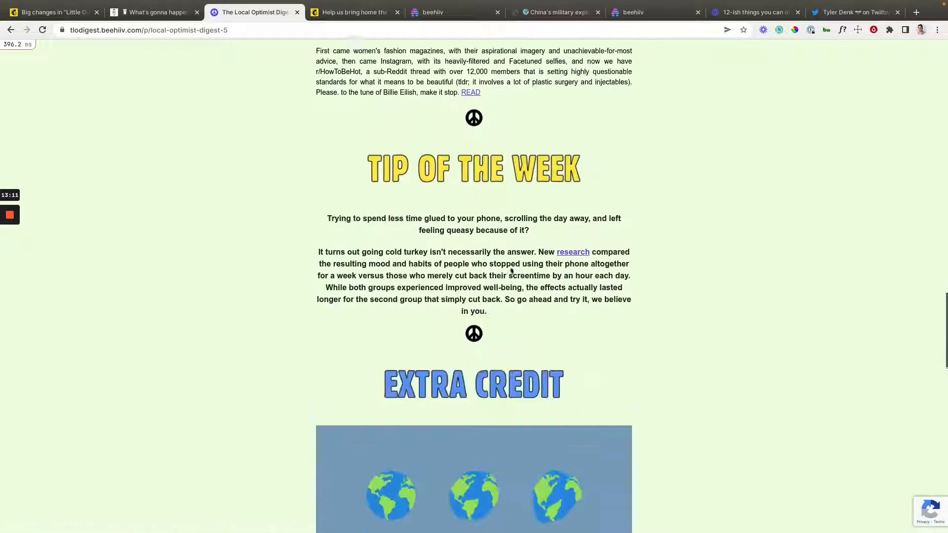
{"action": "scroll", "coordinate": [512, 272], "scroll_direction": "down", "scroll_amount": 16}
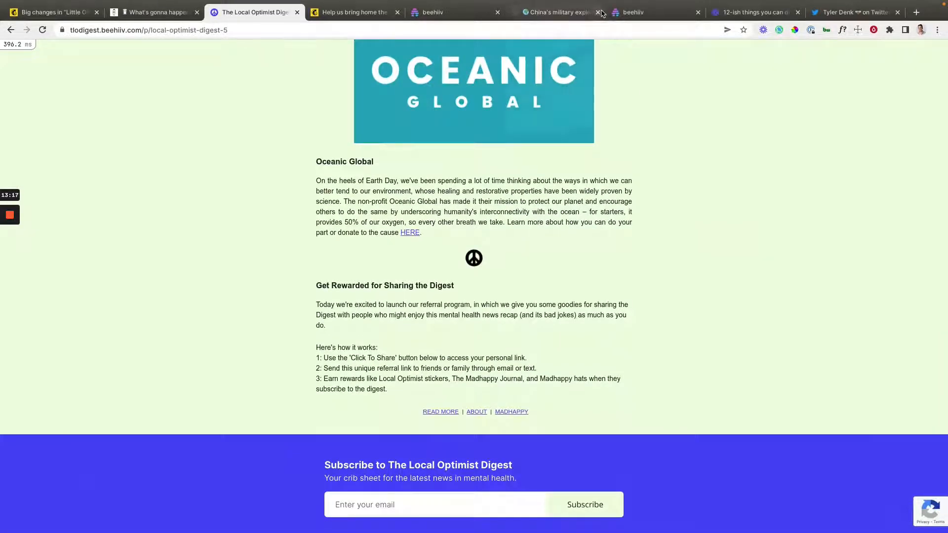
Step: Switch to the tips list on the Loom canvas and highlight "Custom headers"
{"action": "left_click", "coordinate": [761, 12]}
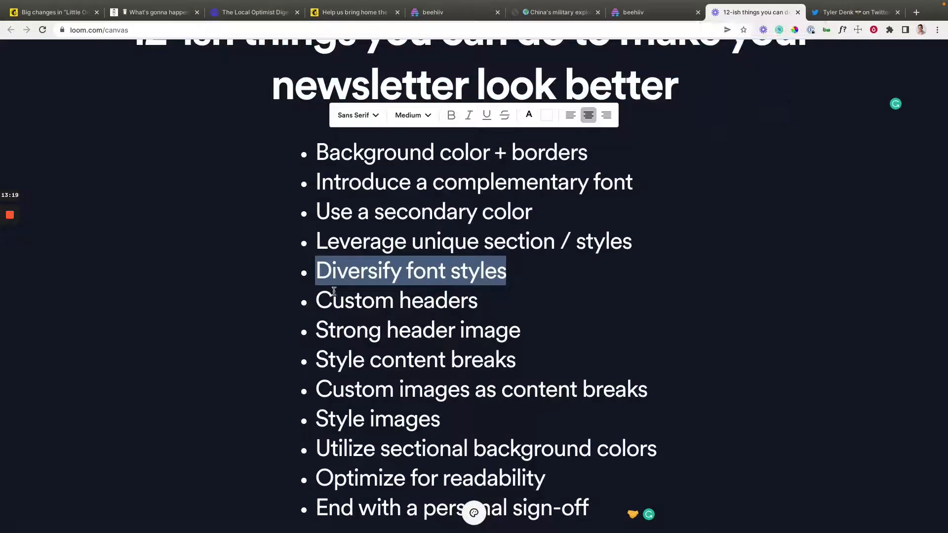
{"action": "left_click_drag", "start_coordinate": [321, 295], "coordinate": [574, 303]}
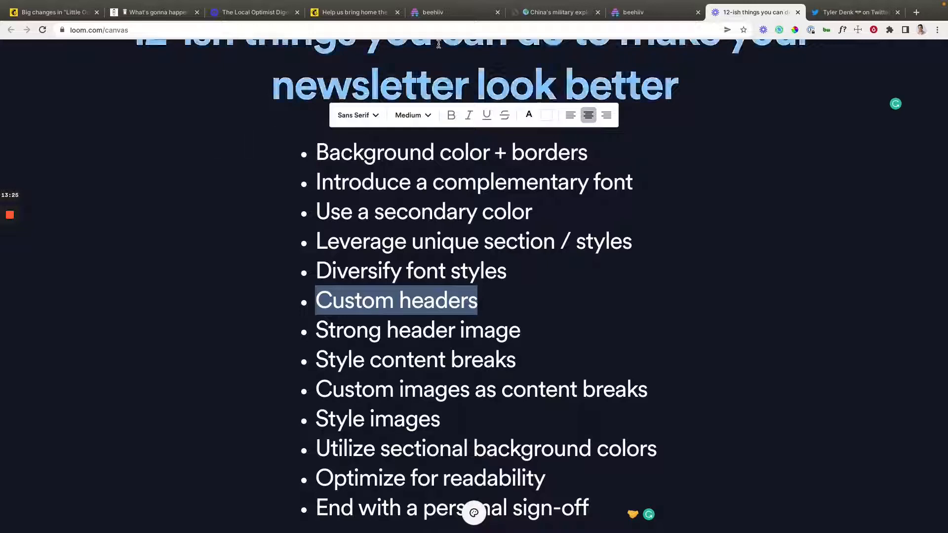
Step: Switch to the International Intrigue newsletter, review its "FRONT PAGES" header, and highlight the "THE DEEP DIVE" header
{"action": "left_click", "coordinate": [553, 11]}
{"action": "scroll", "coordinate": [278, 359], "scroll_direction": "up", "scroll_amount": 15}
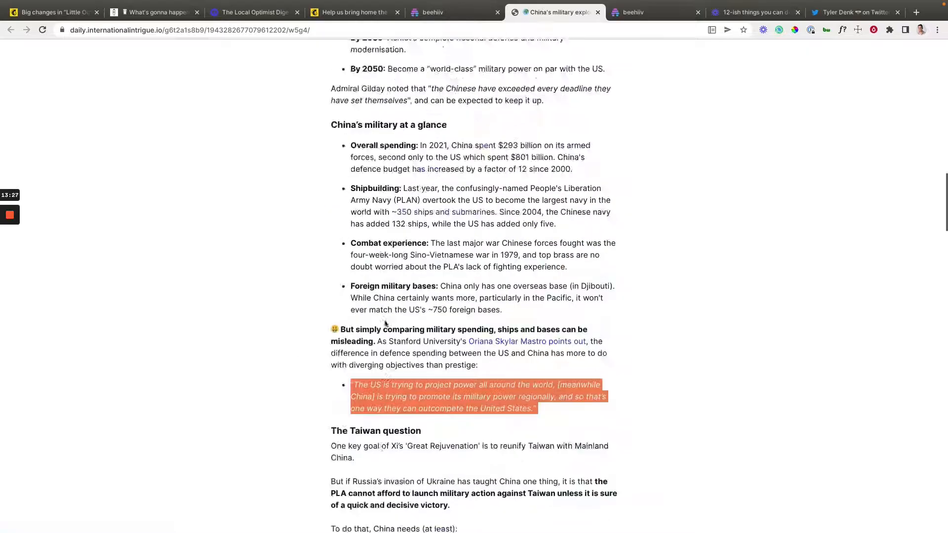
{"action": "scroll", "coordinate": [419, 243], "scroll_direction": "up", "scroll_amount": 4}
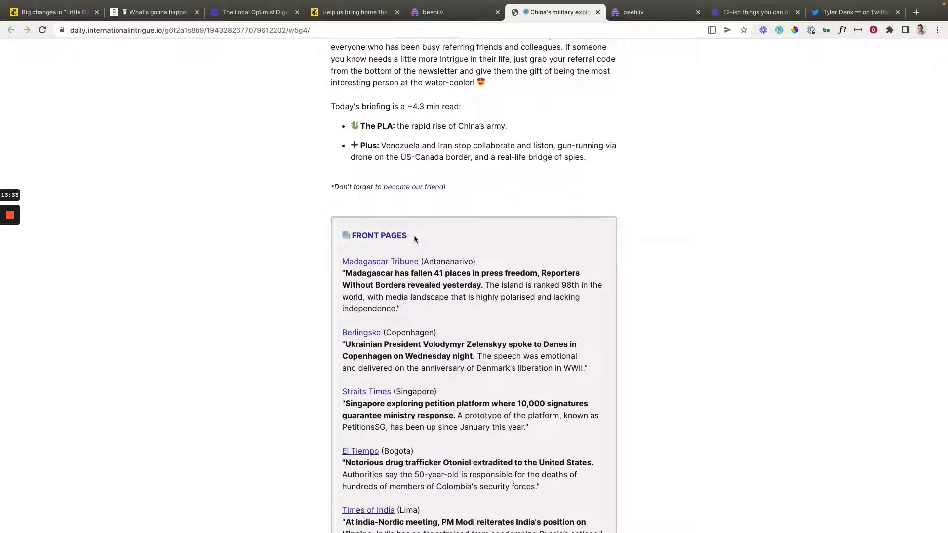
{"action": "scroll", "coordinate": [393, 230], "scroll_direction": "up", "scroll_amount": 3}
{"action": "scroll", "coordinate": [385, 224], "scroll_direction": "down", "scroll_amount": 7}
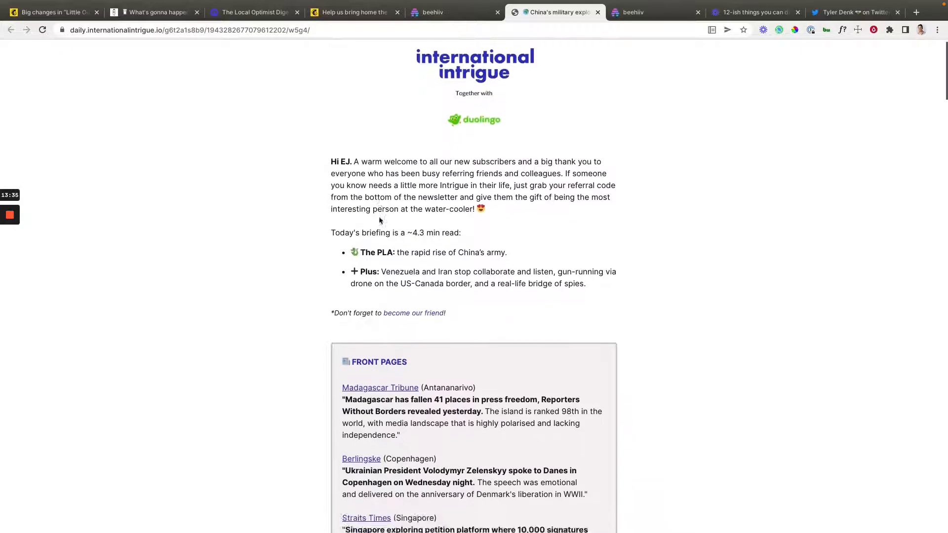
{"action": "scroll", "coordinate": [380, 220], "scroll_direction": "down", "scroll_amount": 5}
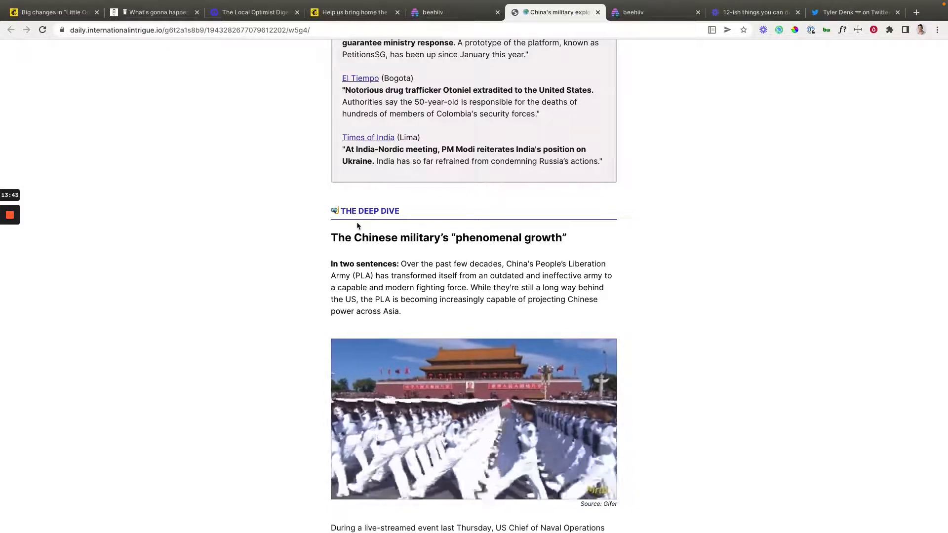
{"action": "scroll", "coordinate": [351, 222], "scroll_direction": "up", "scroll_amount": 3}
{"action": "scroll", "coordinate": [344, 226], "scroll_direction": "down", "scroll_amount": 3}
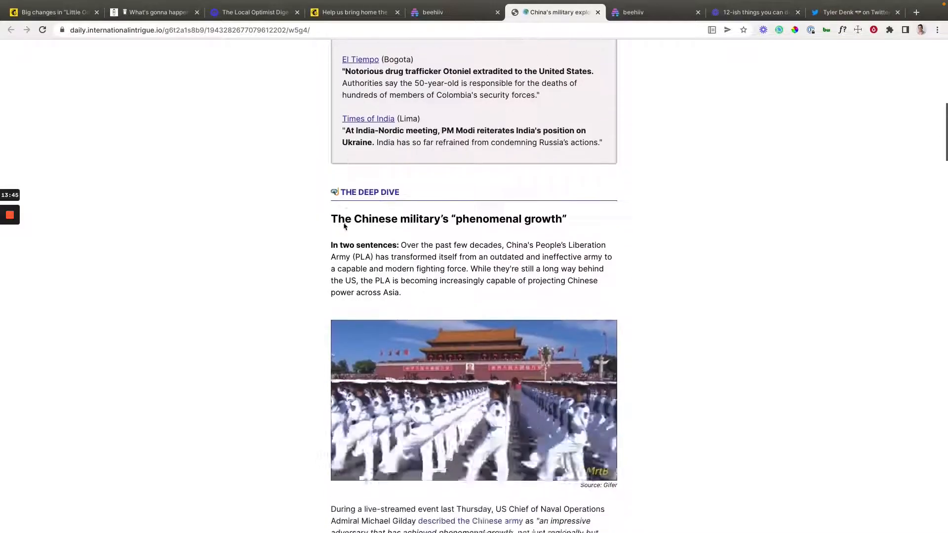
{"action": "left_click_drag", "start_coordinate": [331, 190], "coordinate": [412, 194]}
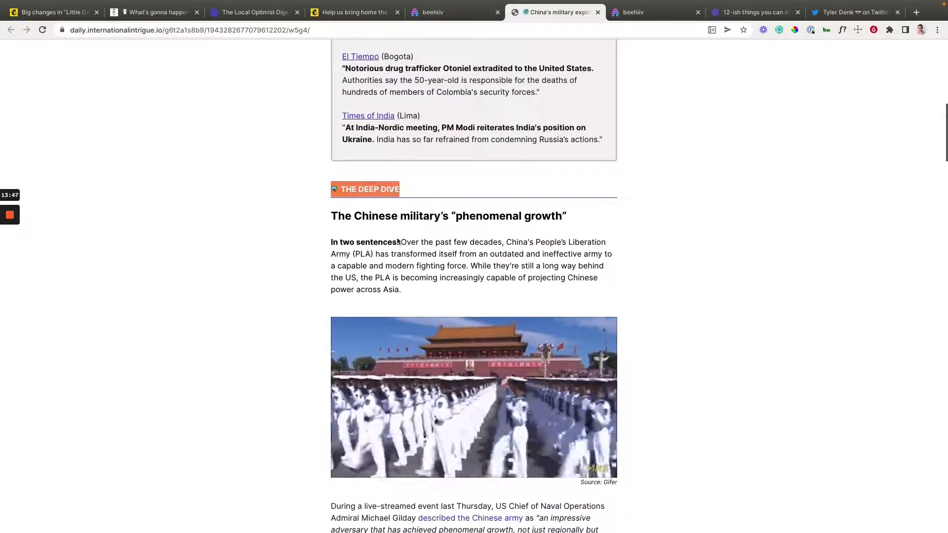
Step: Examine the "Sponsored by duolingo" header and highlight the newsletter content from there through the "REGIONAL SPOTLIGHT" header
{"action": "scroll", "coordinate": [403, 222], "scroll_direction": "down", "scroll_amount": 20}
{"action": "scroll", "coordinate": [396, 243], "scroll_direction": "down", "scroll_amount": 10}
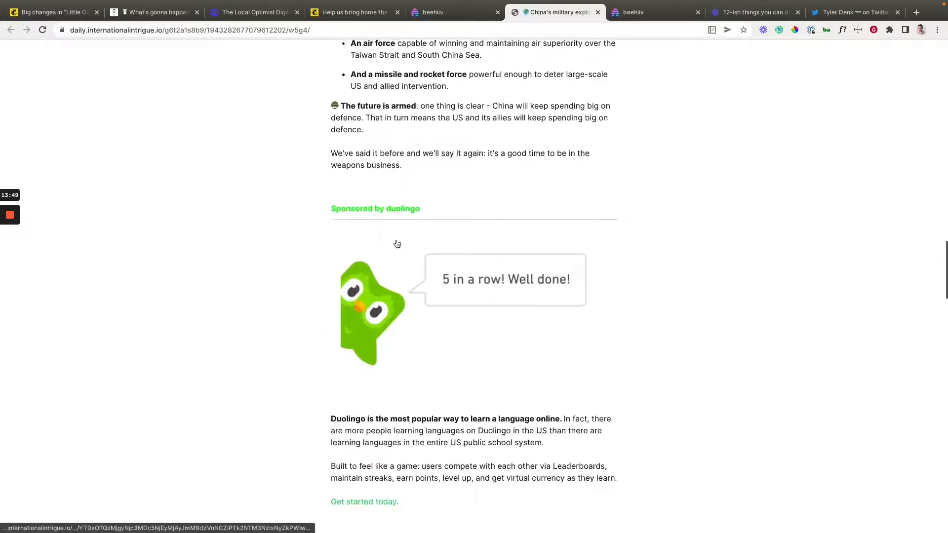
{"action": "scroll", "coordinate": [396, 243], "scroll_direction": "up", "scroll_amount": 10}
{"action": "scroll", "coordinate": [336, 276], "scroll_direction": "down", "scroll_amount": 5}
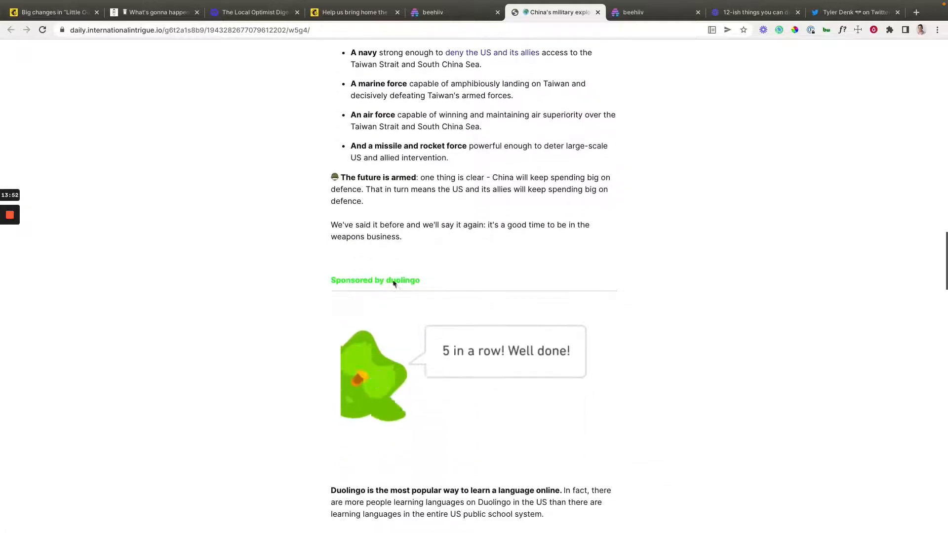
{"action": "left_click_drag", "start_coordinate": [457, 280], "coordinate": [434, 247]}
{"action": "scroll", "coordinate": [330, 279], "scroll_direction": "down", "scroll_amount": 8}
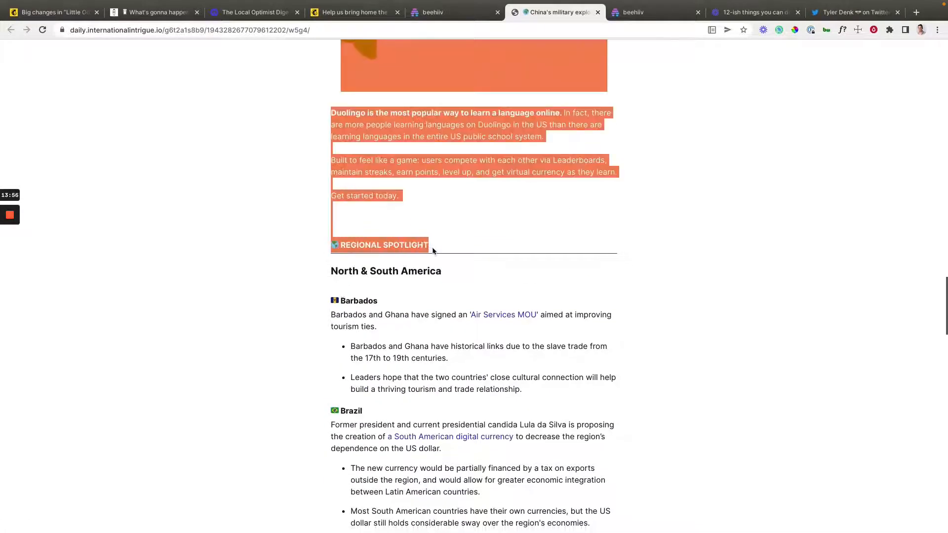
Step: Review the country subheadings in the regional section and point out the "SPY STUFF" header with its divider line
{"action": "scroll", "coordinate": [425, 266], "scroll_direction": "down", "scroll_amount": 15}
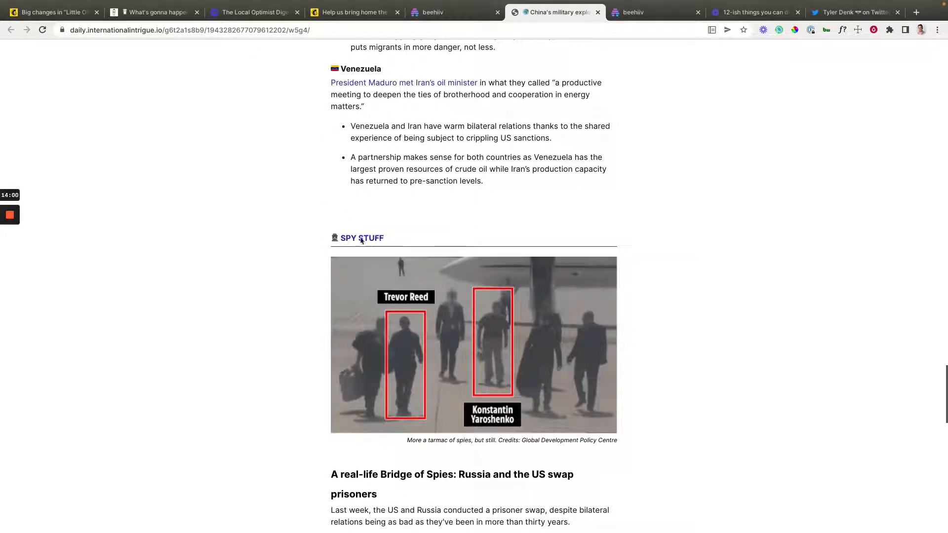
{"action": "left_click_drag", "start_coordinate": [330, 243], "coordinate": [607, 244]}
{"action": "left_click", "coordinate": [399, 242]}
{"action": "left_click", "coordinate": [611, 245]}
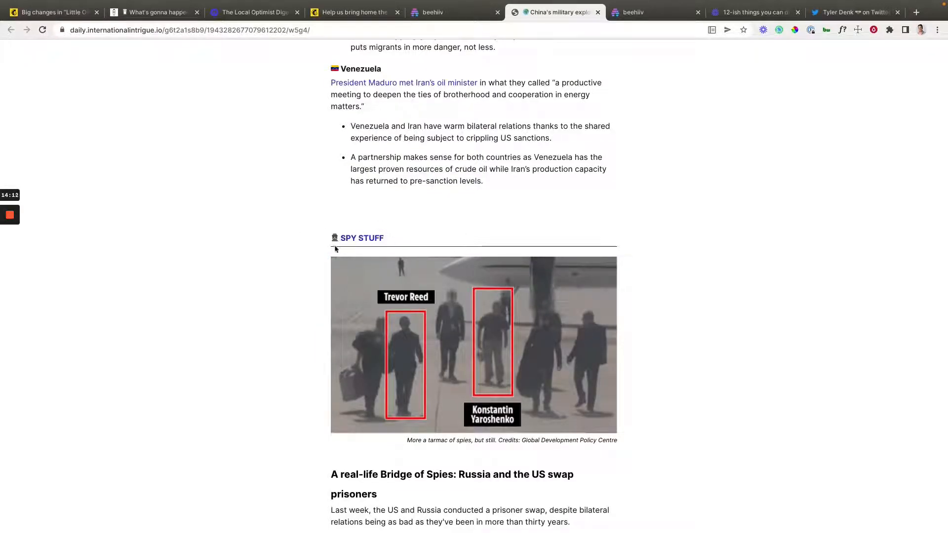
{"action": "scroll", "coordinate": [528, 208], "scroll_direction": "up", "scroll_amount": 5}
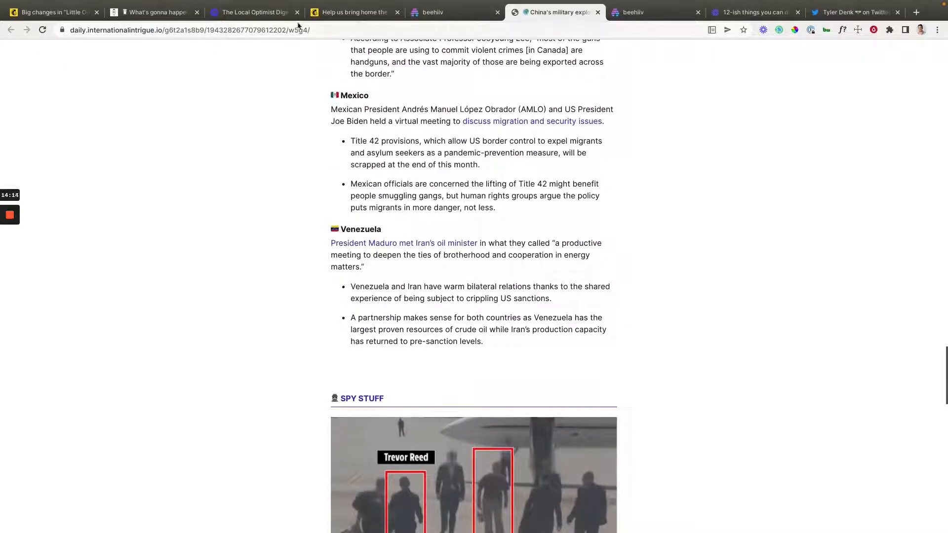
Step: Switch to the Accidentally Wes Anderson newsletter and examine its image headers from "HEY, ADVENTURERS!" to "MARK YOUR CALENDAR"
{"action": "left_click", "coordinate": [344, 19]}
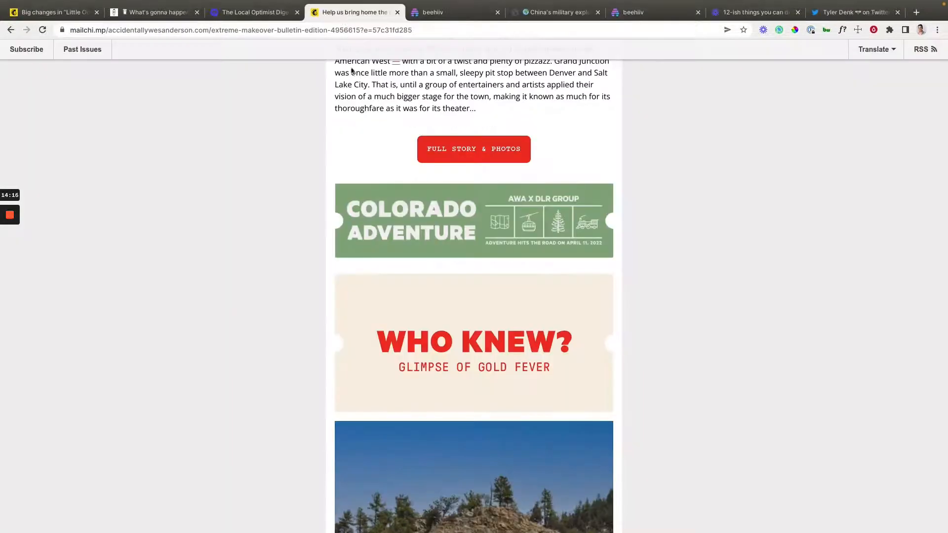
{"action": "scroll", "coordinate": [403, 222], "scroll_direction": "up", "scroll_amount": 12}
{"action": "scroll", "coordinate": [405, 219], "scroll_direction": "up", "scroll_amount": 20}
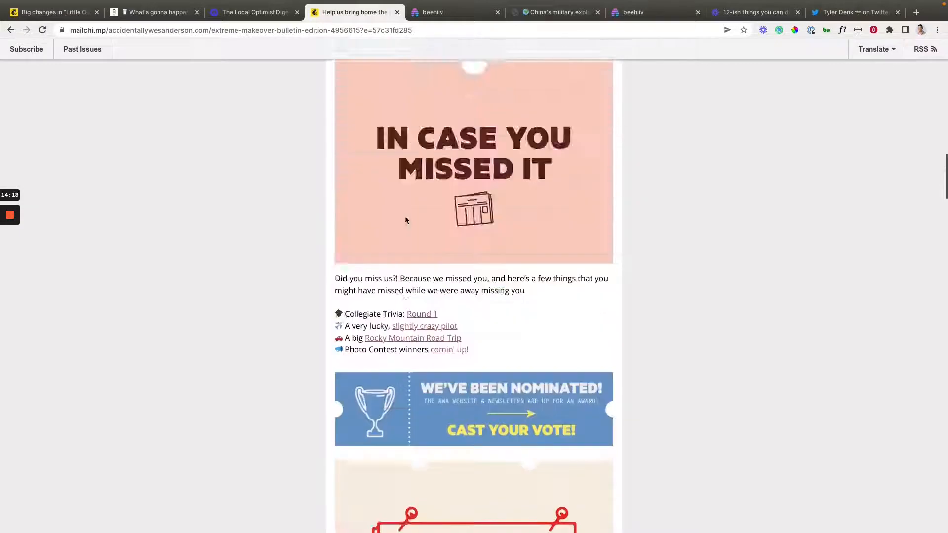
{"action": "scroll", "coordinate": [450, 268], "scroll_direction": "down", "scroll_amount": 7}
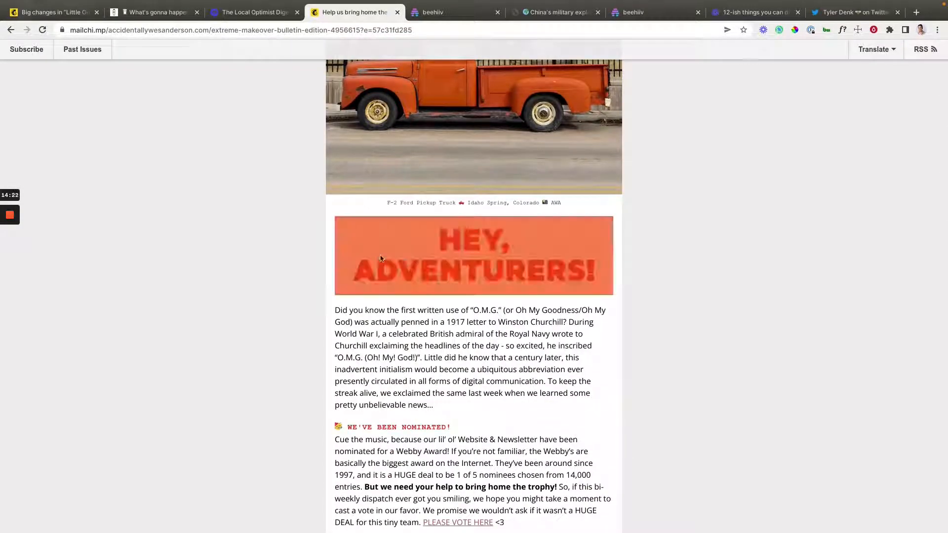
{"action": "scroll", "coordinate": [628, 247], "scroll_direction": "down", "scroll_amount": 3}
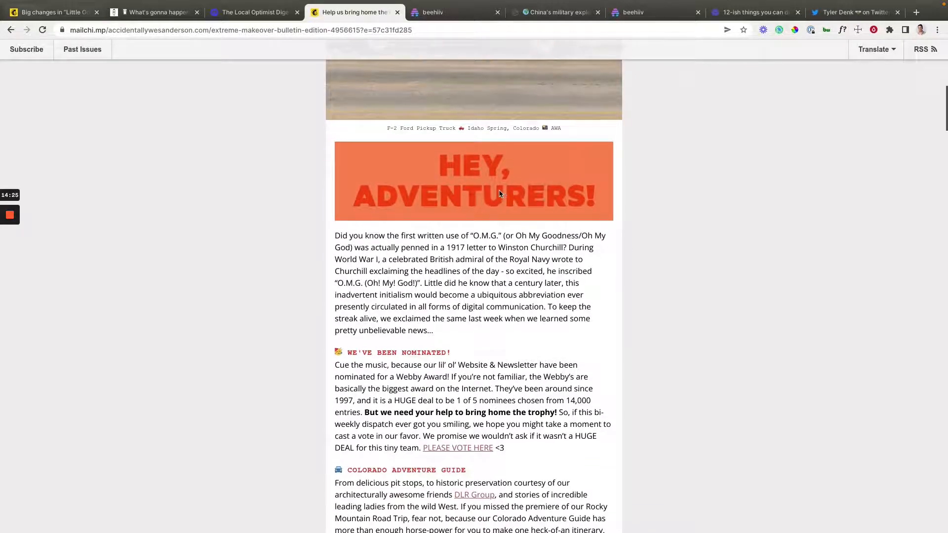
{"action": "scroll", "coordinate": [501, 195], "scroll_direction": "down", "scroll_amount": 15}
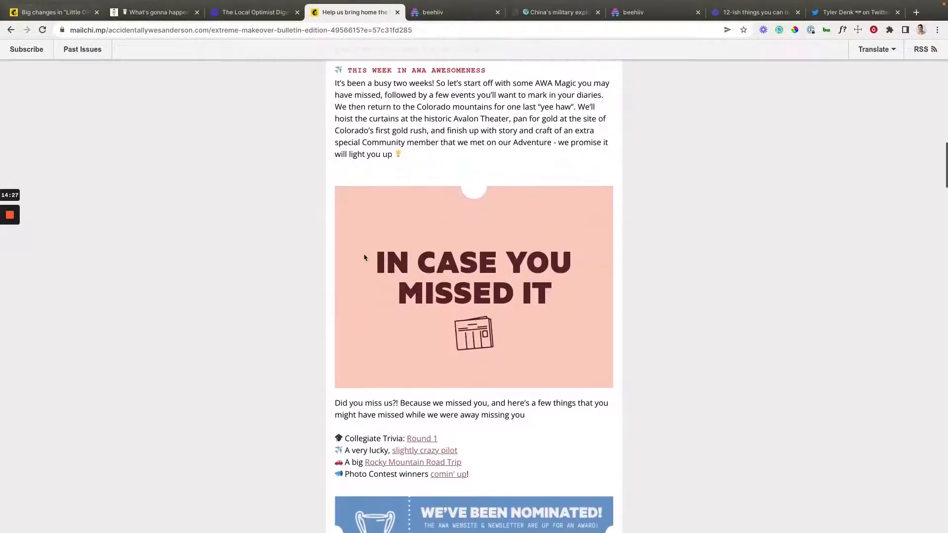
{"action": "scroll", "coordinate": [589, 307], "scroll_direction": "down", "scroll_amount": 7}
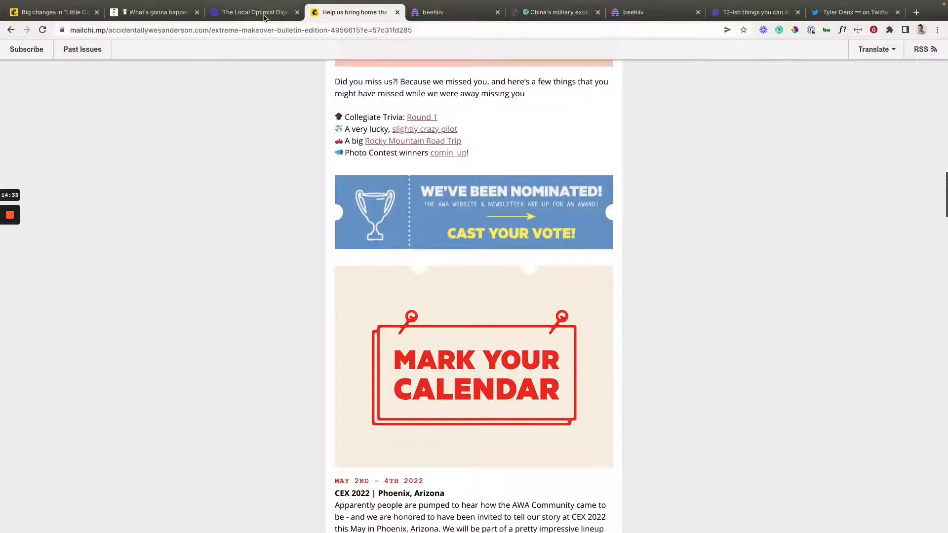
Step: Switch to The Local Optimist Digest, review its colored headers, and highlight the first two article titles under "LIFE ONLINE"
{"action": "key", "text": "ctrl+shift+Tab"}
{"action": "scroll", "coordinate": [397, 182], "scroll_direction": "up", "scroll_amount": 10}
{"action": "scroll", "coordinate": [397, 182], "scroll_direction": "up", "scroll_amount": 7}
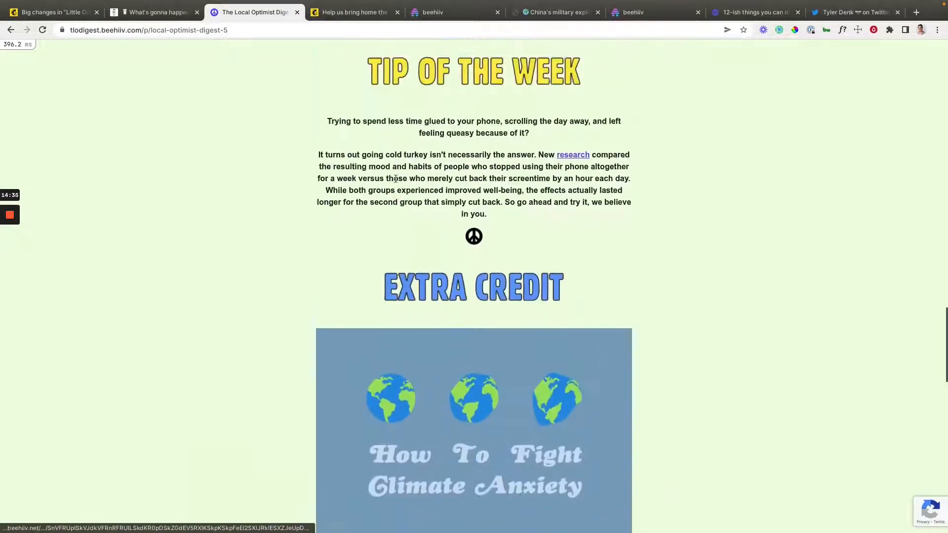
{"action": "scroll", "coordinate": [346, 168], "scroll_direction": "up", "scroll_amount": 6}
{"action": "scroll", "coordinate": [348, 170], "scroll_direction": "up", "scroll_amount": 2}
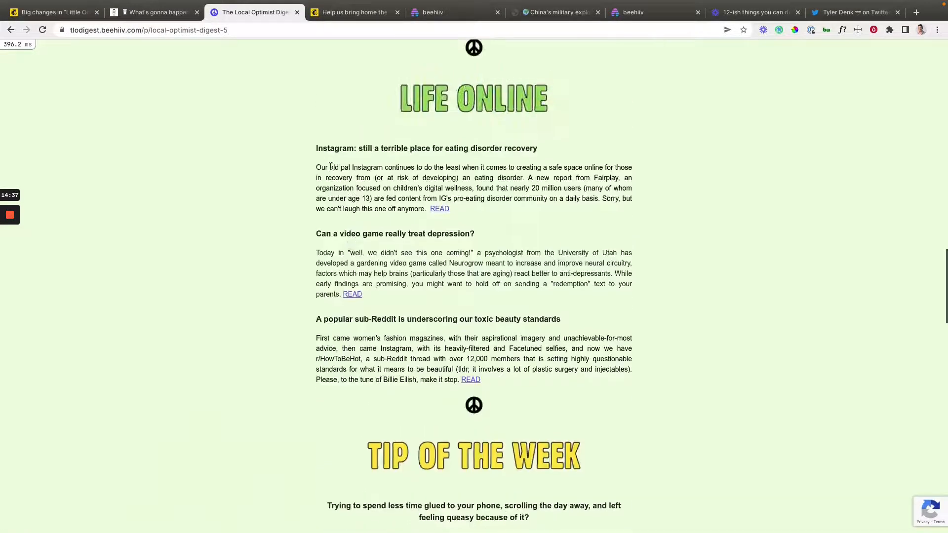
{"action": "left_click_drag", "start_coordinate": [316, 151], "coordinate": [539, 157]}
{"action": "triple_click", "coordinate": [473, 234]}
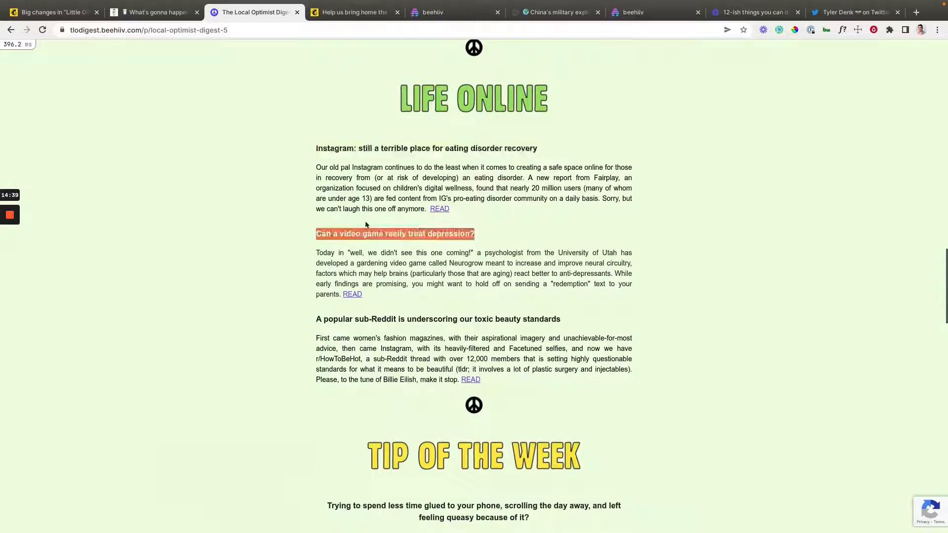
Step: Compare the "STAT OF THE WEEK", "LIFE ONLINE" and "TIP OF THE WEEK" headers in The Local Optimist Digest
{"action": "scroll", "coordinate": [390, 276], "scroll_direction": "up", "scroll_amount": 4}
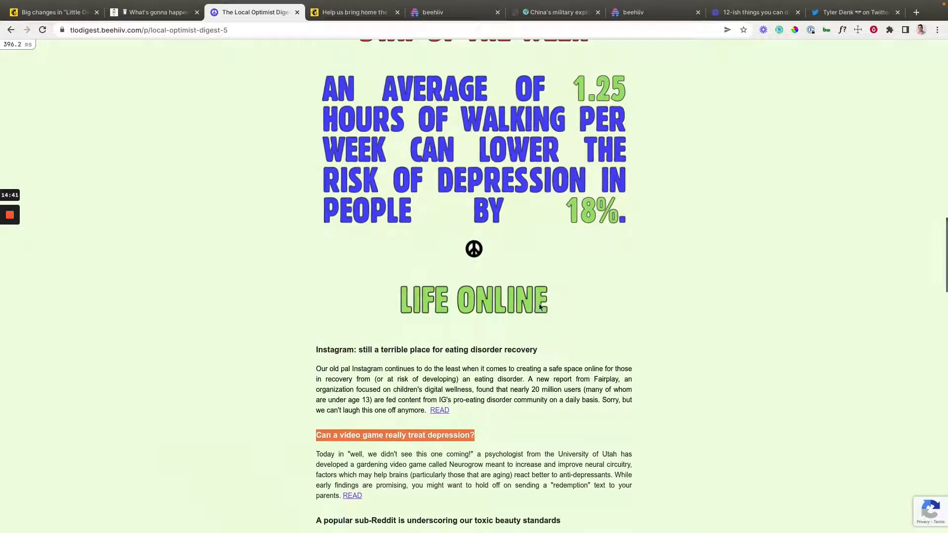
{"action": "scroll", "coordinate": [425, 311], "scroll_direction": "up", "scroll_amount": 6}
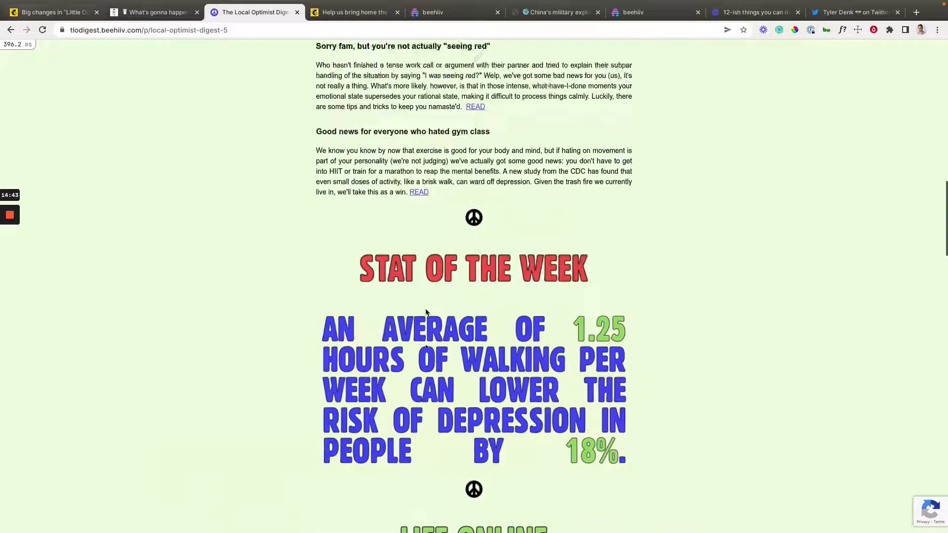
{"action": "scroll", "coordinate": [425, 311], "scroll_direction": "down", "scroll_amount": 9}
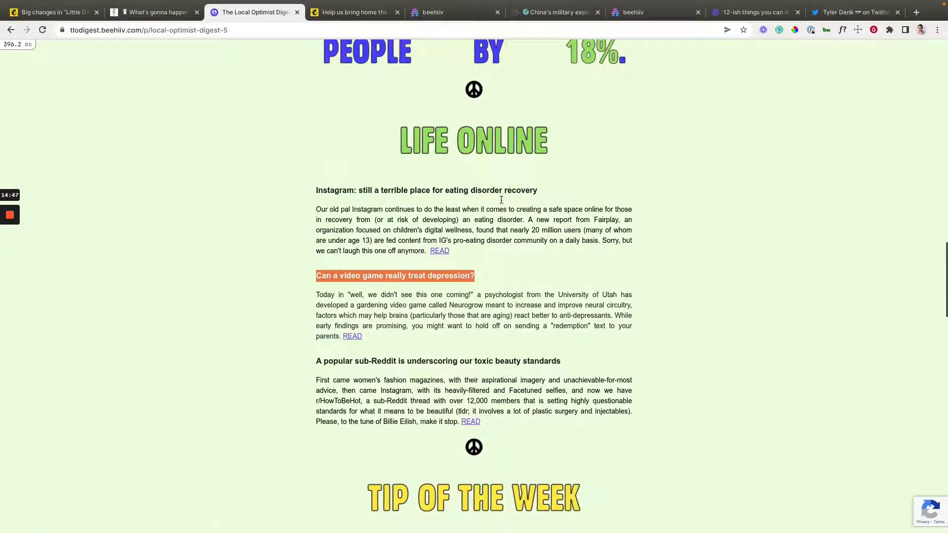
{"action": "scroll", "coordinate": [502, 200], "scroll_direction": "down", "scroll_amount": 2}
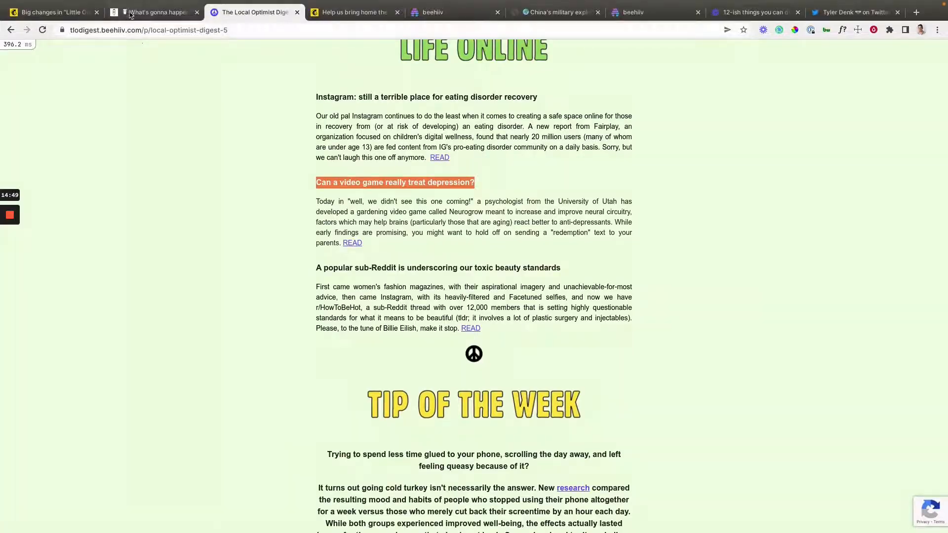
Step: Switch to the Milk Road newsletter and highlight the "TODAY'S MILK ROAD IS BROUGHT TO YOU BY WILLOW" heading
{"action": "left_click", "coordinate": [130, 13]}
{"action": "triple_click", "coordinate": [350, 248]}
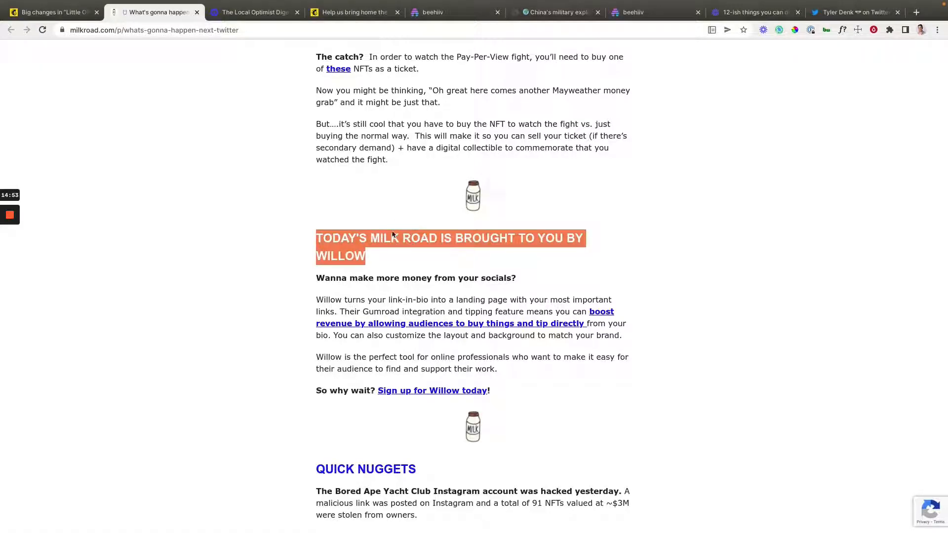
{"action": "left_click", "coordinate": [323, 218]}
{"action": "left_click_drag", "start_coordinate": [314, 233], "coordinate": [387, 265]}
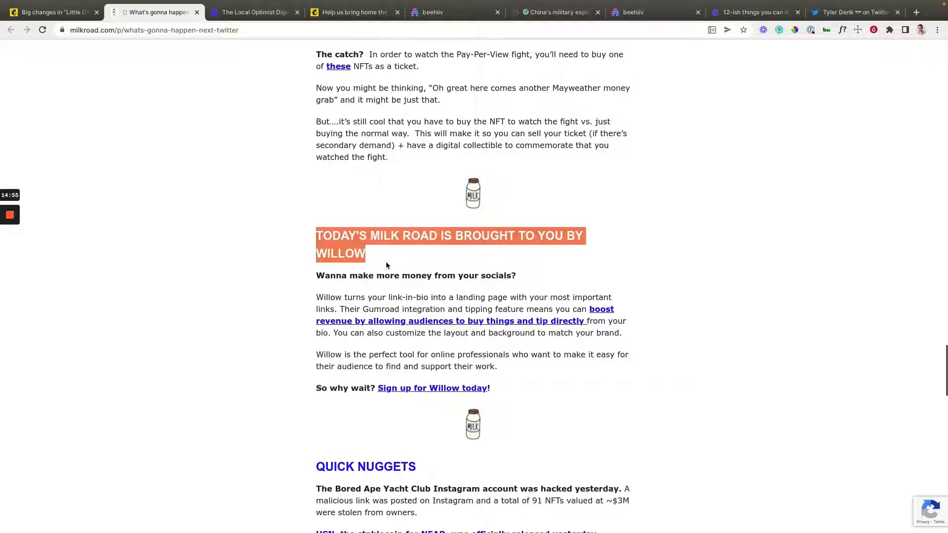
Step: Switch to the GZERO Signal newsletter and highlight the "Will the EU oil ban hurt Russia?" heading near its start
{"action": "left_click", "coordinate": [77, 14]}
{"action": "scroll", "coordinate": [332, 164], "scroll_direction": "up", "scroll_amount": 20}
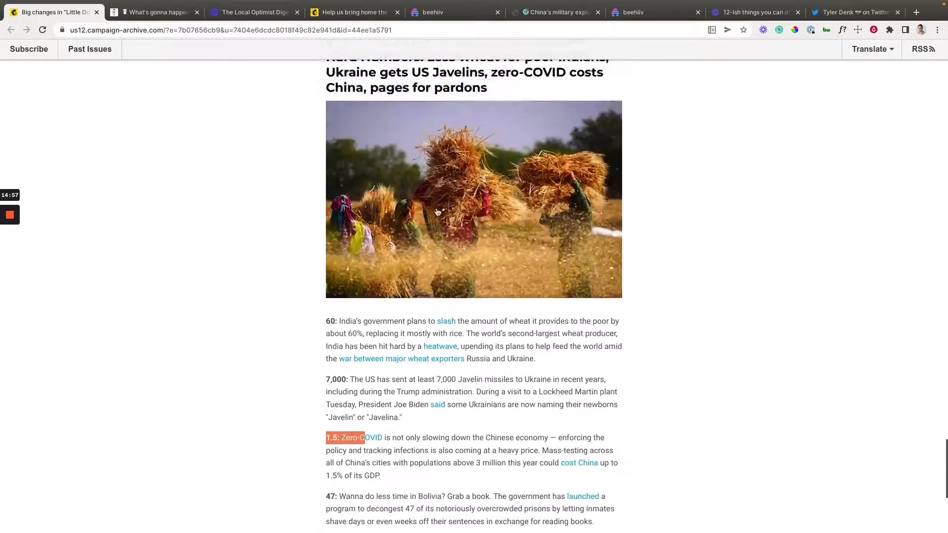
{"action": "scroll", "coordinate": [438, 206], "scroll_direction": "down", "scroll_amount": 3}
{"action": "scroll", "coordinate": [439, 249], "scroll_direction": "up", "scroll_amount": 3}
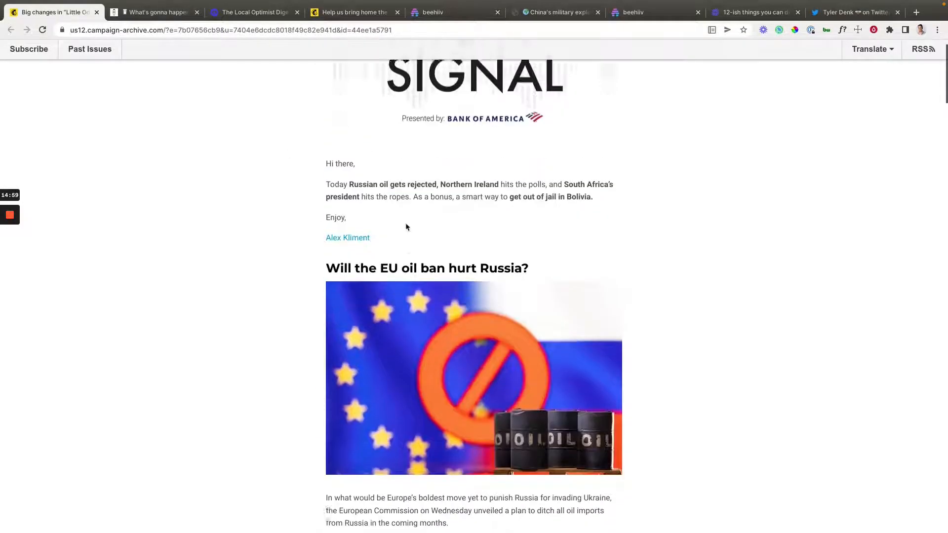
{"action": "left_click_drag", "start_coordinate": [324, 303], "coordinate": [578, 298]}
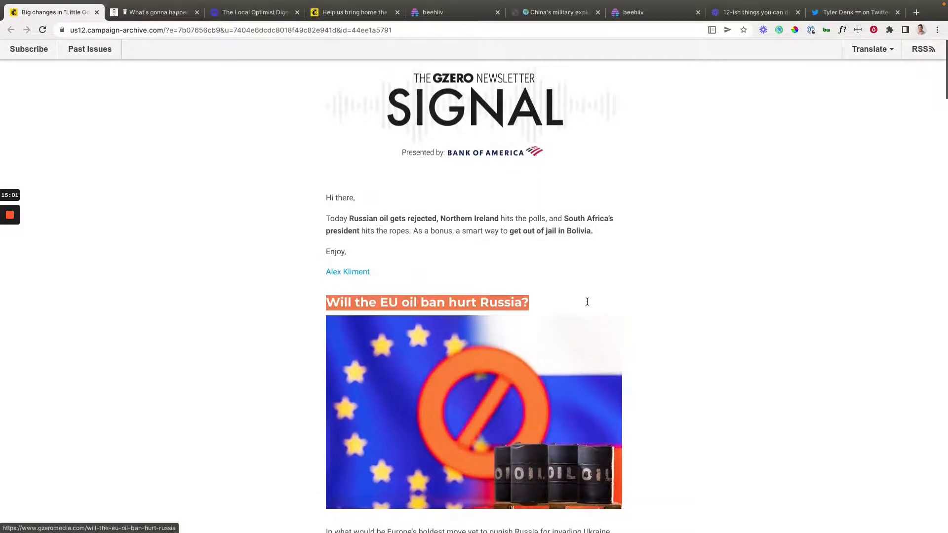
{"action": "scroll", "coordinate": [569, 302], "scroll_direction": "down", "scroll_amount": 1}
{"action": "left_click", "coordinate": [566, 299]}
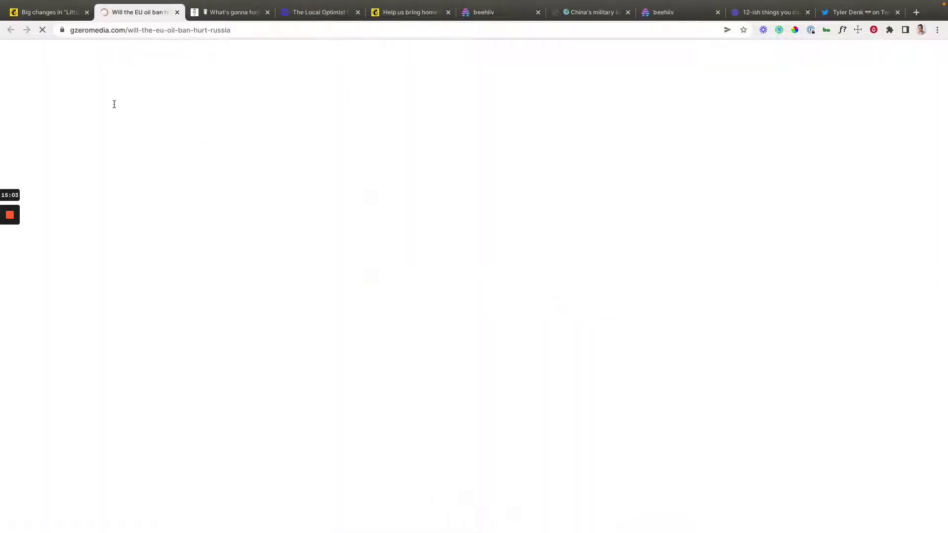
{"action": "left_click", "coordinate": [49, 11]}
{"action": "left_click", "coordinate": [178, 12]}
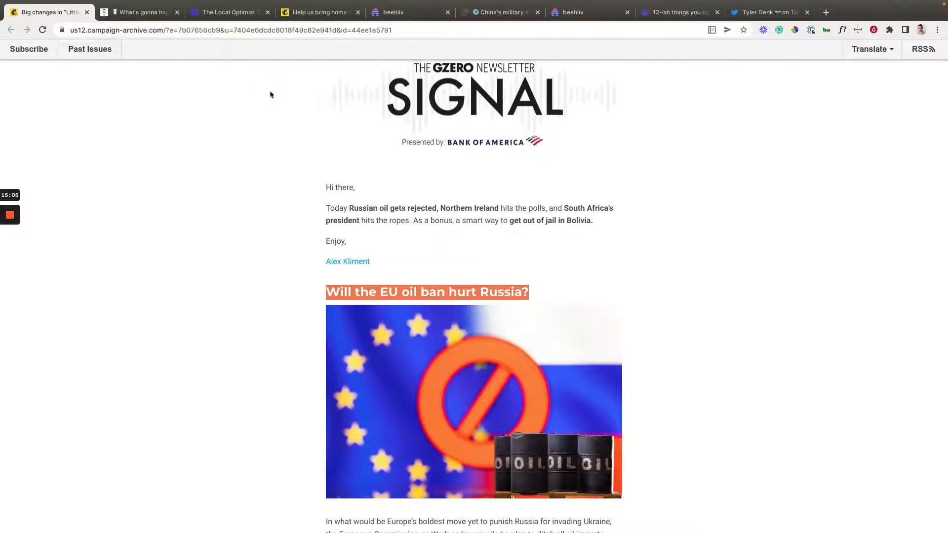
Step: Clear the heading highlight and examine the bold lead-ins of the EU oil ban article in the Signal newsletter
{"action": "left_click", "coordinate": [267, 242]}
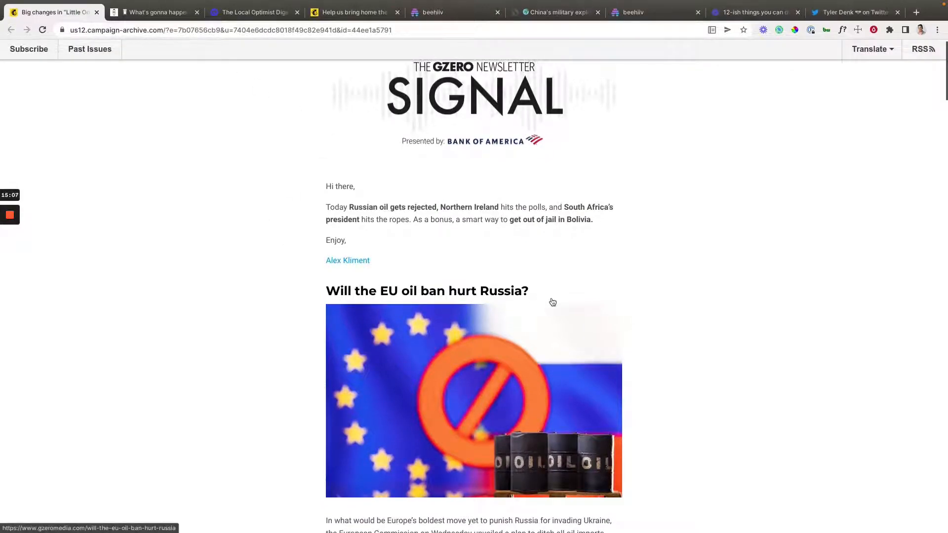
{"action": "scroll", "coordinate": [550, 303], "scroll_direction": "down", "scroll_amount": 7}
{"action": "scroll", "coordinate": [398, 336], "scroll_direction": "down", "scroll_amount": 4}
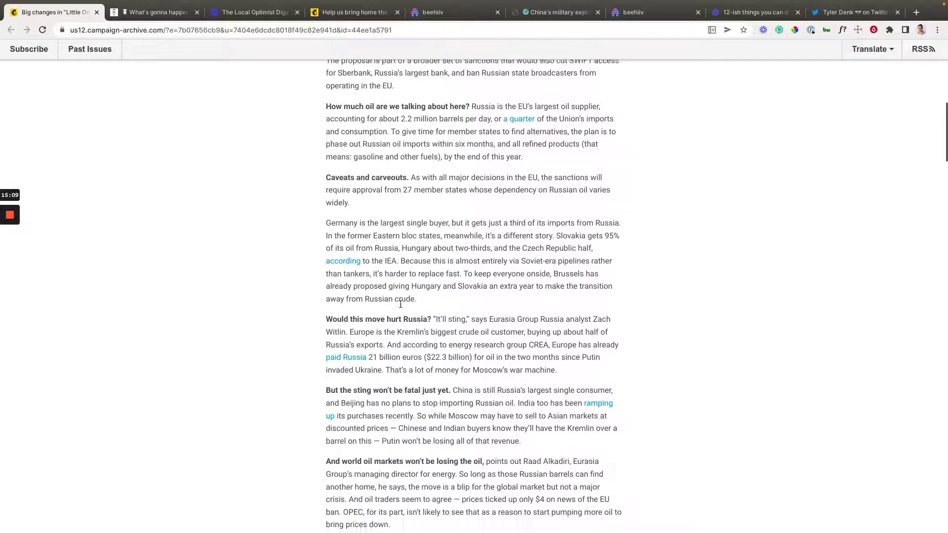
Step: Return to the International Intrigue newsletter and review its header styles from "SPY STUFF" back to "FRONT PAGES" and "THE DEEP DIVE"
{"action": "key", "text": "super+3"}
{"action": "left_click", "coordinate": [534, 14]}
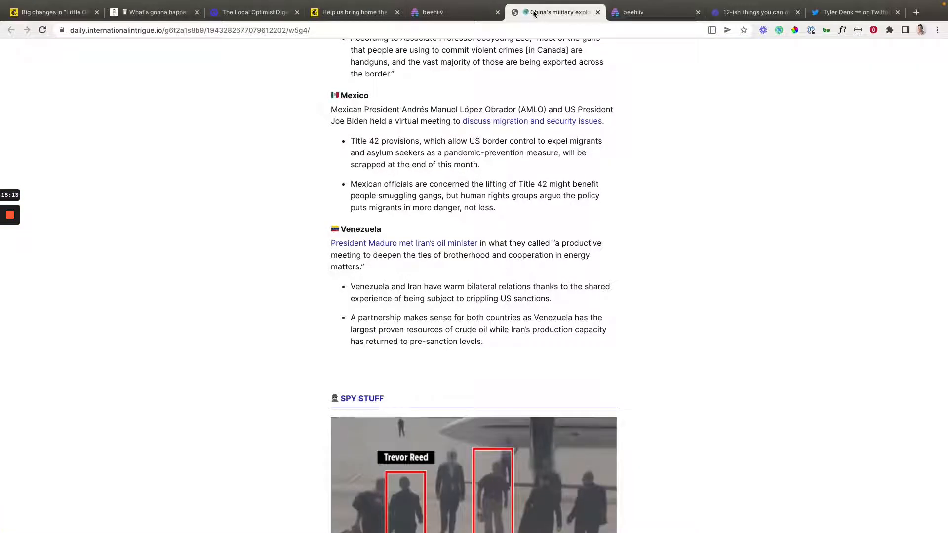
{"action": "scroll", "coordinate": [454, 292], "scroll_direction": "down", "scroll_amount": 3}
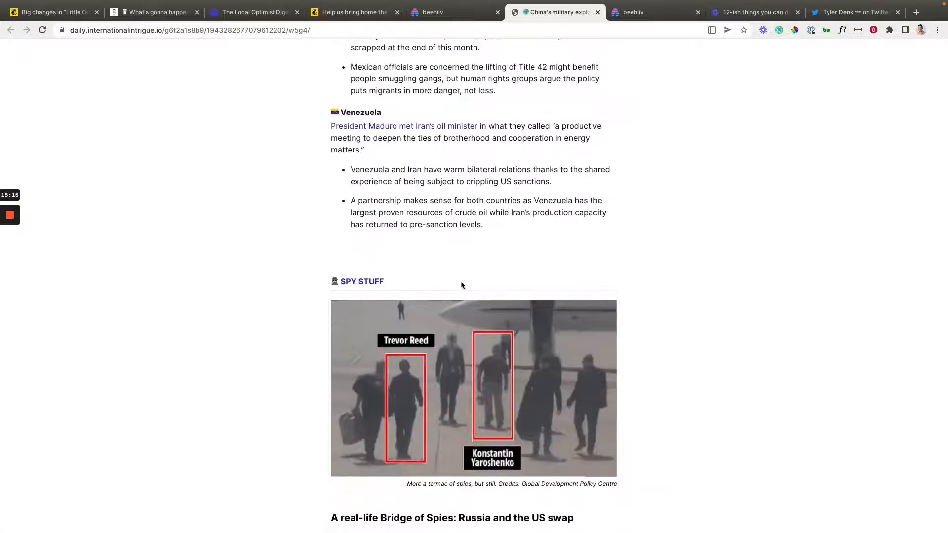
{"action": "scroll", "coordinate": [461, 285], "scroll_direction": "up", "scroll_amount": 15}
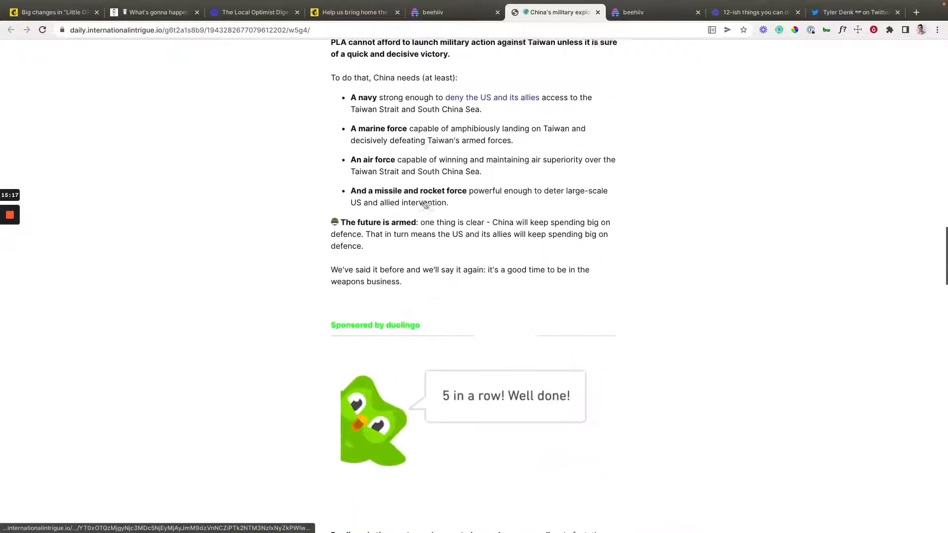
{"action": "scroll", "coordinate": [426, 204], "scroll_direction": "up", "scroll_amount": 15}
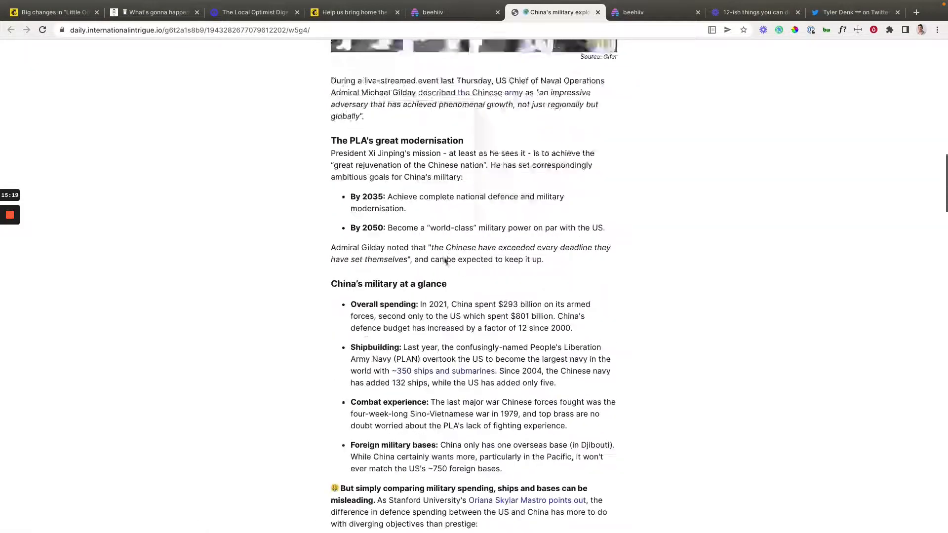
{"action": "scroll", "coordinate": [437, 253], "scroll_direction": "up", "scroll_amount": 10}
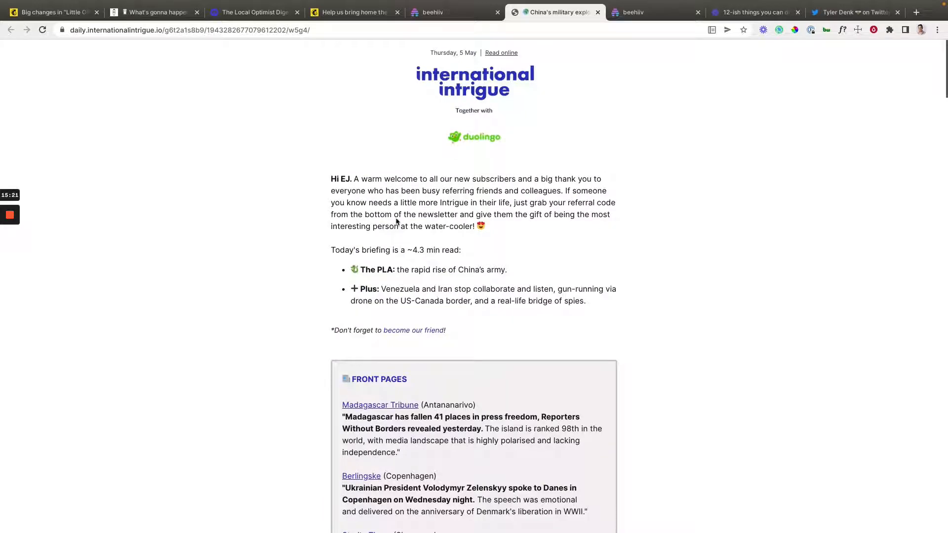
{"action": "scroll", "coordinate": [400, 227], "scroll_direction": "down", "scroll_amount": 10}
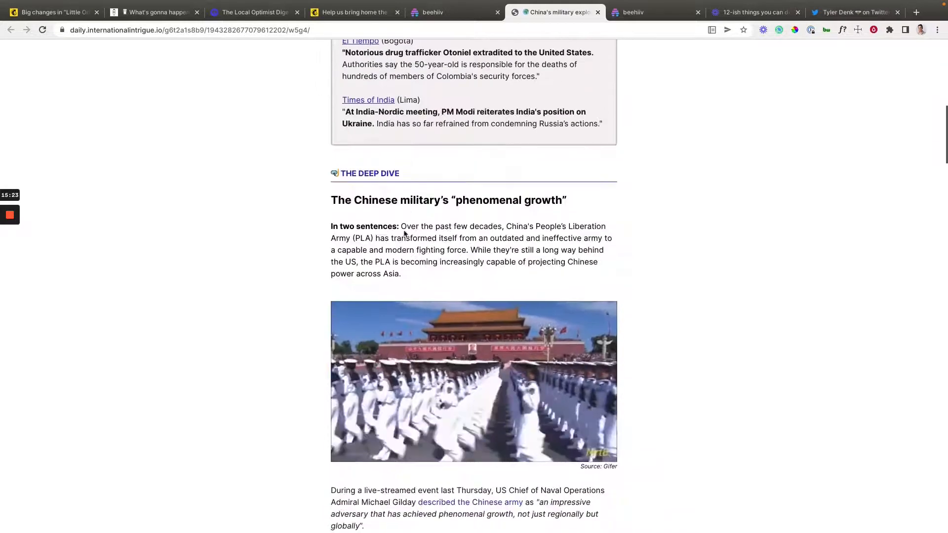
{"action": "scroll", "coordinate": [345, 187], "scroll_direction": "down", "scroll_amount": 1}
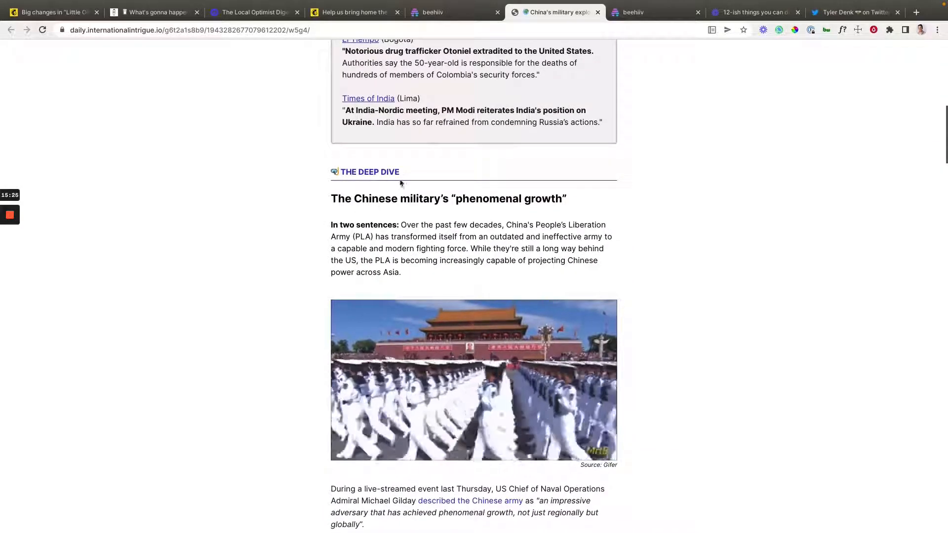
Step: Highlight the "THE DEEP DIVE" section header, and the headline "The Chinese military's 'phenomenal growth'" beneath it
{"action": "scroll", "coordinate": [390, 188], "scroll_direction": "up", "scroll_amount": 3}
{"action": "scroll", "coordinate": [376, 192], "scroll_direction": "down", "scroll_amount": 3}
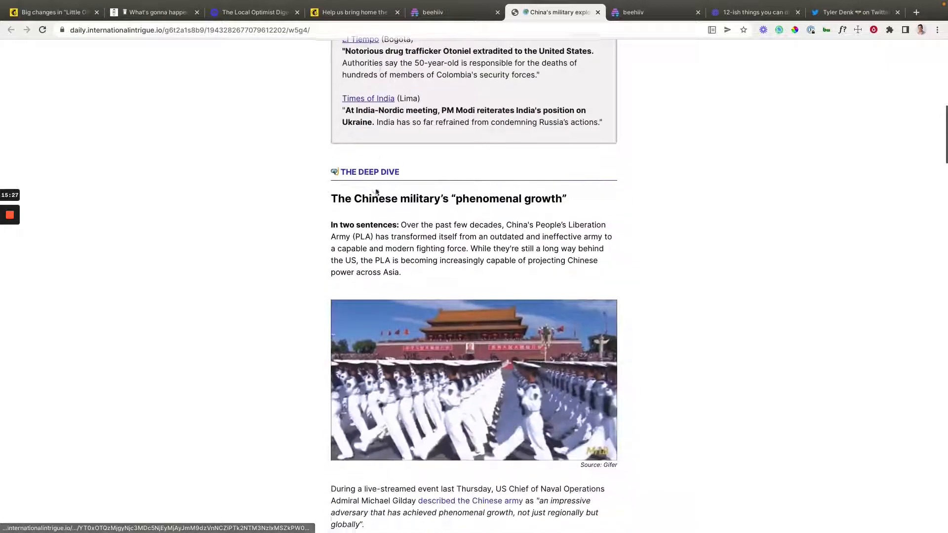
{"action": "scroll", "coordinate": [346, 183], "scroll_direction": "up", "scroll_amount": 1}
{"action": "left_click_drag", "start_coordinate": [326, 174], "coordinate": [419, 177]}
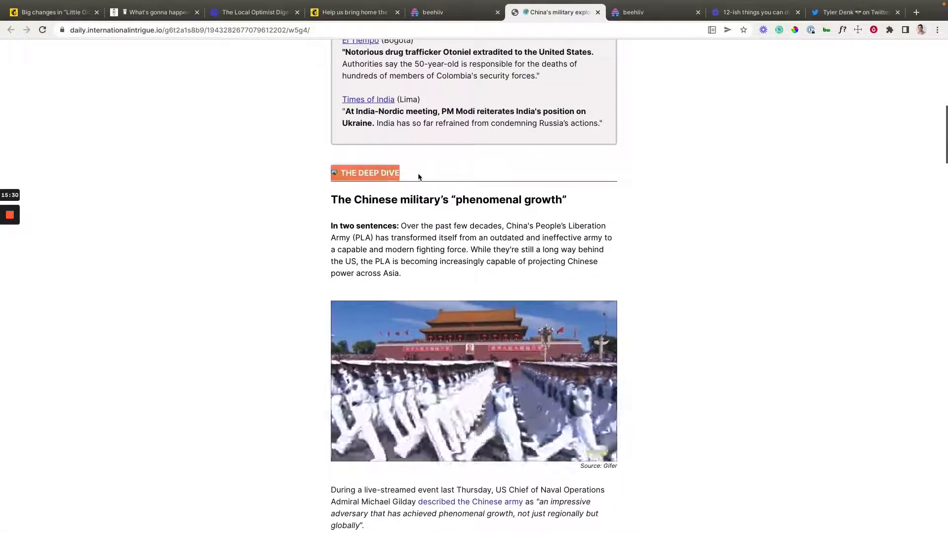
{"action": "left_click", "coordinate": [329, 179]}
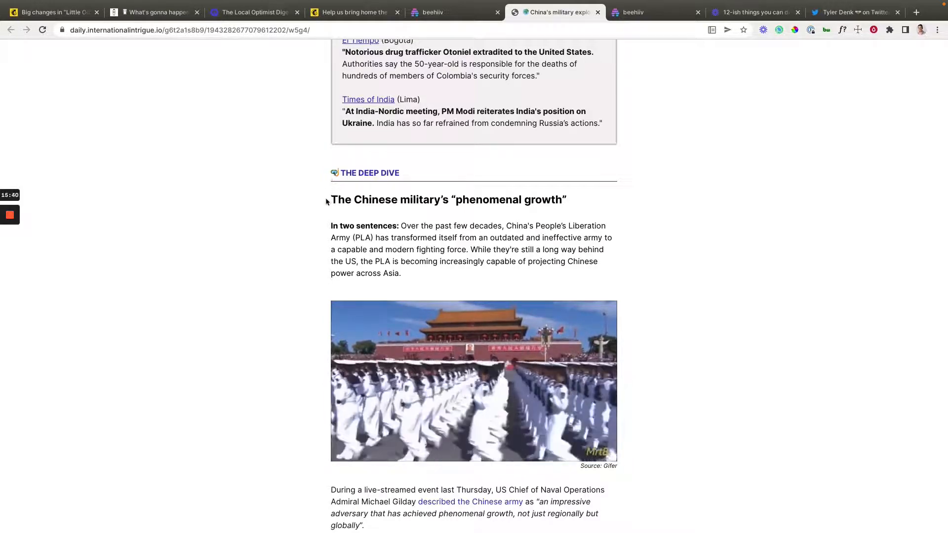
{"action": "mouse_move", "coordinate": [326, 201]}
{"action": "left_mouse_down"}
{"action": "mouse_move", "coordinate": [594, 197]}
{"action": "mouse_move", "coordinate": [307, 201]}
{"action": "mouse_move", "coordinate": [333, 201]}
{"action": "left_mouse_up"}
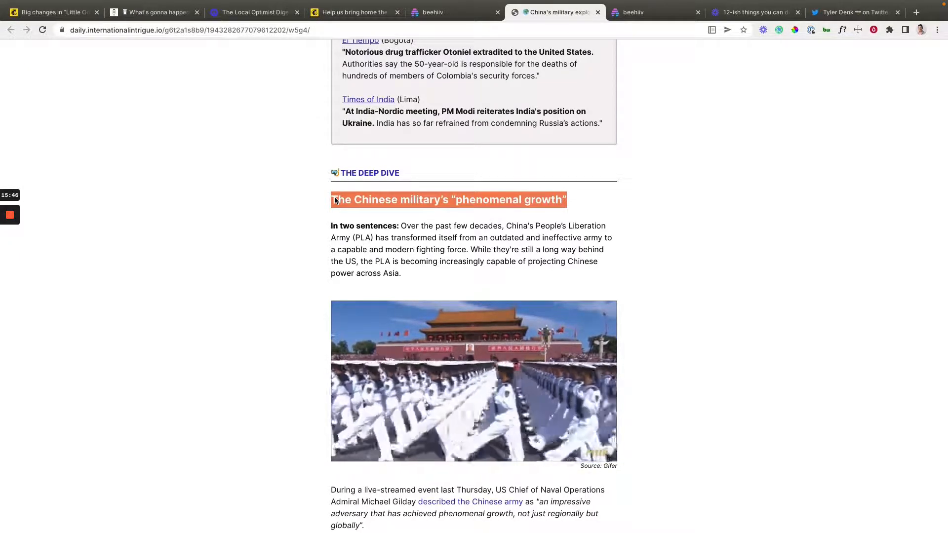
Step: Highlight the subheading "The PLA's great modernisation" in the article and clear the selection
{"action": "scroll", "coordinate": [359, 211], "scroll_direction": "down", "scroll_amount": 6}
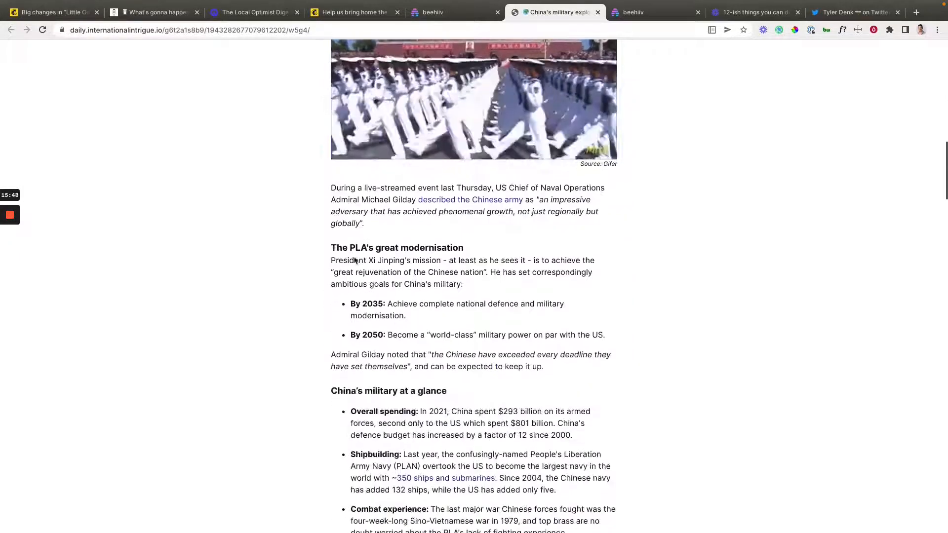
{"action": "left_click", "coordinate": [370, 247], "text": "shift"}
{"action": "left_click_drag", "start_coordinate": [464, 248], "coordinate": [321, 246]}
{"action": "left_click", "coordinate": [332, 250]}
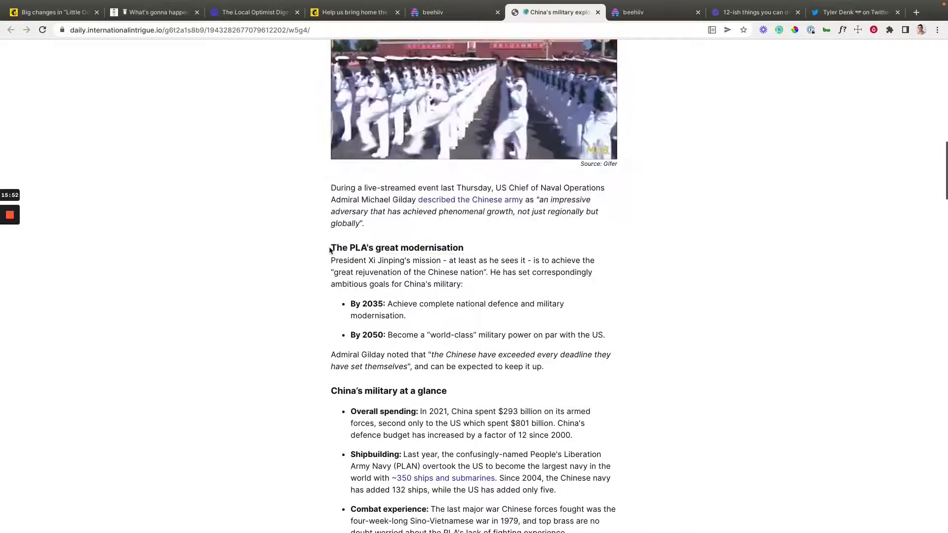
Step: Go to the newsletter's "REGIONAL SPOTLIGHT" section and highlight the "Barbados" country subheading
{"action": "scroll", "coordinate": [552, 252], "scroll_direction": "up", "scroll_amount": 6}
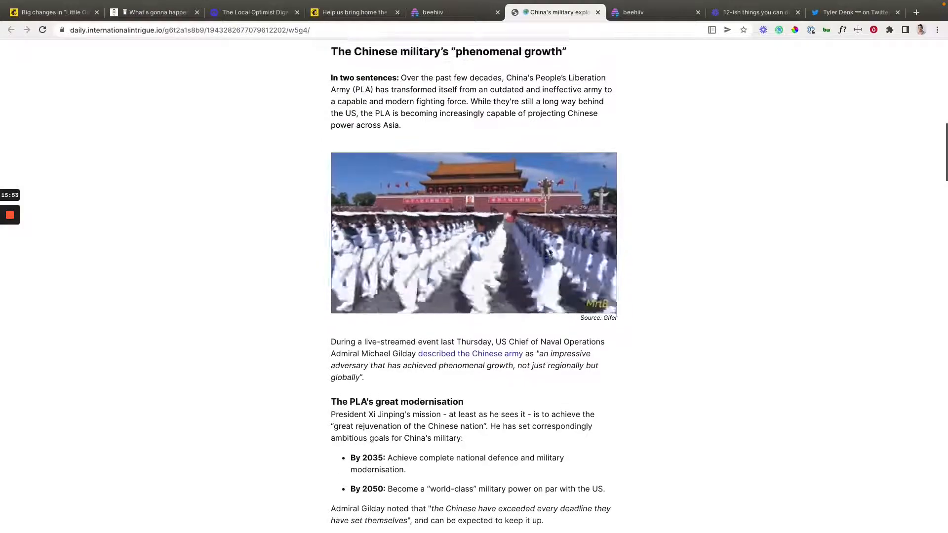
{"action": "scroll", "coordinate": [550, 252], "scroll_direction": "down", "scroll_amount": 20}
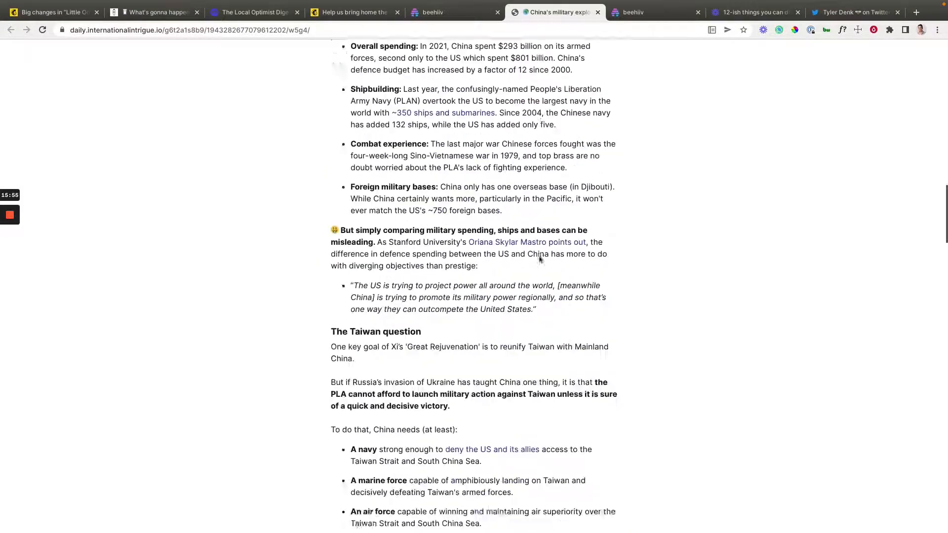
{"action": "scroll", "coordinate": [539, 260], "scroll_direction": "down", "scroll_amount": 6}
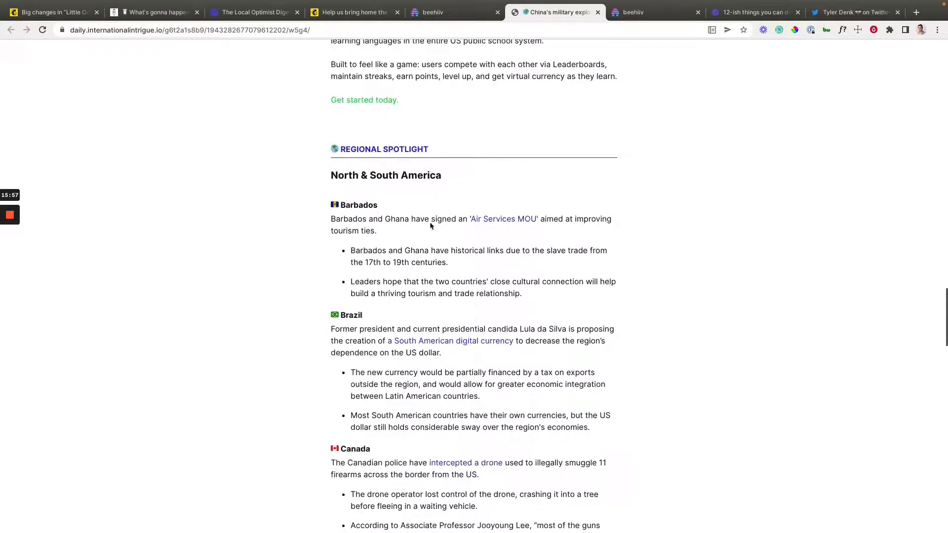
{"action": "left_click_drag", "start_coordinate": [402, 210], "coordinate": [349, 212]}
{"action": "left_click", "coordinate": [367, 222]}
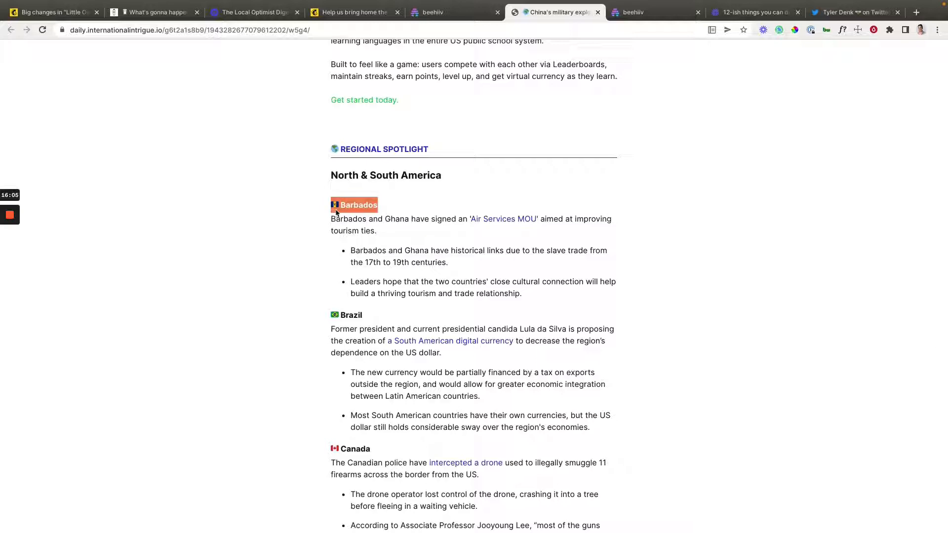
{"action": "left_click_drag", "start_coordinate": [336, 212], "coordinate": [379, 209]}
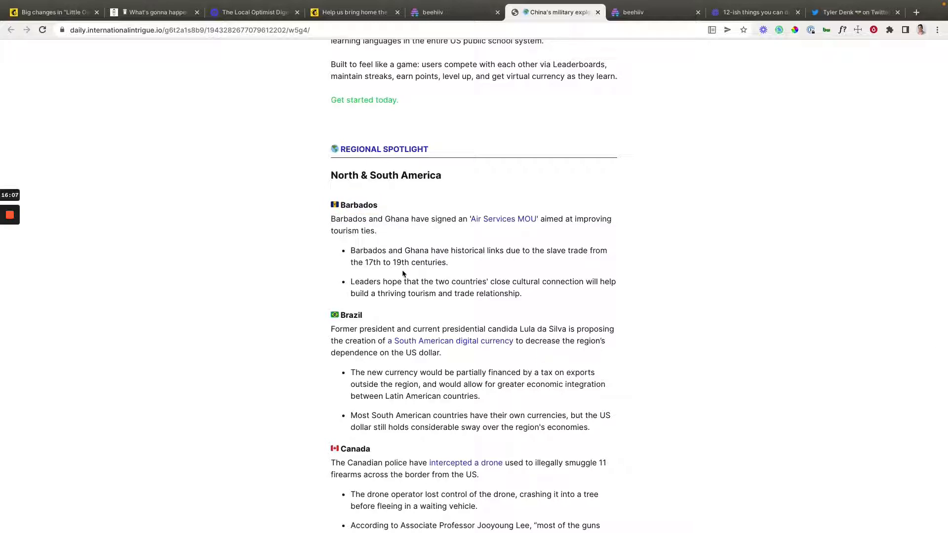
{"action": "scroll", "coordinate": [402, 274], "scroll_direction": "down", "scroll_amount": 6}
{"action": "scroll", "coordinate": [491, 250], "scroll_direction": "up", "scroll_amount": 14}
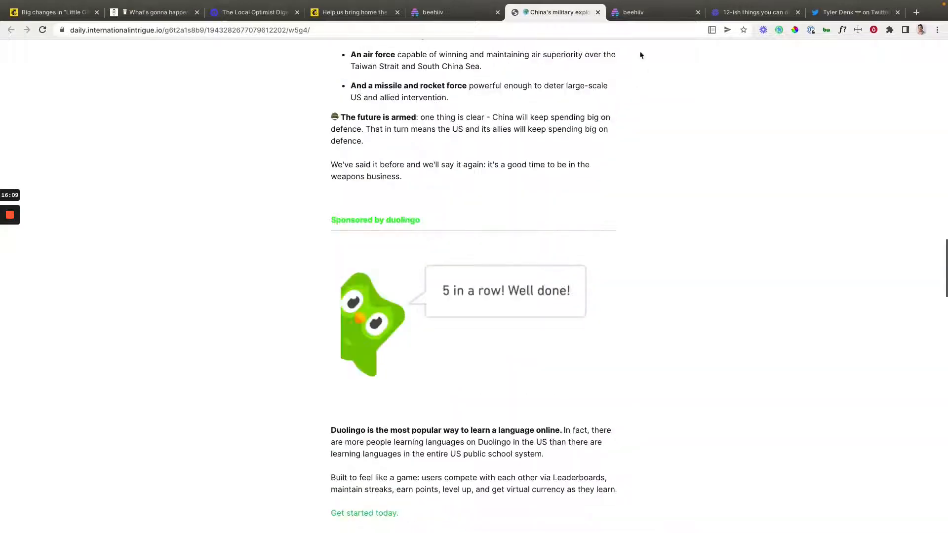
{"action": "left_click", "coordinate": [635, 20]}
{"action": "left_click", "coordinate": [581, 18]}
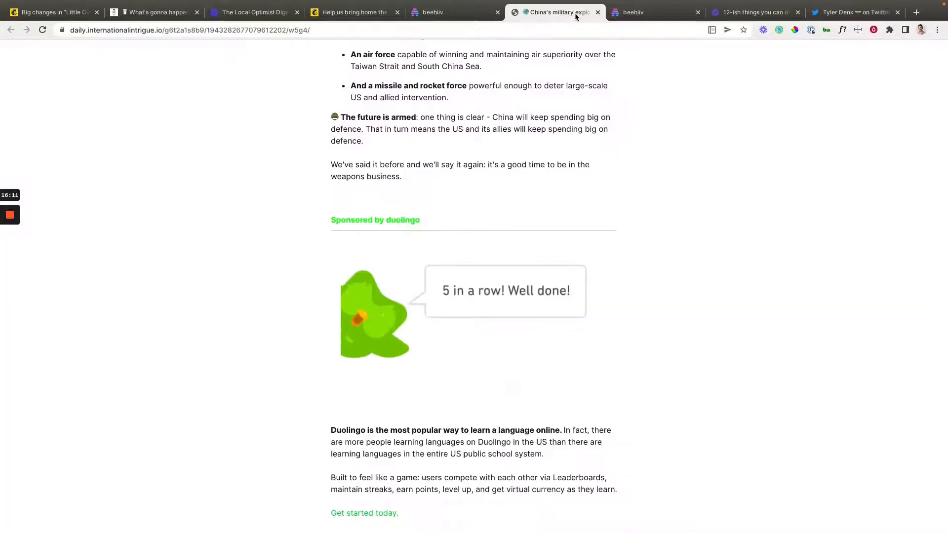
{"action": "left_click", "coordinate": [442, 12]}
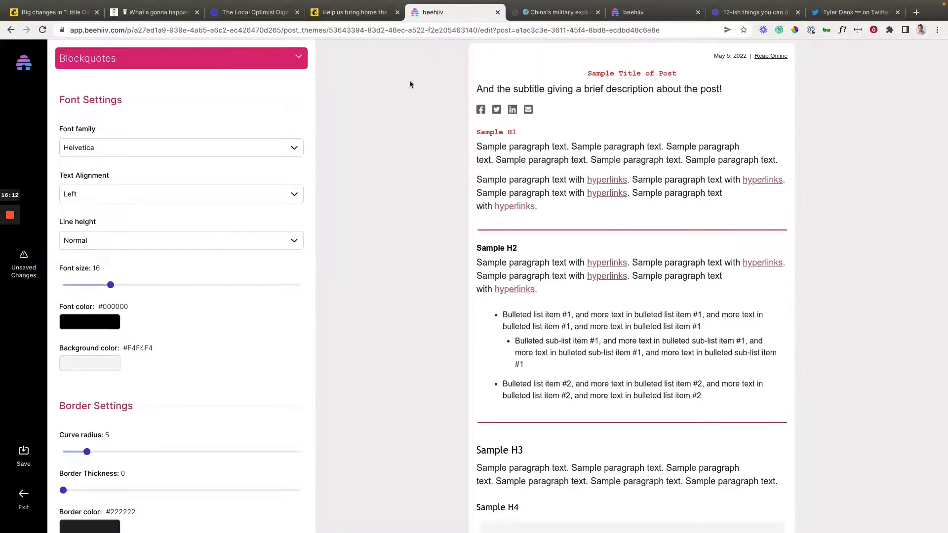
{"action": "left_click", "coordinate": [156, 68]}
{"action": "left_click", "coordinate": [145, 110]}
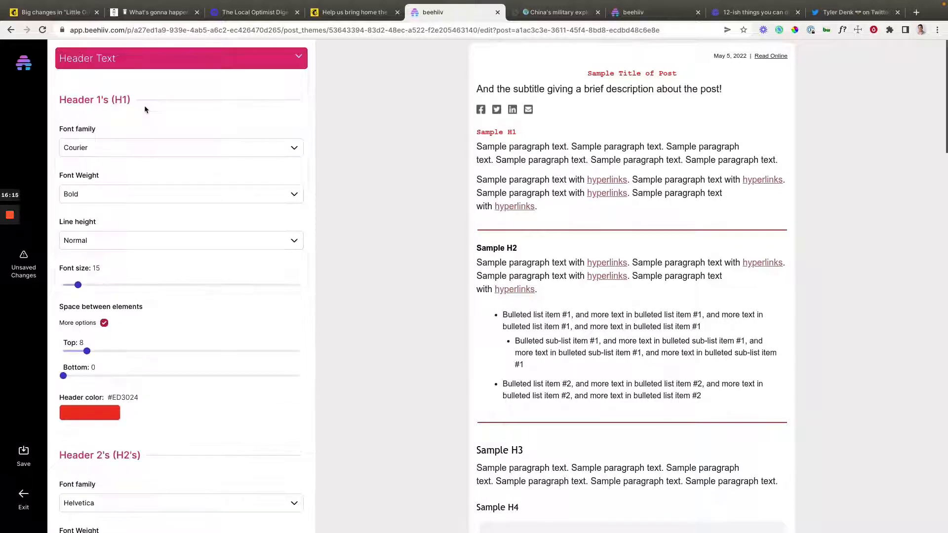
{"action": "scroll", "coordinate": [140, 208], "scroll_direction": "down", "scroll_amount": 4}
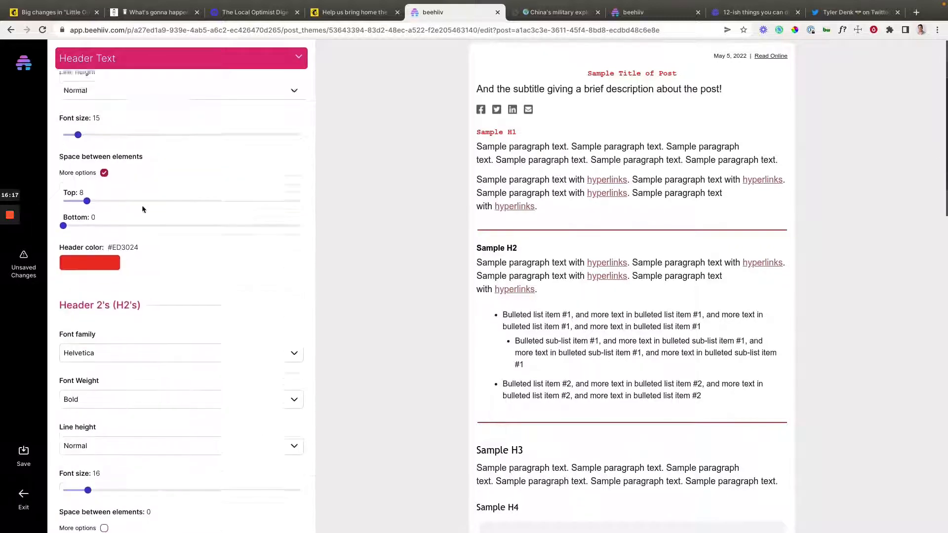
{"action": "left_click", "coordinate": [497, 11]}
Step: Switch from the Daily Meditation publication to the owner's personal newsletter and open its "New Post" draft
{"action": "left_click", "coordinate": [533, 12]}
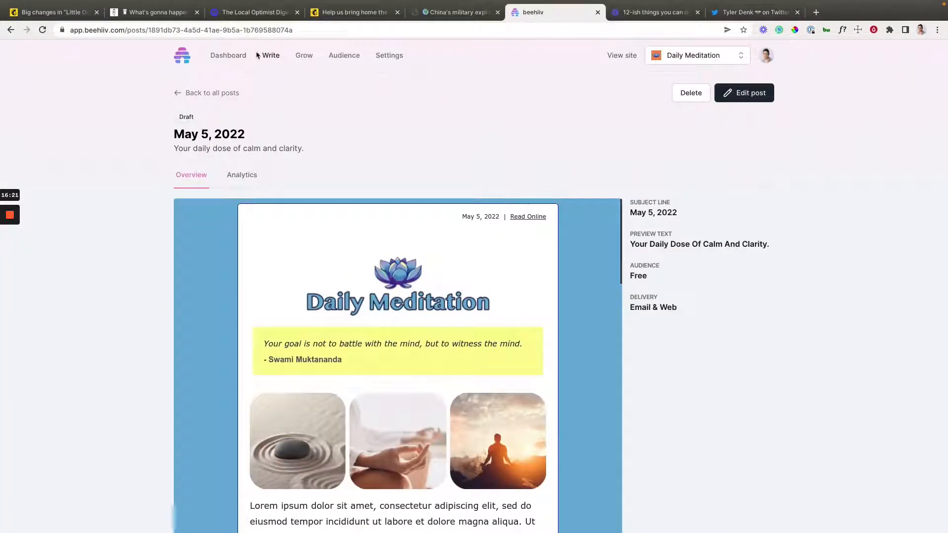
{"action": "left_click", "coordinate": [684, 56]}
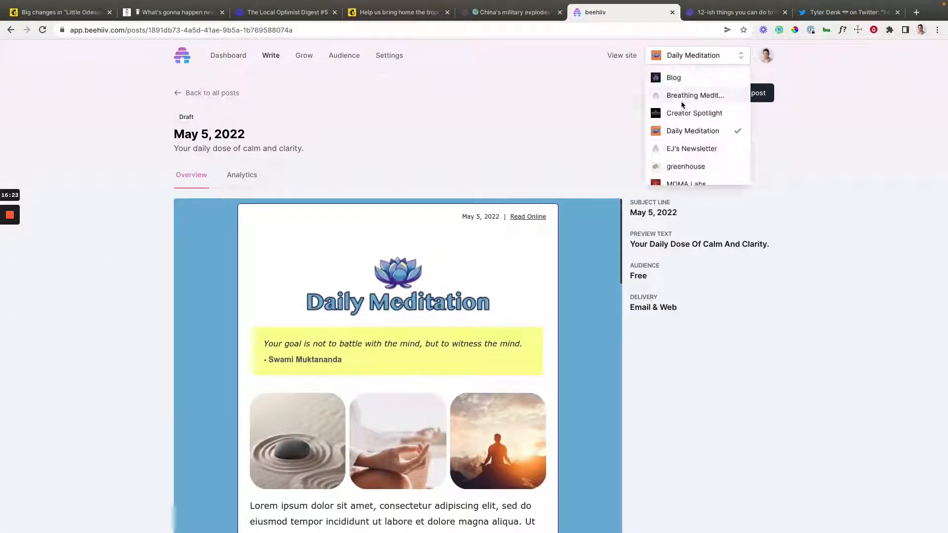
{"action": "left_click", "coordinate": [692, 148]}
{"action": "left_click", "coordinate": [694, 57]}
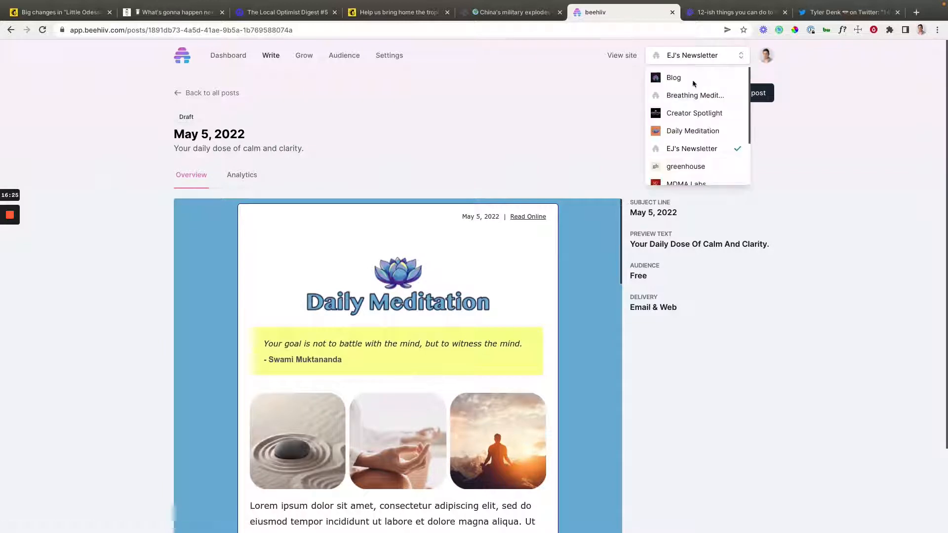
{"action": "left_click", "coordinate": [277, 57]}
{"action": "left_click", "coordinate": [214, 171]}
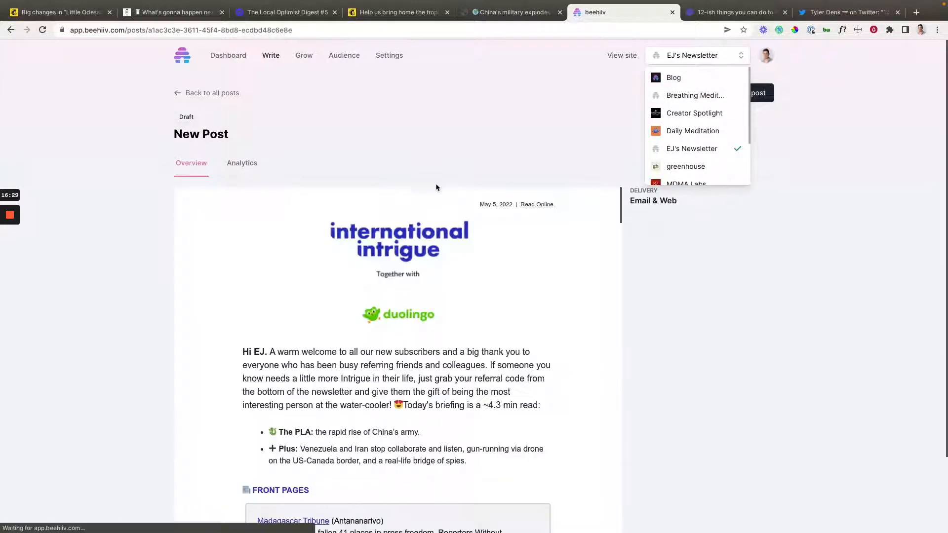
Step: Look through the draft's preview, open the draft for editing and go to its post theme settings
{"action": "scroll", "coordinate": [400, 310], "scroll_direction": "down", "scroll_amount": 5}
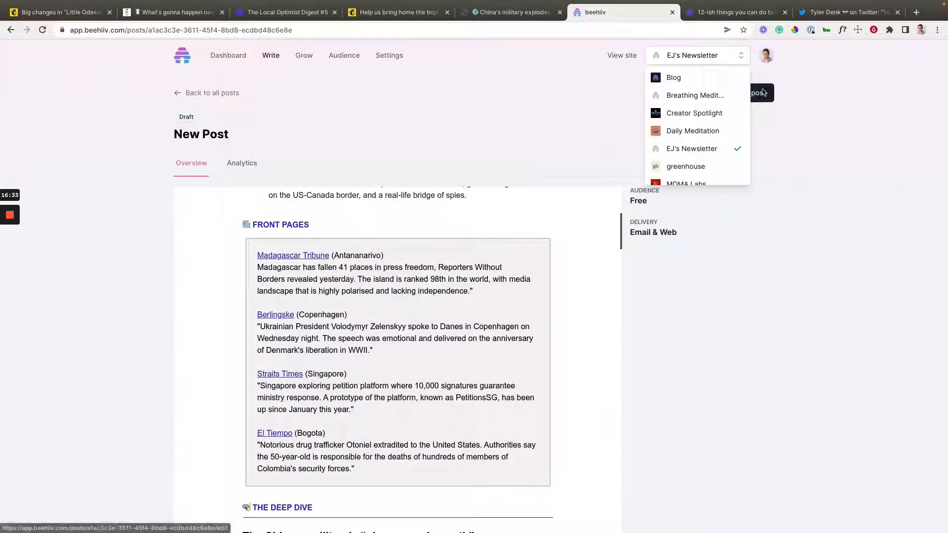
{"action": "left_click", "coordinate": [701, 55]}
{"action": "left_click", "coordinate": [731, 99]}
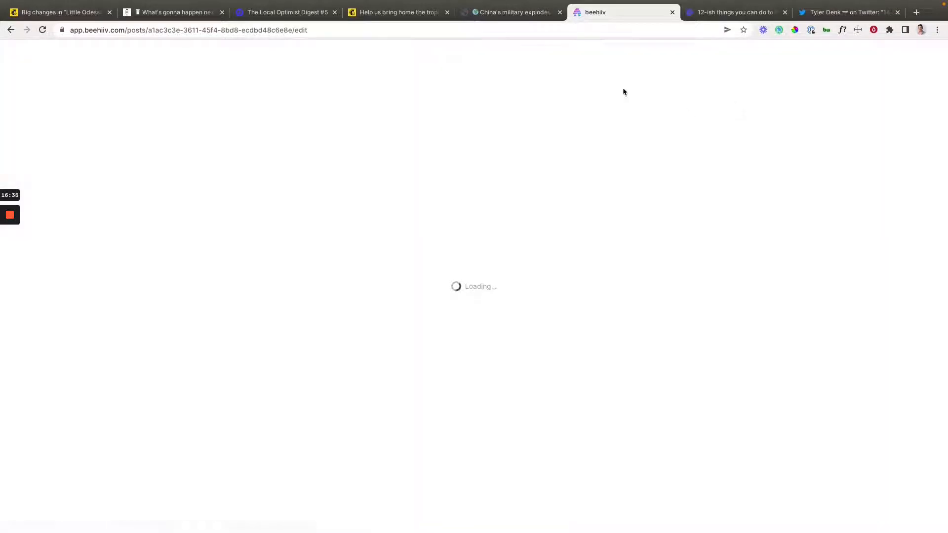
{"action": "left_click", "coordinate": [782, 55]}
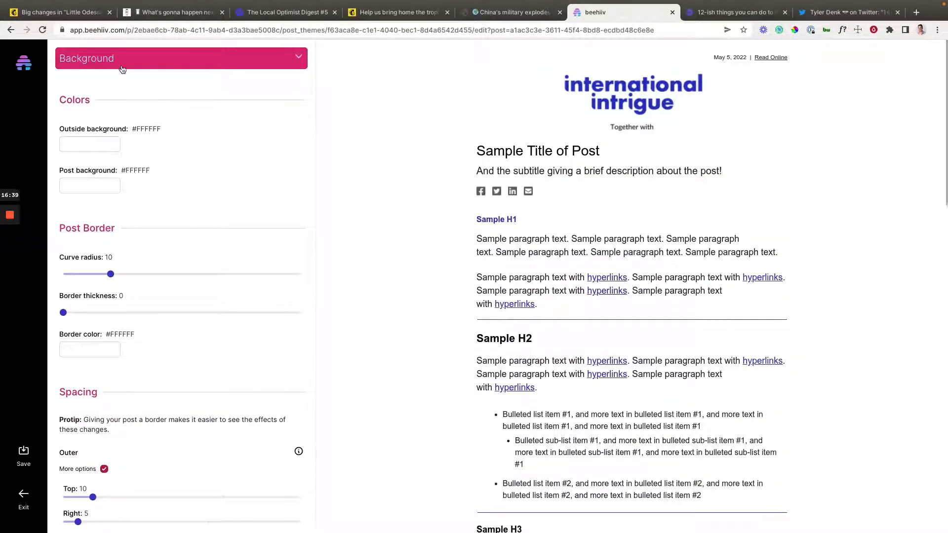
Step: Show the theme's Header Text settings and review the sample headings in the post preview
{"action": "left_click", "coordinate": [122, 69]}
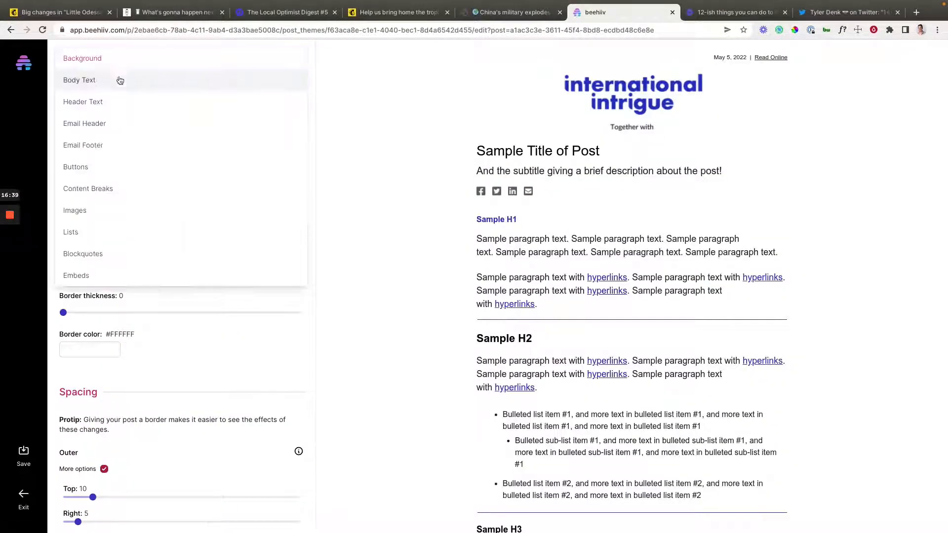
{"action": "left_click", "coordinate": [115, 104]}
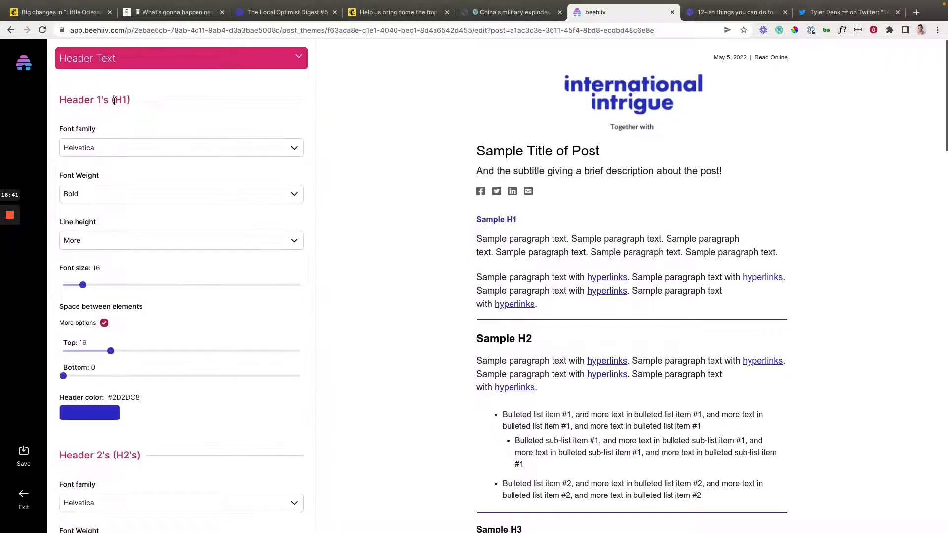
{"action": "scroll", "coordinate": [523, 200], "scroll_direction": "down", "scroll_amount": 4}
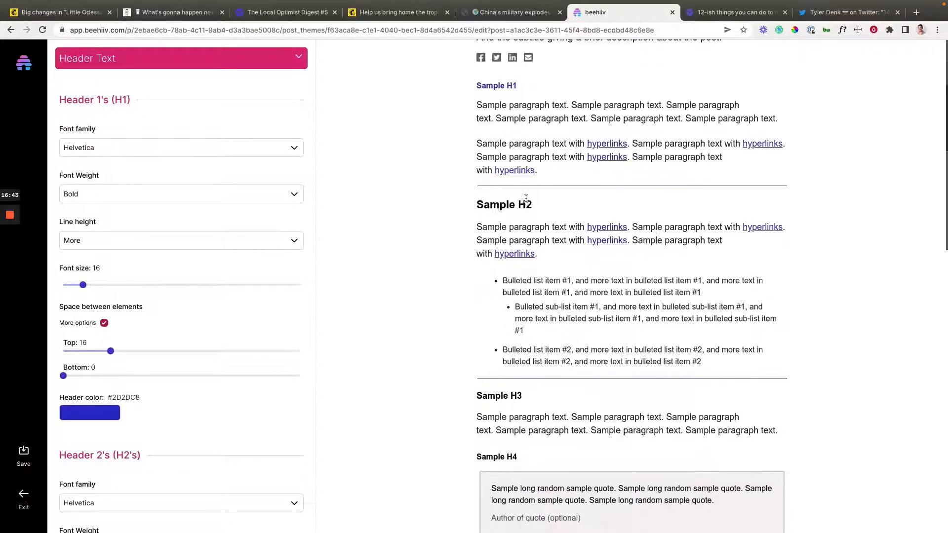
{"action": "scroll", "coordinate": [523, 202], "scroll_direction": "up", "scroll_amount": 4}
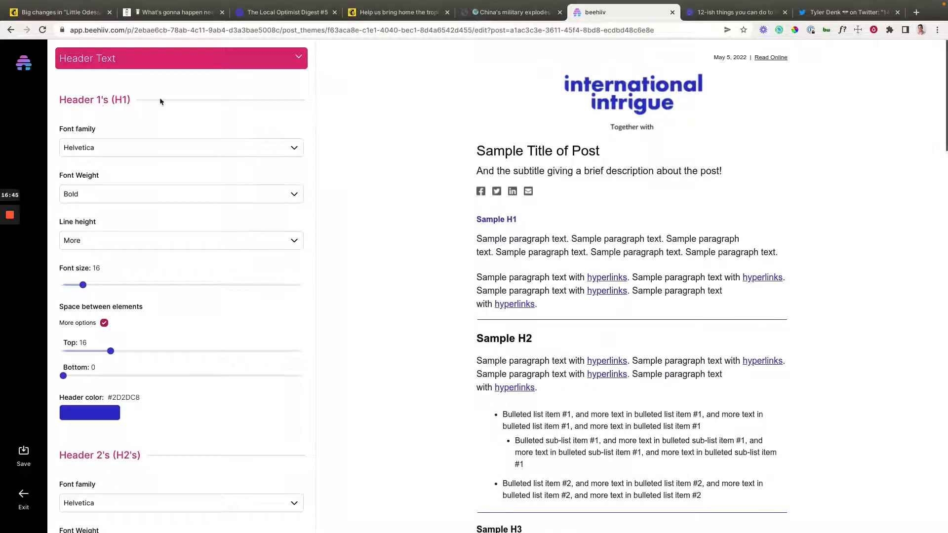
Step: Highlight the "Sample H1" heading in the preview, clear it, and keep Helvetica as the Header 1 font family
{"action": "left_click_drag", "start_coordinate": [520, 221], "coordinate": [473, 225]}
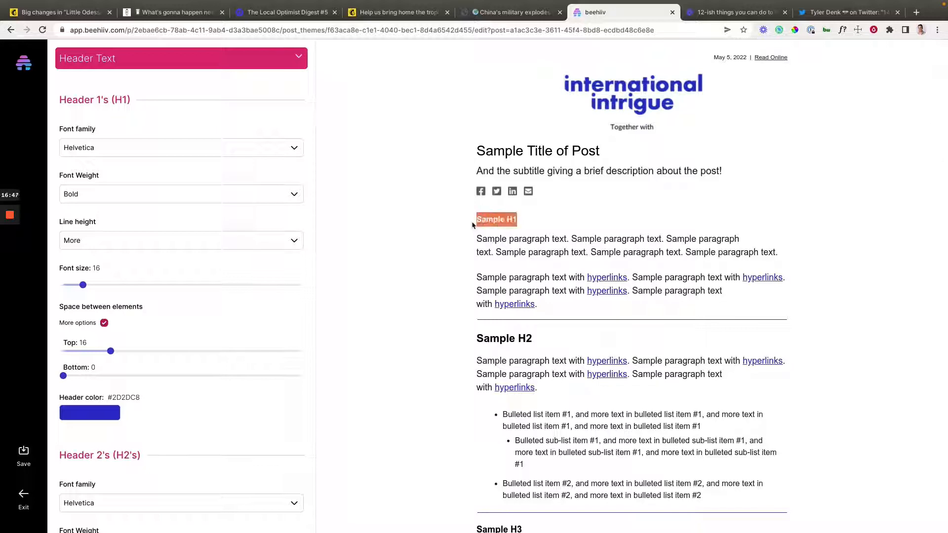
{"action": "triple_click", "coordinate": [478, 221]}
{"action": "left_click", "coordinate": [536, 249]}
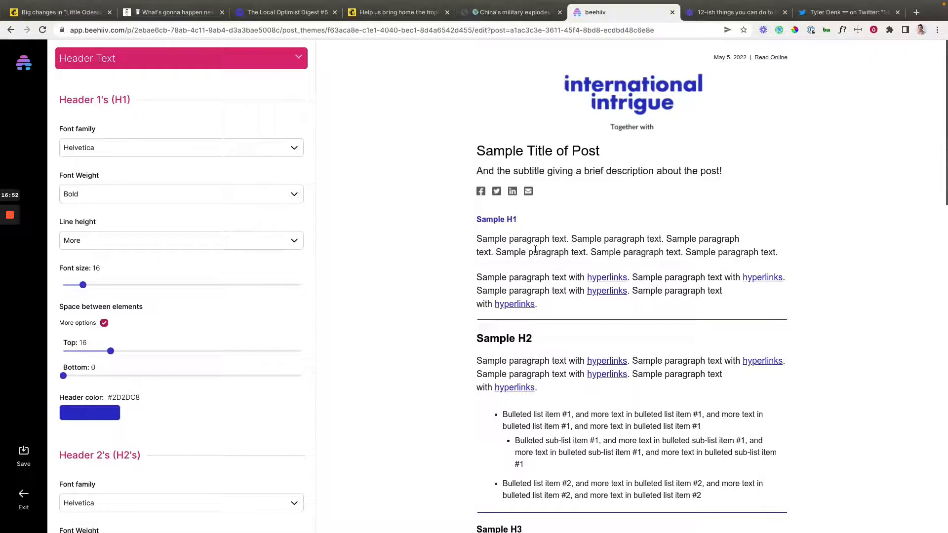
{"action": "left_click", "coordinate": [186, 153]}
{"action": "left_click", "coordinate": [188, 153]}
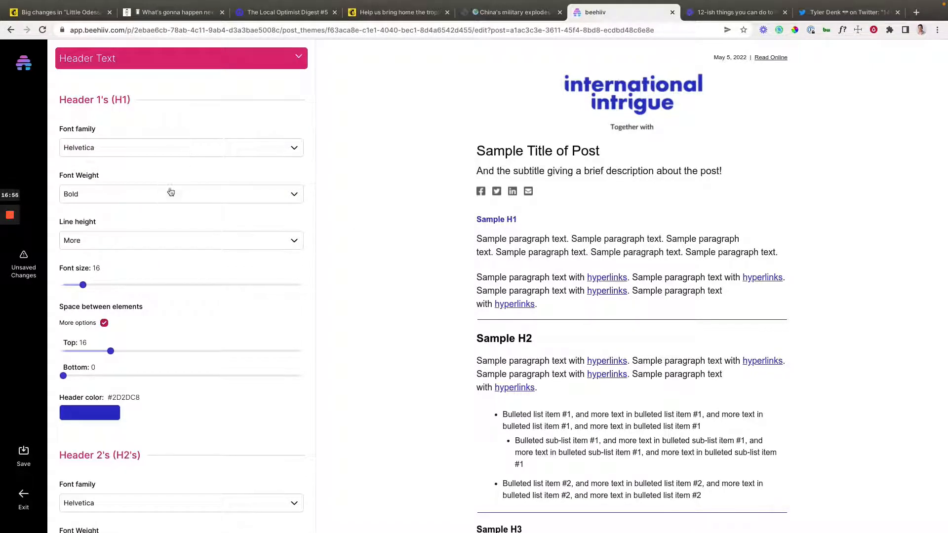
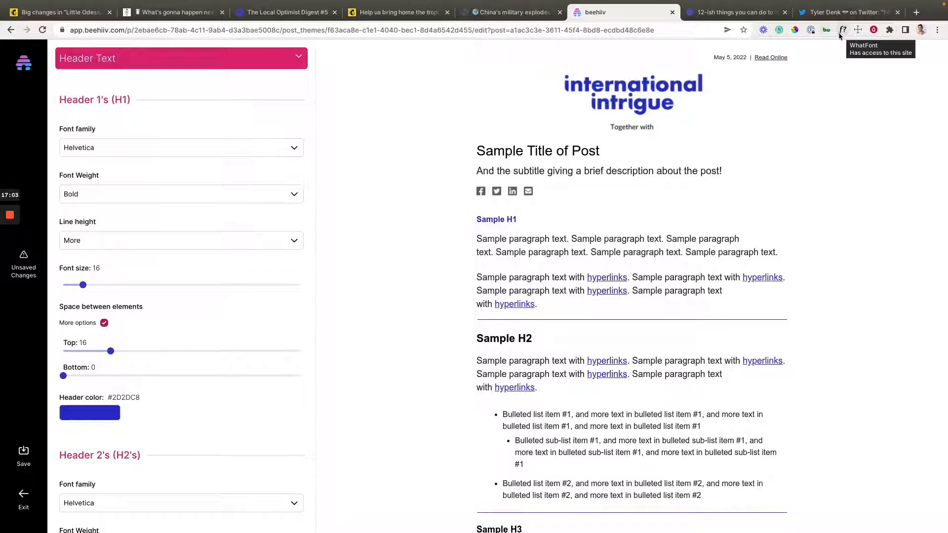
Step: In the International Intrigue newsletter, inspect the "China's military at a glance" heading with WhatFont and copy its color #131313
{"action": "key", "text": "ctrl+shift+Tab"}
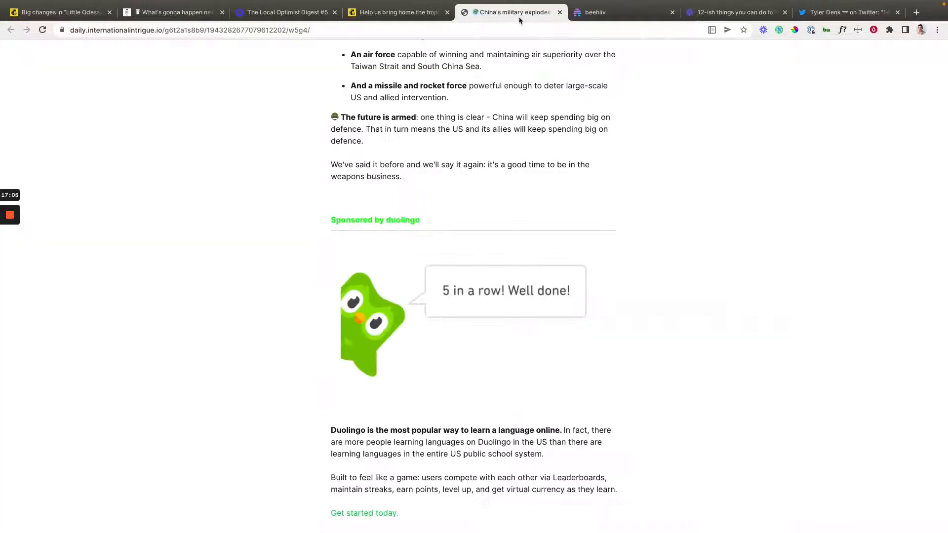
{"action": "left_click", "coordinate": [843, 33]}
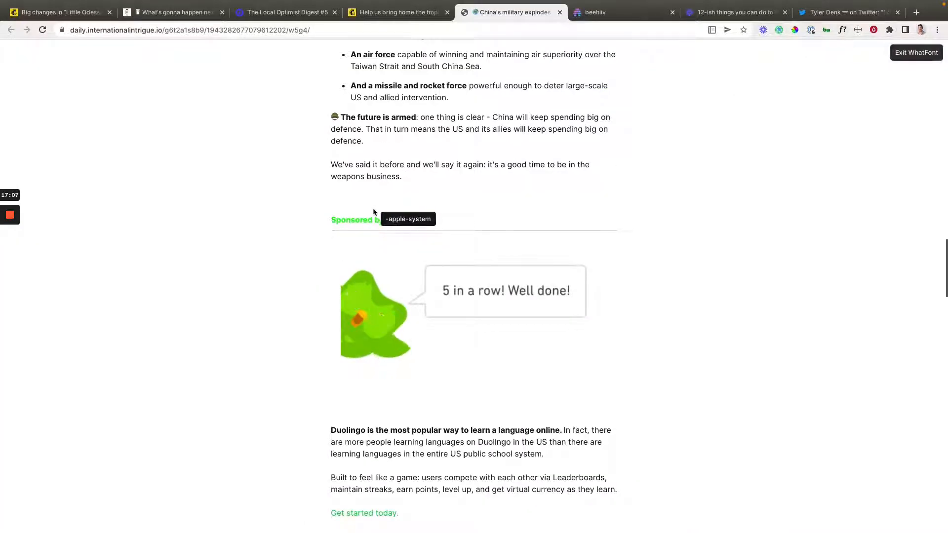
{"action": "scroll", "coordinate": [370, 188], "scroll_direction": "up", "scroll_amount": 5}
{"action": "scroll", "coordinate": [371, 189], "scroll_direction": "up", "scroll_amount": 7}
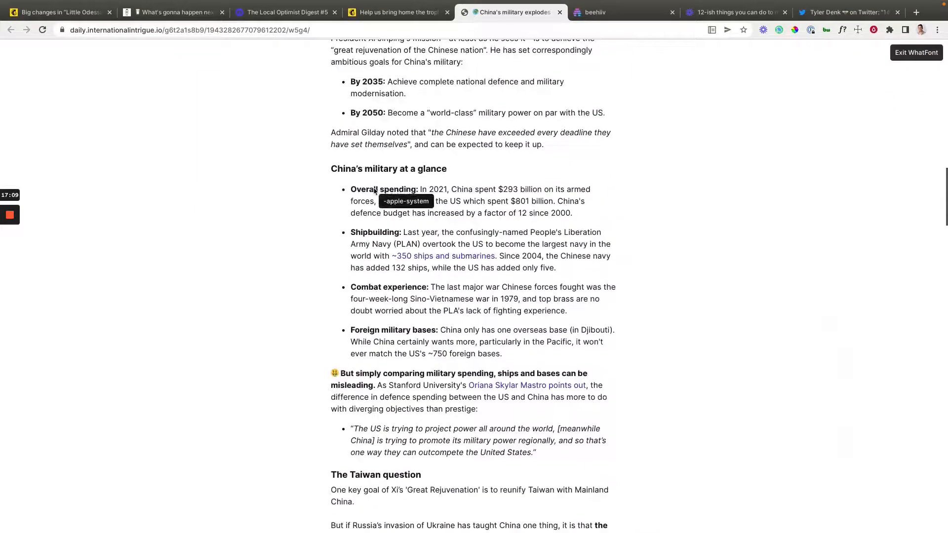
{"action": "left_click", "coordinate": [376, 171]}
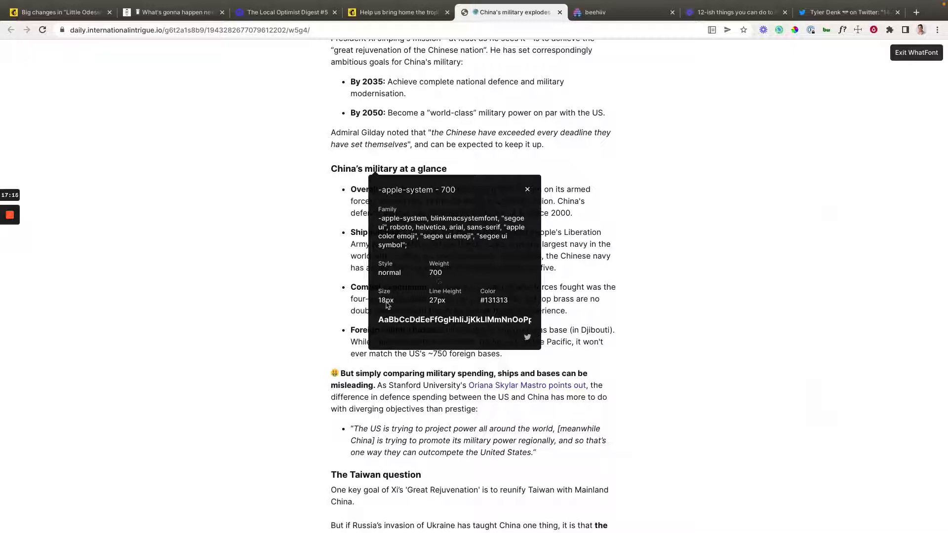
{"action": "double_click", "coordinate": [499, 302]}
{"action": "key", "text": "super+c"}
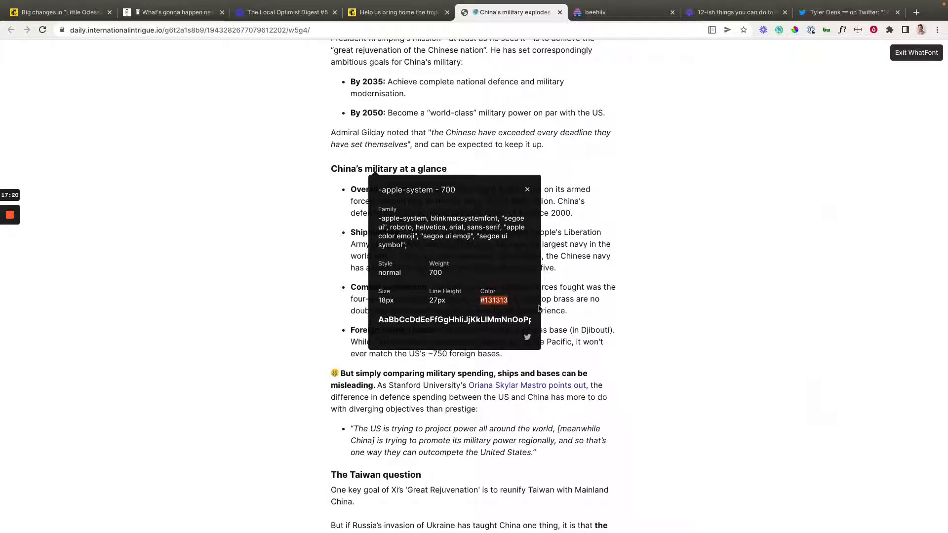
Step: Return to the beehiiv theme editor and bring the Header 2 settings into view
{"action": "left_click", "coordinate": [623, 12]}
{"action": "scroll", "coordinate": [201, 378], "scroll_direction": "down", "scroll_amount": 8}
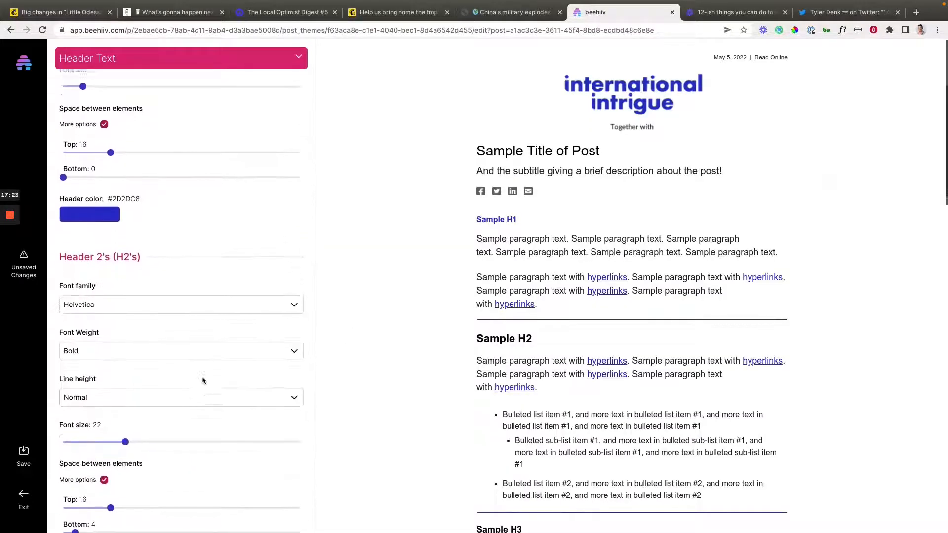
Step: Set the header color of the H2 headings to #131313
{"action": "scroll", "coordinate": [201, 381], "scroll_direction": "up", "scroll_amount": 1}
{"action": "scroll", "coordinate": [201, 381], "scroll_direction": "down", "scroll_amount": 2}
{"action": "left_click", "coordinate": [98, 356]}
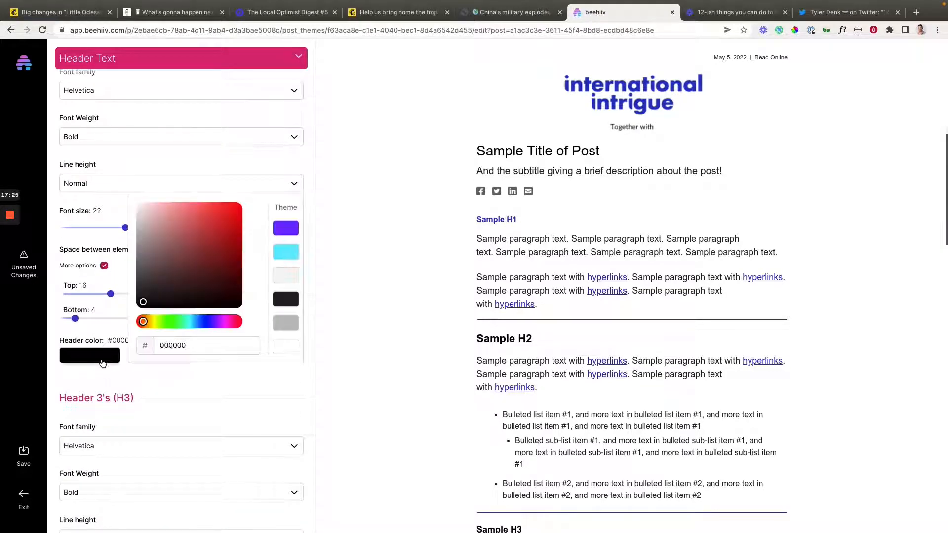
{"action": "double_click", "coordinate": [187, 345]}
{"action": "type", "text": "131313"}
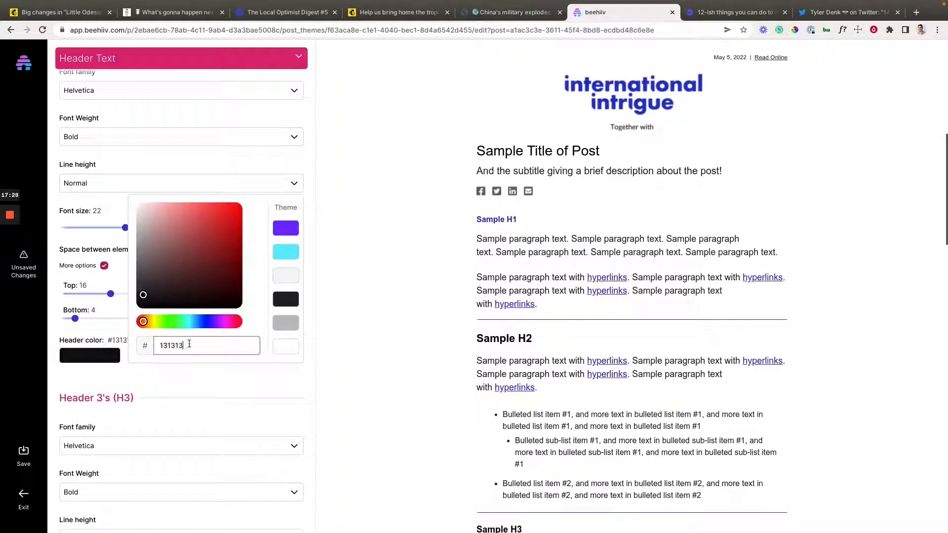
{"action": "left_click", "coordinate": [157, 376]}
Step: Set the header color of the H3 headings to #131313
{"action": "scroll", "coordinate": [159, 378], "scroll_direction": "down", "scroll_amount": 3}
{"action": "scroll", "coordinate": [158, 379], "scroll_direction": "down", "scroll_amount": 4}
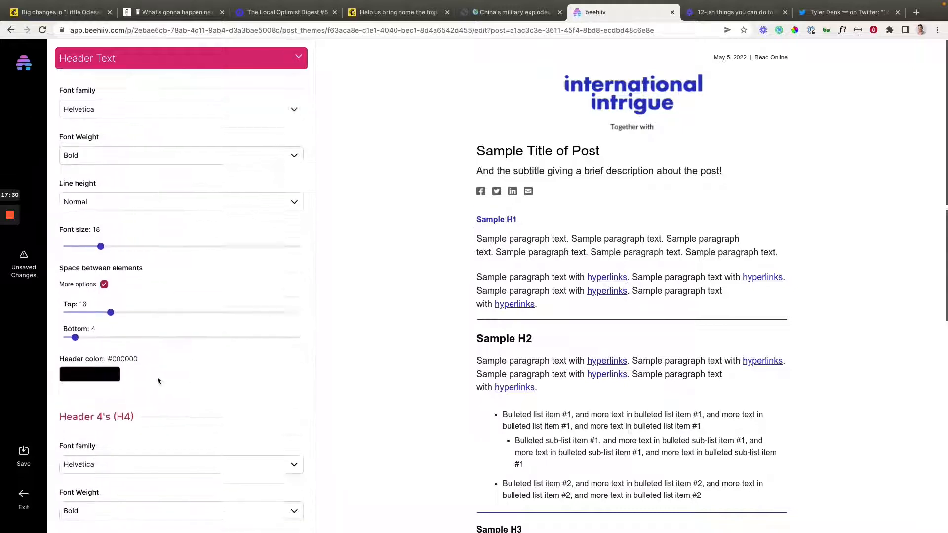
{"action": "left_click", "coordinate": [90, 360]}
{"action": "double_click", "coordinate": [172, 353]}
{"action": "type", "text": "131313"}
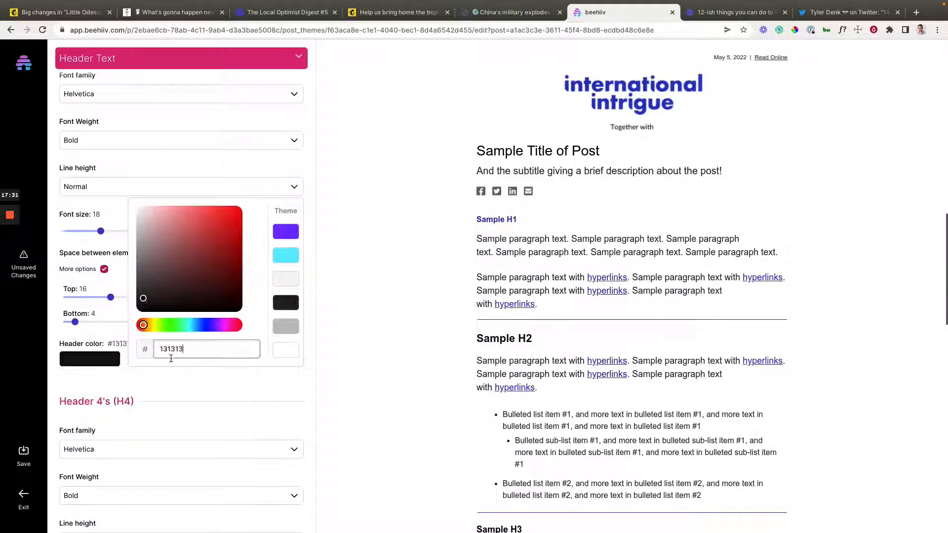
{"action": "left_click", "coordinate": [163, 381]}
Step: Set the header color of the H4 headings to #131313
{"action": "scroll", "coordinate": [166, 382], "scroll_direction": "down", "scroll_amount": 7}
{"action": "left_click", "coordinate": [111, 361]}
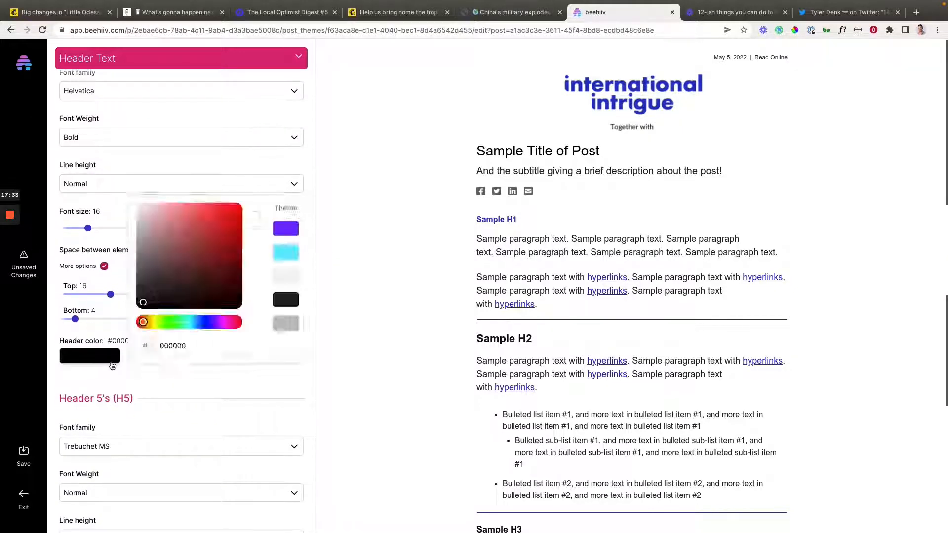
{"action": "left_click", "coordinate": [113, 361]}
{"action": "left_click", "coordinate": [117, 357]}
{"action": "left_click", "coordinate": [170, 348]}
{"action": "double_click", "coordinate": [169, 348]}
{"action": "type", "text": "131313"}
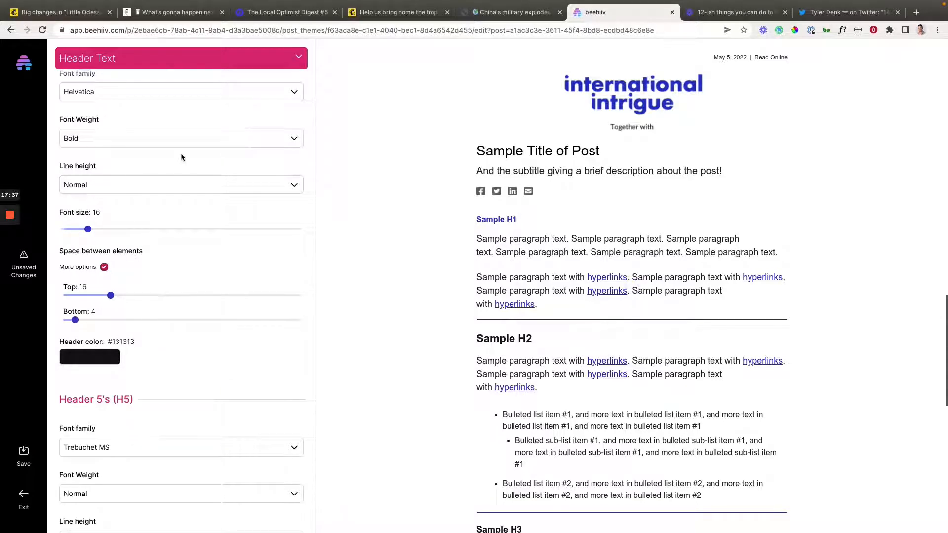
Step: Set the font color in the Body Text settings to #131313
{"action": "left_click", "coordinate": [159, 63]}
{"action": "left_click", "coordinate": [147, 85]}
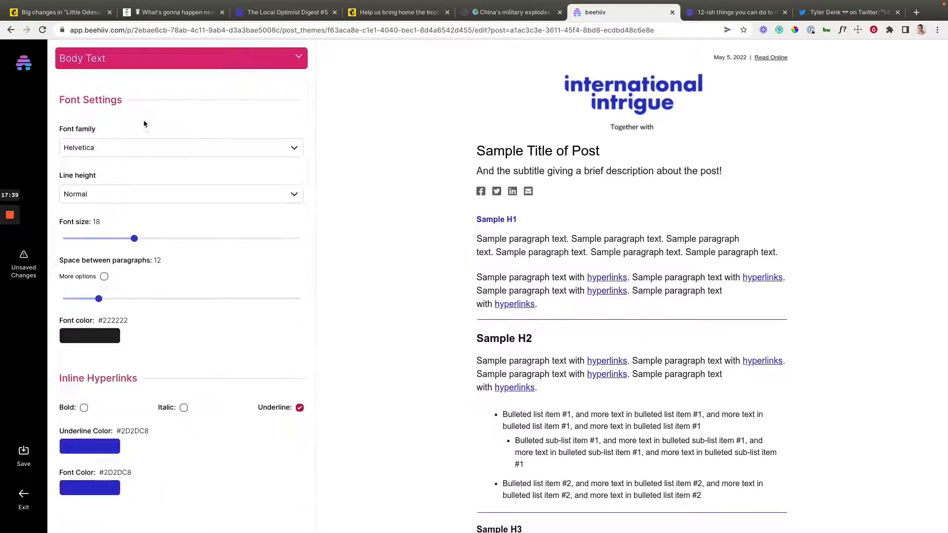
{"action": "left_click", "coordinate": [108, 335]}
{"action": "double_click", "coordinate": [159, 327]}
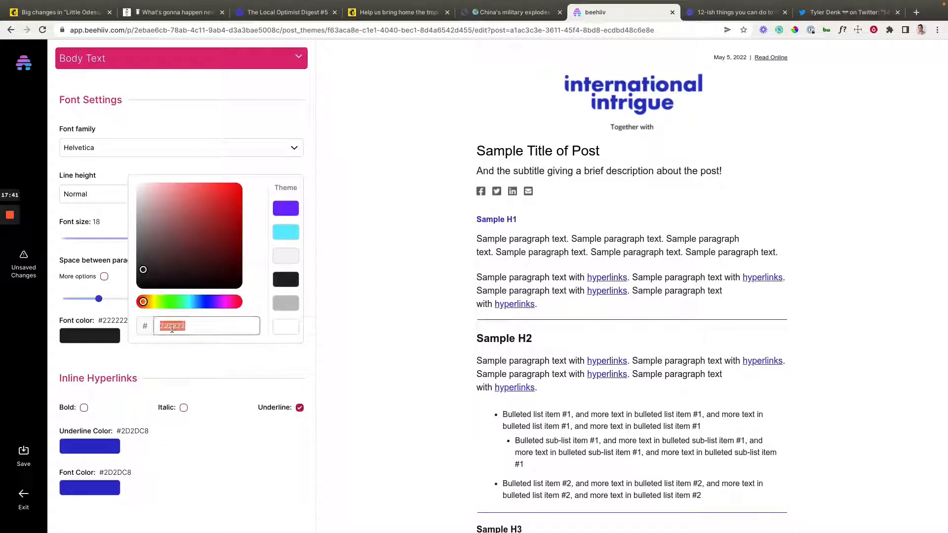
{"action": "type", "text": "131313"}
{"action": "left_click", "coordinate": [170, 359]}
Step: Set the color of the content breaks to #131313
{"action": "left_click", "coordinate": [121, 68]}
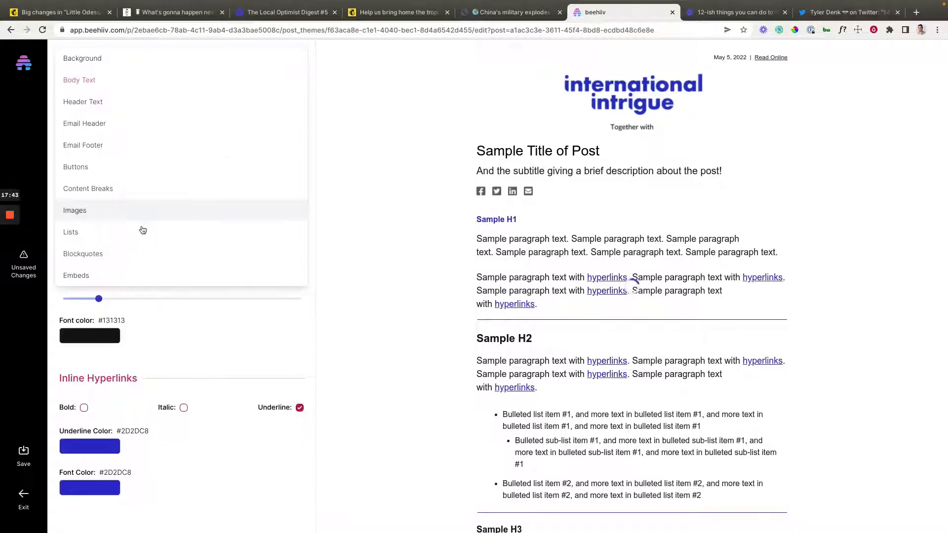
{"action": "left_click", "coordinate": [137, 192]}
{"action": "left_click", "coordinate": [104, 152]}
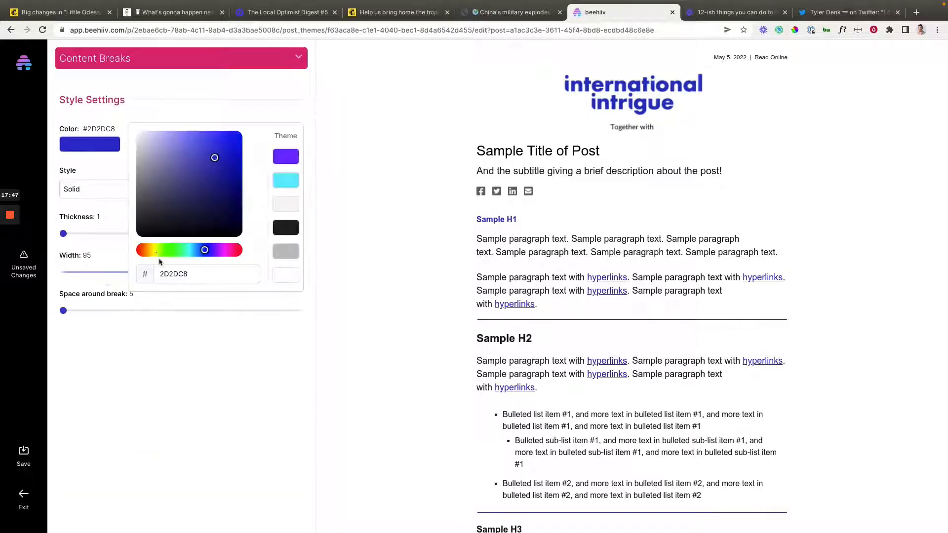
{"action": "double_click", "coordinate": [170, 274]}
{"action": "key", "text": "super+v"}
{"action": "left_click", "coordinate": [163, 364]}
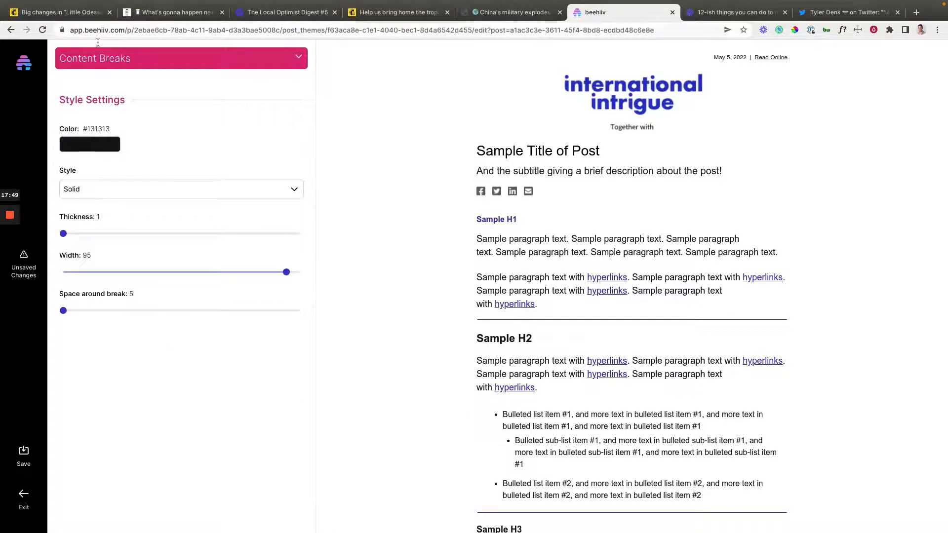
Step: Review the Header Text settings and compare them with the section headings and divider lines in the published International Intrigue newsletter
{"action": "left_click", "coordinate": [98, 59]}
{"action": "left_click", "coordinate": [116, 106]}
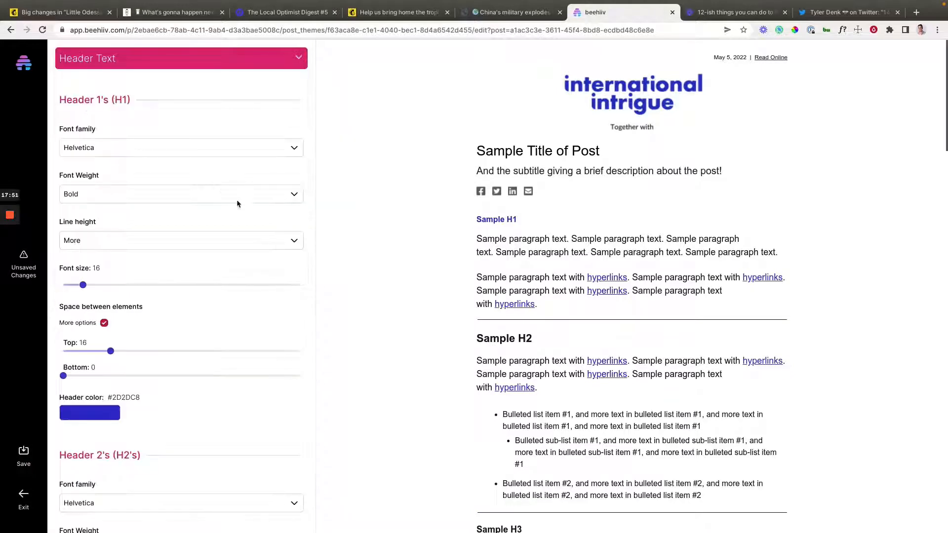
{"action": "scroll", "coordinate": [237, 203], "scroll_direction": "down", "scroll_amount": 3}
{"action": "scroll", "coordinate": [237, 203], "scroll_direction": "up", "scroll_amount": 3}
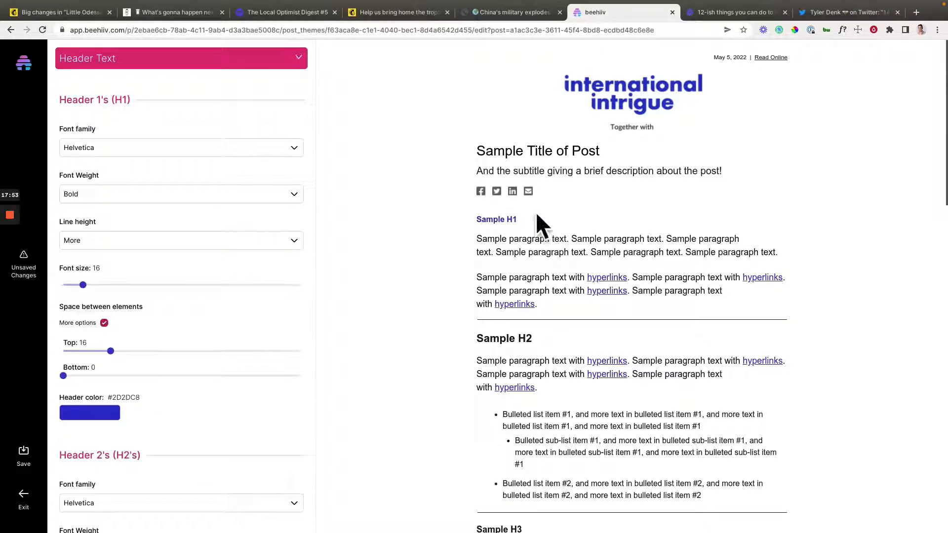
{"action": "left_click", "coordinate": [478, 16]}
{"action": "scroll", "coordinate": [444, 176], "scroll_direction": "up", "scroll_amount": 5}
{"action": "scroll", "coordinate": [444, 176], "scroll_direction": "up", "scroll_amount": 10}
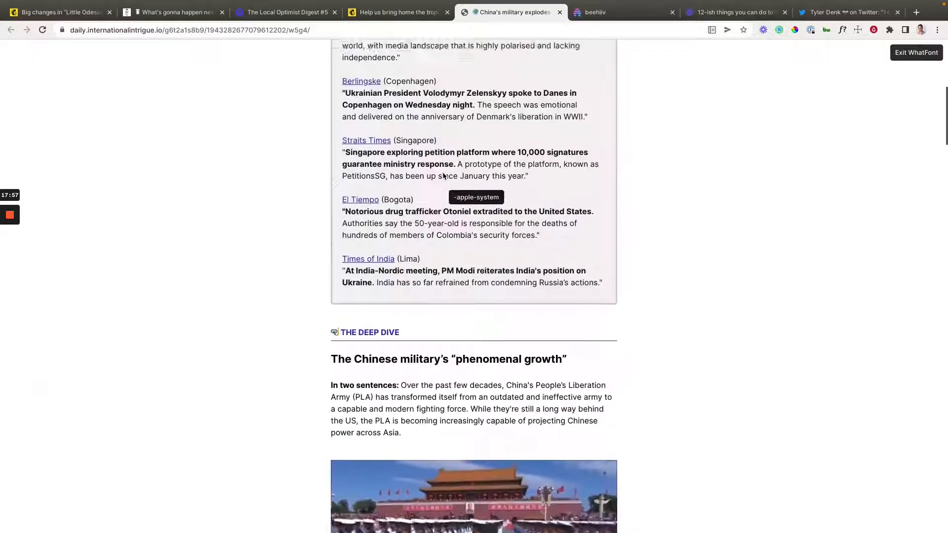
{"action": "scroll", "coordinate": [440, 188], "scroll_direction": "down", "scroll_amount": 5}
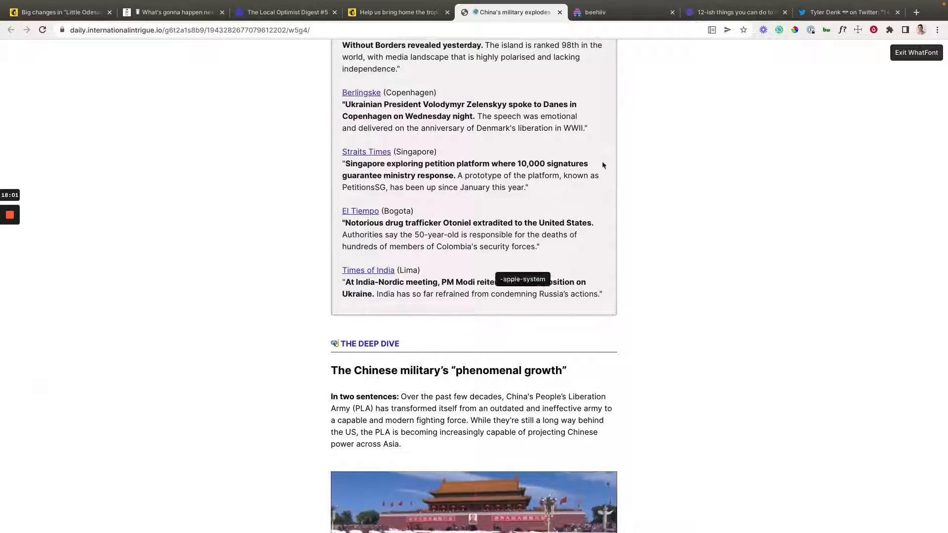
{"action": "mouse_move", "coordinate": [640, 19]}
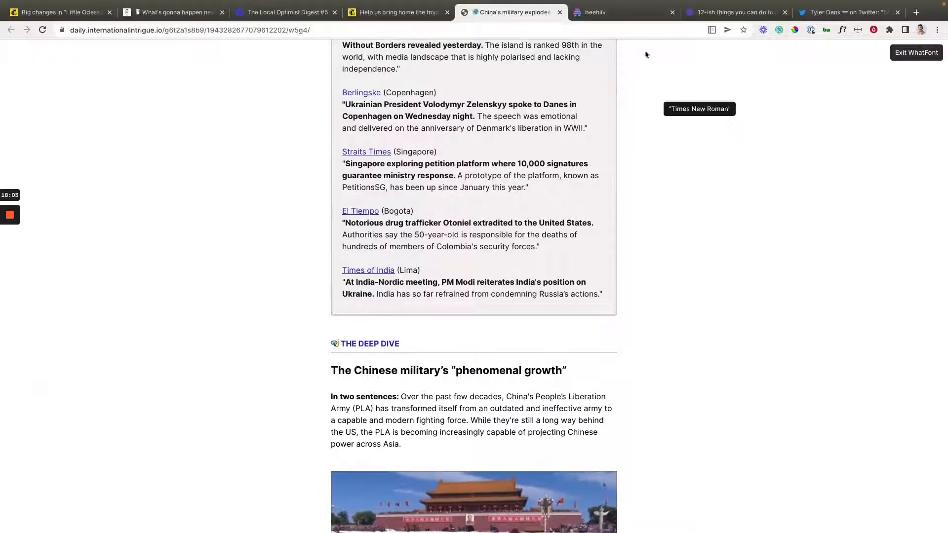
{"action": "left_click", "coordinate": [608, 11]}
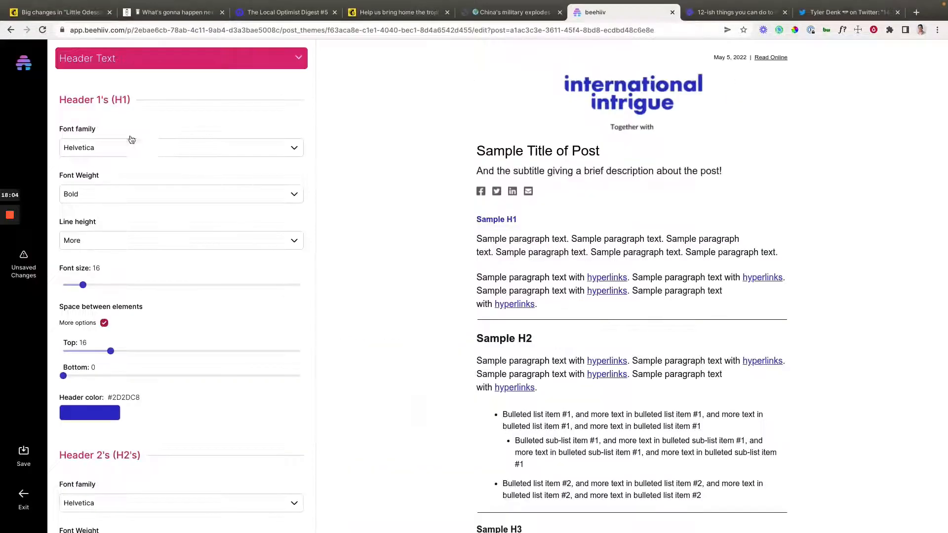
Step: Check the Content Breaks settings, then save the theme and exit to the post editor
{"action": "left_click", "coordinate": [150, 58]}
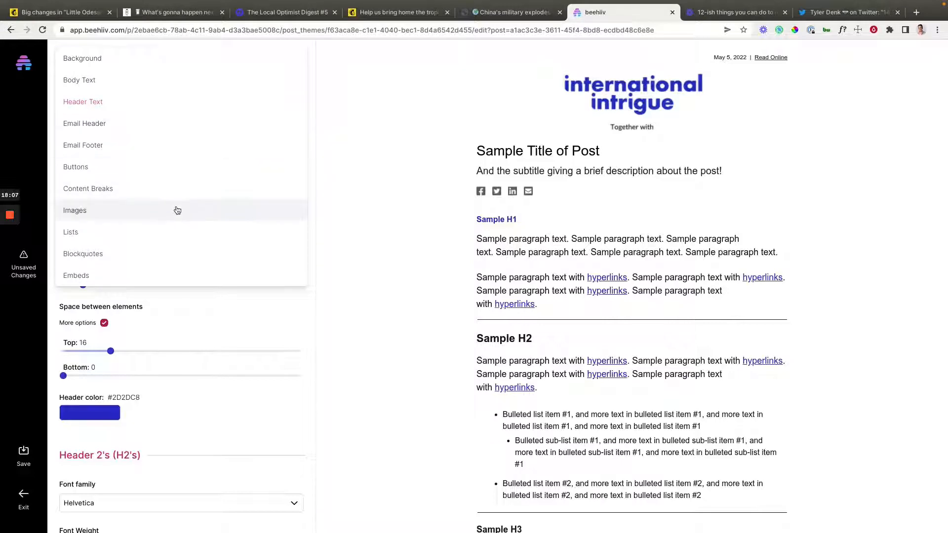
{"action": "left_click", "coordinate": [134, 191]}
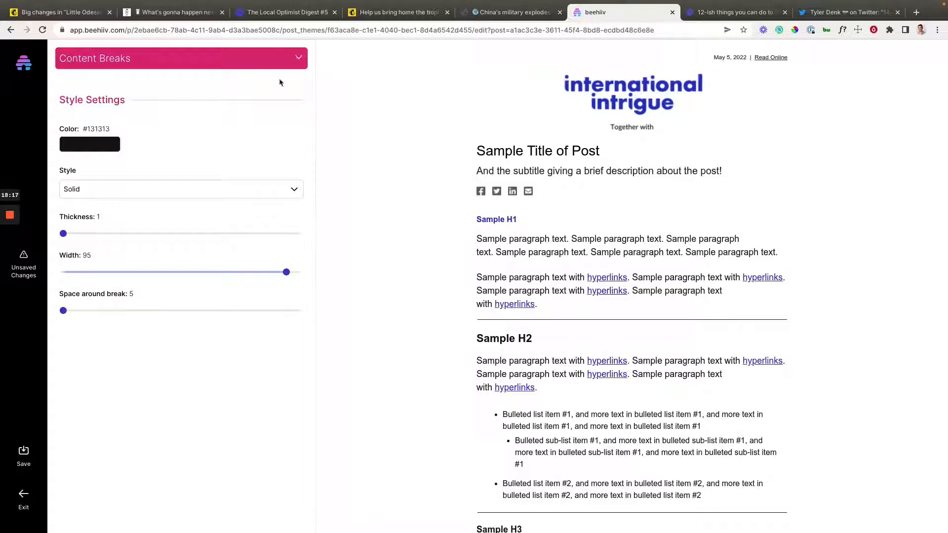
{"action": "left_click", "coordinate": [20, 472]}
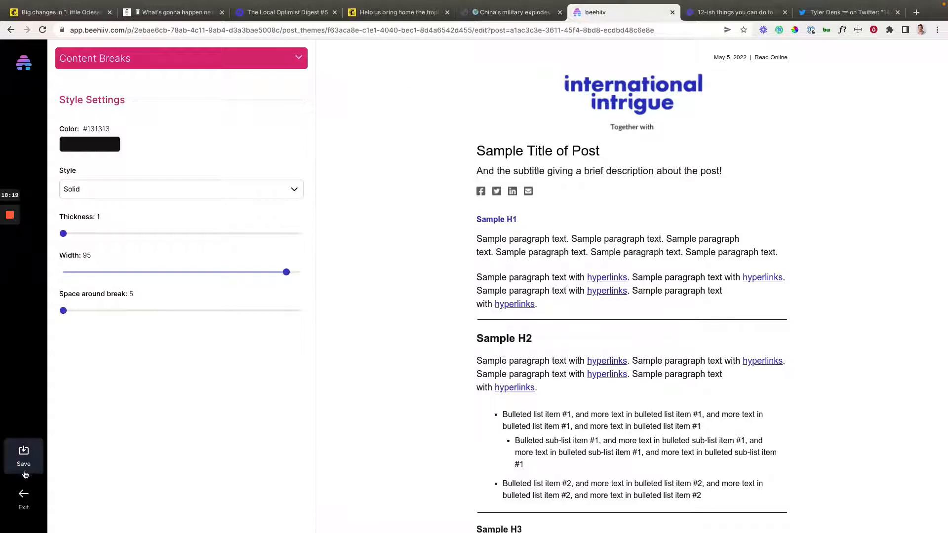
{"action": "left_click", "coordinate": [24, 497]}
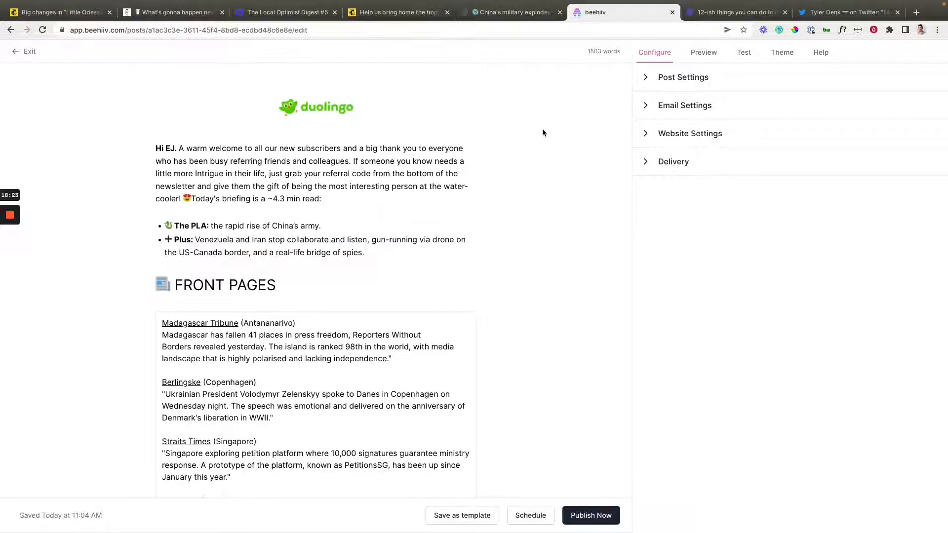
Step: Preview the post as an email and examine the FRONT PAGES and THE DEEP DIVE section headings
{"action": "left_click", "coordinate": [695, 53]}
{"action": "scroll", "coordinate": [391, 297], "scroll_direction": "down", "scroll_amount": 2}
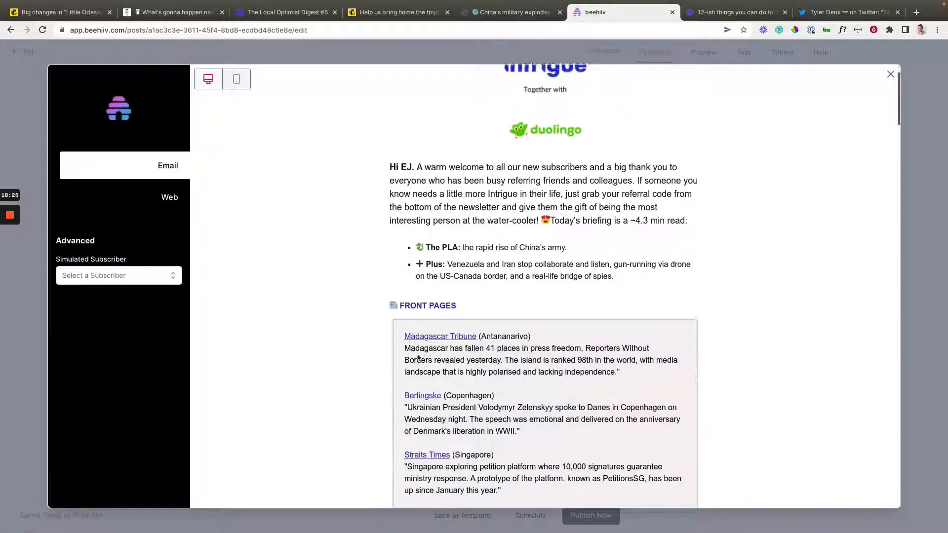
{"action": "left_click_drag", "start_coordinate": [388, 272], "coordinate": [462, 276]}
{"action": "scroll", "coordinate": [440, 313], "scroll_direction": "down", "scroll_amount": 8}
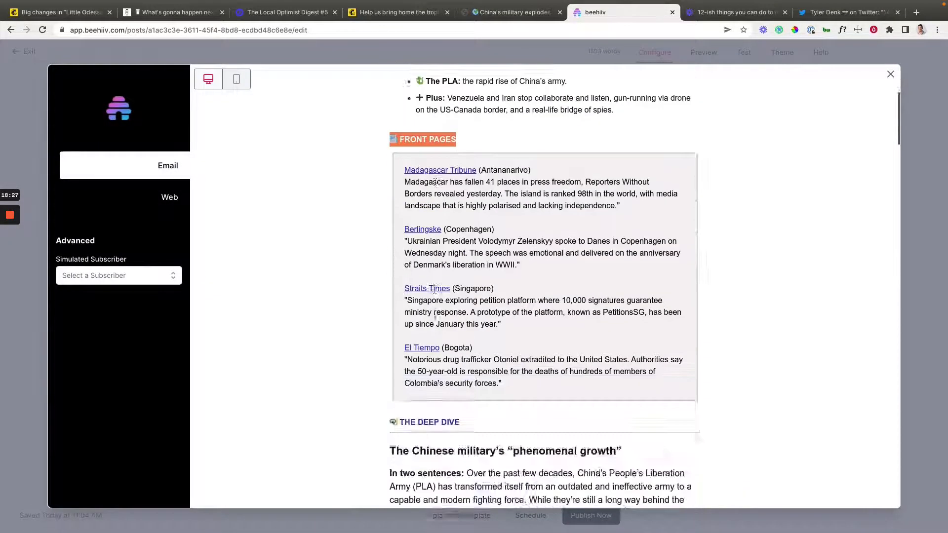
{"action": "left_click_drag", "start_coordinate": [394, 168], "coordinate": [462, 172]}
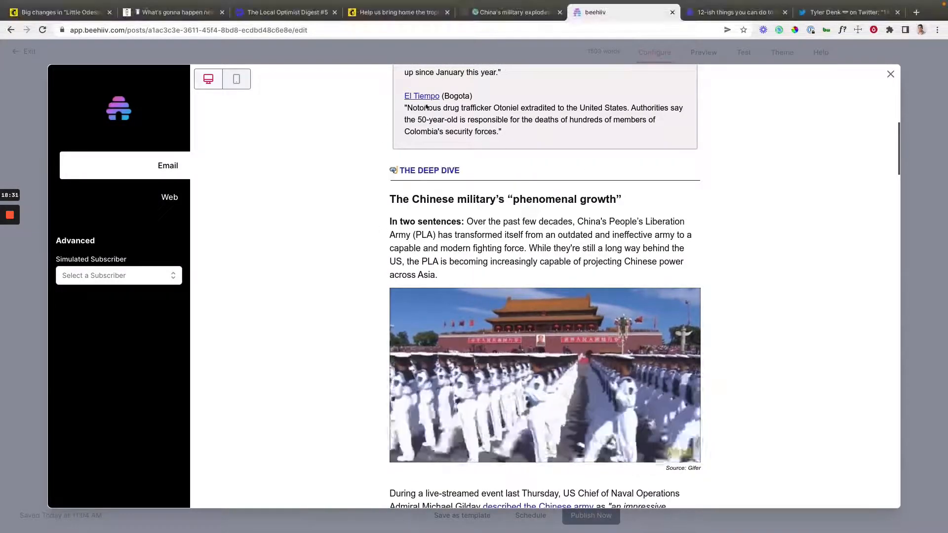
Step: Try to inspect THE DEEP DIVE heading in the published newsletter with WhatFont, and exit the font inspector
{"action": "left_click", "coordinate": [509, 14]}
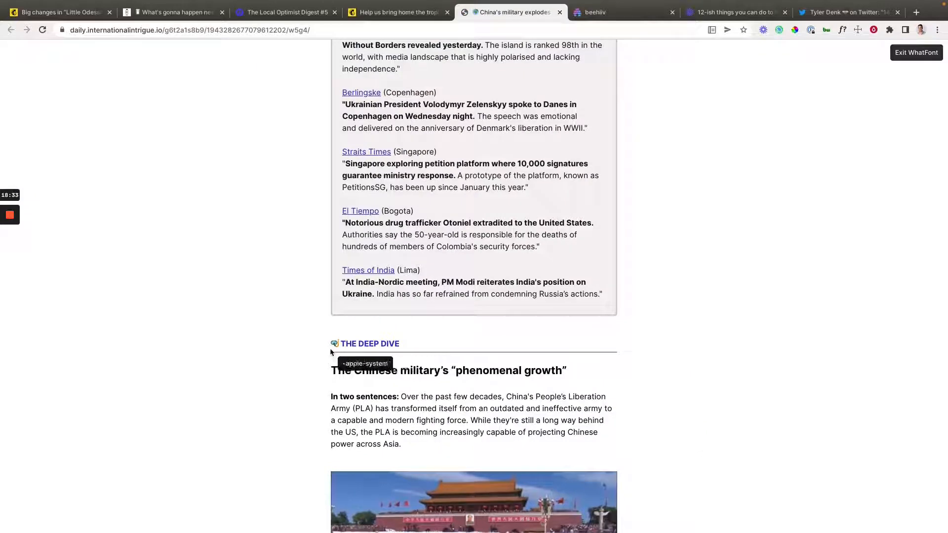
{"action": "left_click_drag", "start_coordinate": [334, 351], "coordinate": [411, 355]}
{"action": "left_click", "coordinate": [413, 357]}
{"action": "left_click", "coordinate": [298, 316]}
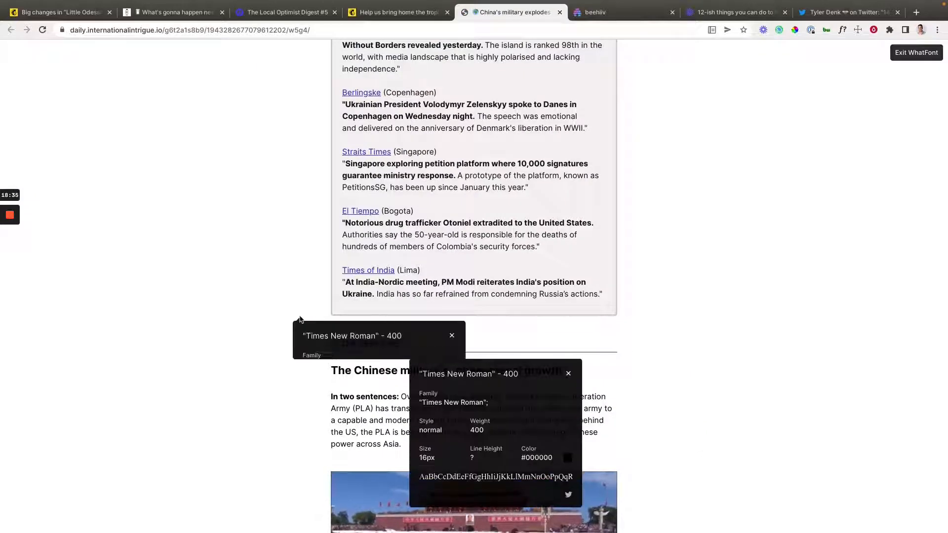
{"action": "left_click", "coordinate": [284, 304]}
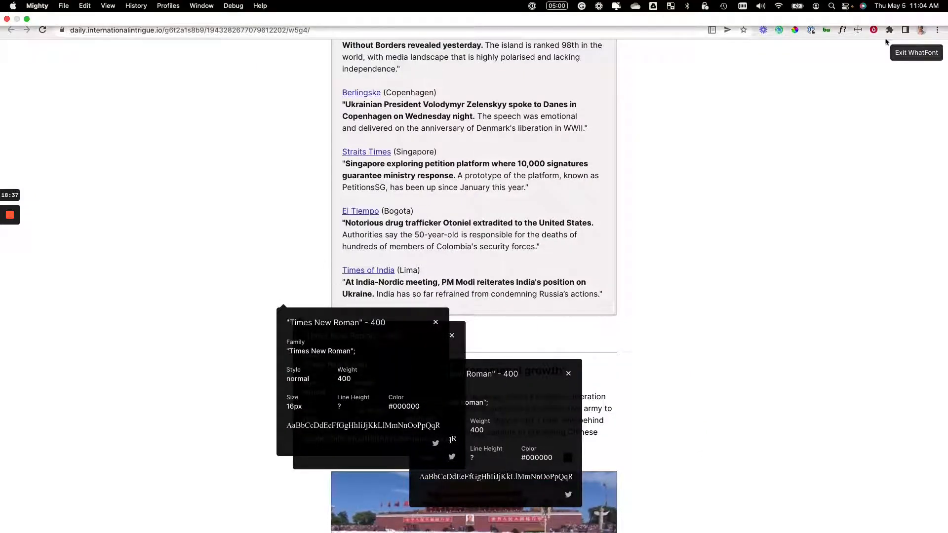
{"action": "left_click", "coordinate": [917, 53]}
Step: Return to the beehiiv email preview, close it and open the post's theme for editing
{"action": "left_click", "coordinate": [648, 13]}
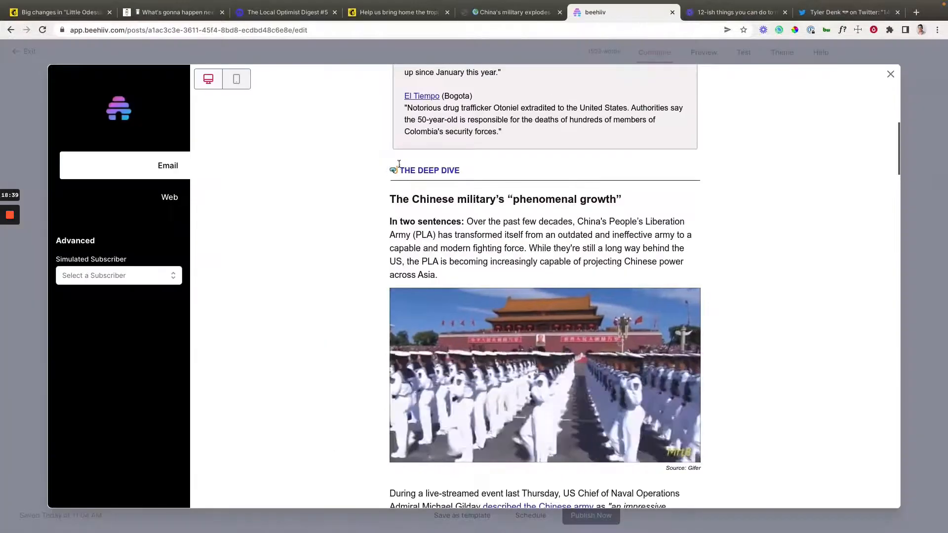
{"action": "scroll", "coordinate": [539, 186], "scroll_direction": "up", "scroll_amount": 3}
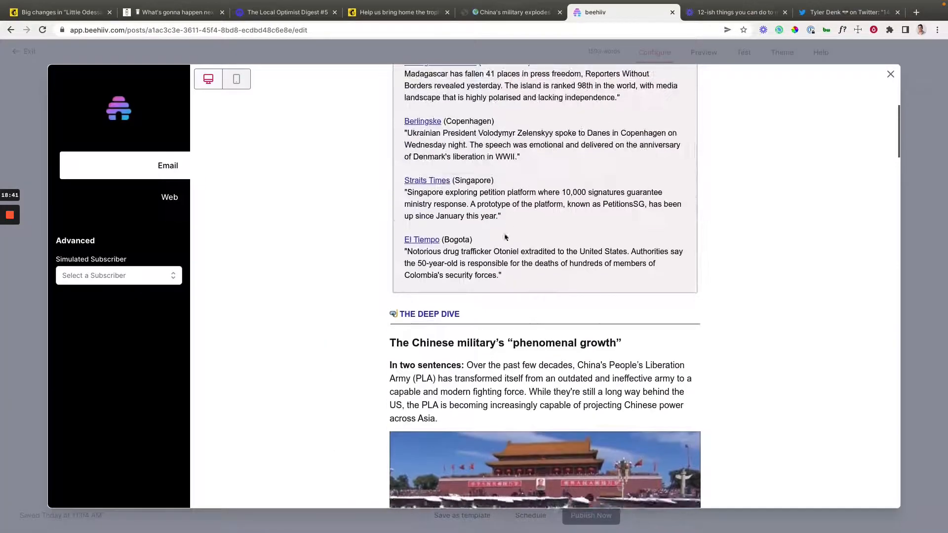
{"action": "left_click", "coordinate": [891, 74]}
{"action": "left_click", "coordinate": [771, 52]}
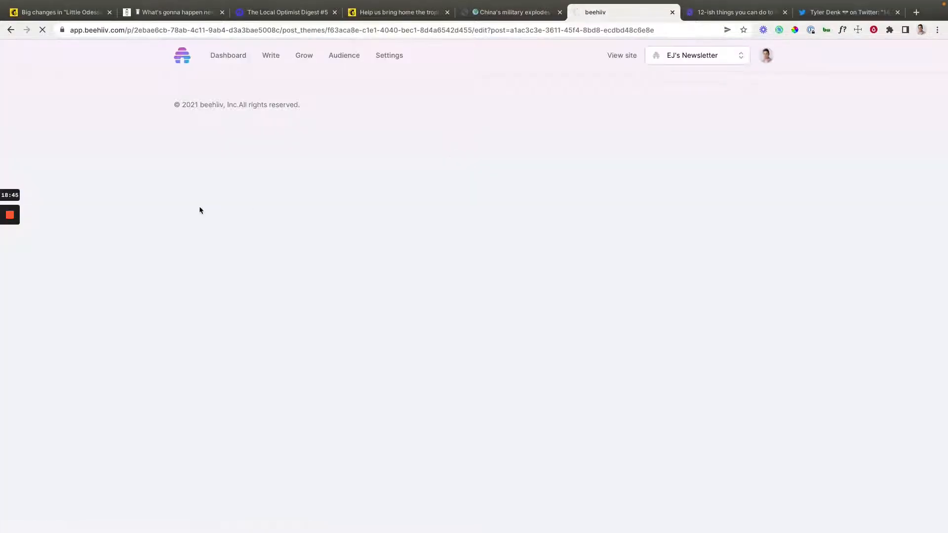
Step: Inspect the font of the headline about the Chinese military's “phenomenal growth” in the published newsletter with WhatFont
{"action": "left_click", "coordinate": [544, 16]}
{"action": "left_click", "coordinate": [842, 29]}
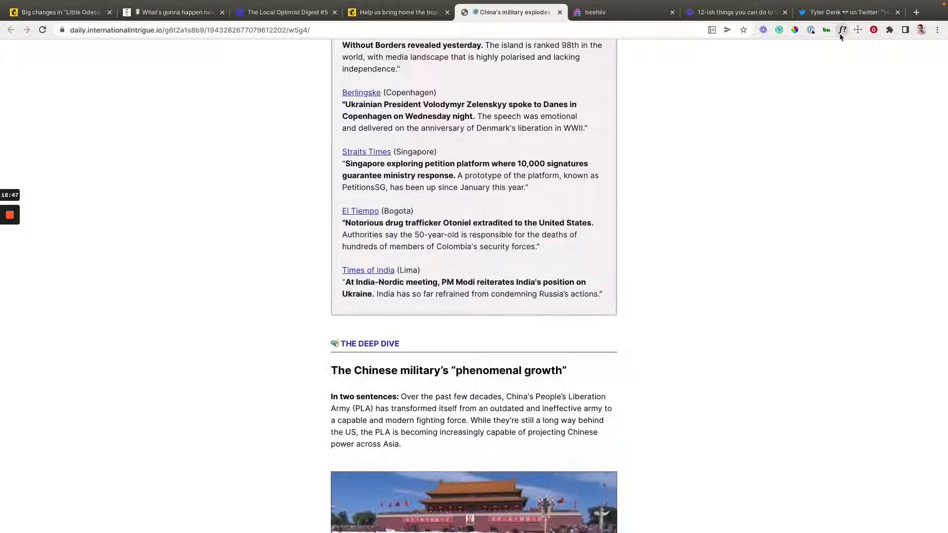
{"action": "left_click", "coordinate": [394, 376]}
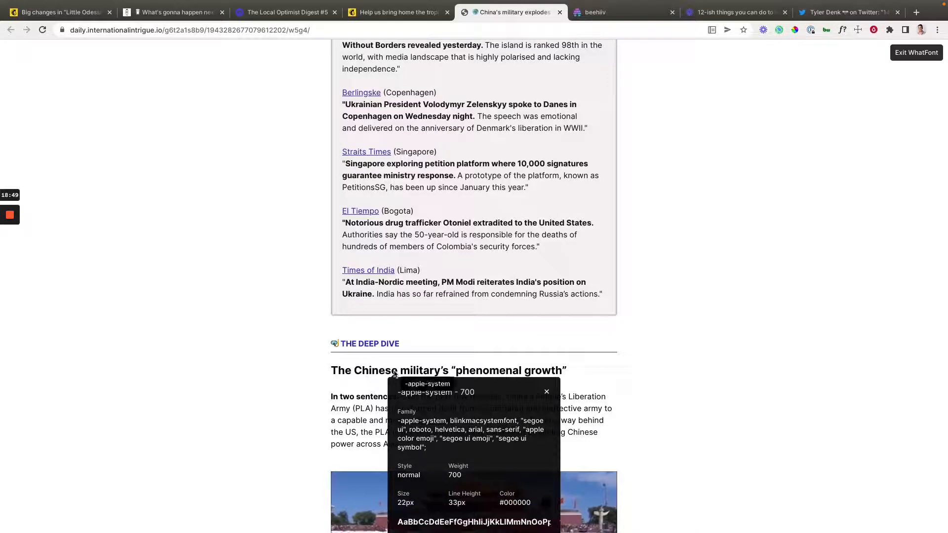
Step: Switch back to the beehiiv theme editor and examine the Sample H2 heading in the theme preview
{"action": "left_click", "coordinate": [608, 12]}
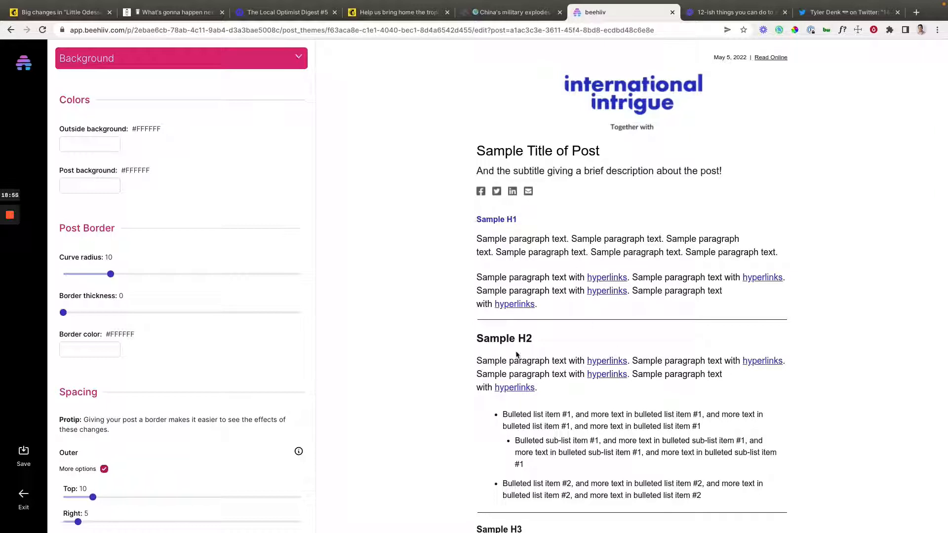
{"action": "scroll", "coordinate": [515, 334], "scroll_direction": "down", "scroll_amount": 2}
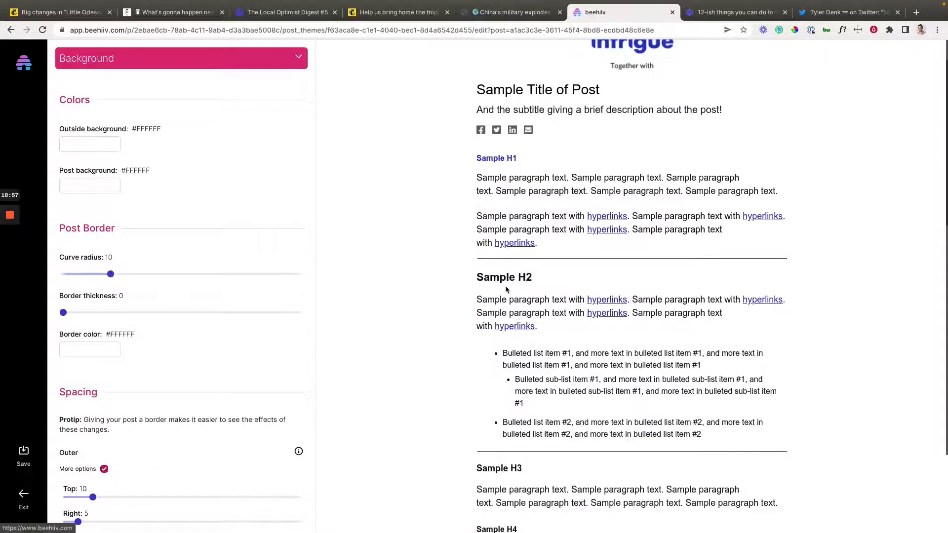
{"action": "left_click_drag", "start_coordinate": [476, 279], "coordinate": [599, 281]}
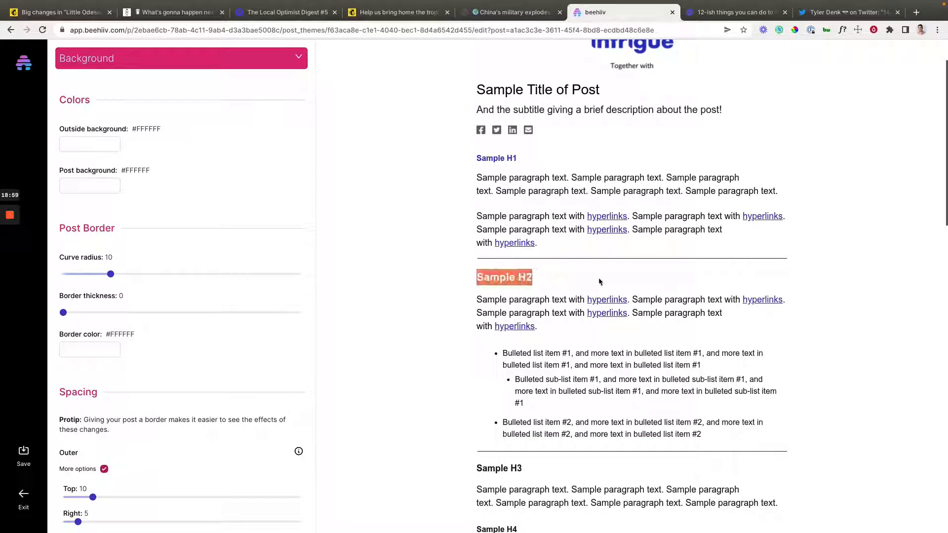
Step: Open the Header Text settings of the theme and review the font, spacing and color options for H1, H2 and H3
{"action": "left_click", "coordinate": [595, 282]}
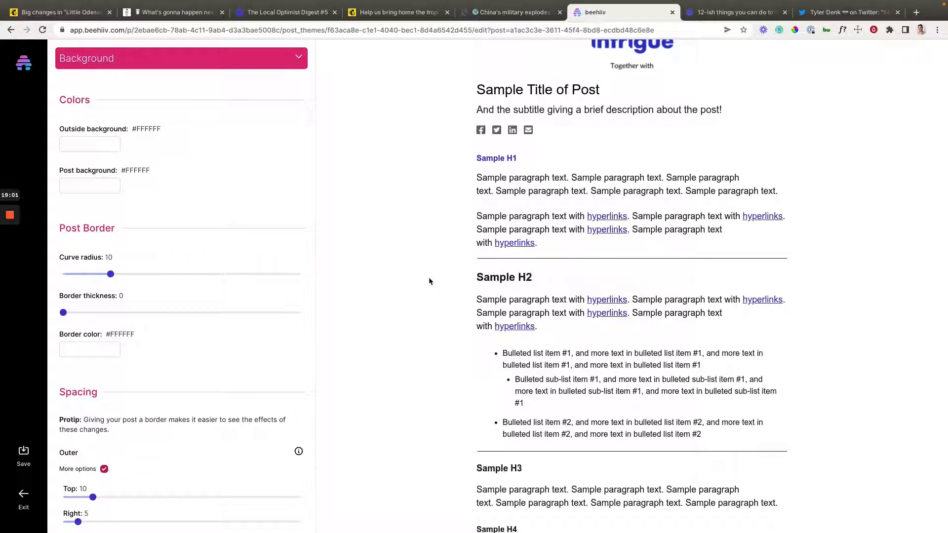
{"action": "triple_click", "coordinate": [506, 281]}
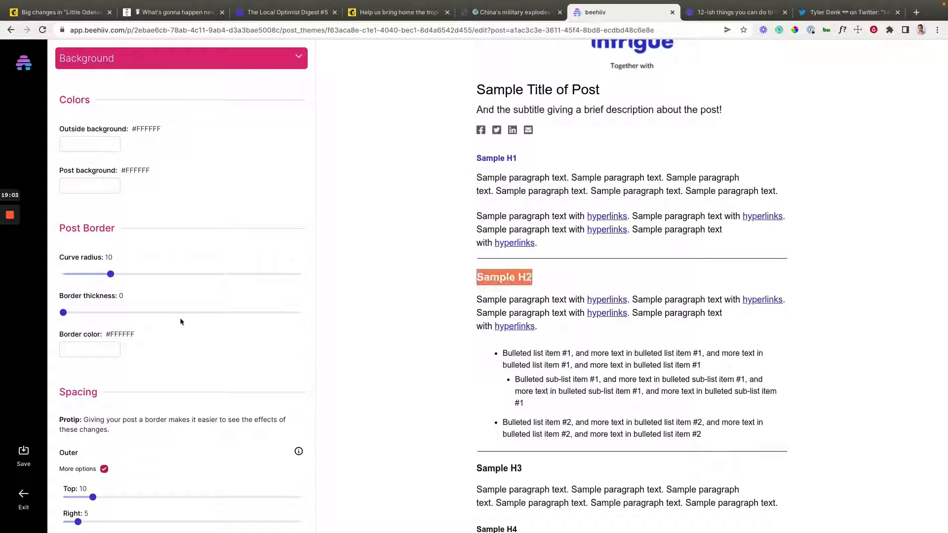
{"action": "scroll", "coordinate": [179, 318], "scroll_direction": "down", "scroll_amount": 3}
{"action": "left_click", "coordinate": [113, 58]}
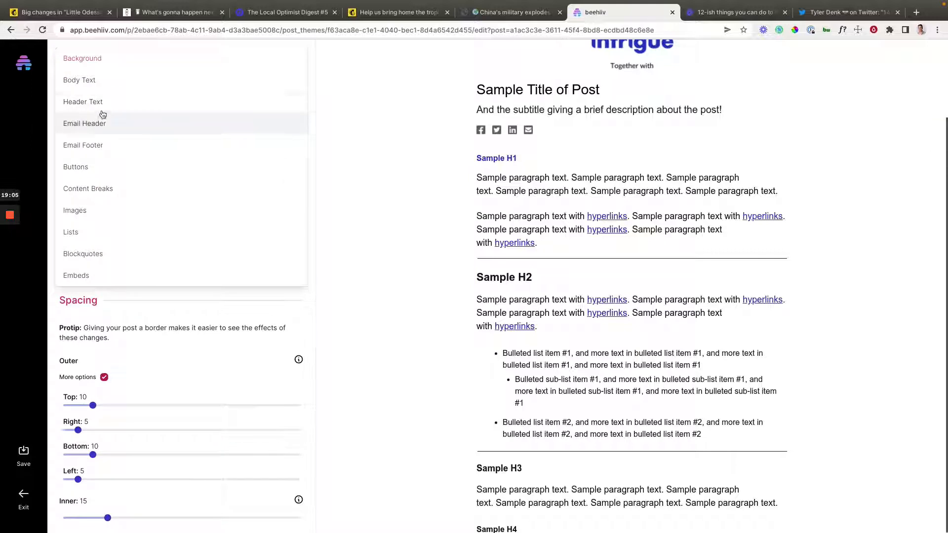
{"action": "left_click", "coordinate": [109, 104]}
{"action": "scroll", "coordinate": [102, 246], "scroll_direction": "down", "scroll_amount": 3}
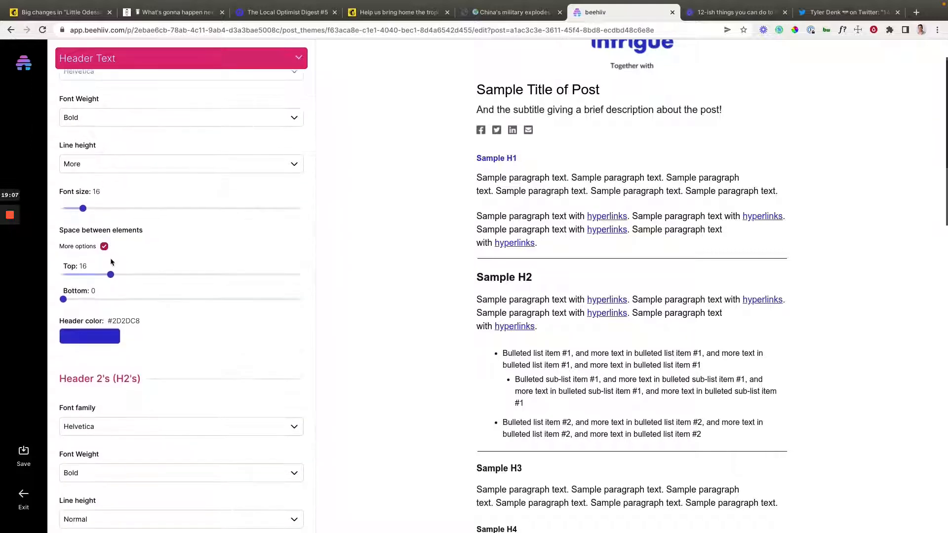
{"action": "scroll", "coordinate": [198, 116], "scroll_direction": "up", "scroll_amount": 3}
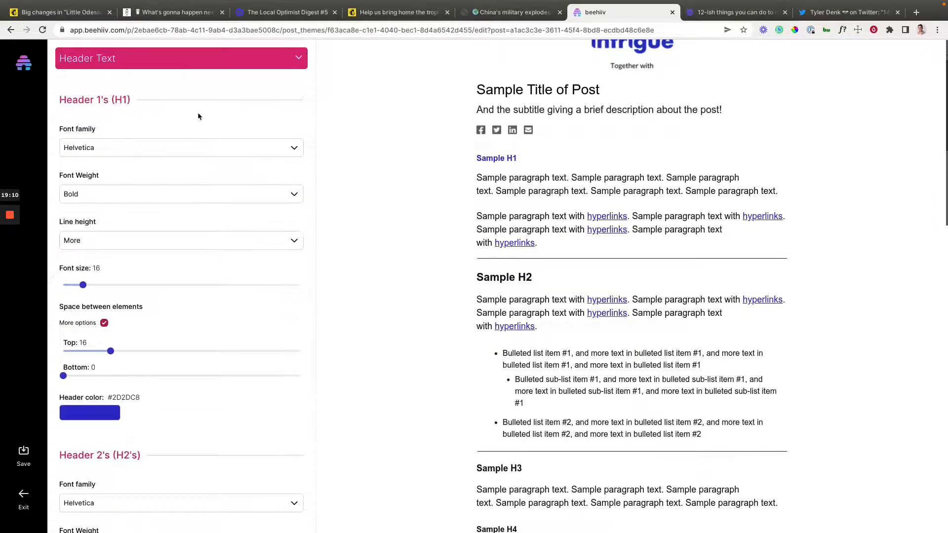
{"action": "scroll", "coordinate": [172, 321], "scroll_direction": "down", "scroll_amount": 15}
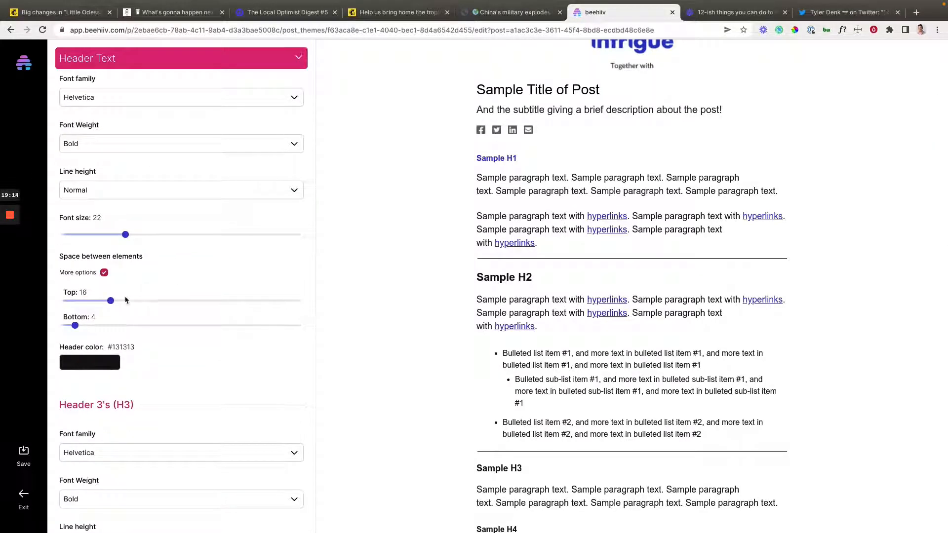
{"action": "scroll", "coordinate": [176, 324], "scroll_direction": "down", "scroll_amount": 3}
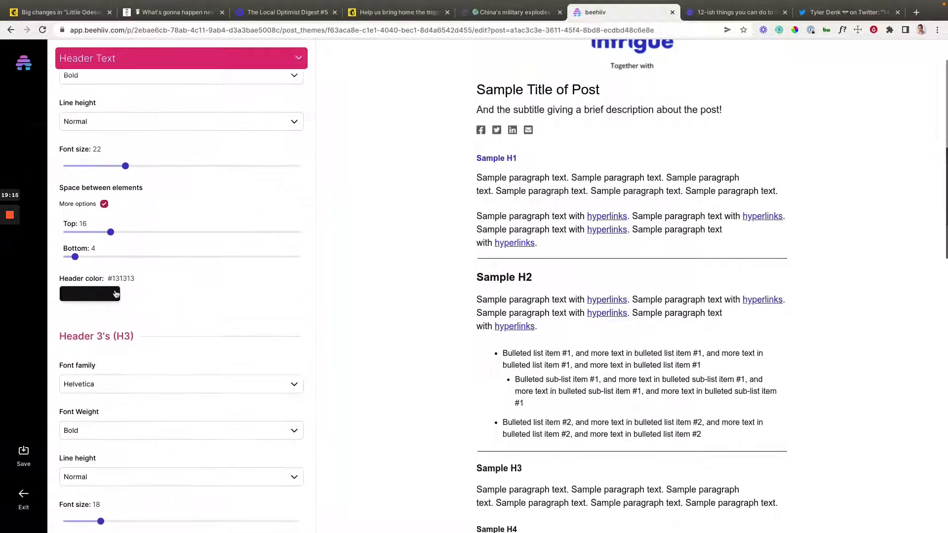
{"action": "scroll", "coordinate": [160, 296], "scroll_direction": "down", "scroll_amount": 5}
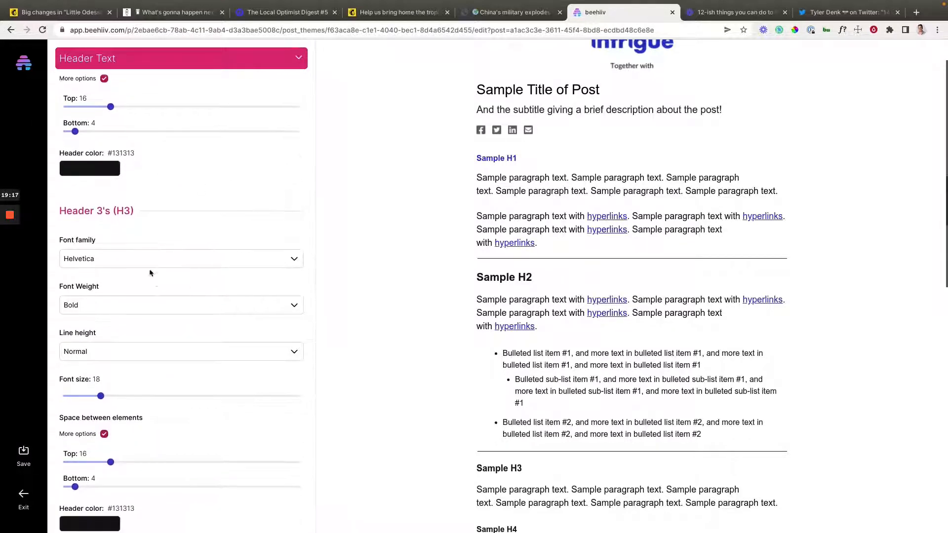
{"action": "scroll", "coordinate": [136, 259], "scroll_direction": "down", "scroll_amount": 5}
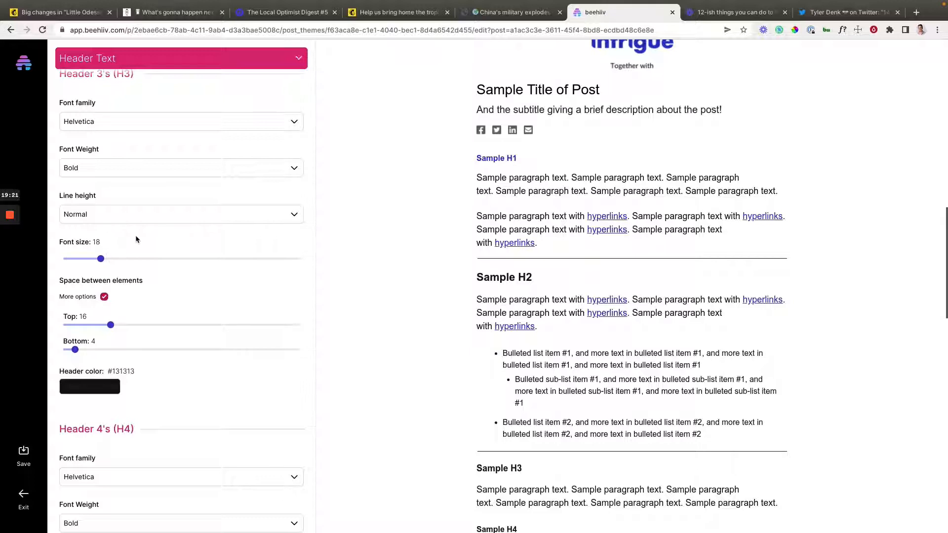
{"action": "scroll", "coordinate": [136, 236], "scroll_direction": "up", "scroll_amount": 3}
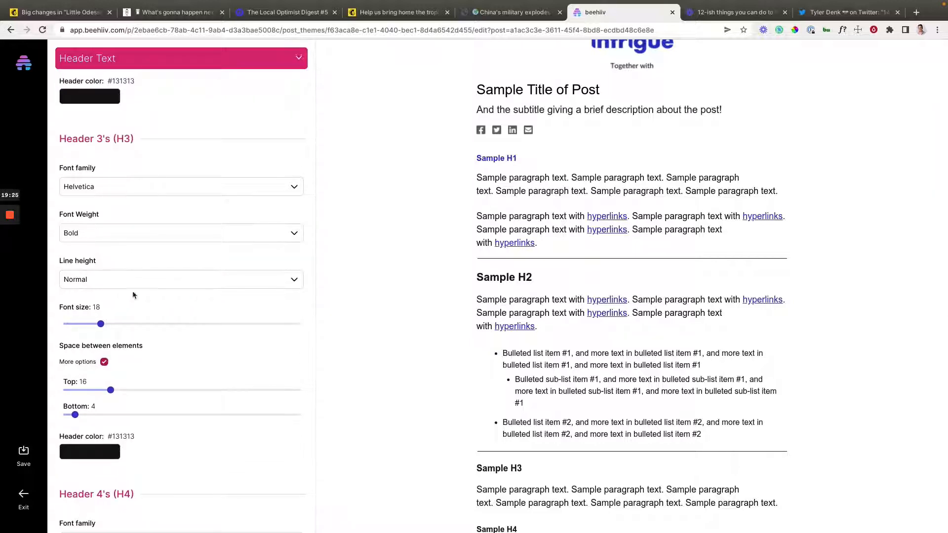
Step: Examine the Sample H3, H4 and H5 headings in the theme preview
{"action": "scroll", "coordinate": [133, 295], "scroll_direction": "down", "scroll_amount": 6}
{"action": "scroll", "coordinate": [511, 362], "scroll_direction": "down", "scroll_amount": 10}
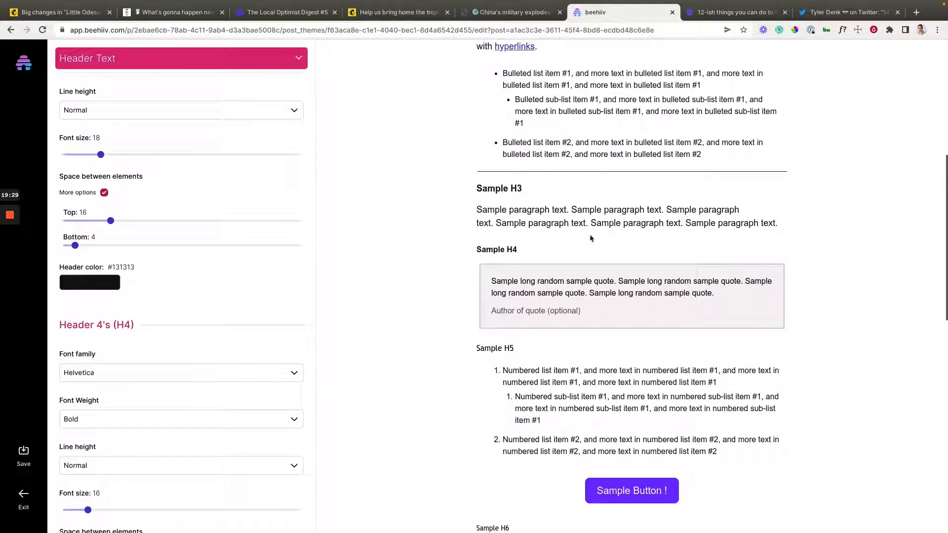
{"action": "scroll", "coordinate": [559, 253], "scroll_direction": "up", "scroll_amount": 1}
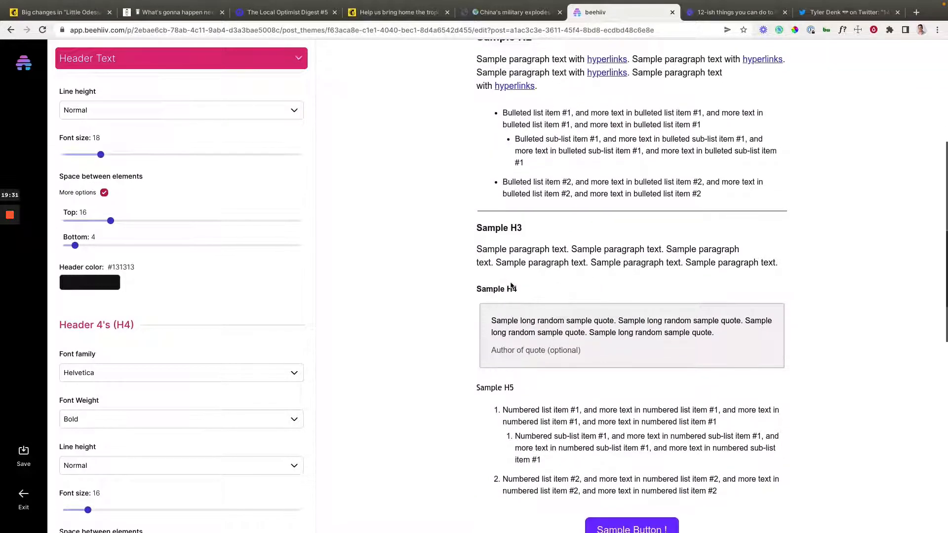
{"action": "scroll", "coordinate": [540, 365], "scroll_direction": "down", "scroll_amount": 1}
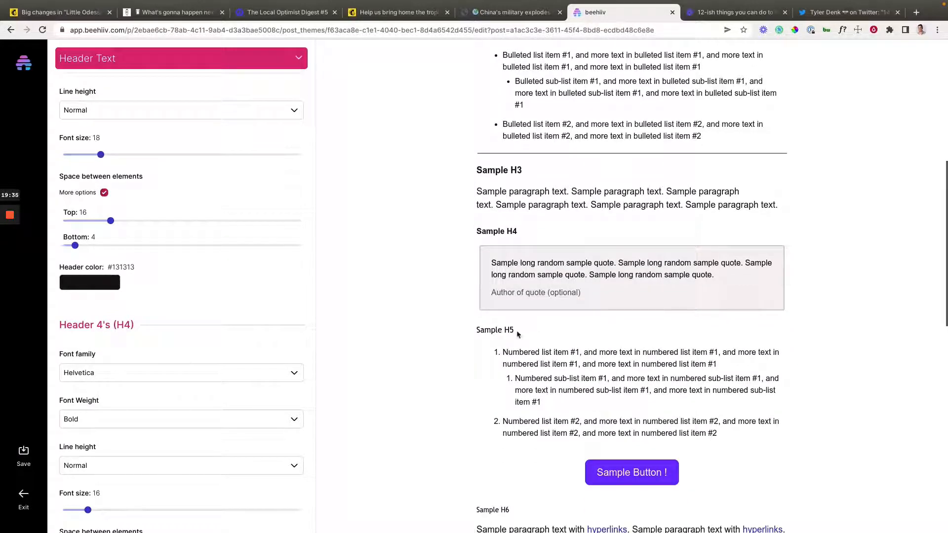
Step: Check the Buttons settings, and copy the inline hyperlinks' underline color code from the Body Text settings
{"action": "left_click", "coordinate": [179, 62]}
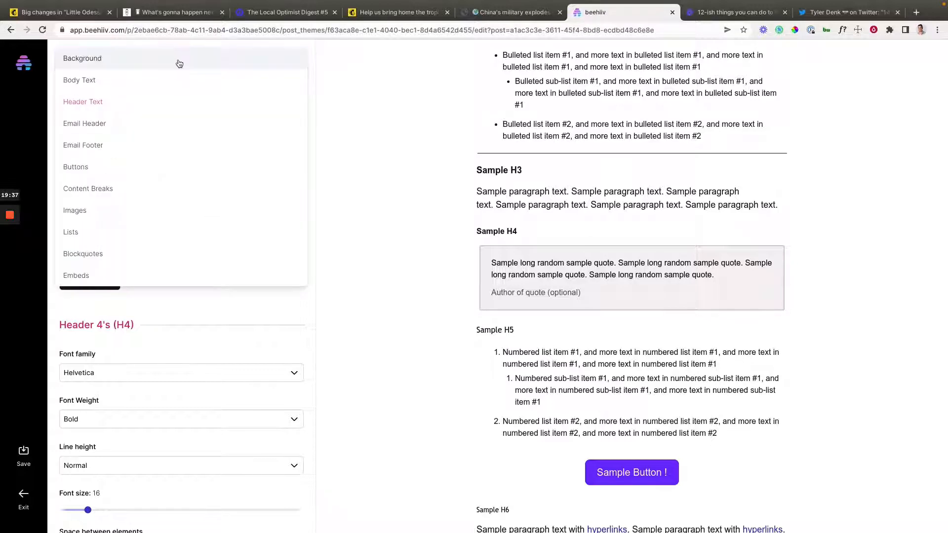
{"action": "left_click", "coordinate": [114, 163]}
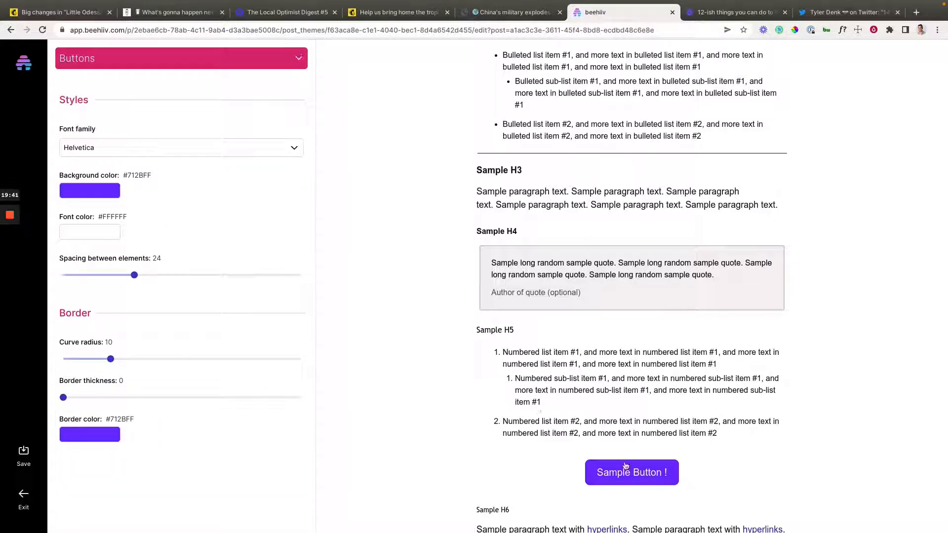
{"action": "left_click", "coordinate": [144, 68]}
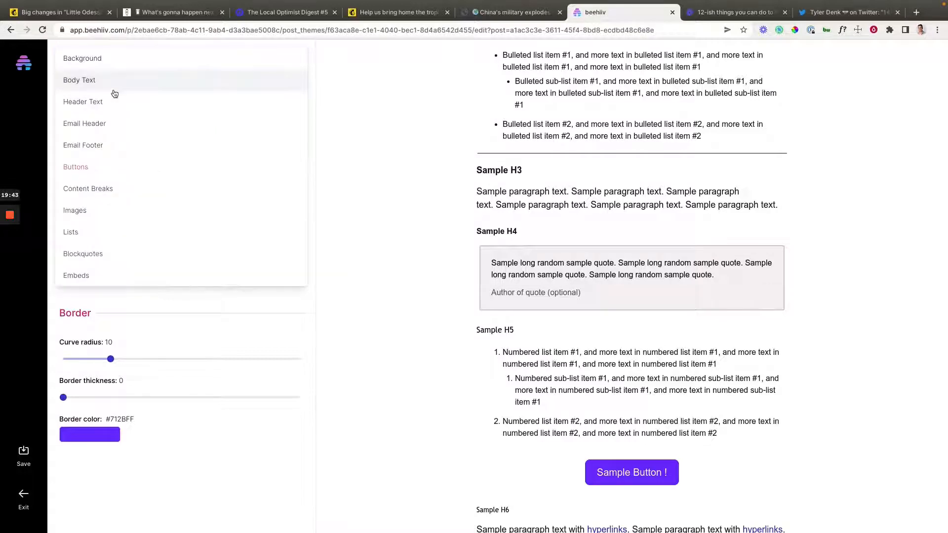
{"action": "left_click", "coordinate": [114, 91]}
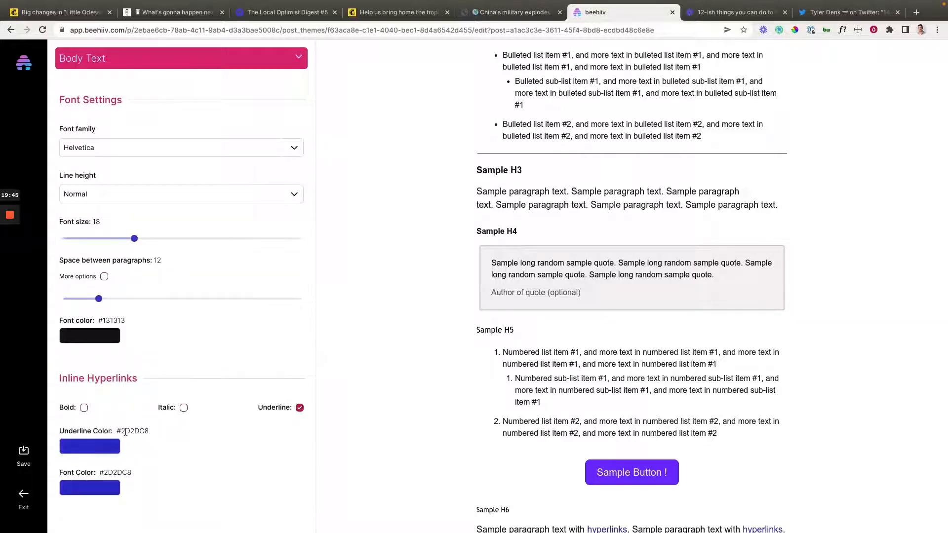
{"action": "double_click", "coordinate": [126, 432]}
{"action": "key", "text": "super+c"}
Step: Set the theme's button background color to #2D2DC8
{"action": "left_click", "coordinate": [163, 56]}
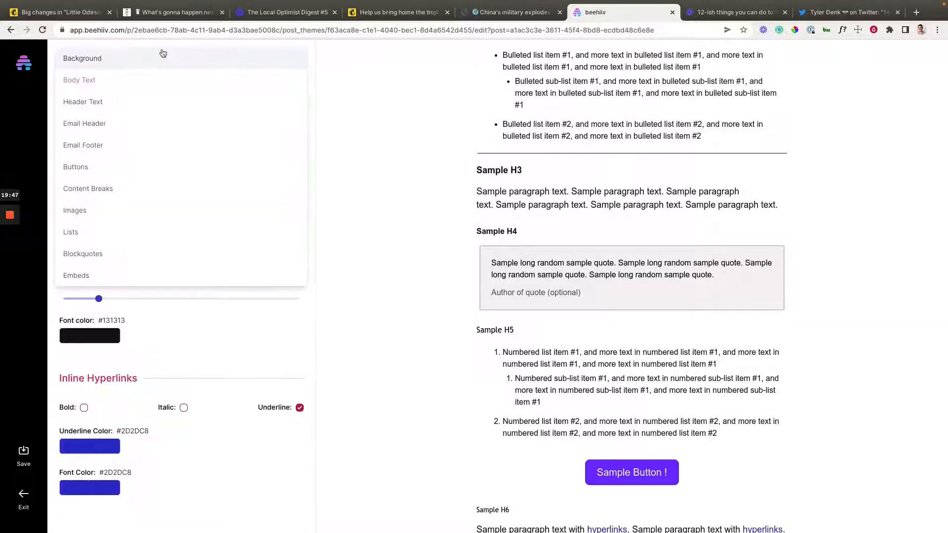
{"action": "left_click", "coordinate": [120, 165]}
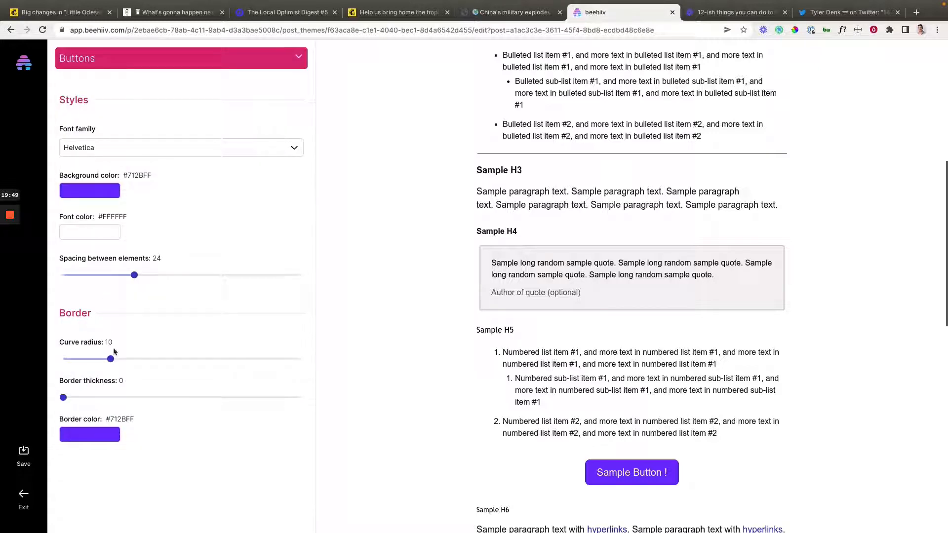
{"action": "left_click", "coordinate": [89, 192]}
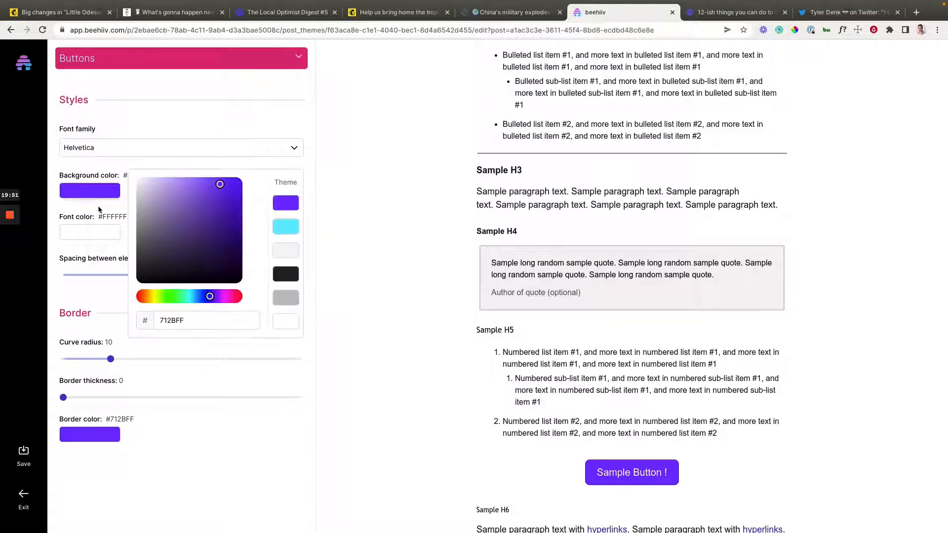
{"action": "double_click", "coordinate": [170, 320]}
{"action": "type", "text": "2D2BC8"}
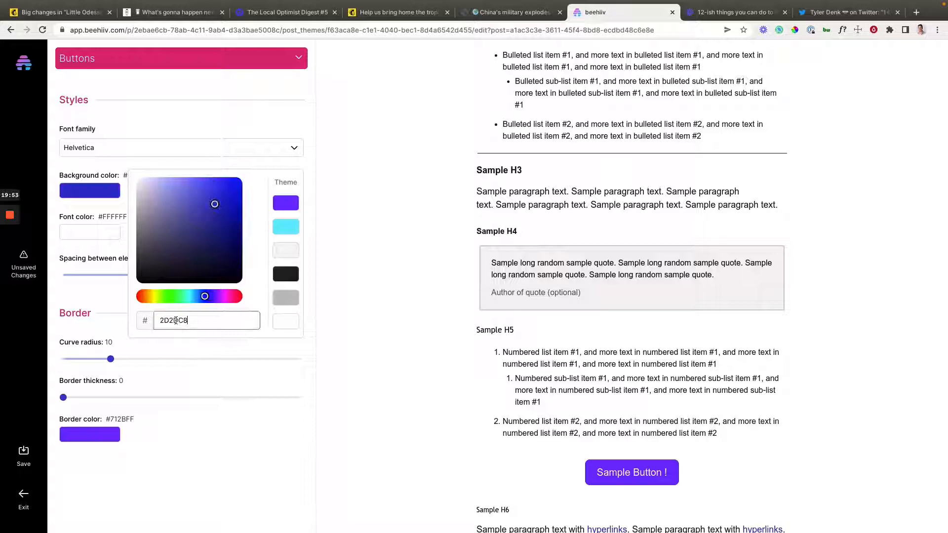
{"action": "left_click", "coordinate": [174, 410]}
Step: Set the theme's button border color to #2D2DC8
{"action": "left_click", "coordinate": [100, 436]}
{"action": "double_click", "coordinate": [168, 422]}
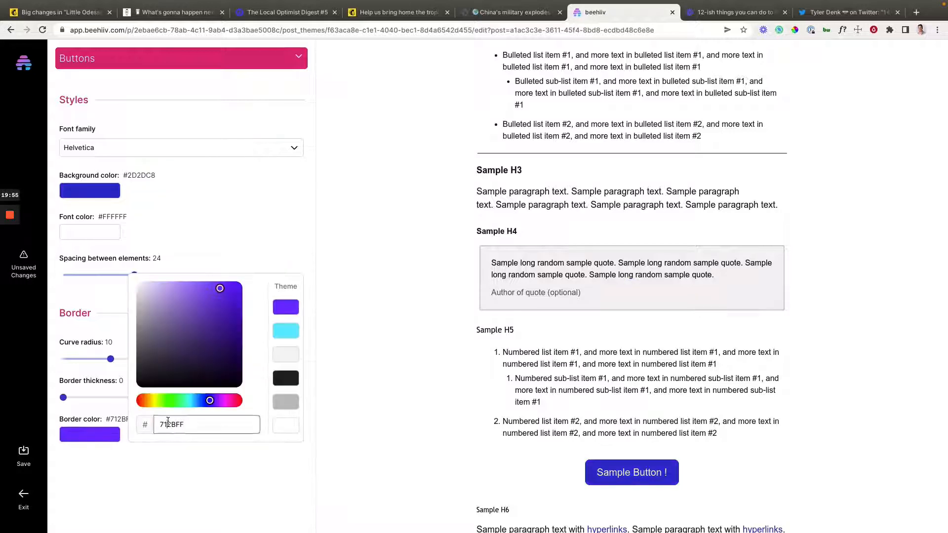
{"action": "key", "text": "super+v"}
{"action": "left_click", "coordinate": [164, 97]}
Step: Review the theme's Lists settings for font, bullet, numbering and spacing, and return to the Header Text settings
{"action": "left_click", "coordinate": [163, 67]}
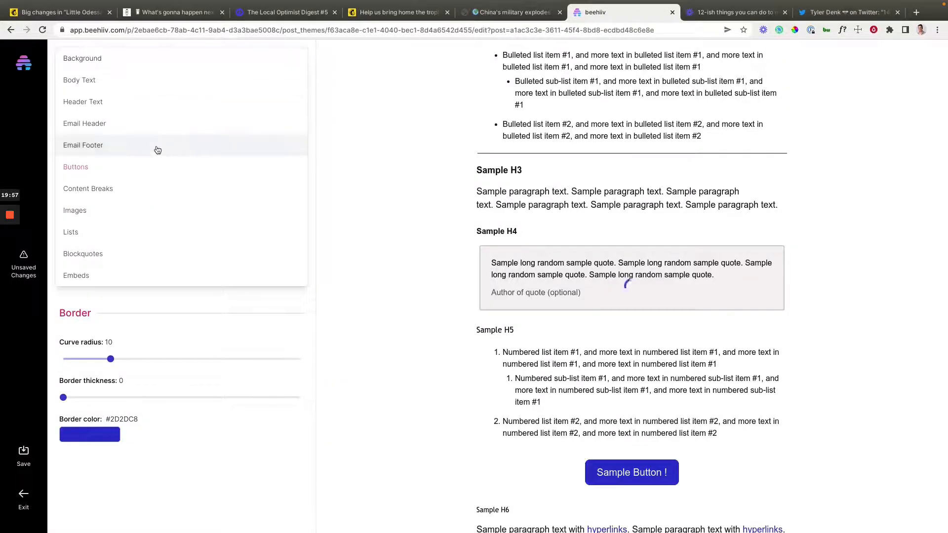
{"action": "left_click", "coordinate": [128, 233]}
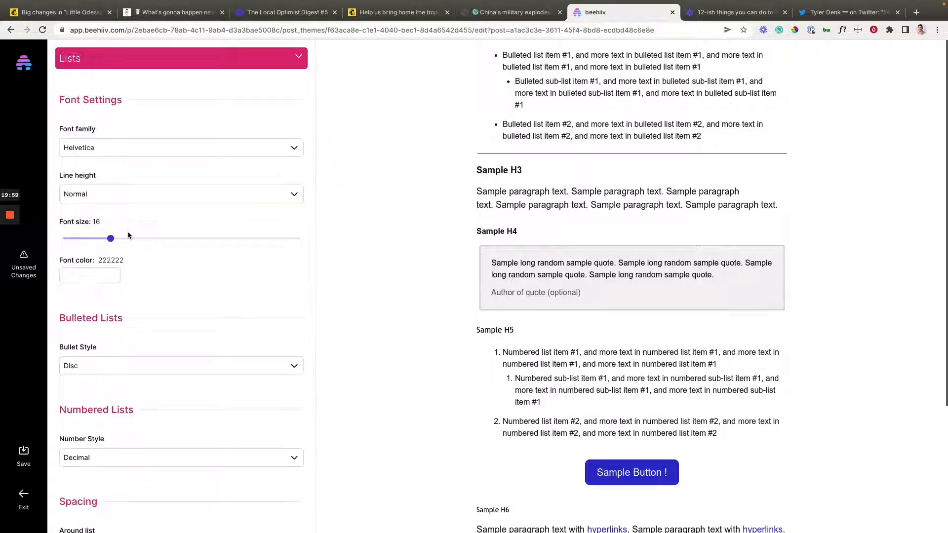
{"action": "left_click", "coordinate": [121, 154]}
{"action": "left_click", "coordinate": [131, 149]}
{"action": "scroll", "coordinate": [152, 249], "scroll_direction": "down", "scroll_amount": 3}
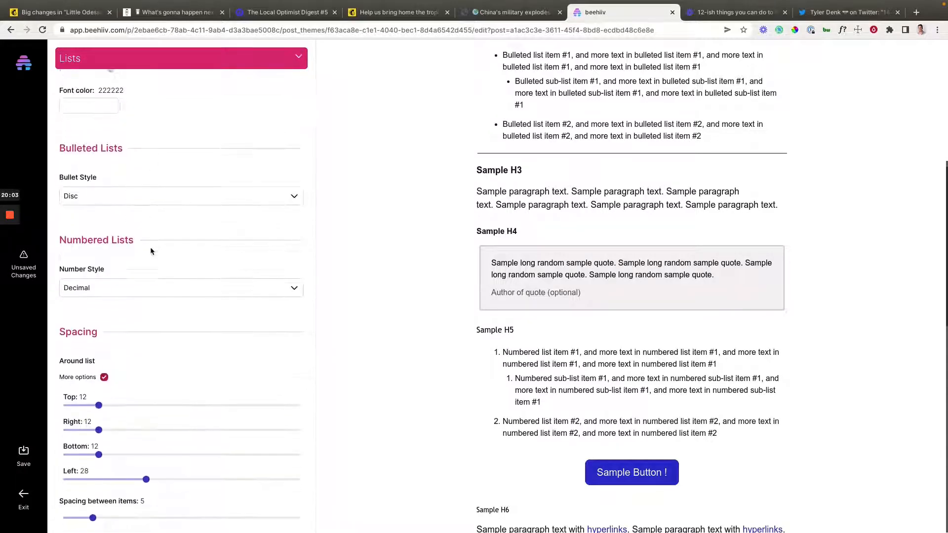
{"action": "scroll", "coordinate": [150, 247], "scroll_direction": "up", "scroll_amount": 3}
{"action": "left_click", "coordinate": [111, 64]}
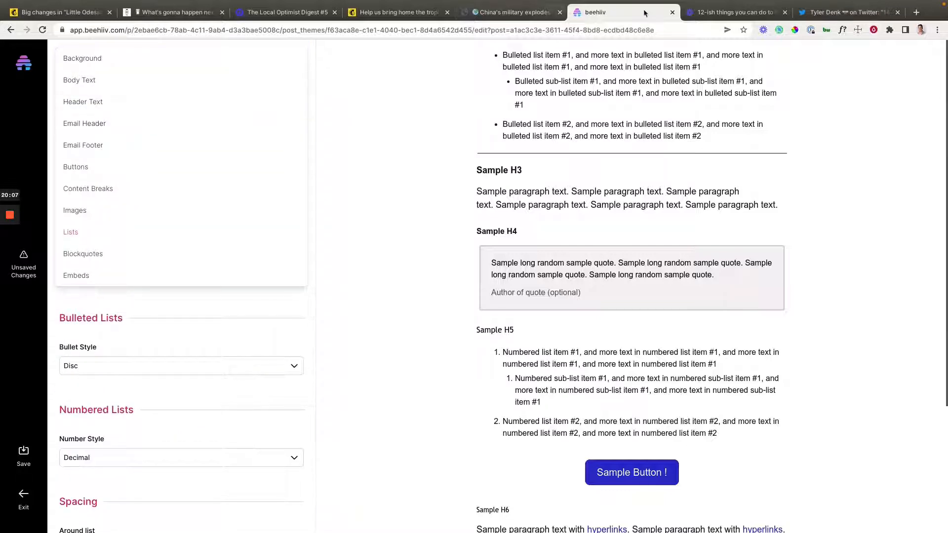
{"action": "left_click", "coordinate": [182, 102]}
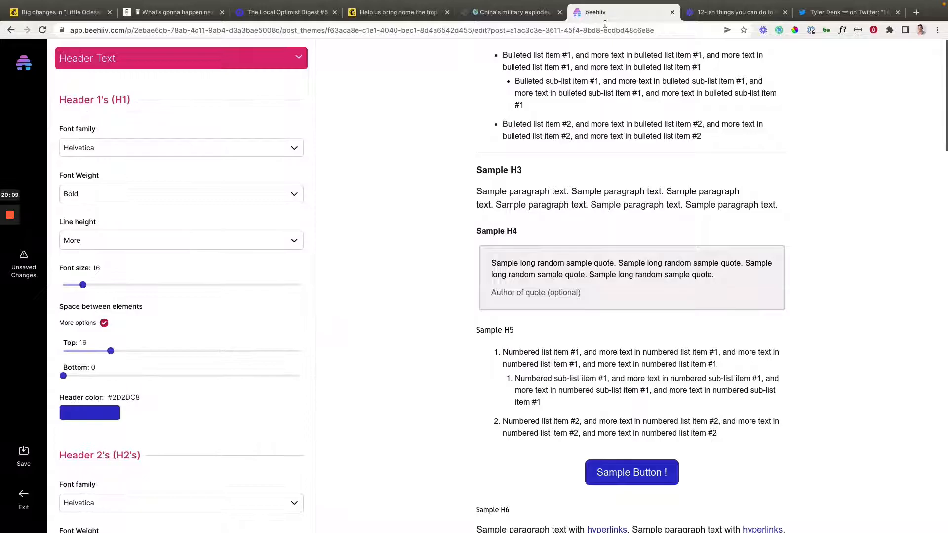
Step: Compare the “12-ish things you can do” post, the theme preview and the top of the International Intrigue newsletter
{"action": "left_click", "coordinate": [768, 15]}
{"action": "left_click_drag", "start_coordinate": [306, 328], "coordinate": [573, 336]}
{"action": "left_click", "coordinate": [642, 14]}
{"action": "scroll", "coordinate": [611, 175], "scroll_direction": "up", "scroll_amount": 10}
{"action": "left_click", "coordinate": [514, 11]}
{"action": "scroll", "coordinate": [577, 141], "scroll_direction": "up", "scroll_amount": 10}
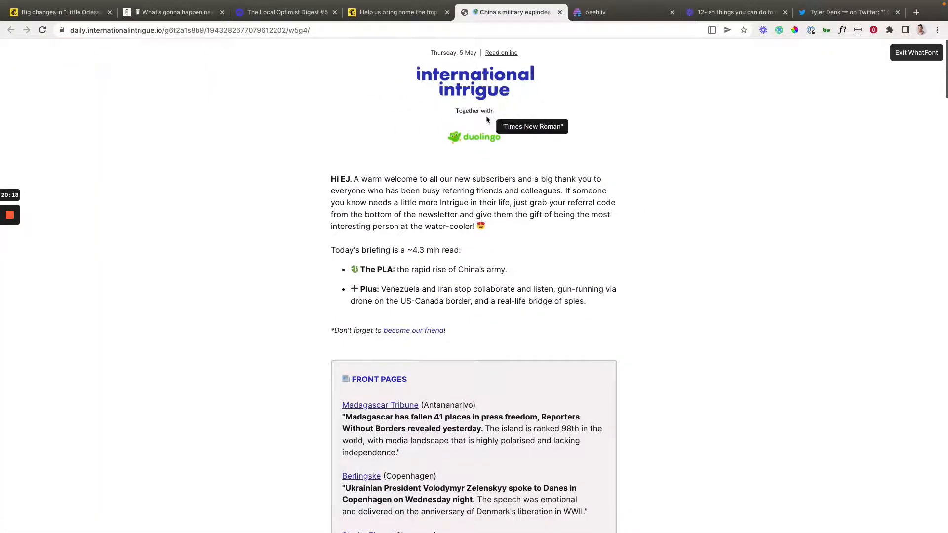
Step: View the header areas of The AWA Bulletin, The Local Optimist Digest #5 and the Milk Road newsletters
{"action": "left_click", "coordinate": [392, 11]}
{"action": "scroll", "coordinate": [438, 116], "scroll_direction": "up", "scroll_amount": 10}
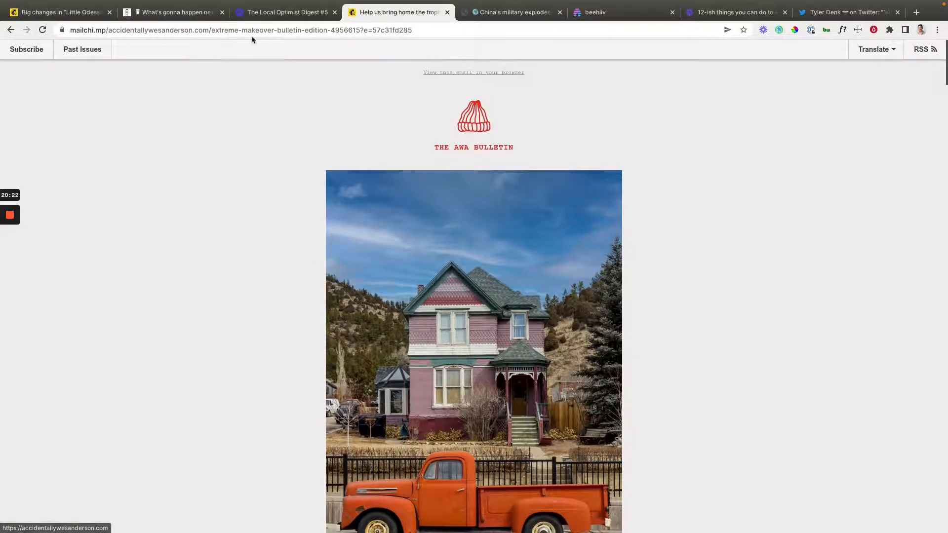
{"action": "left_click", "coordinate": [258, 13]}
{"action": "scroll", "coordinate": [390, 79], "scroll_direction": "up", "scroll_amount": 10}
{"action": "scroll", "coordinate": [401, 94], "scroll_direction": "up", "scroll_amount": 5}
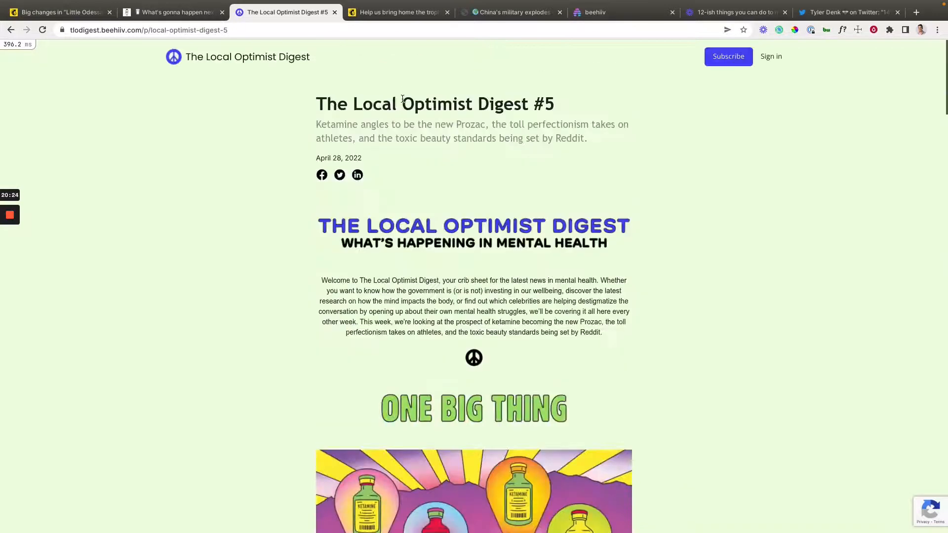
{"action": "left_click", "coordinate": [144, 13]}
{"action": "scroll", "coordinate": [447, 157], "scroll_direction": "up", "scroll_amount": 15}
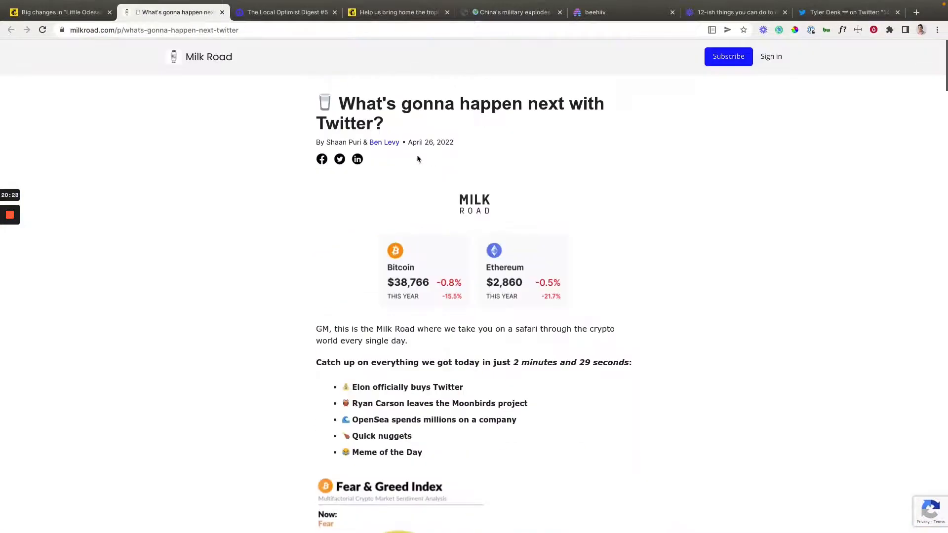
Step: Switch to the GZERO Signal newsletter and examine its header logo and “Presented by” sponsor line
{"action": "key", "text": "ctrl+shift+Tab"}
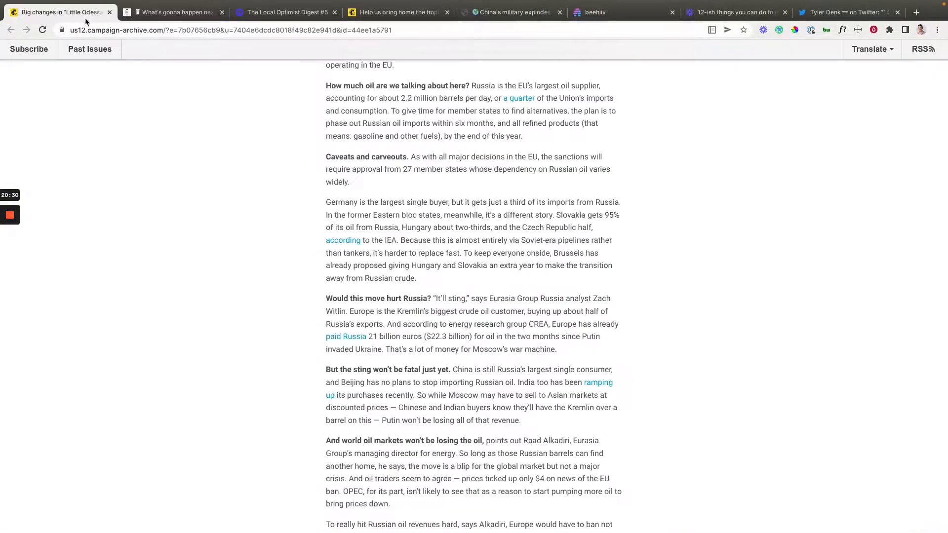
{"action": "scroll", "coordinate": [492, 212], "scroll_direction": "up", "scroll_amount": 10}
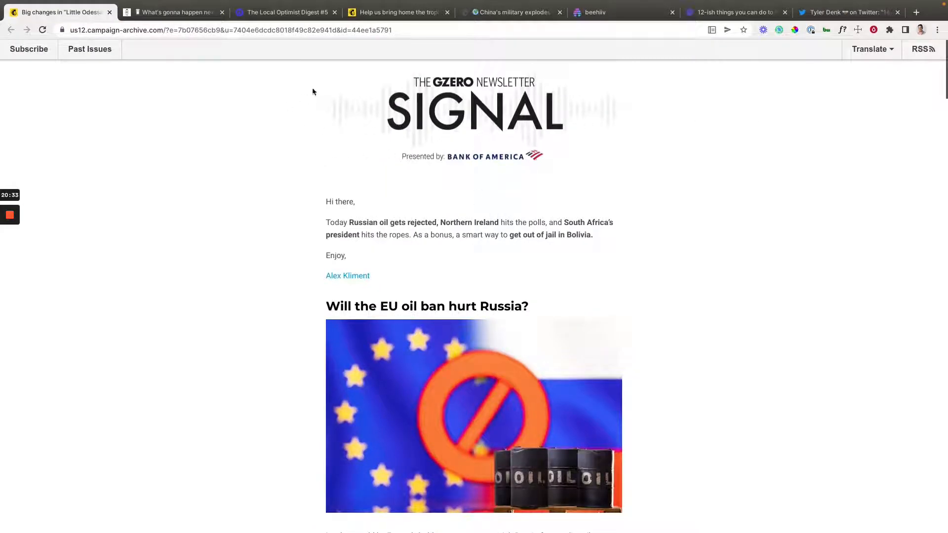
{"action": "left_click_drag", "start_coordinate": [313, 91], "coordinate": [552, 161]}
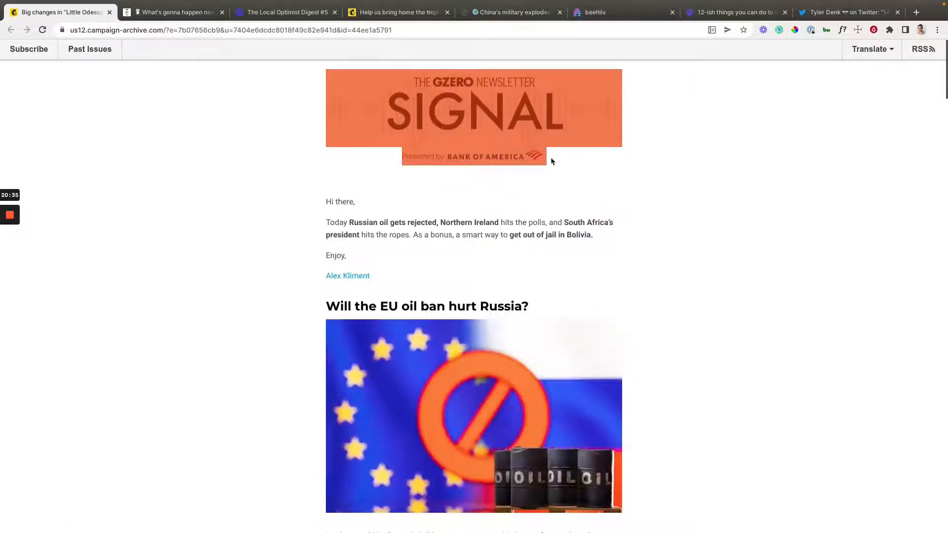
{"action": "left_click", "coordinate": [396, 170]}
{"action": "left_click_drag", "start_coordinate": [470, 164], "coordinate": [614, 171]}
{"action": "left_click", "coordinate": [551, 131]}
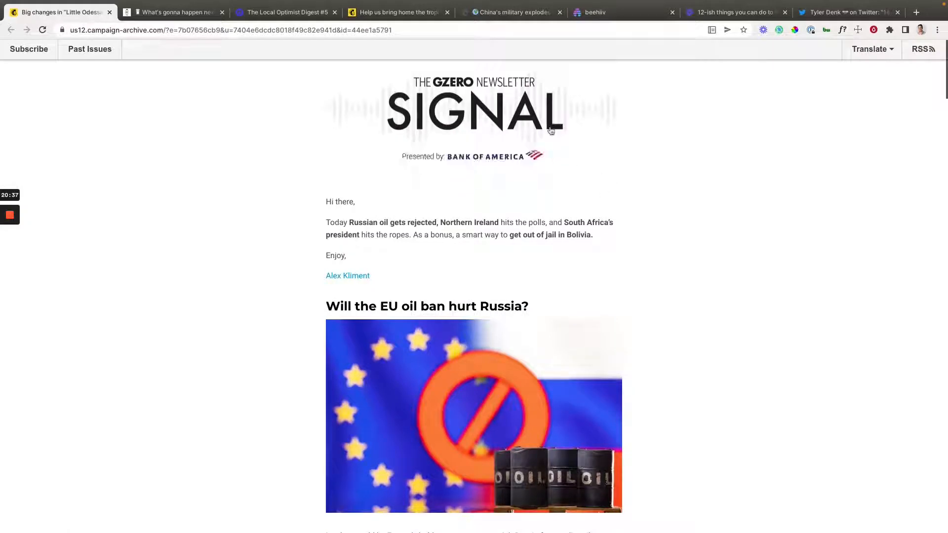
Step: Compare the headers of The AWA Bulletin, The Local Optimist Digest #5, Milk Road and International Intrigue newsletters
{"action": "left_click", "coordinate": [184, 15]}
{"action": "left_click", "coordinate": [291, 12]}
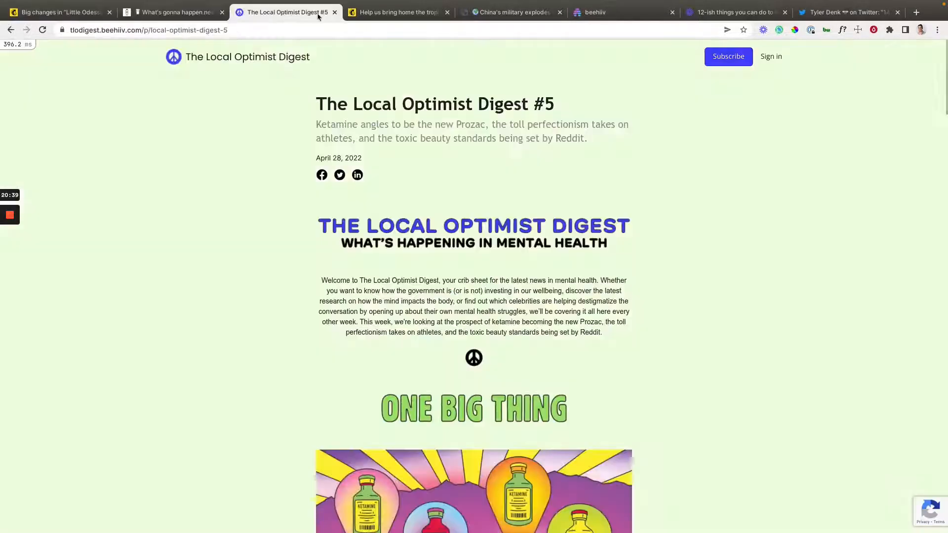
{"action": "left_click", "coordinate": [395, 11]}
{"action": "left_click", "coordinate": [498, 11]}
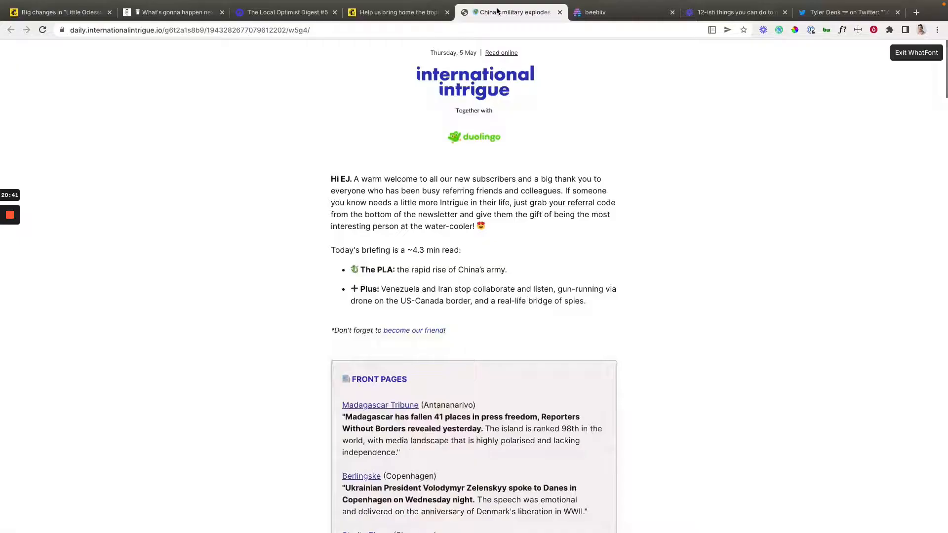
Step: Return to the beehiiv theme editor and examine the Email Header settings for the logo, its width and its link
{"action": "left_click", "coordinate": [585, 13]}
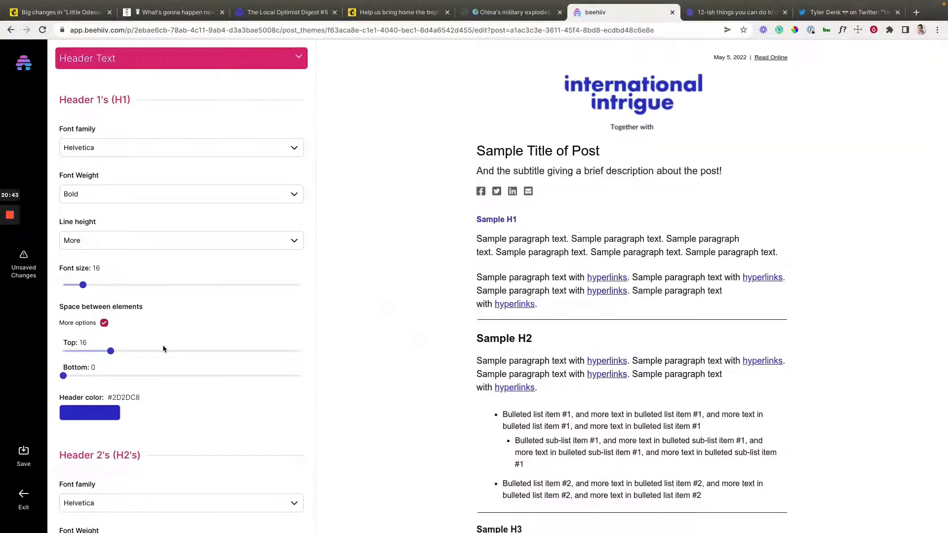
{"action": "scroll", "coordinate": [163, 349], "scroll_direction": "down", "scroll_amount": 5}
{"action": "left_click", "coordinate": [95, 60]}
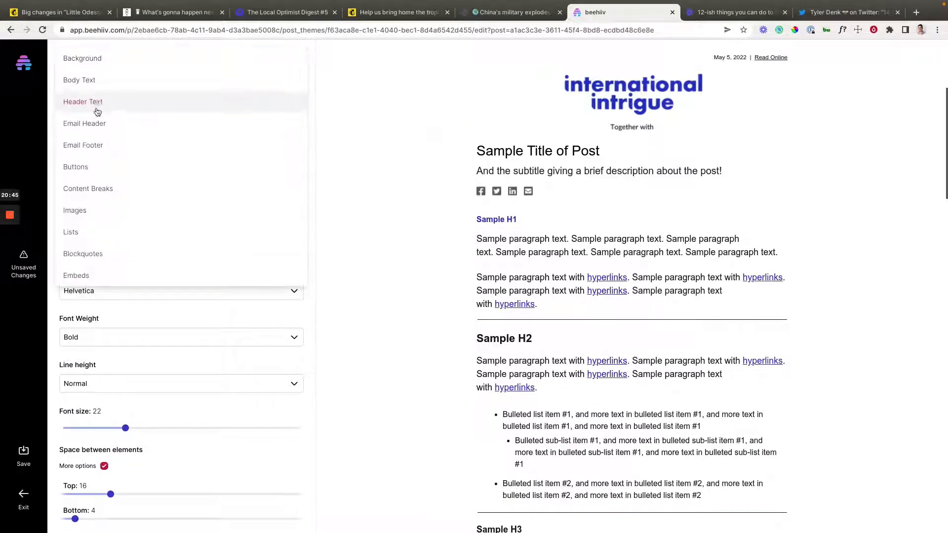
{"action": "left_click", "coordinate": [97, 118]}
{"action": "scroll", "coordinate": [117, 208], "scroll_direction": "down", "scroll_amount": 5}
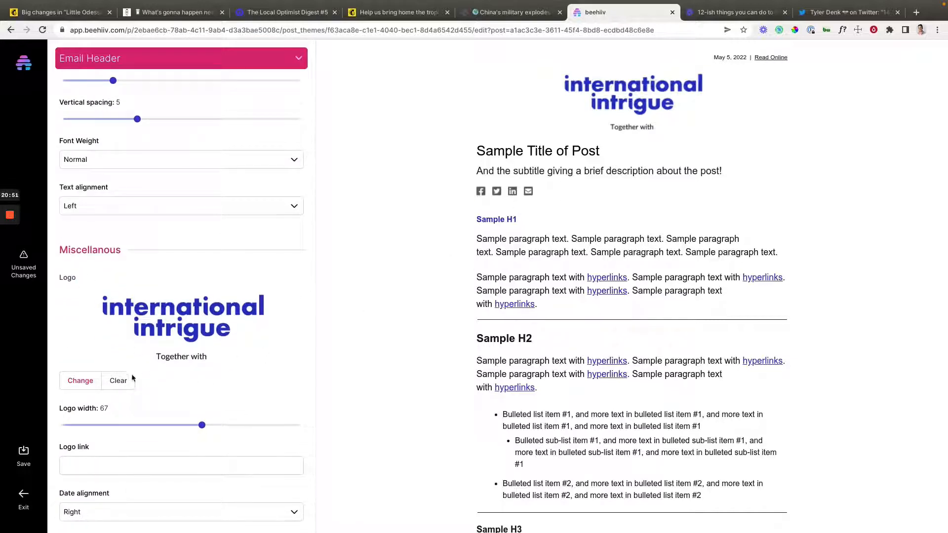
{"action": "left_click", "coordinate": [101, 457]}
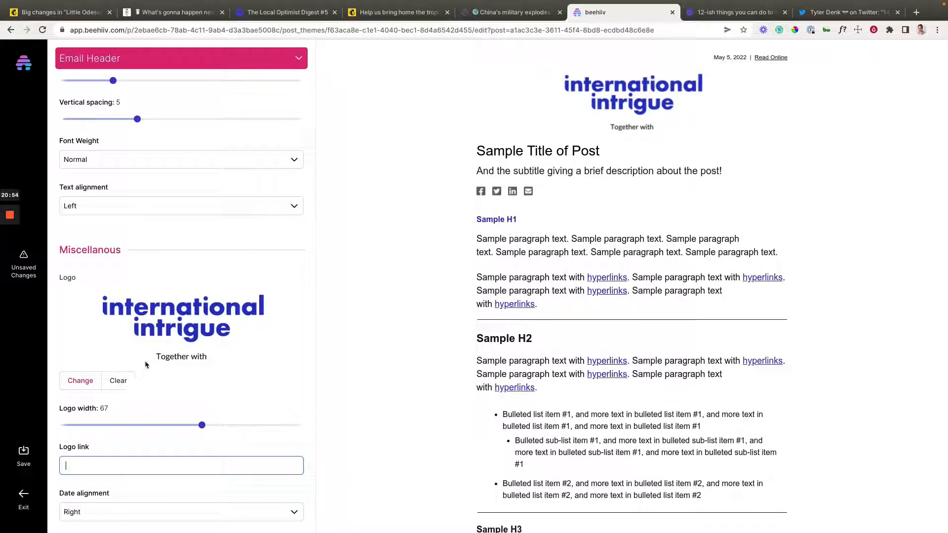
{"action": "left_click", "coordinate": [153, 389]}
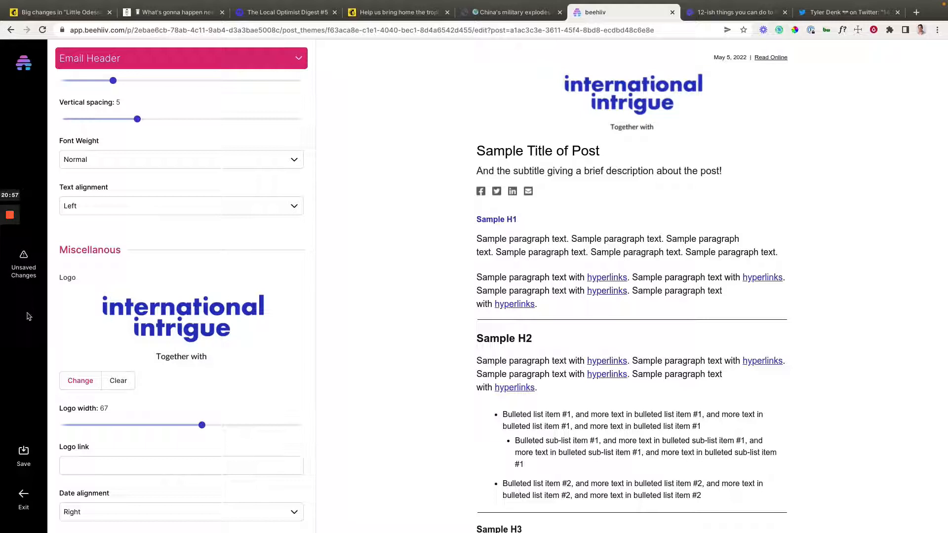
Step: Leave the theme editor for the post and view its email preview
{"action": "left_click", "coordinate": [22, 499]}
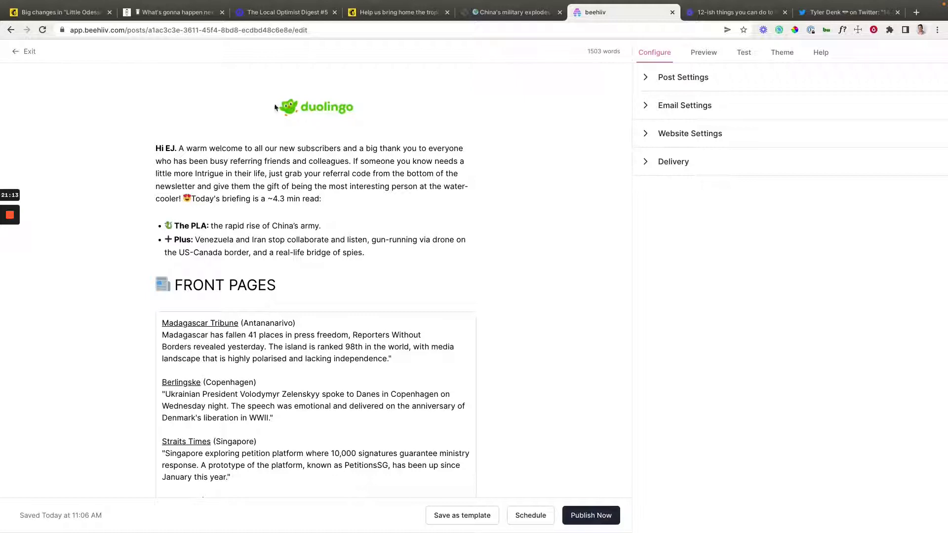
{"action": "left_click", "coordinate": [700, 57]}
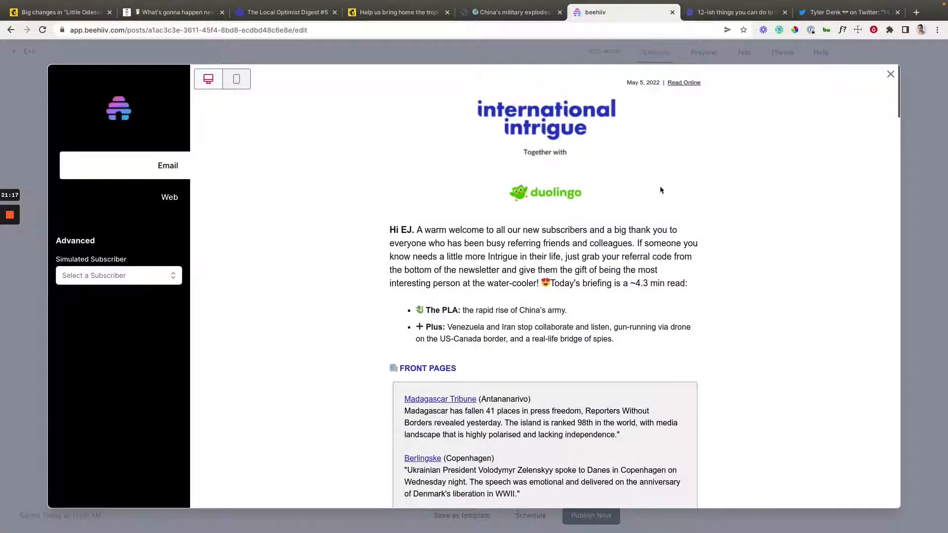
{"action": "left_click", "coordinate": [890, 76]}
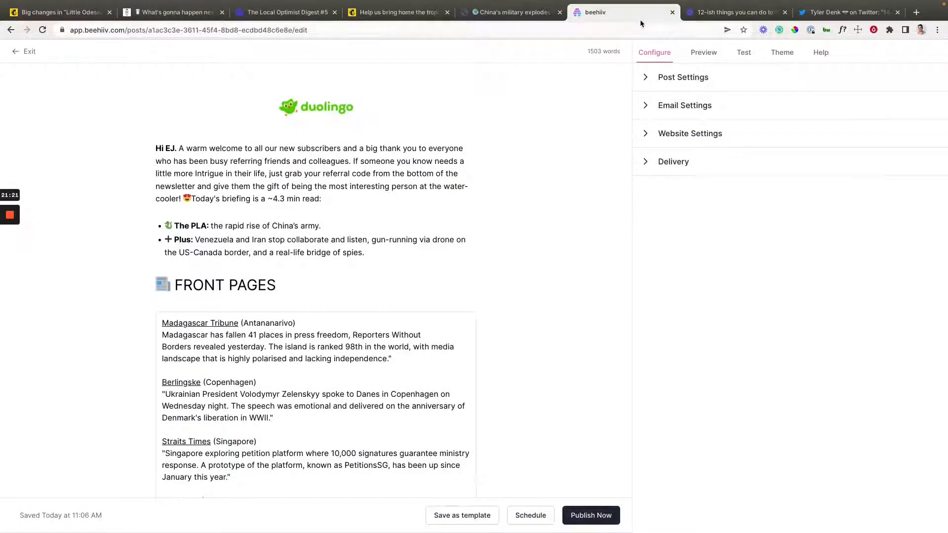
Step: Compare the post's email preview with the logo and sponsor header of the International Intrigue newsletter
{"action": "left_click", "coordinate": [704, 52]}
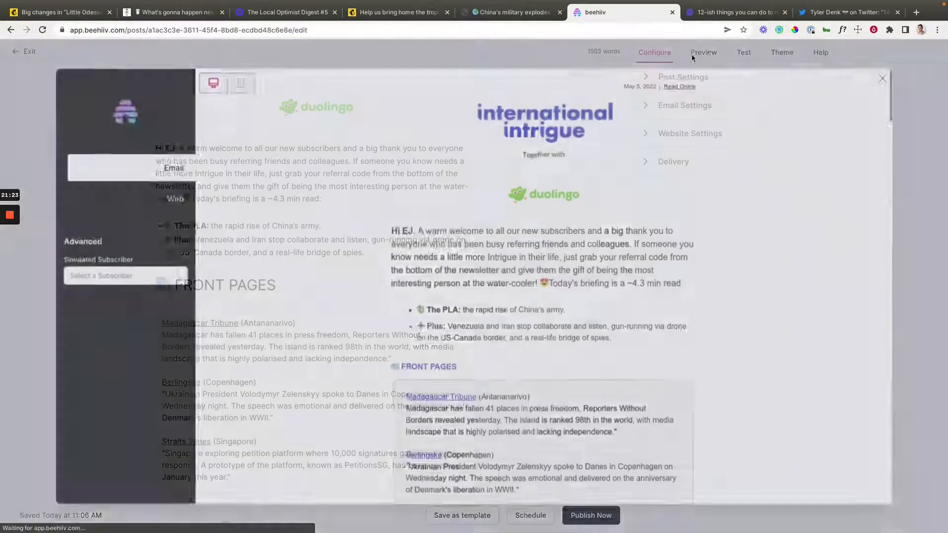
{"action": "left_click", "coordinate": [486, 12]}
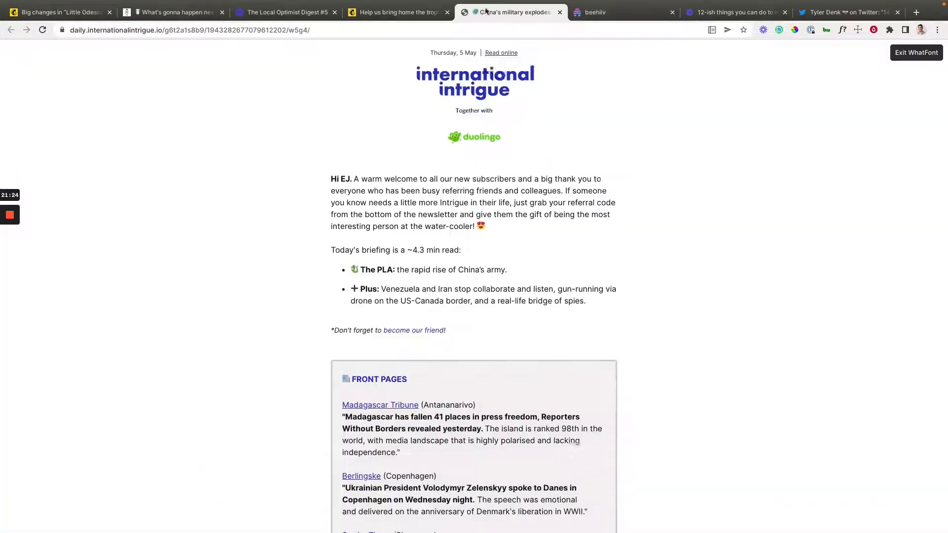
{"action": "left_click", "coordinate": [603, 135]}
{"action": "left_click", "coordinate": [538, 127]}
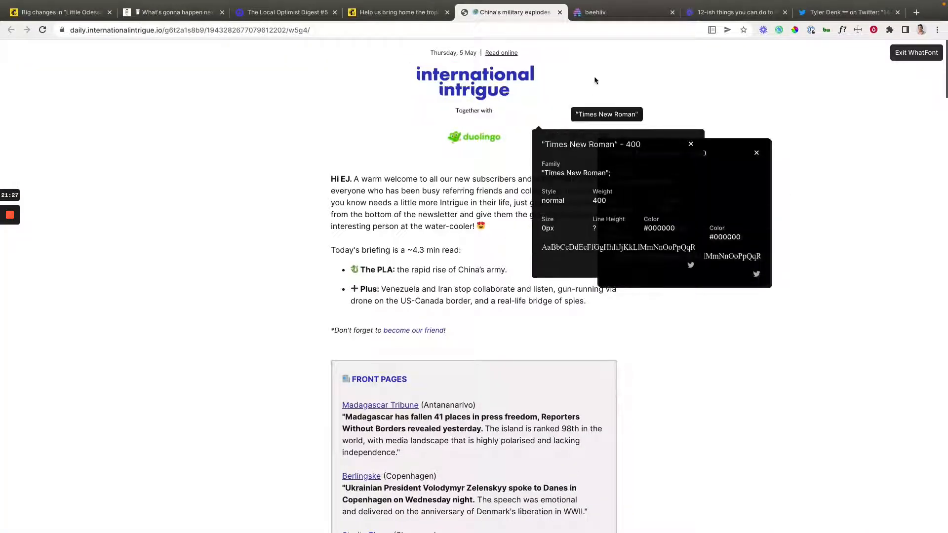
{"action": "left_click", "coordinate": [691, 147]}
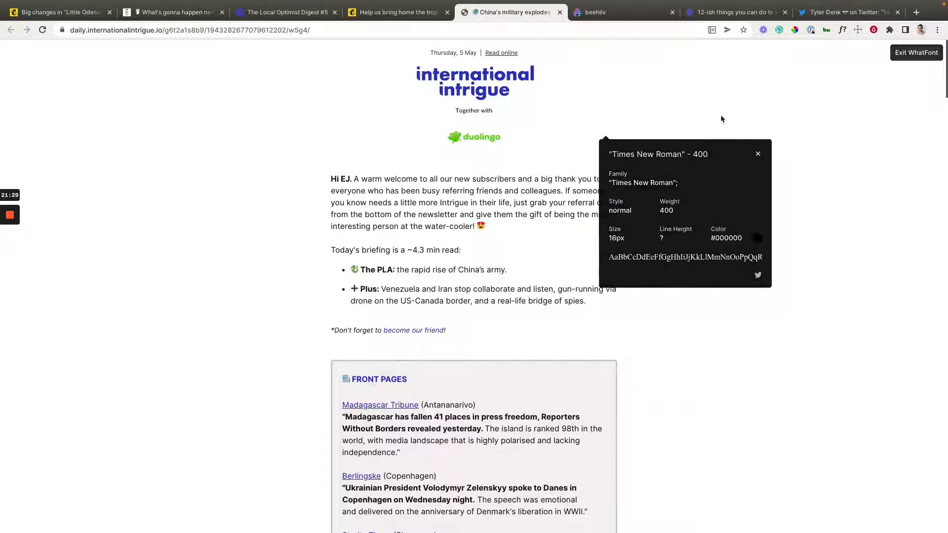
{"action": "left_click", "coordinate": [756, 155]}
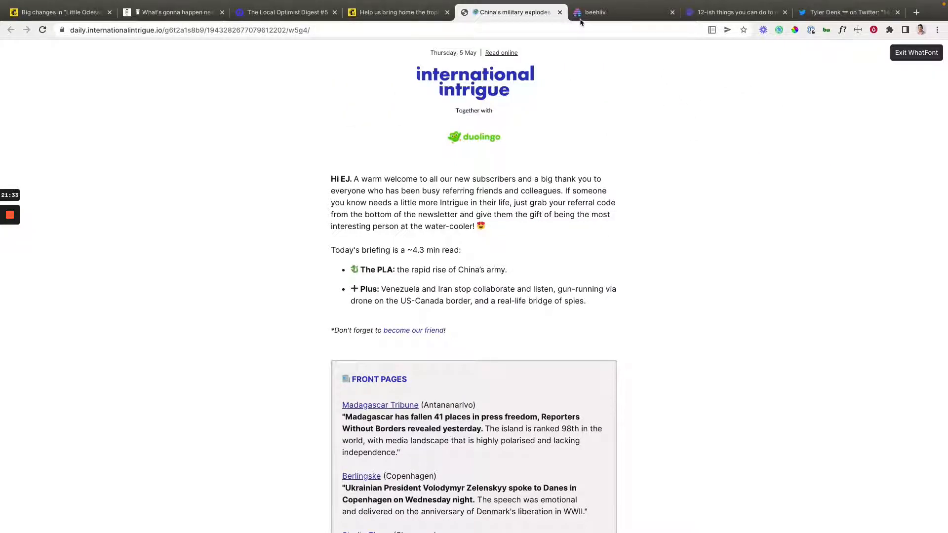
{"action": "left_click", "coordinate": [595, 12]}
{"action": "left_click", "coordinate": [890, 76]}
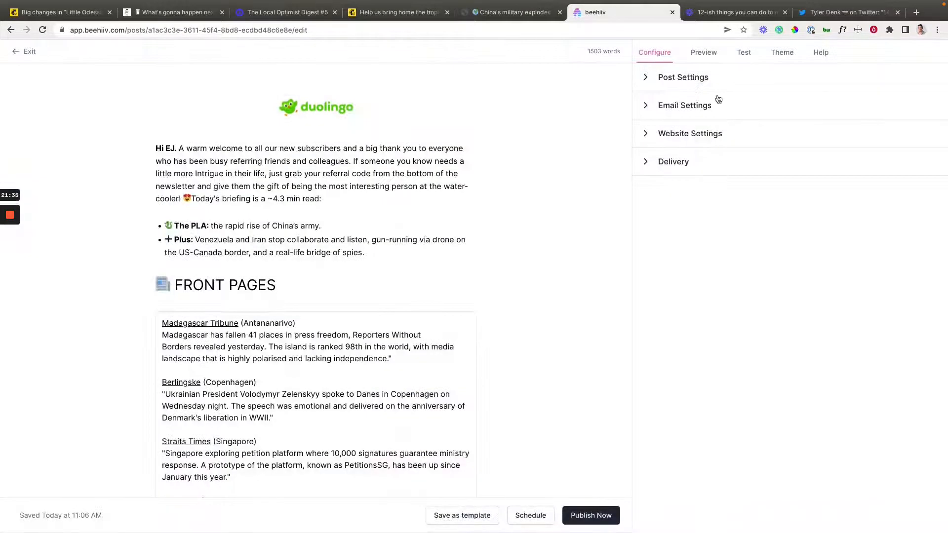
Step: Enable showing both the title and the subtitle in the email in the Post Settings
{"action": "left_click", "coordinate": [682, 75]}
{"action": "left_click", "coordinate": [652, 150]}
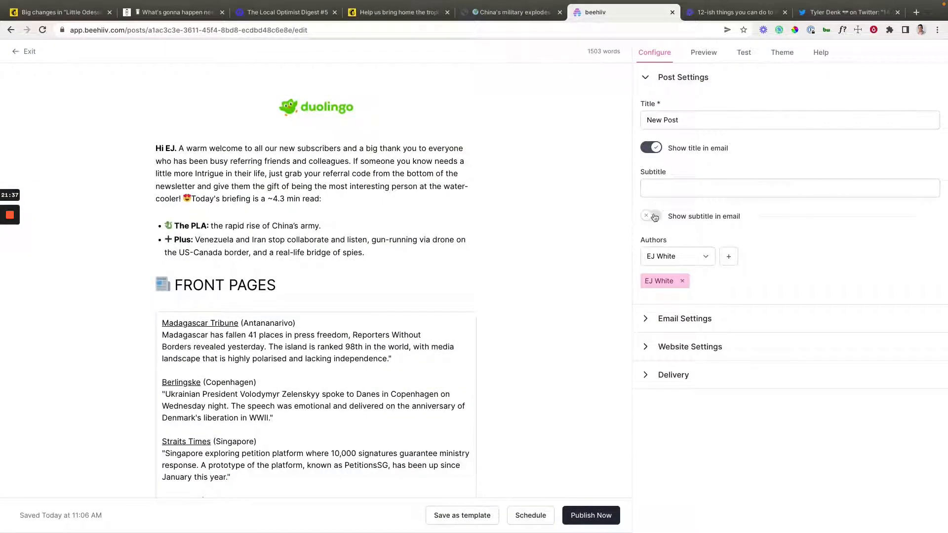
{"action": "left_click", "coordinate": [653, 217]}
Step: Compare the email and web previews of the post to check how the title is displayed
{"action": "left_click", "coordinate": [704, 52]}
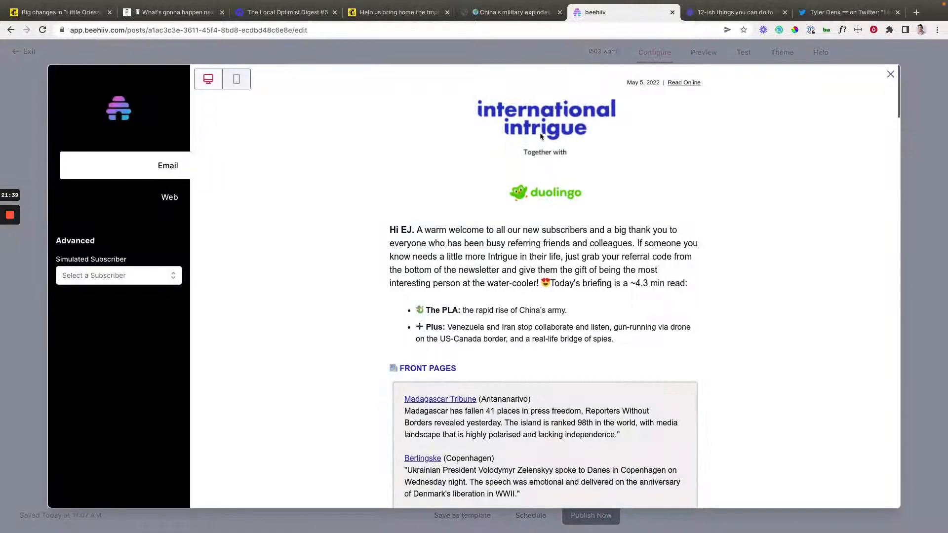
{"action": "left_click", "coordinate": [893, 75]}
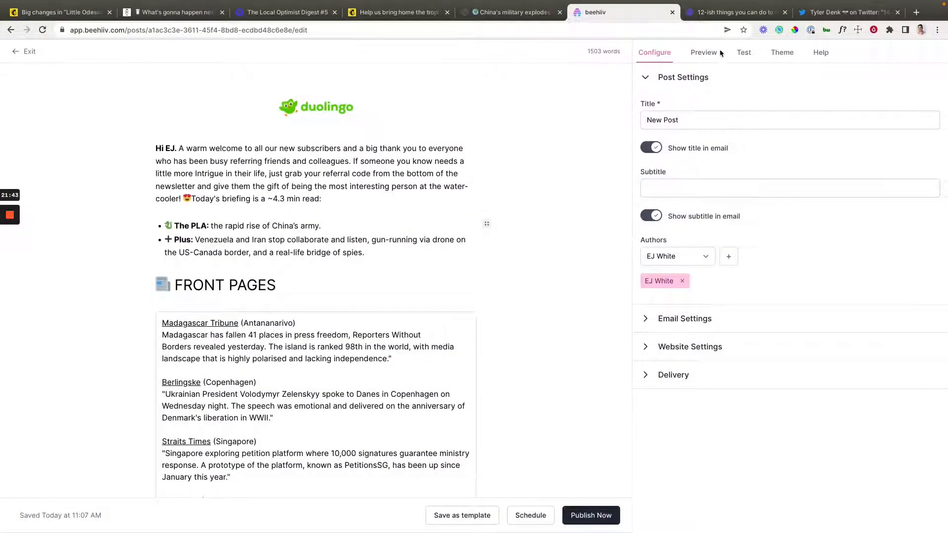
{"action": "left_click", "coordinate": [704, 52]}
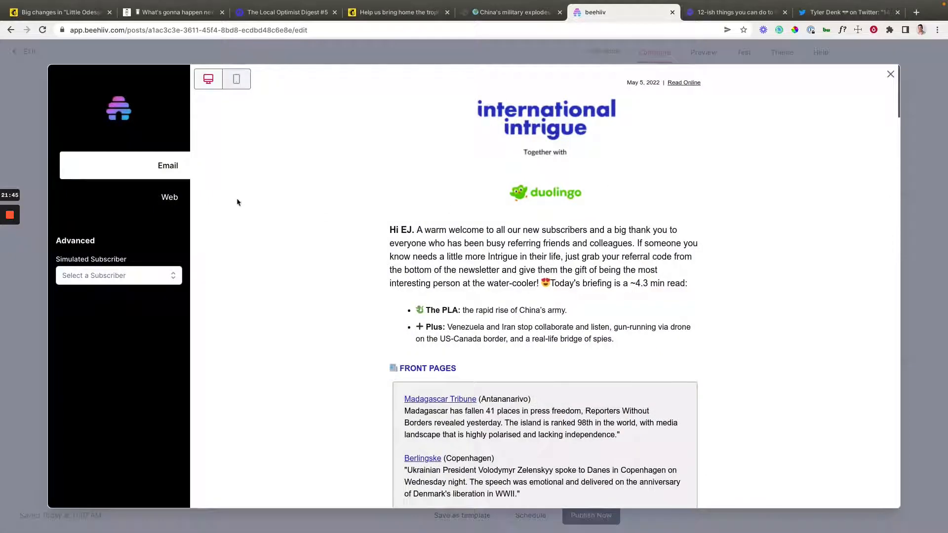
{"action": "left_click", "coordinate": [169, 197]}
{"action": "left_click", "coordinate": [168, 166]}
{"action": "left_click", "coordinate": [183, 206]}
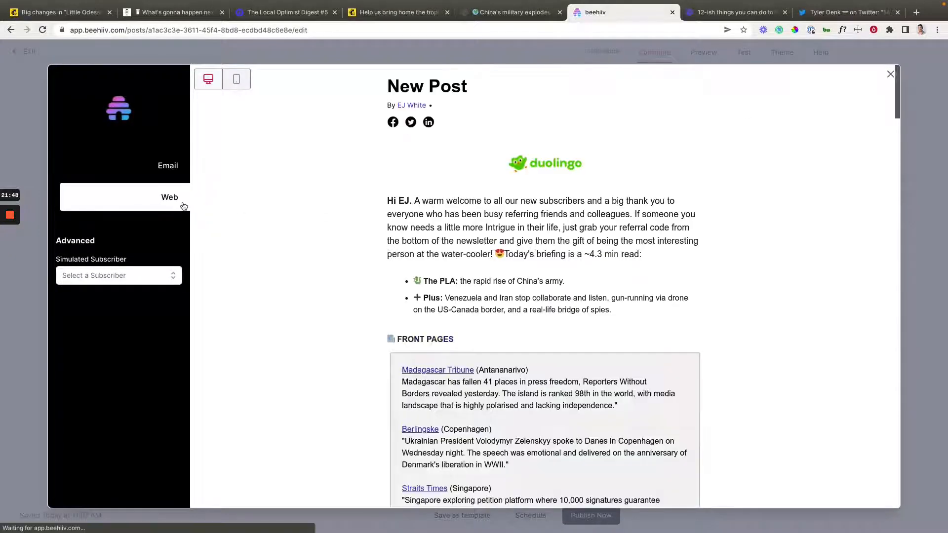
{"action": "left_click", "coordinate": [890, 75]}
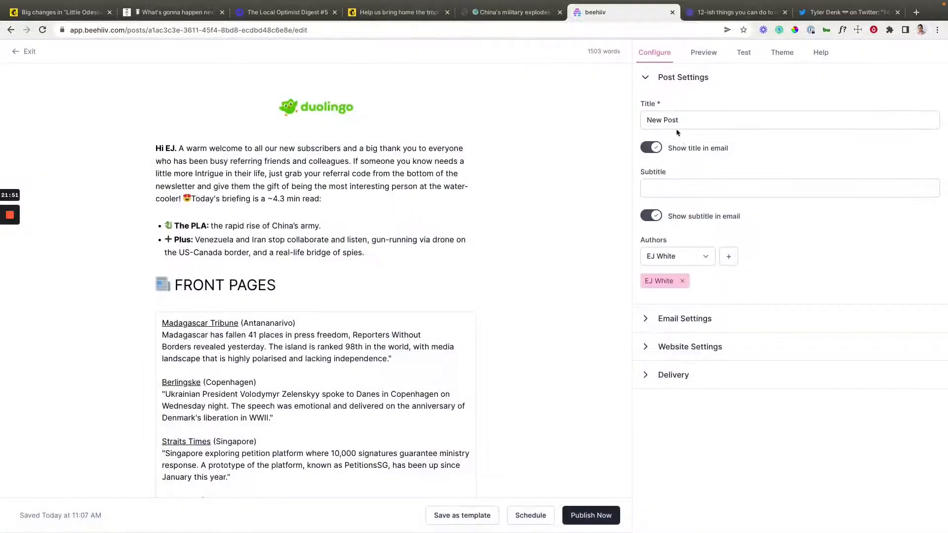
Step: Check the Email Settings, and switch the title and subtitle display in email off and back on
{"action": "left_click", "coordinate": [657, 81]}
{"action": "left_click", "coordinate": [645, 106]}
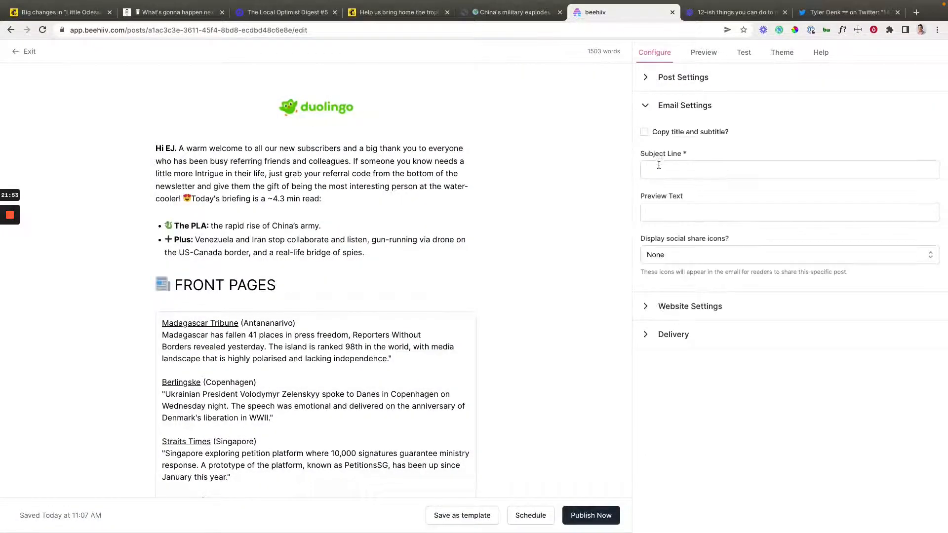
{"action": "left_click", "coordinate": [648, 107]}
{"action": "left_click", "coordinate": [645, 78]}
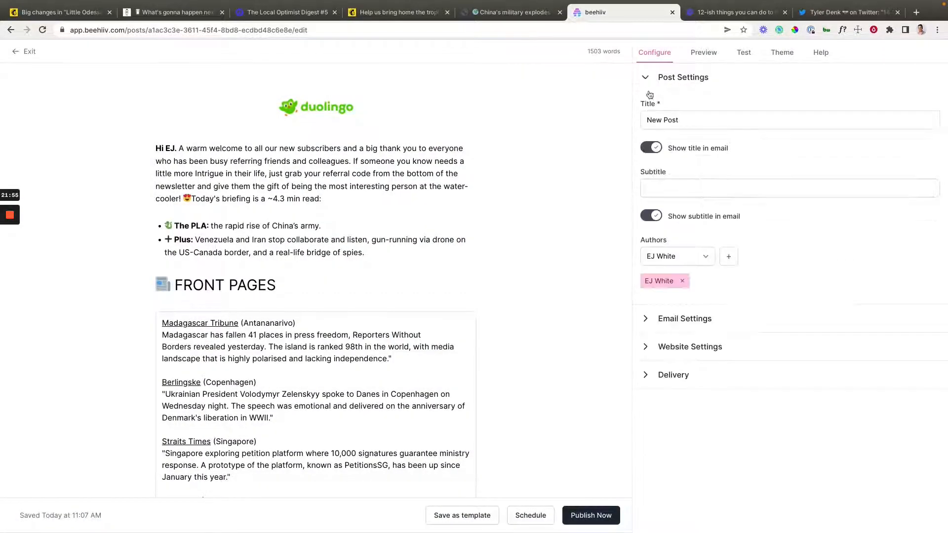
{"action": "left_click", "coordinate": [653, 148]}
{"action": "left_click", "coordinate": [652, 148]}
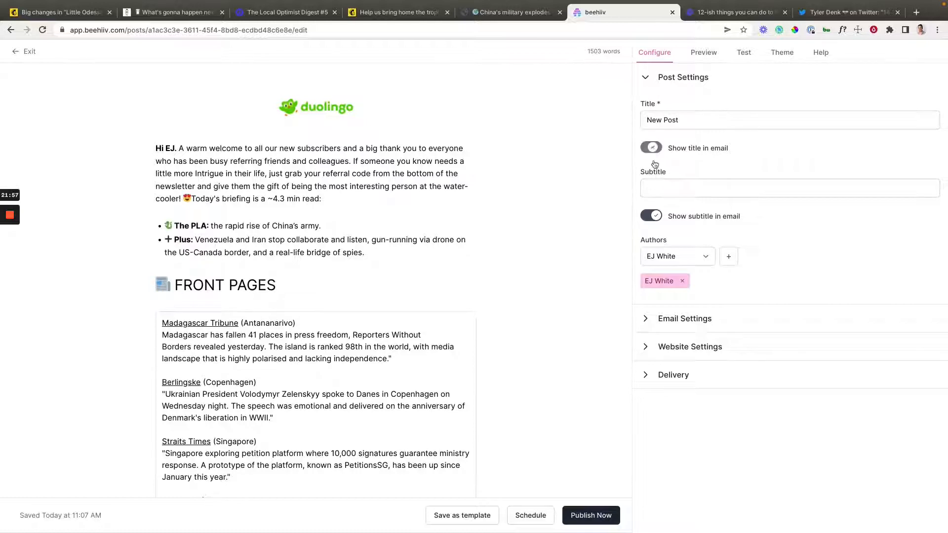
{"action": "left_click", "coordinate": [656, 216]}
{"action": "left_click", "coordinate": [656, 216]}
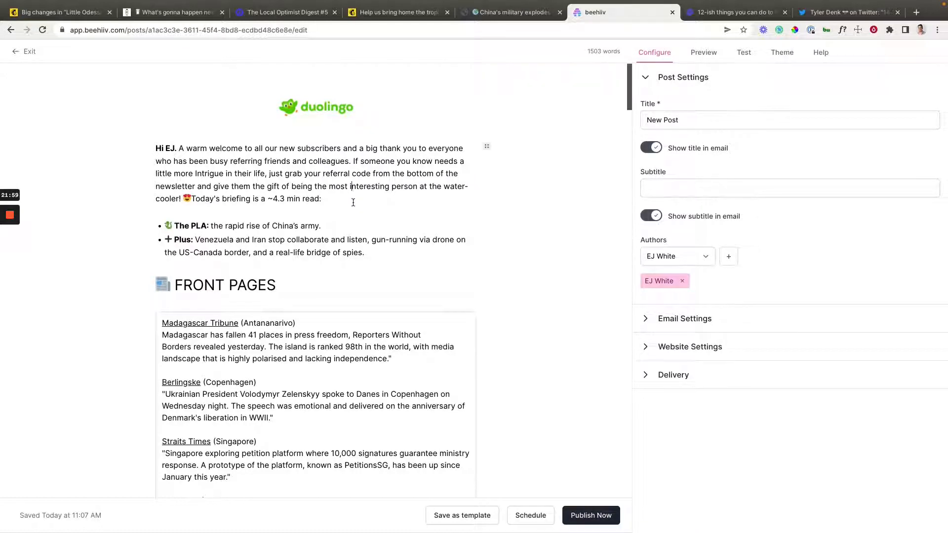
Step: Check the “New Post” title in the email preview, and disable showing the title and subtitle in the email
{"action": "left_click", "coordinate": [705, 54]}
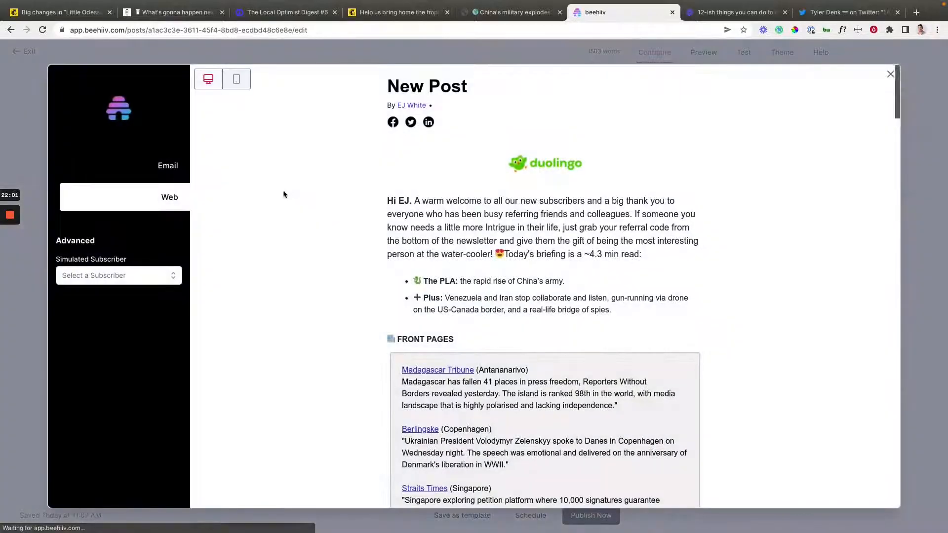
{"action": "left_click", "coordinate": [168, 166]}
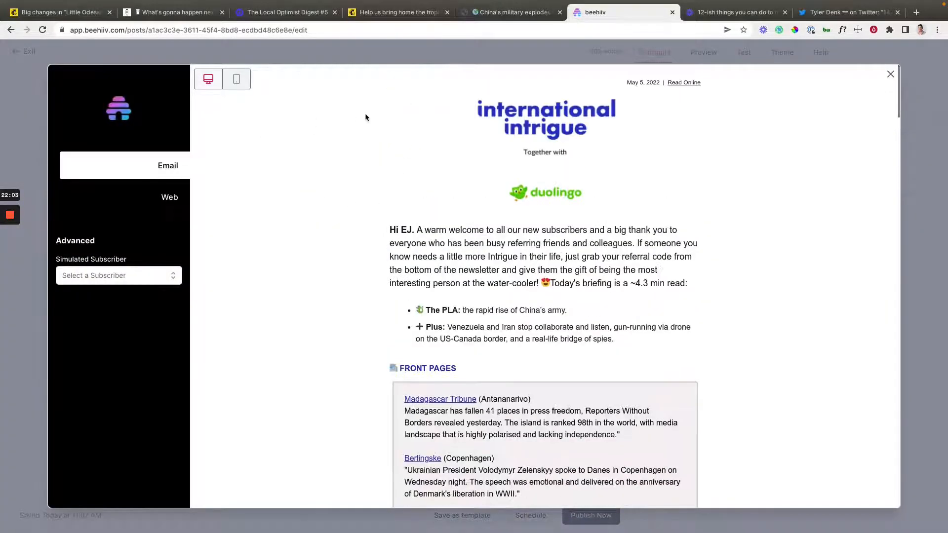
{"action": "left_click_drag", "start_coordinate": [404, 177], "coordinate": [708, 102]}
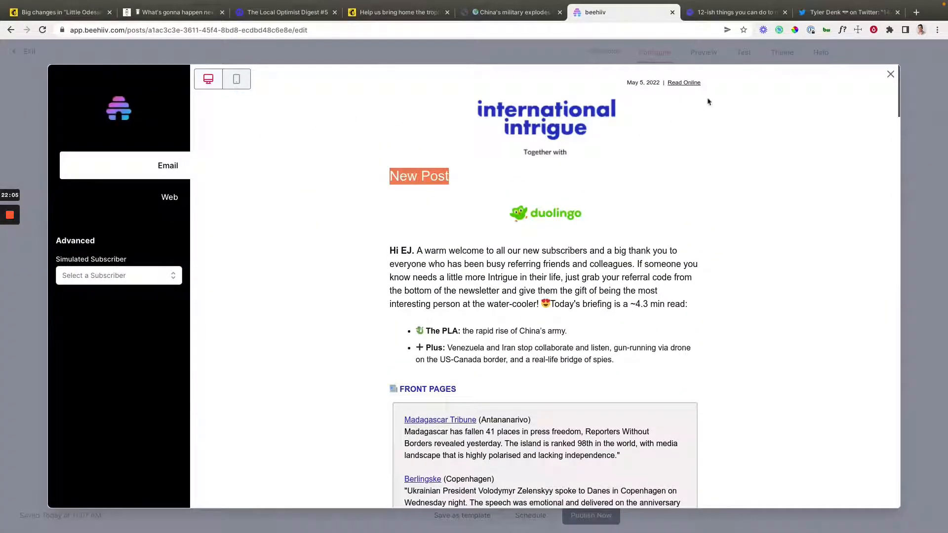
{"action": "left_click", "coordinate": [885, 75]}
{"action": "left_click", "coordinate": [888, 75]}
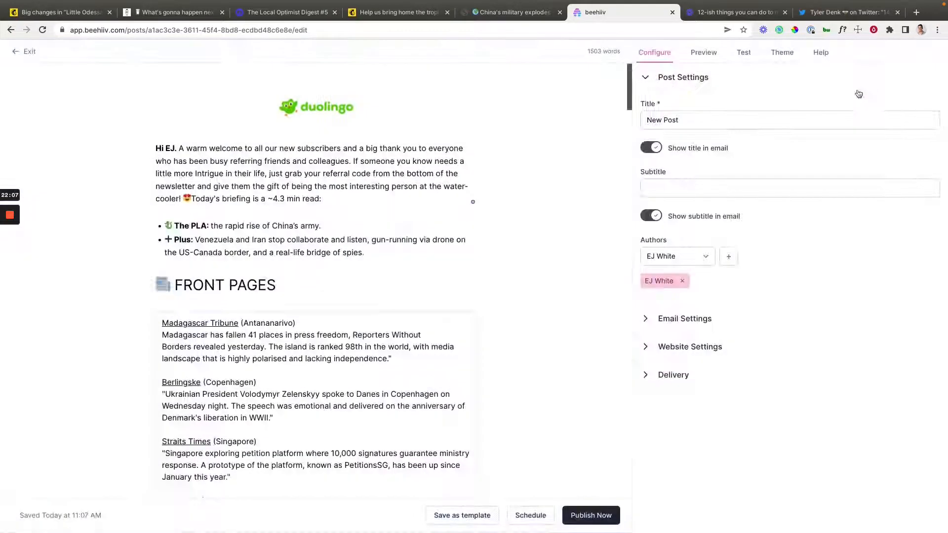
{"action": "left_click", "coordinate": [657, 149]}
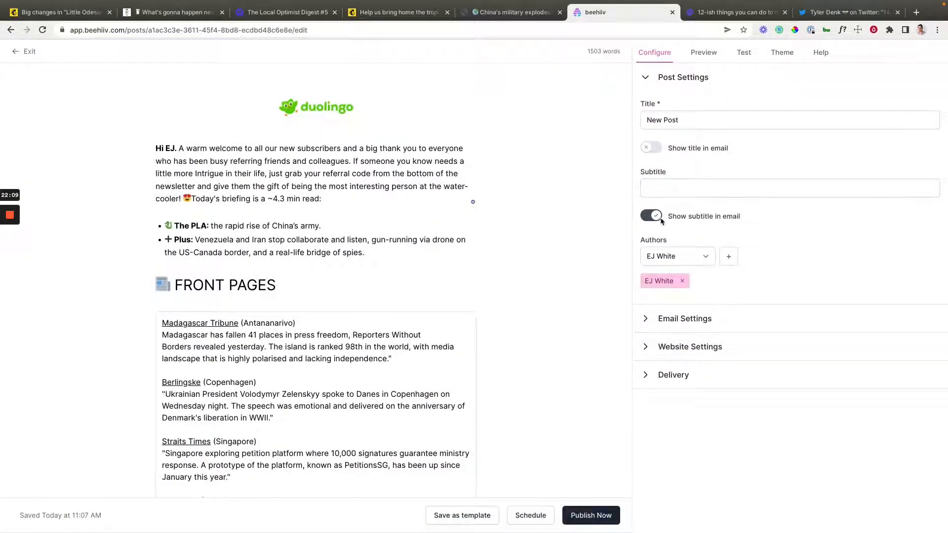
{"action": "left_click", "coordinate": [660, 218]}
Step: Highlight “Style content breaks” in the Loom list of newsletter tips, and reopen the post's theme editor in beehiiv
{"action": "left_click", "coordinate": [736, 11]}
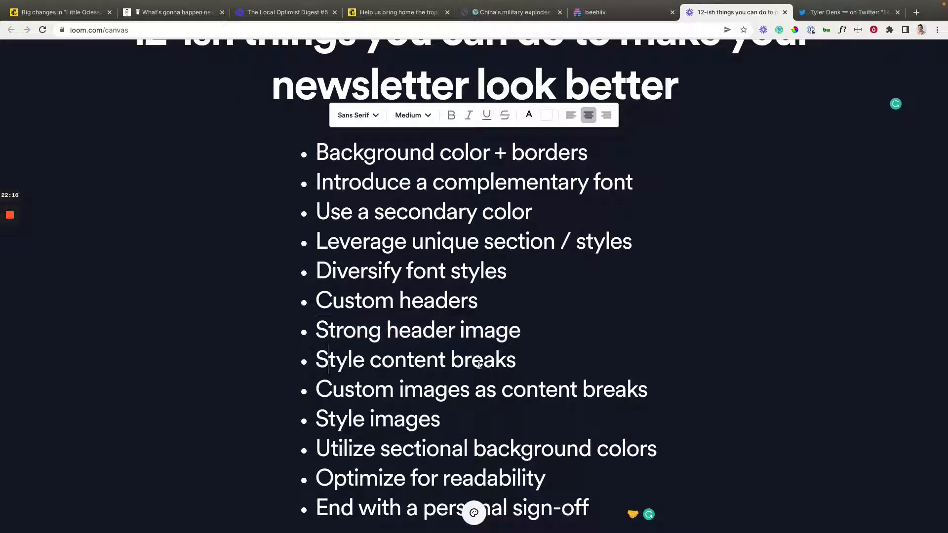
{"action": "left_click_drag", "start_coordinate": [322, 364], "coordinate": [551, 365]}
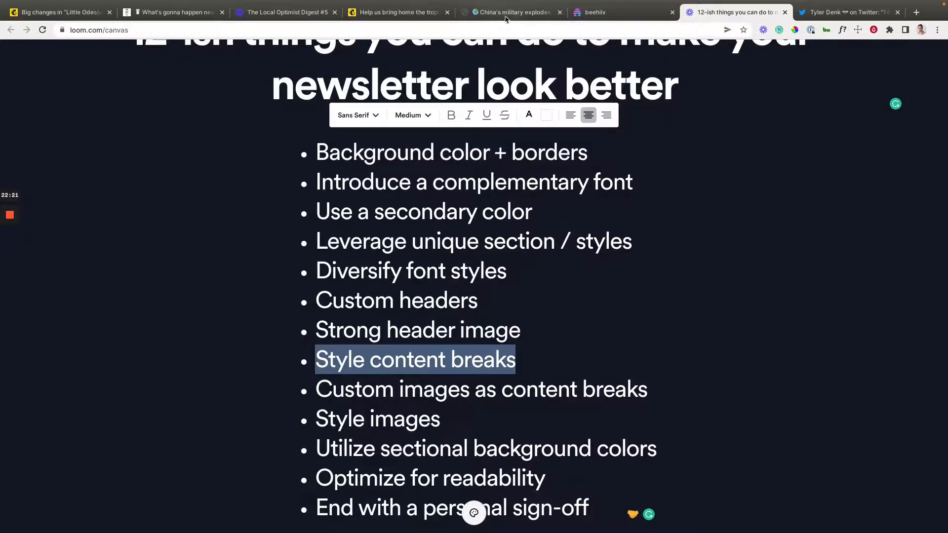
{"action": "left_click", "coordinate": [592, 12]}
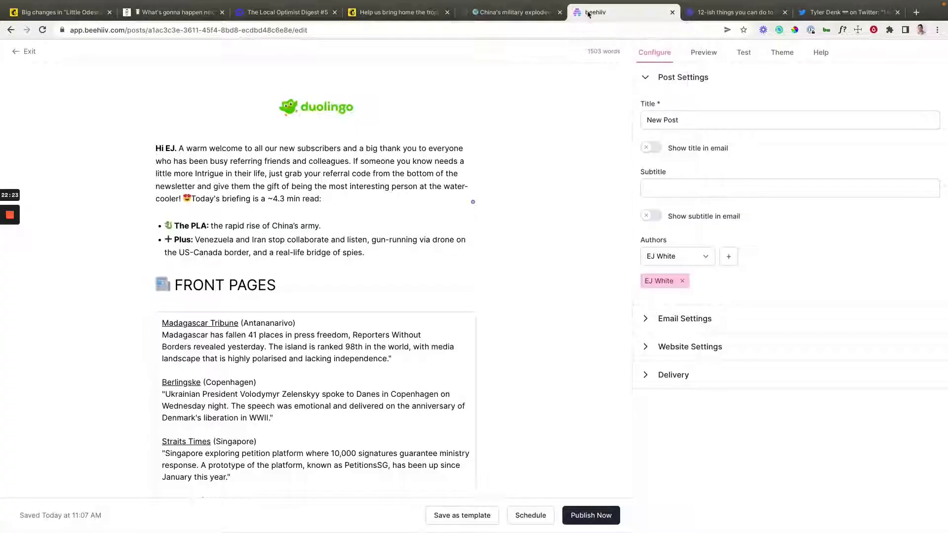
{"action": "left_click", "coordinate": [789, 56]}
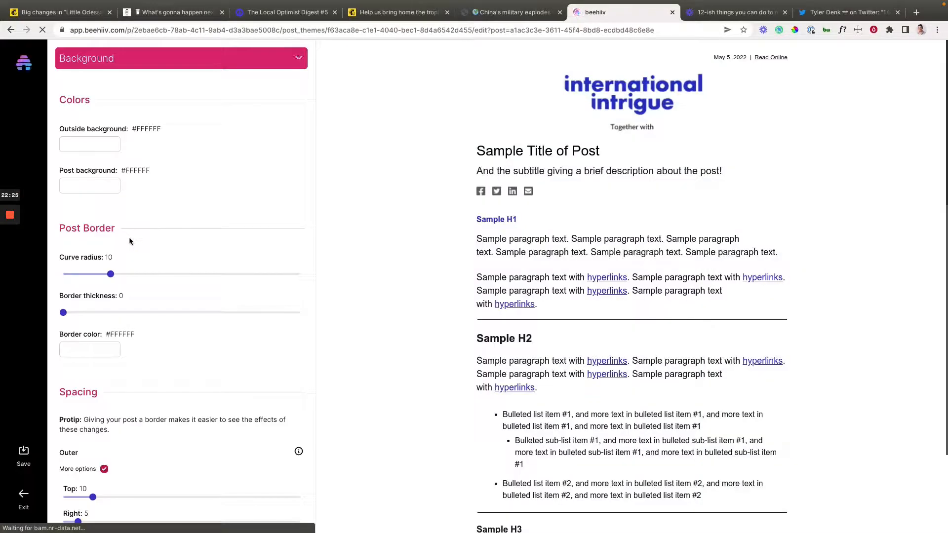
Step: Go to the theme's Content Breaks settings and set the break color to red #D32222
{"action": "left_click", "coordinate": [161, 63]}
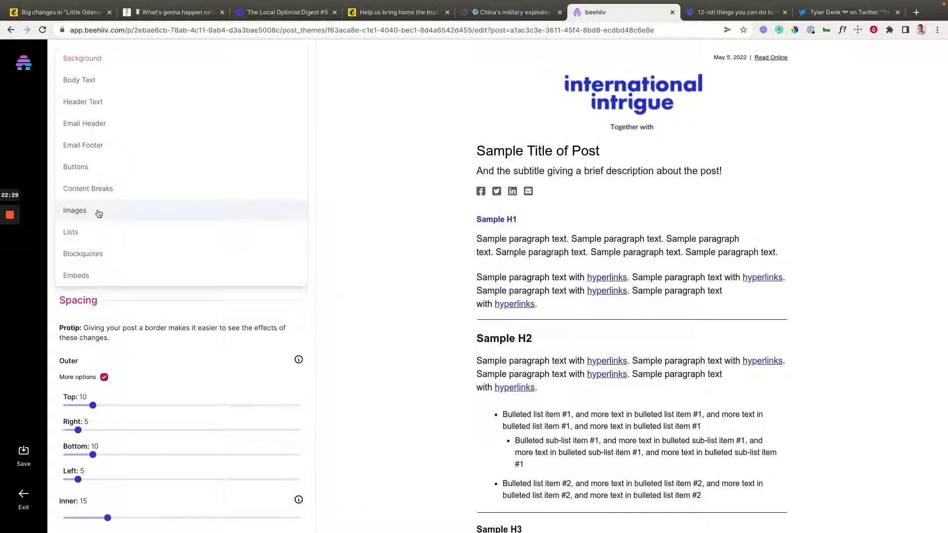
{"action": "left_click", "coordinate": [100, 191]}
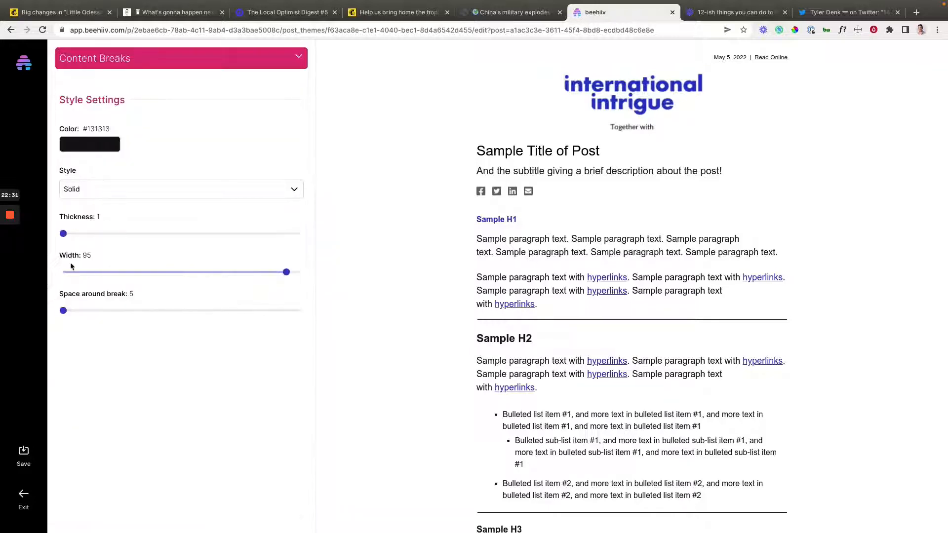
{"action": "left_click", "coordinate": [95, 142]}
{"action": "left_click", "coordinate": [167, 203]}
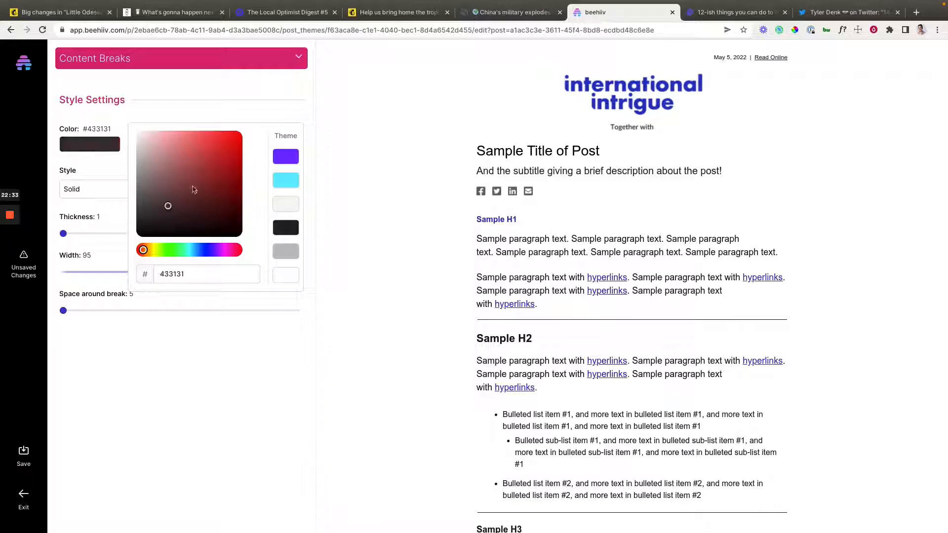
{"action": "left_click", "coordinate": [231, 144]}
{"action": "left_click", "coordinate": [221, 154]}
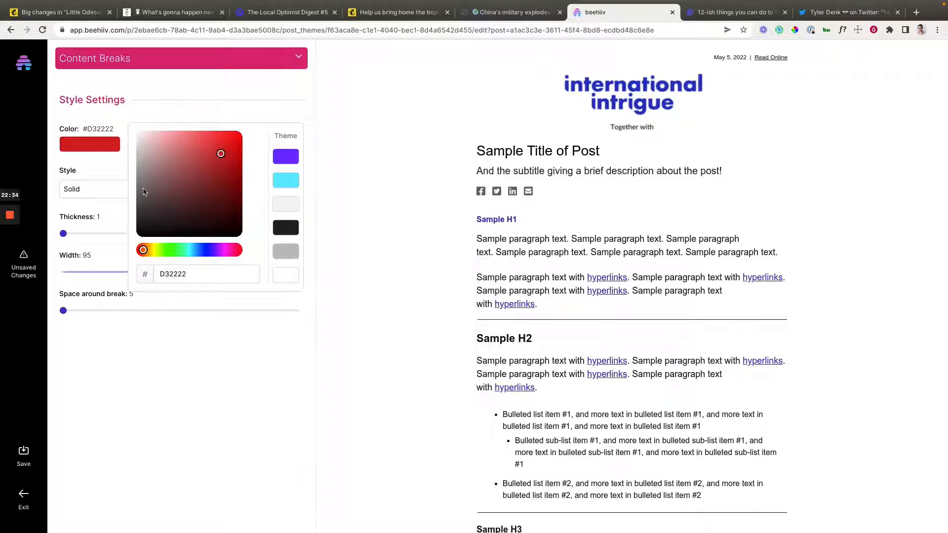
Step: Set the content break style to Dotted with a thickness of 3, and check the breaks in the sample post
{"action": "left_click", "coordinate": [105, 163]}
{"action": "left_click", "coordinate": [79, 193]}
{"action": "left_click", "coordinate": [86, 222]}
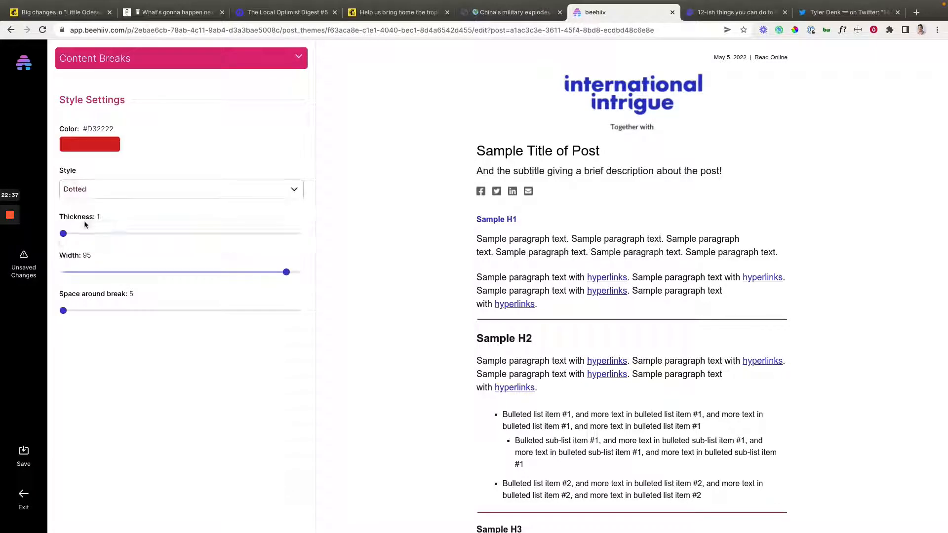
{"action": "left_click_drag", "start_coordinate": [64, 234], "coordinate": [91, 238]}
{"action": "left_click", "coordinate": [115, 236]}
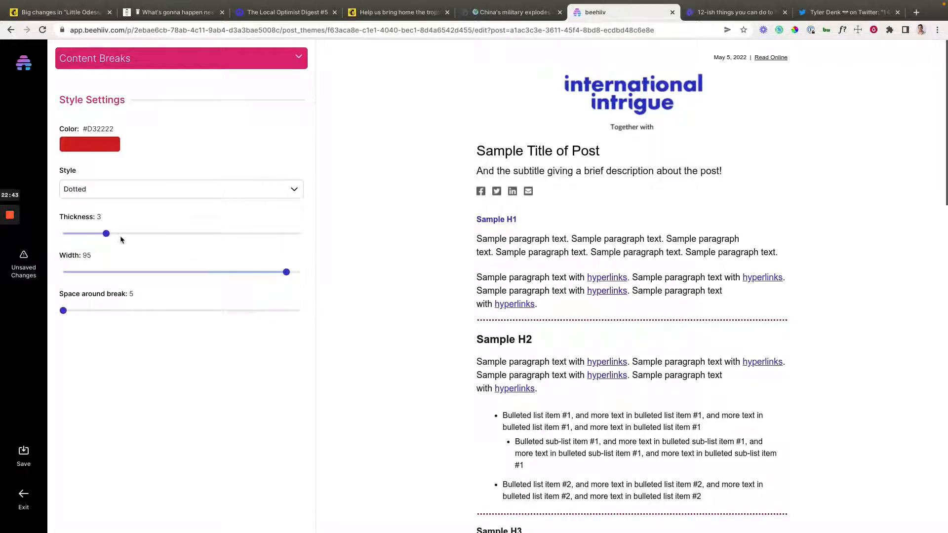
{"action": "scroll", "coordinate": [515, 328], "scroll_direction": "down", "scroll_amount": 2}
{"action": "scroll", "coordinate": [515, 328], "scroll_direction": "down", "scroll_amount": 3}
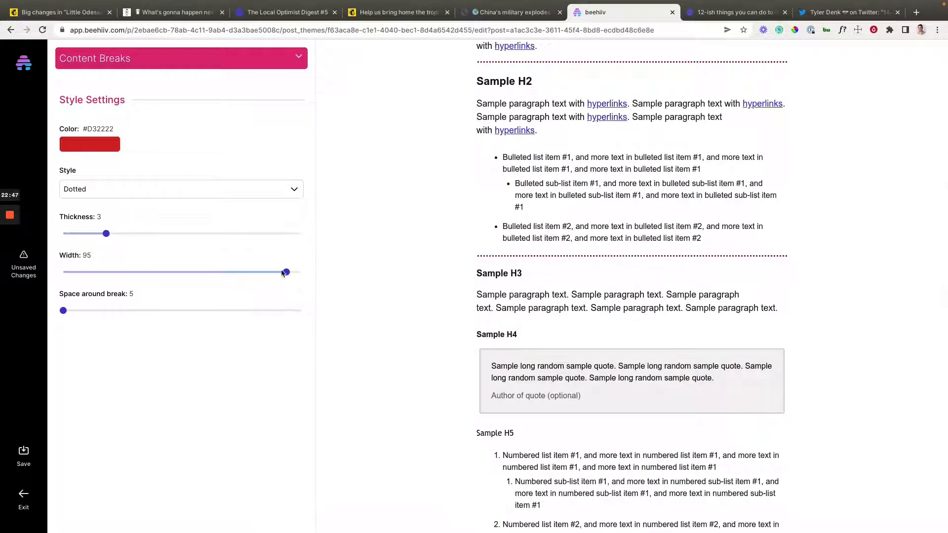
Step: Narrow the content breaks to a width of 65 and then 40, and change their style to Dashed
{"action": "left_click_drag", "start_coordinate": [286, 272], "coordinate": [214, 275]}
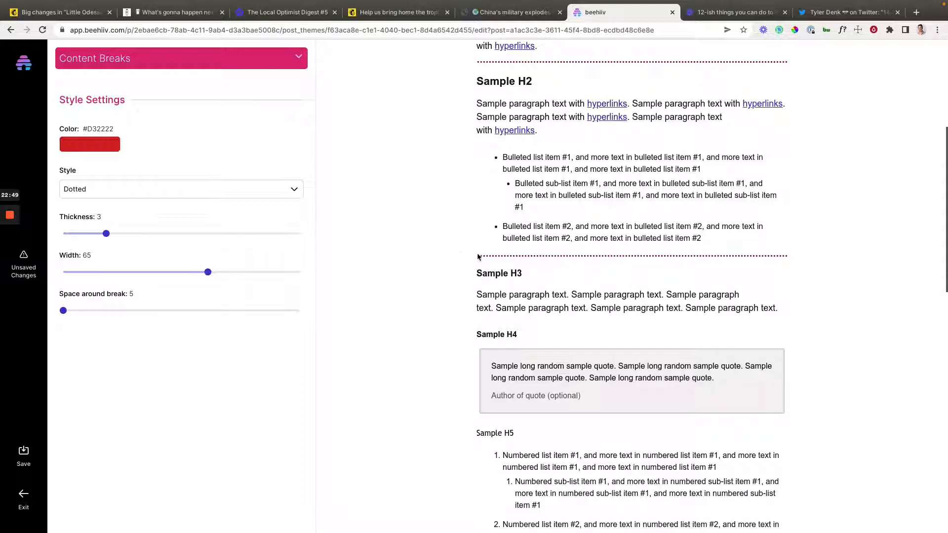
{"action": "scroll", "coordinate": [573, 276], "scroll_direction": "up", "scroll_amount": 2}
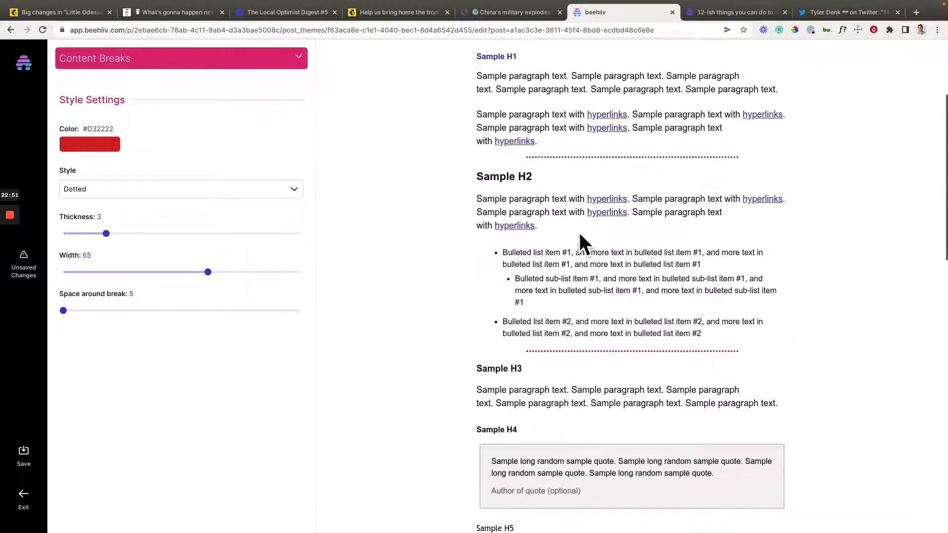
{"action": "left_click_drag", "start_coordinate": [208, 273], "coordinate": [142, 273]}
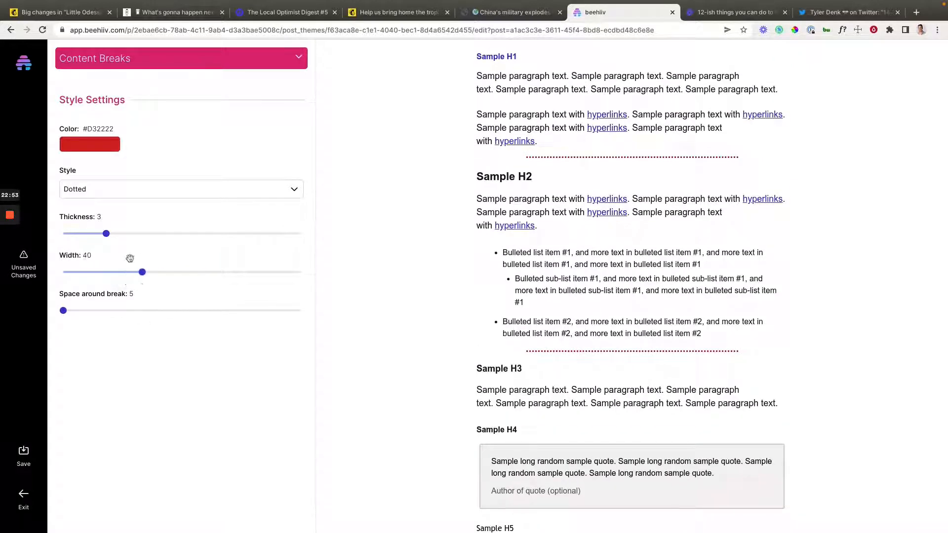
{"action": "left_click", "coordinate": [101, 188]}
{"action": "left_click", "coordinate": [90, 235]}
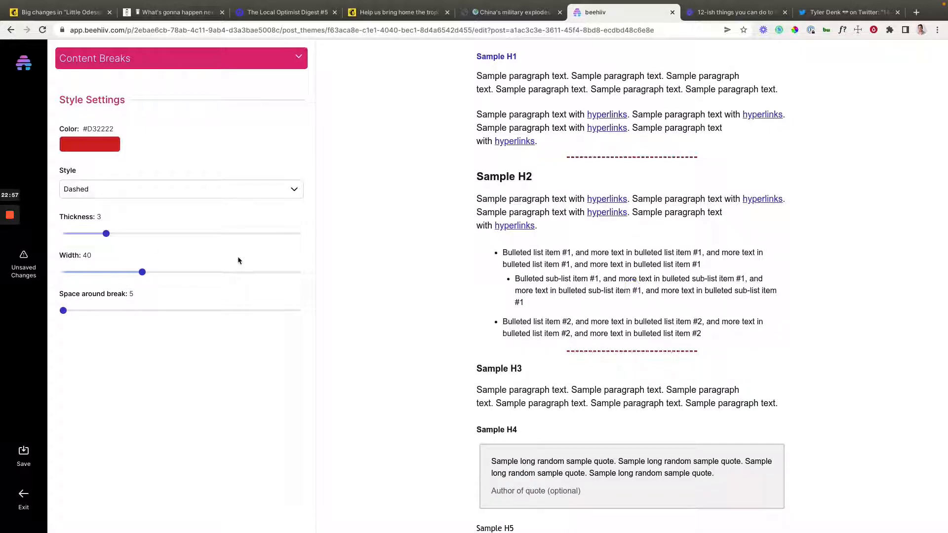
Step: Recolor the content breaks with the theme's purple, #712BFF
{"action": "left_click", "coordinate": [119, 148]}
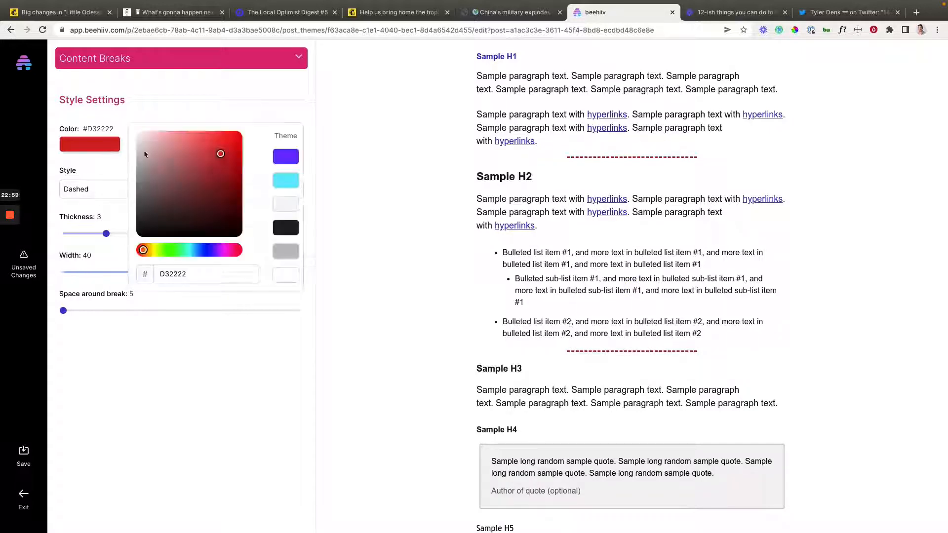
{"action": "left_click", "coordinate": [226, 205]}
{"action": "left_click", "coordinate": [220, 190]}
{"action": "left_click", "coordinate": [160, 149]}
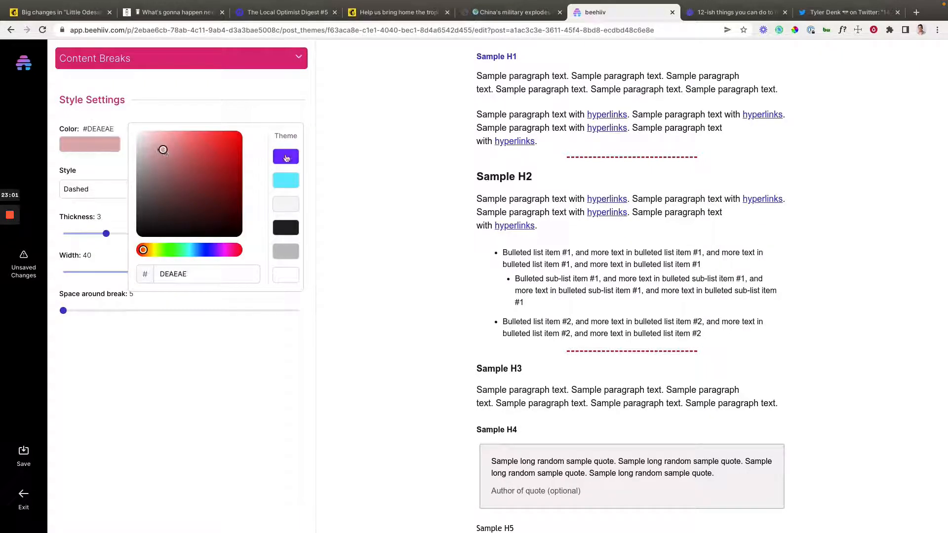
{"action": "left_click", "coordinate": [285, 157]}
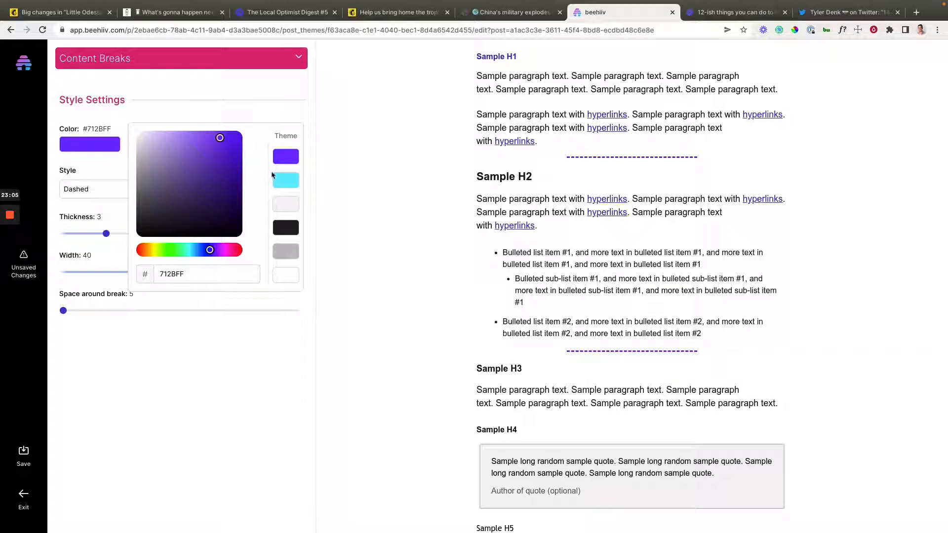
{"action": "left_click", "coordinate": [203, 102]}
Step: Set the space around the content breaks to 33, and recheck the newsletter tips list in Loom
{"action": "left_click_drag", "start_coordinate": [72, 311], "coordinate": [212, 309]}
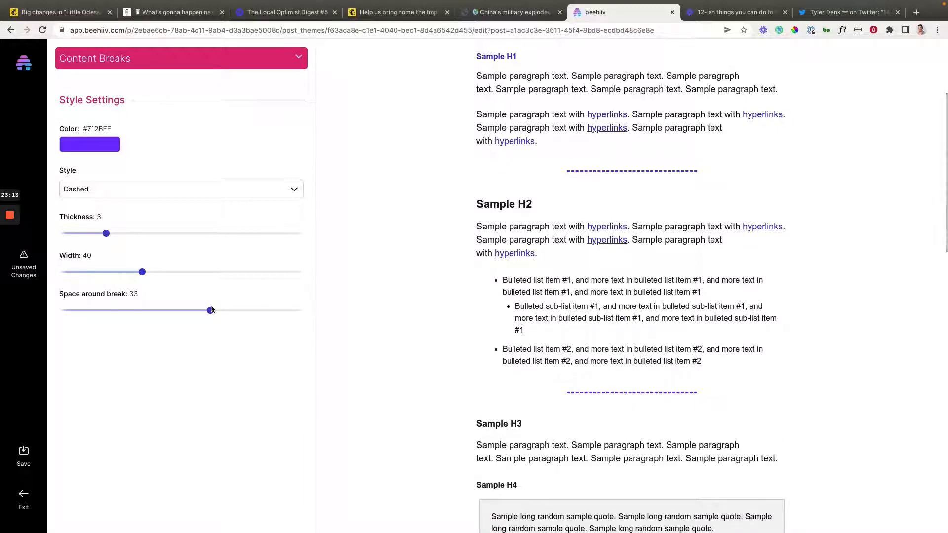
{"action": "left_click", "coordinate": [696, 15]}
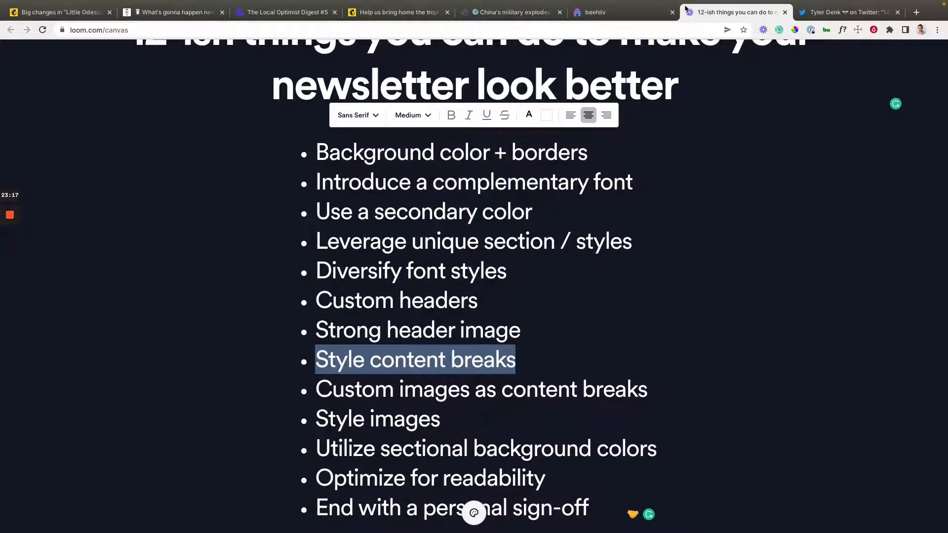
{"action": "left_click", "coordinate": [618, 13]}
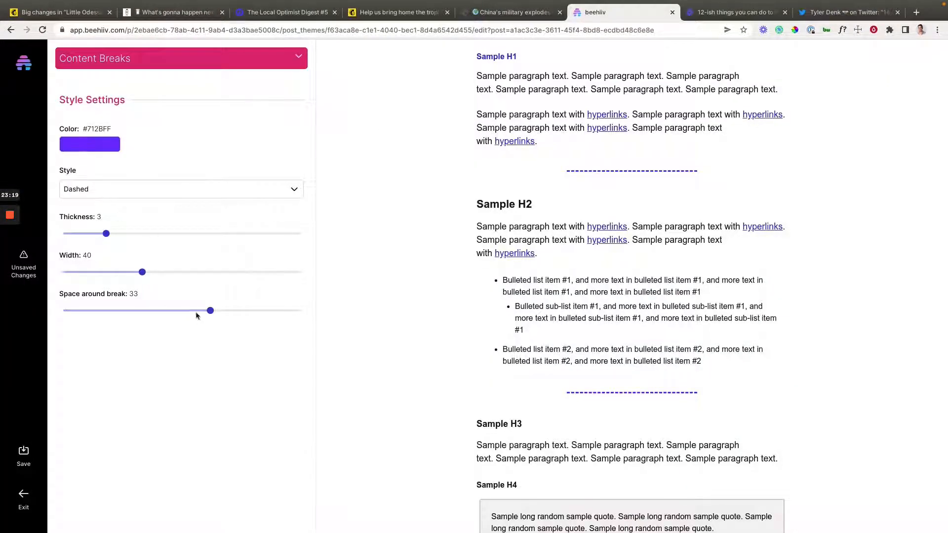
Step: Set the content breaks' surrounding space to 5, their width to 95 and their thickness to 1
{"action": "left_click_drag", "start_coordinate": [210, 310], "coordinate": [33, 308]}
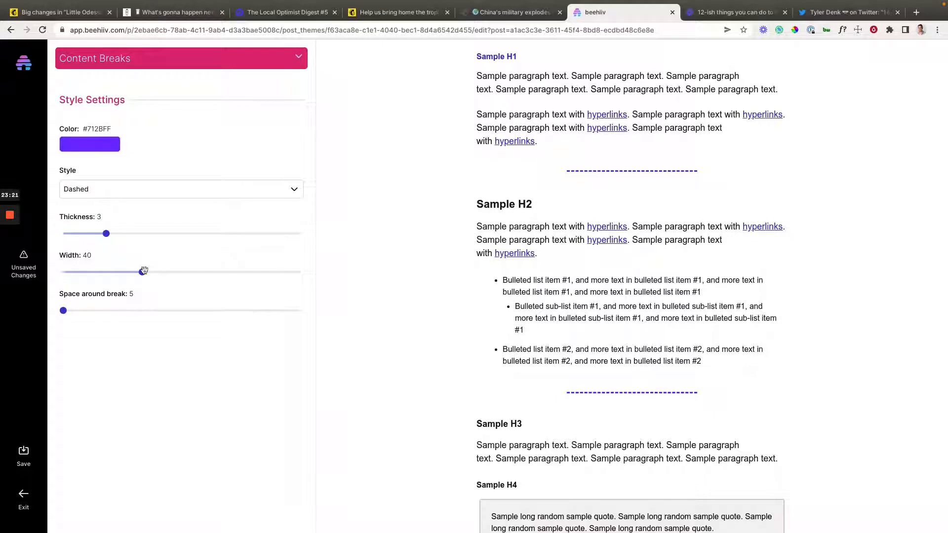
{"action": "left_click_drag", "start_coordinate": [142, 272], "coordinate": [286, 273]}
{"action": "left_click_drag", "start_coordinate": [109, 234], "coordinate": [73, 237]}
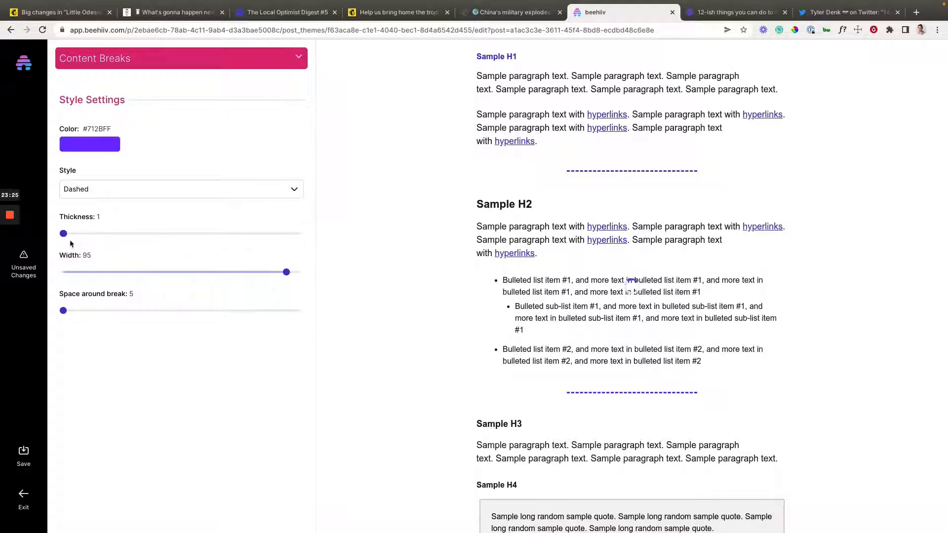
Step: Change the content break color to the theme's near-black, #222222
{"action": "left_click", "coordinate": [117, 153]}
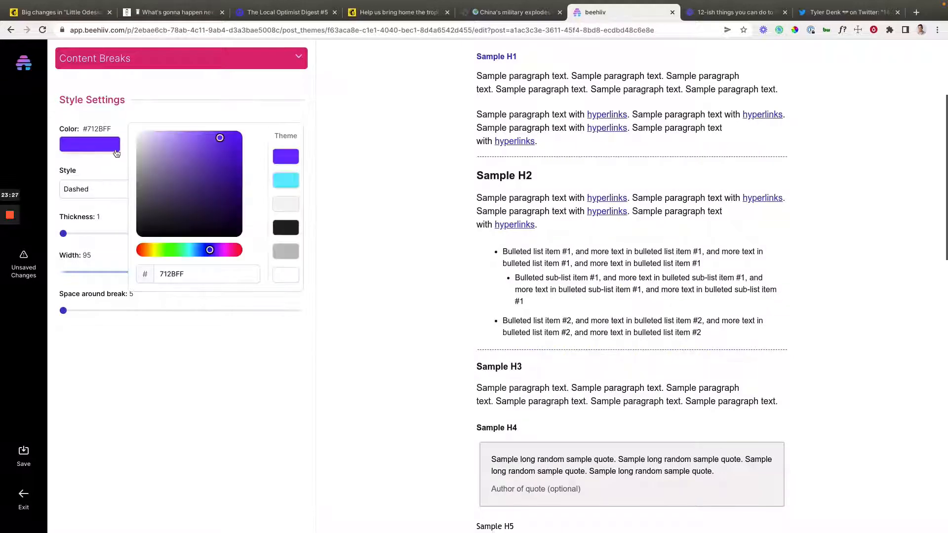
{"action": "left_click", "coordinate": [280, 230]}
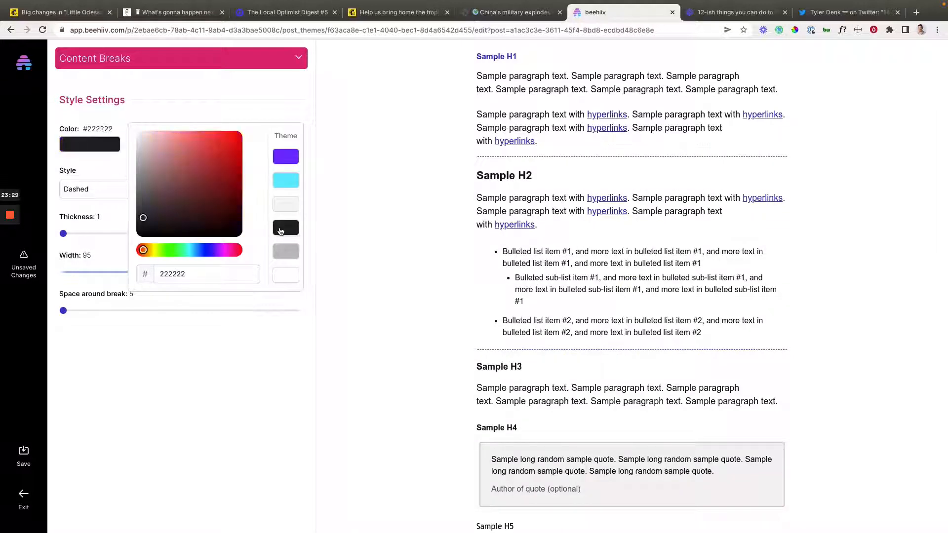
{"action": "left_click", "coordinate": [256, 120]}
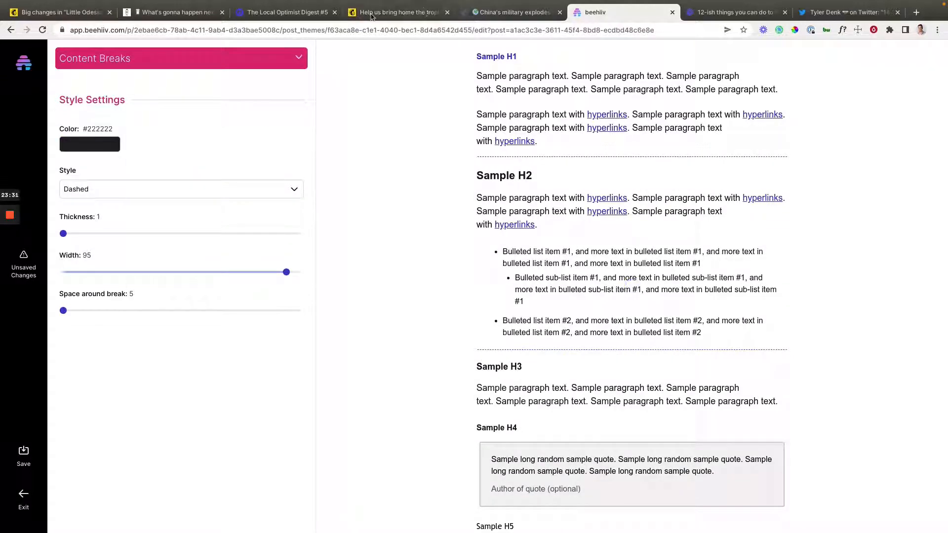
Step: Examine the custom images used as content breaks in The Local Optimist Digest #5 and the Milk Road post
{"action": "left_click", "coordinate": [270, 19]}
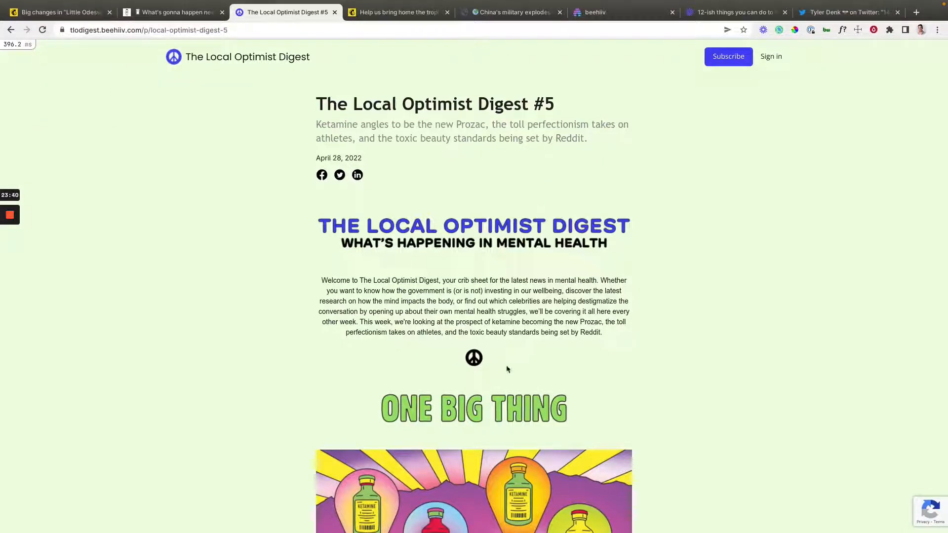
{"action": "left_click", "coordinate": [198, 18]}
{"action": "scroll", "coordinate": [436, 259], "scroll_direction": "down", "scroll_amount": 9}
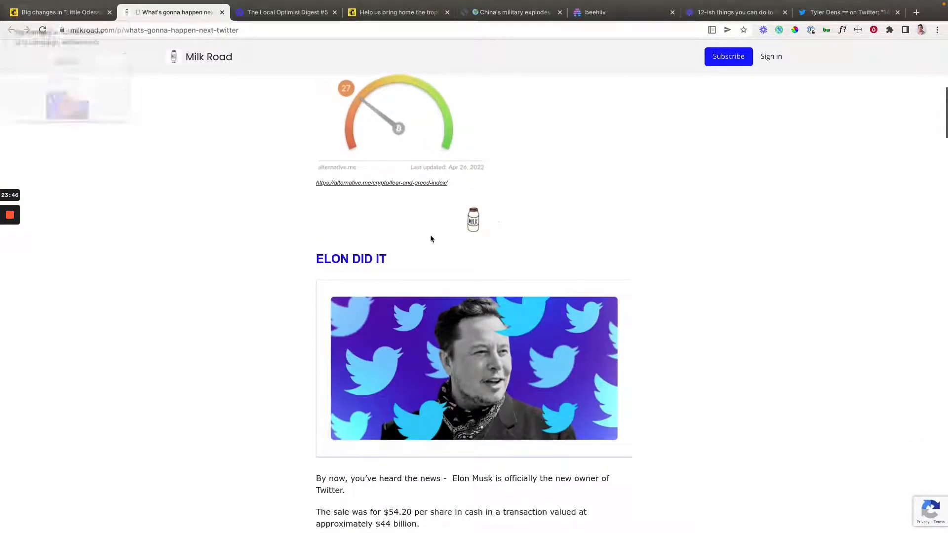
{"action": "scroll", "coordinate": [462, 275], "scroll_direction": "down", "scroll_amount": 12}
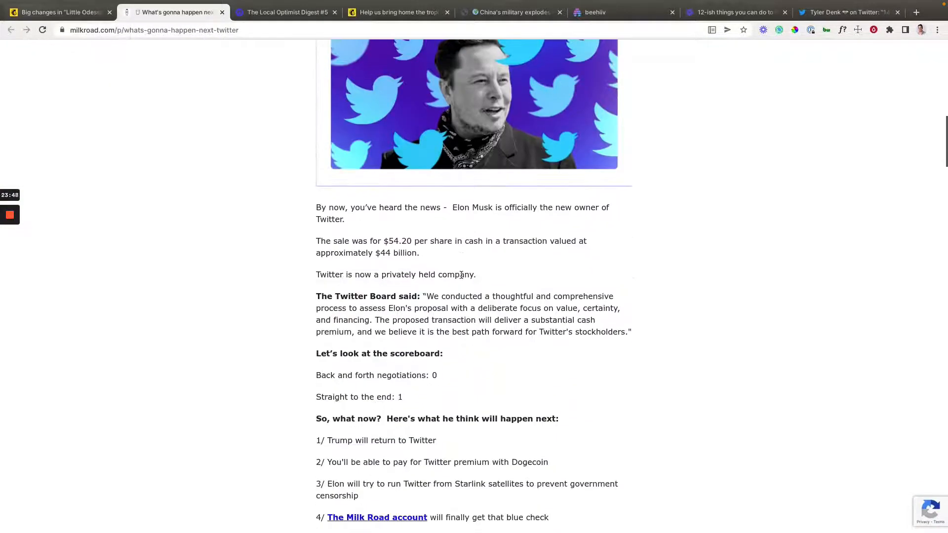
{"action": "left_click_drag", "start_coordinate": [434, 265], "coordinate": [487, 262]}
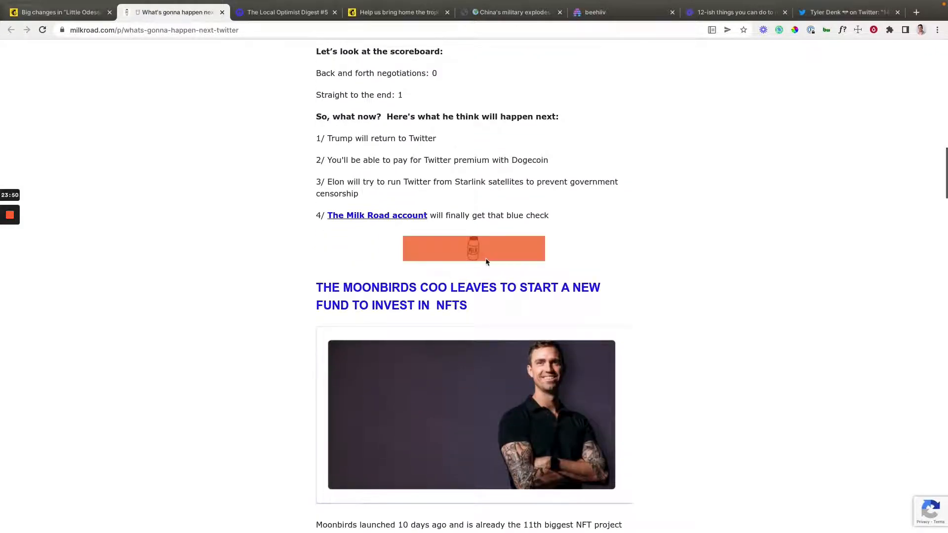
{"action": "scroll", "coordinate": [477, 263], "scroll_direction": "down", "scroll_amount": 1}
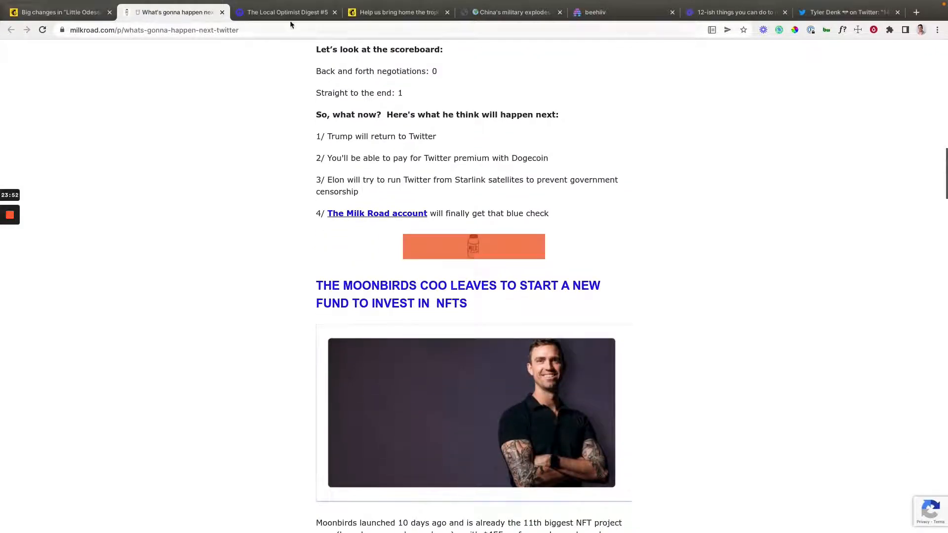
Step: Highlight “Custom images as content breaks” and then “Style images” in the Loom list of newsletter tips
{"action": "left_click", "coordinate": [703, 19]}
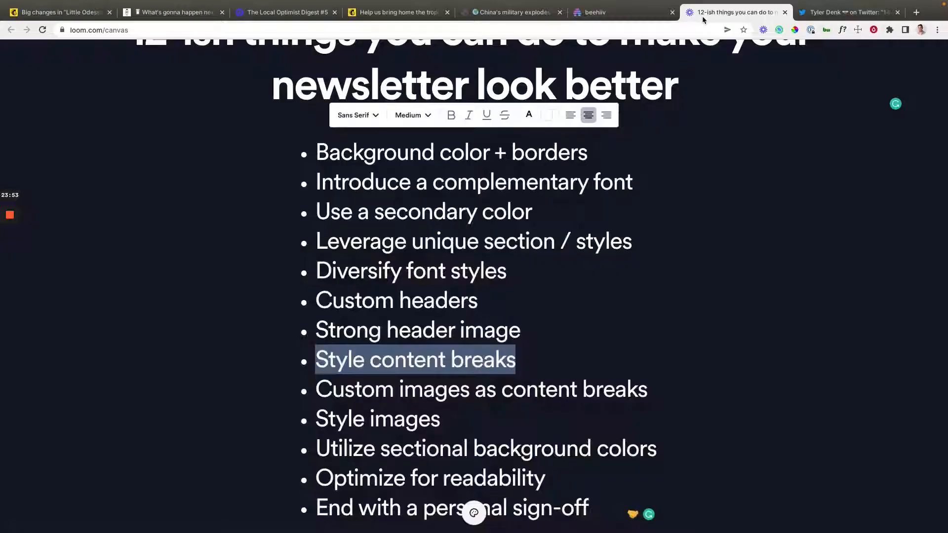
{"action": "scroll", "coordinate": [538, 314], "scroll_direction": "down", "scroll_amount": 1}
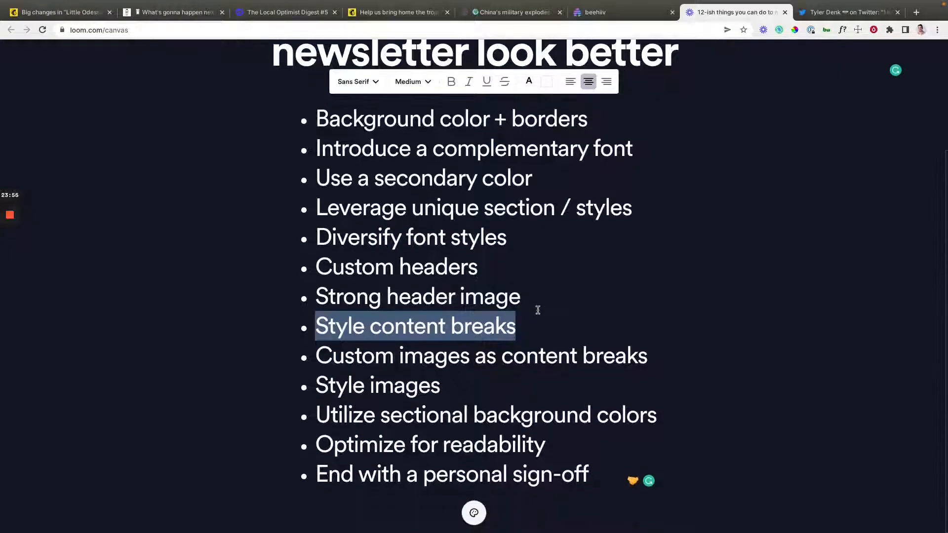
{"action": "left_click_drag", "start_coordinate": [320, 359], "coordinate": [650, 343]}
{"action": "left_click_drag", "start_coordinate": [312, 377], "coordinate": [477, 376]}
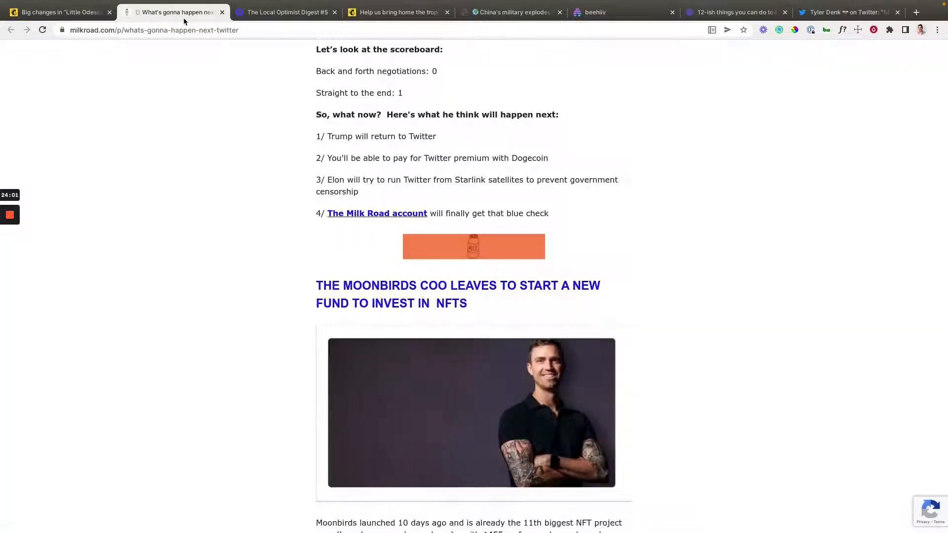
Step: Examine how the images are styled throughout the Milk Road post, including their borders and rounded corners
{"action": "left_click", "coordinate": [184, 18]}
{"action": "scroll", "coordinate": [380, 283], "scroll_direction": "down", "scroll_amount": 3}
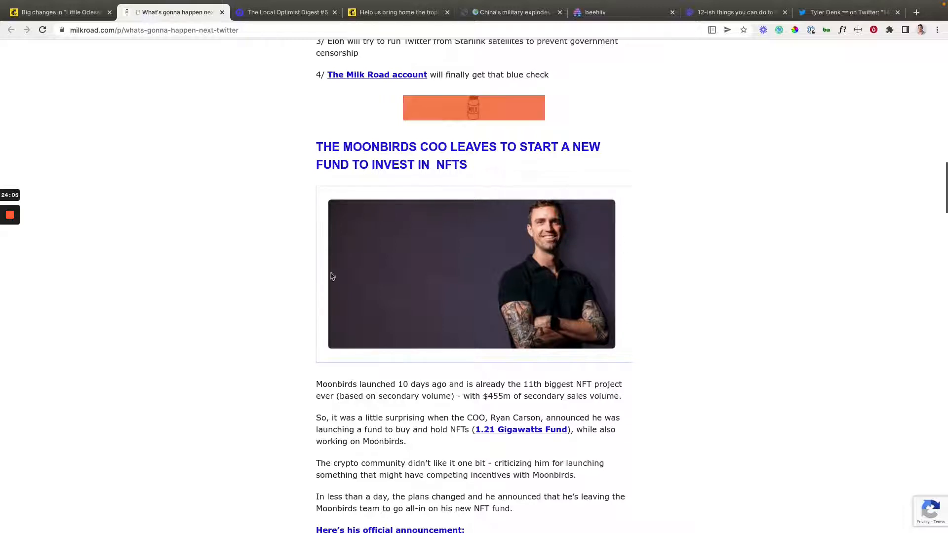
{"action": "scroll", "coordinate": [332, 276], "scroll_direction": "down", "scroll_amount": 3}
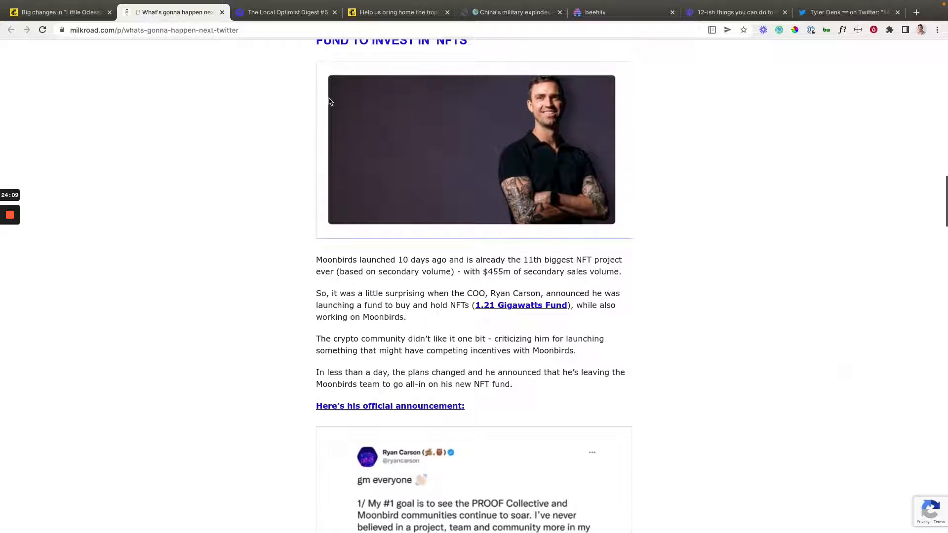
{"action": "scroll", "coordinate": [333, 81], "scroll_direction": "up", "scroll_amount": 1}
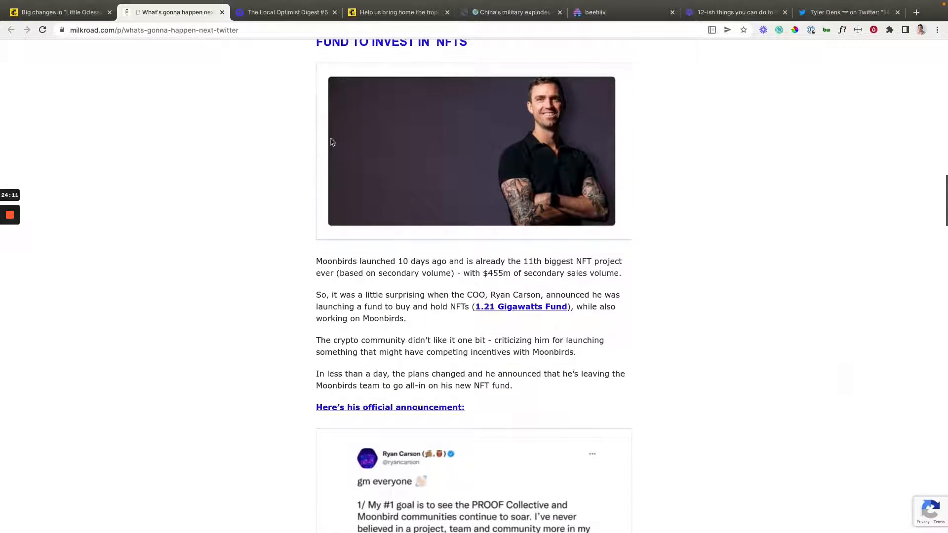
{"action": "scroll", "coordinate": [395, 215], "scroll_direction": "down", "scroll_amount": 15}
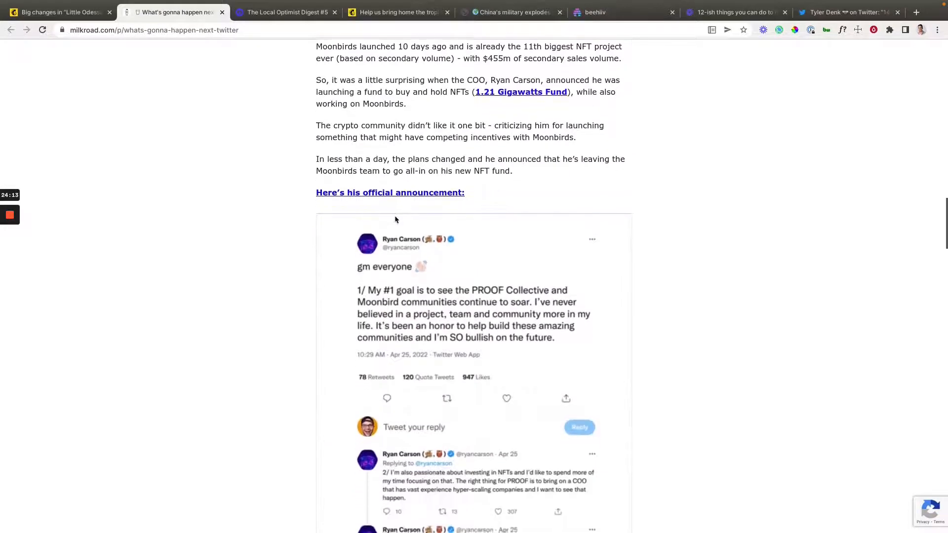
{"action": "scroll", "coordinate": [387, 216], "scroll_direction": "down", "scroll_amount": 2}
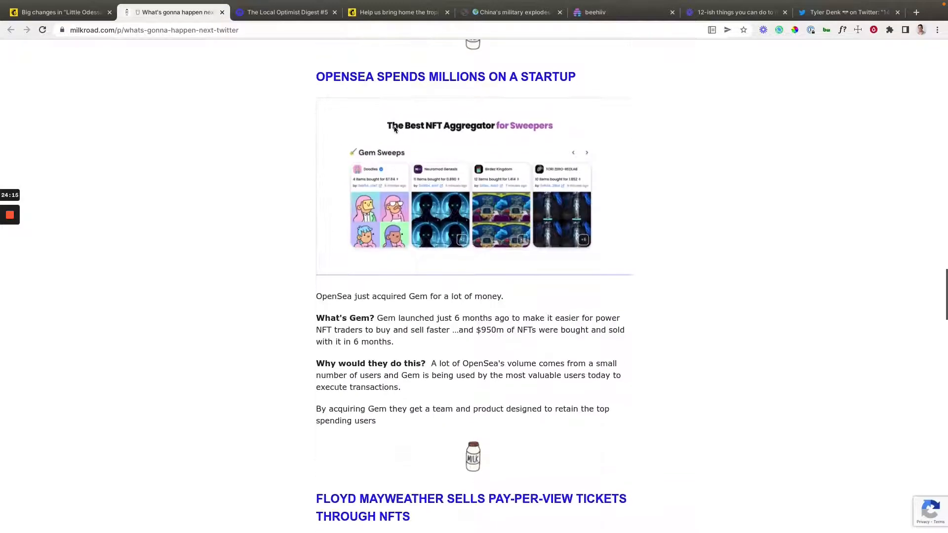
Step: Compare the framed images in the Milk Road post with the illustrations in The Local Optimist Digest #5
{"action": "scroll", "coordinate": [375, 118], "scroll_direction": "up", "scroll_amount": 8}
{"action": "scroll", "coordinate": [423, 112], "scroll_direction": "up", "scroll_amount": 1}
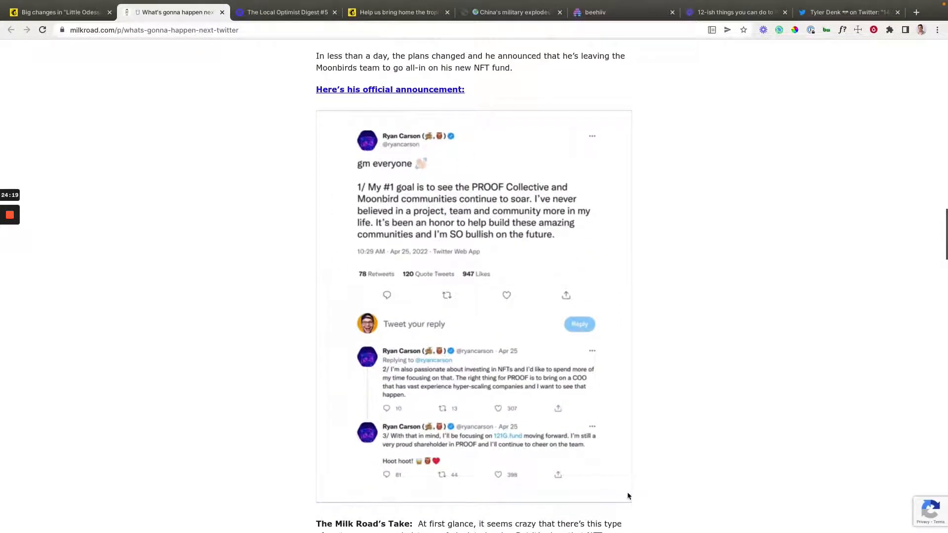
{"action": "scroll", "coordinate": [628, 495], "scroll_direction": "down", "scroll_amount": 10}
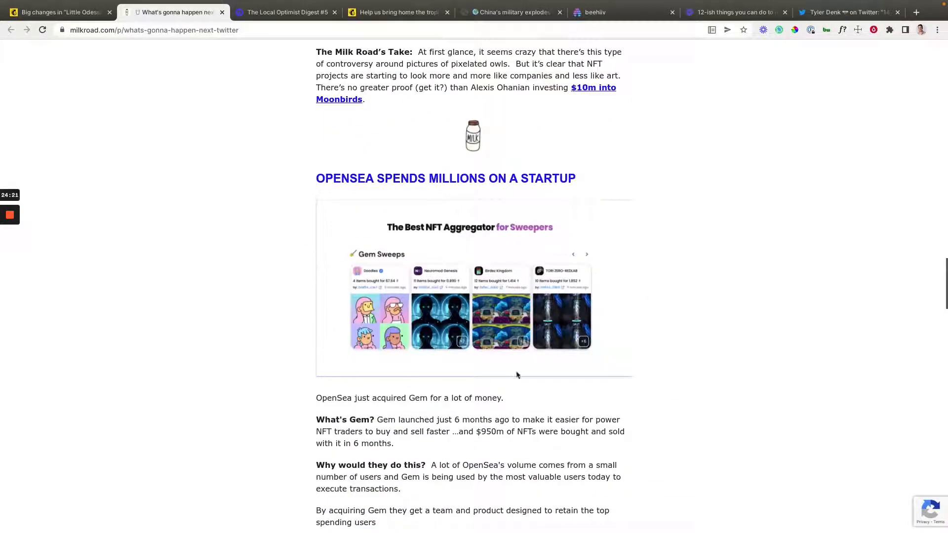
{"action": "scroll", "coordinate": [638, 319], "scroll_direction": "down", "scroll_amount": 8}
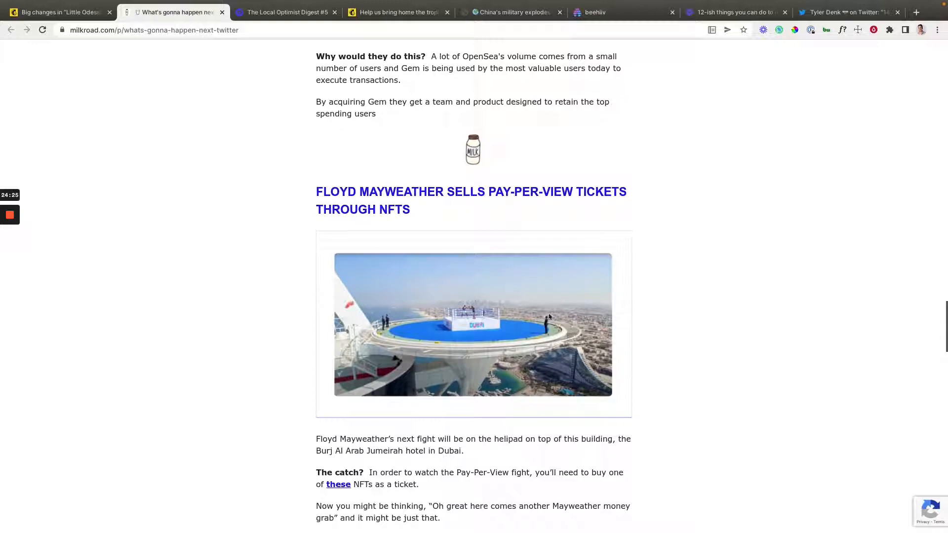
{"action": "left_click", "coordinate": [251, 16]}
{"action": "scroll", "coordinate": [431, 235], "scroll_direction": "down", "scroll_amount": 20}
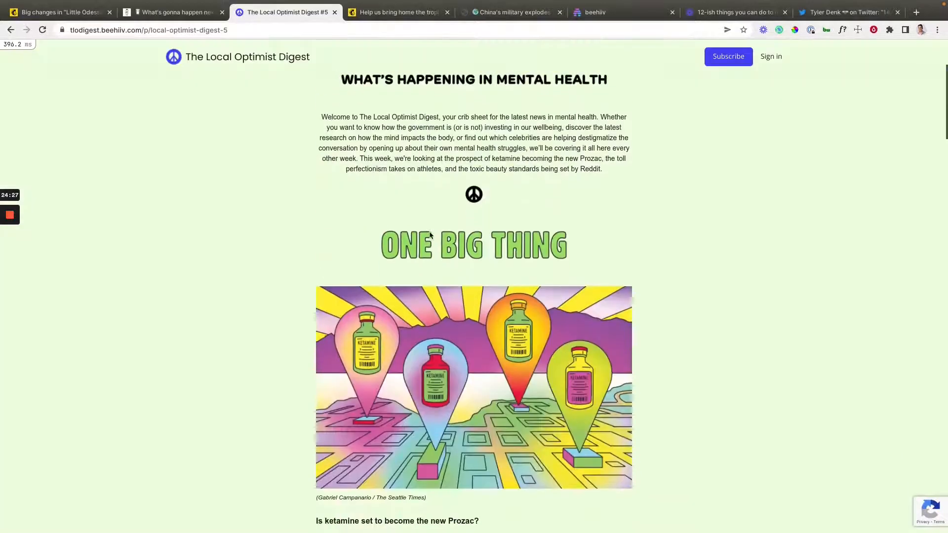
{"action": "scroll", "coordinate": [441, 241], "scroll_direction": "down", "scroll_amount": 17}
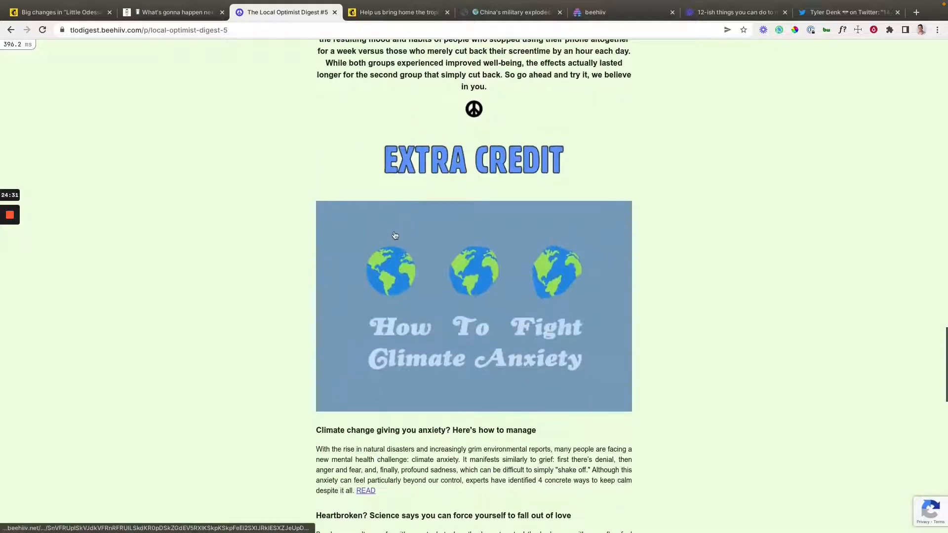
Step: Examine the custom section graphics in the Accidentally Wes Anderson newsletter, from “In Case You Missed It” to “Mark Your Calendar”
{"action": "left_click", "coordinate": [375, 18]}
{"action": "scroll", "coordinate": [439, 227], "scroll_direction": "down", "scroll_amount": 18}
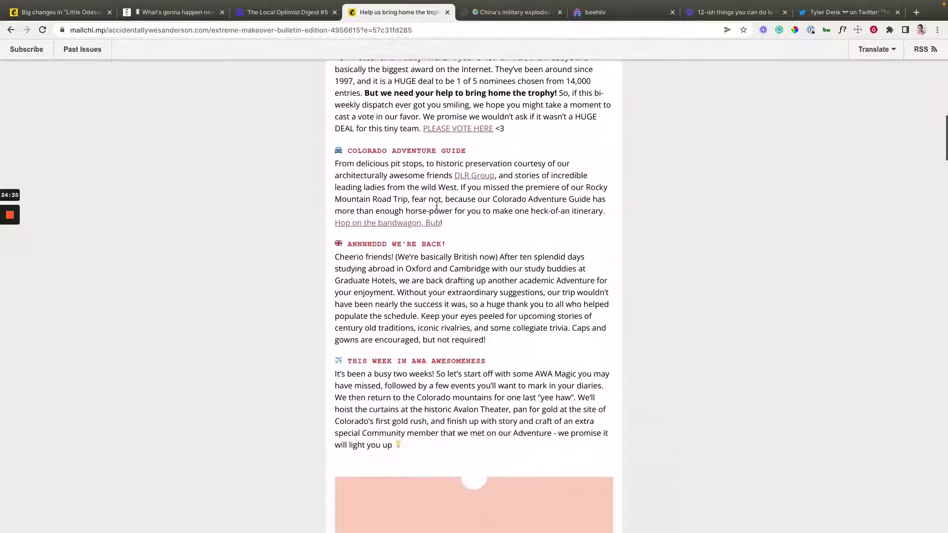
{"action": "scroll", "coordinate": [437, 205], "scroll_direction": "down", "scroll_amount": 8}
{"action": "scroll", "coordinate": [473, 148], "scroll_direction": "up", "scroll_amount": 3}
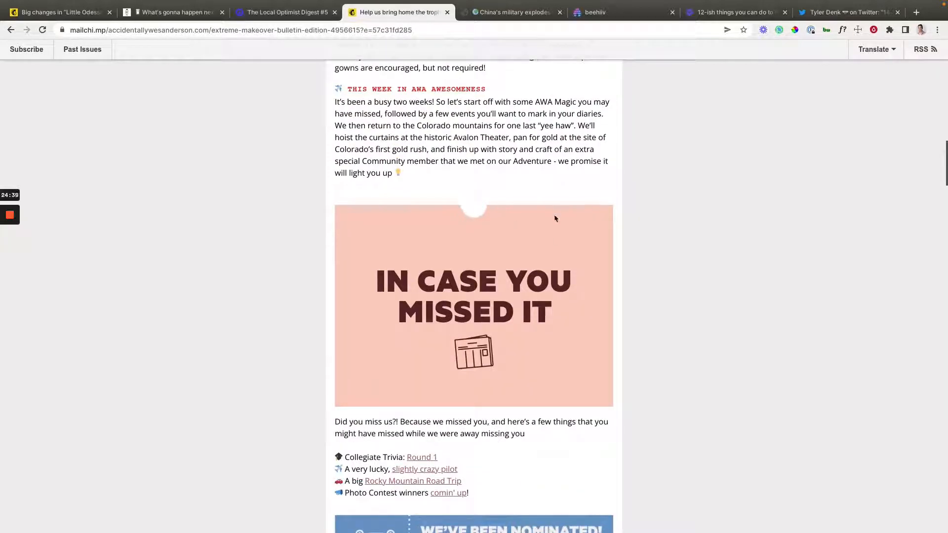
{"action": "scroll", "coordinate": [555, 218], "scroll_direction": "down", "scroll_amount": 2}
{"action": "scroll", "coordinate": [455, 243], "scroll_direction": "down", "scroll_amount": 3}
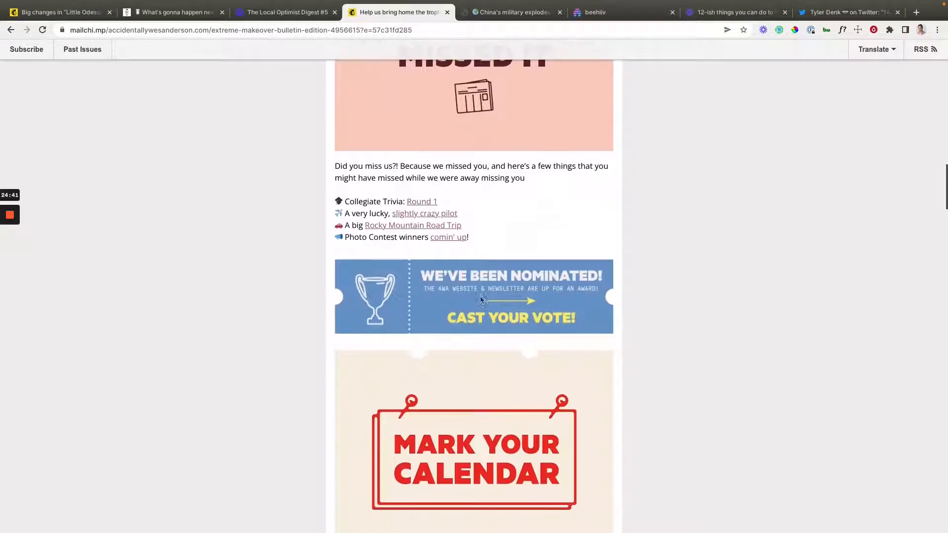
{"action": "scroll", "coordinate": [430, 288], "scroll_direction": "down", "scroll_amount": 5}
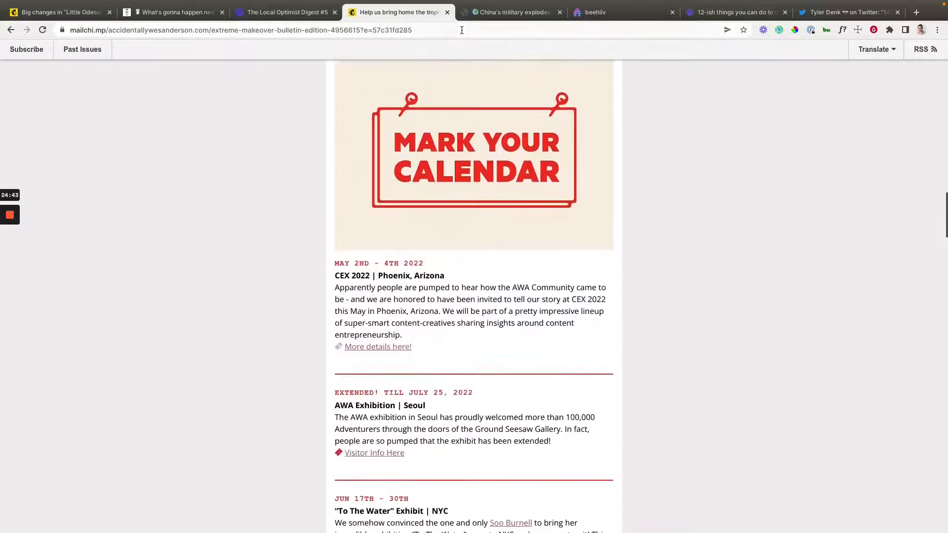
Step: Close the font details on the International Intrigue post and examine how its Deep Dive image is styled
{"action": "left_click", "coordinate": [485, 13]}
{"action": "scroll", "coordinate": [445, 303], "scroll_direction": "down", "scroll_amount": 6}
{"action": "left_click", "coordinate": [396, 474]}
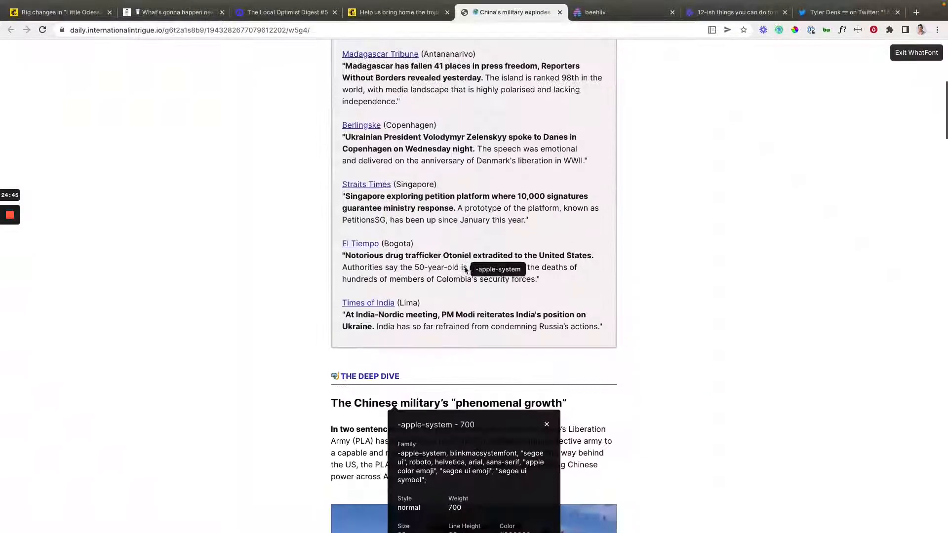
{"action": "scroll", "coordinate": [447, 437], "scroll_direction": "down", "scroll_amount": 4}
{"action": "left_click", "coordinate": [714, 266]}
{"action": "left_click", "coordinate": [547, 269]}
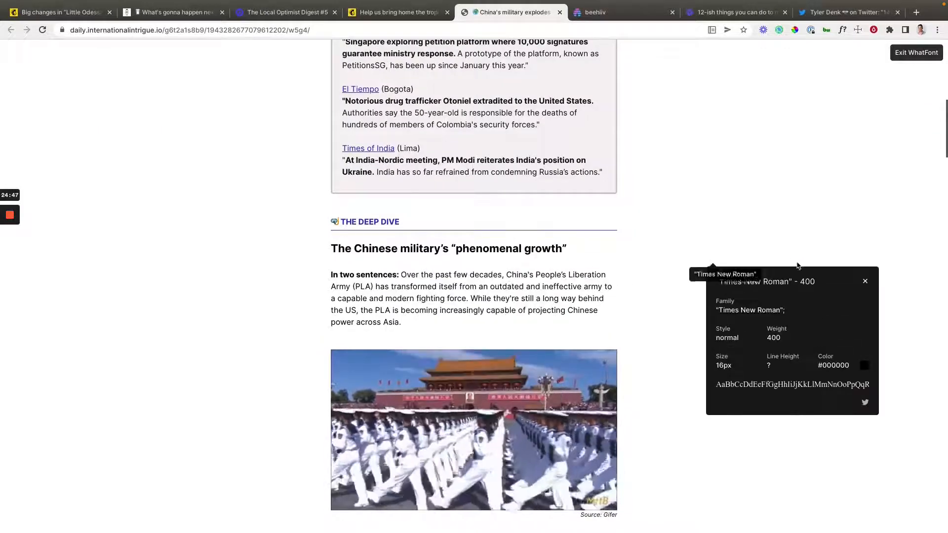
{"action": "left_click", "coordinate": [867, 285]}
{"action": "scroll", "coordinate": [583, 307], "scroll_direction": "down", "scroll_amount": 3}
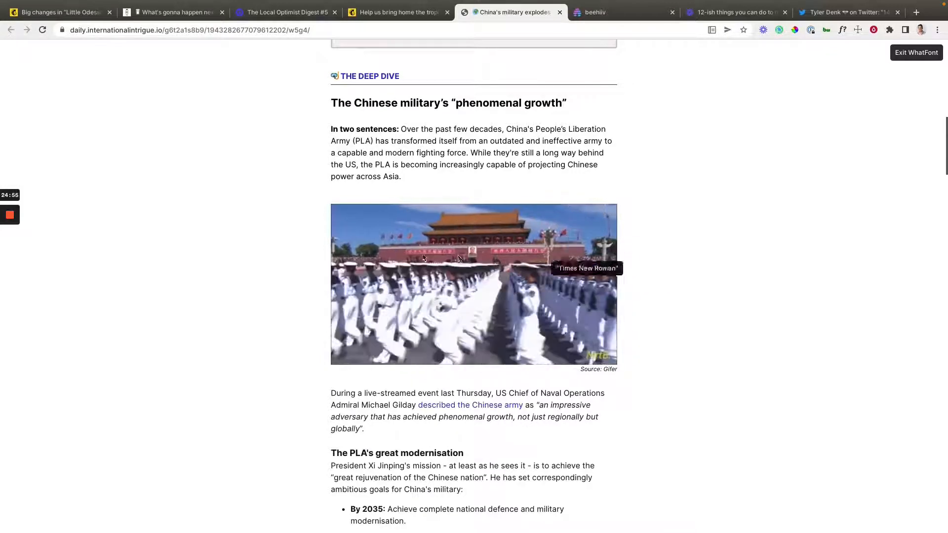
{"action": "scroll", "coordinate": [534, 196], "scroll_direction": "down", "scroll_amount": 1}
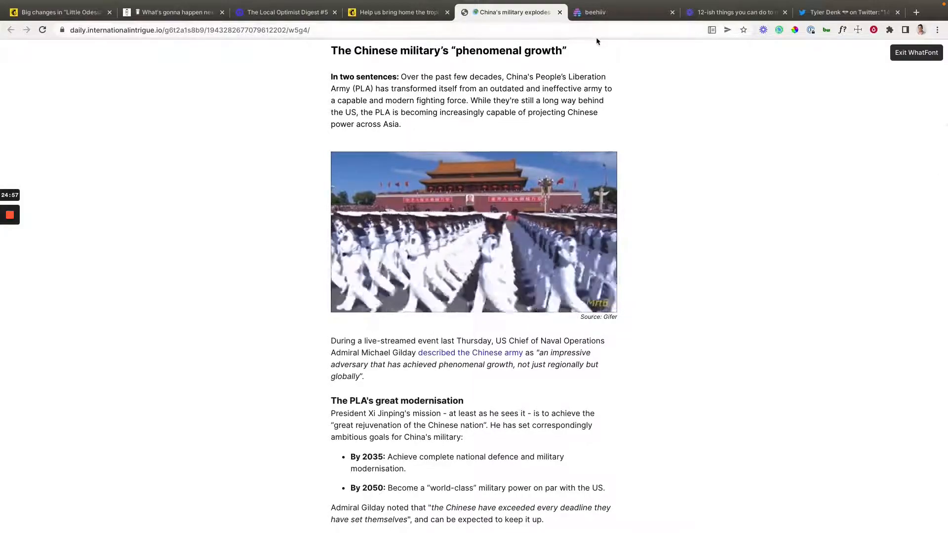
{"action": "scroll", "coordinate": [538, 166], "scroll_direction": "down", "scroll_amount": 2}
{"action": "scroll", "coordinate": [538, 166], "scroll_direction": "down", "scroll_amount": 3}
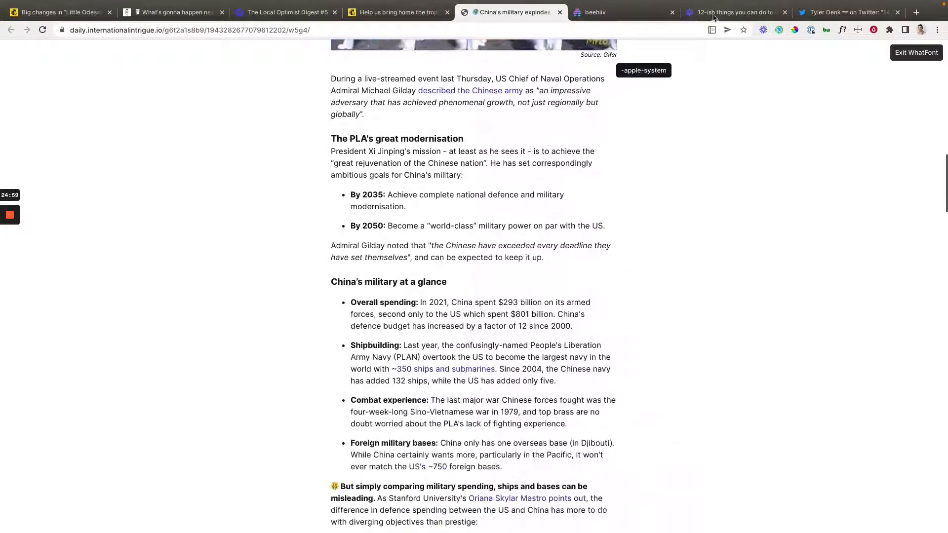
Step: Check the Loom tips list, then review the rest of the International Intrigue and Milk Road posts for image styling
{"action": "left_click", "coordinate": [714, 19]}
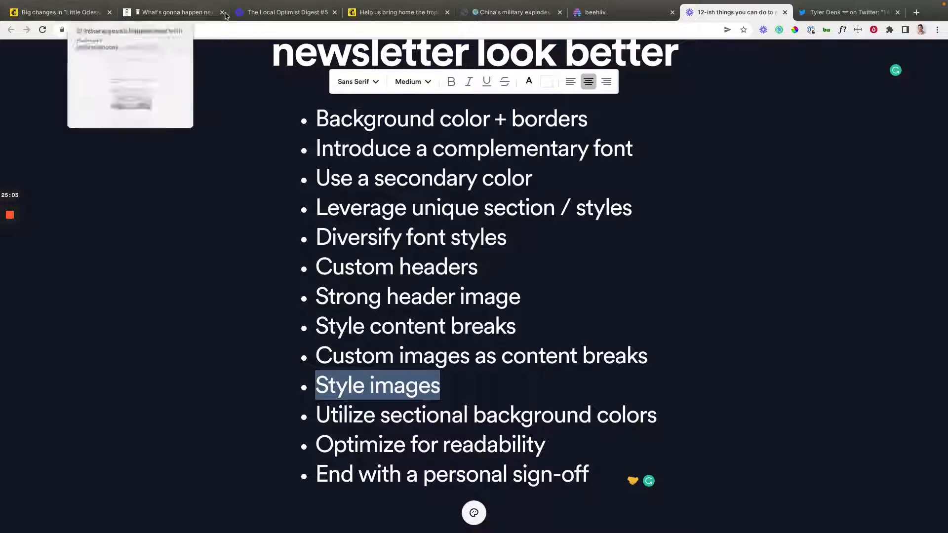
{"action": "left_click", "coordinate": [477, 18]}
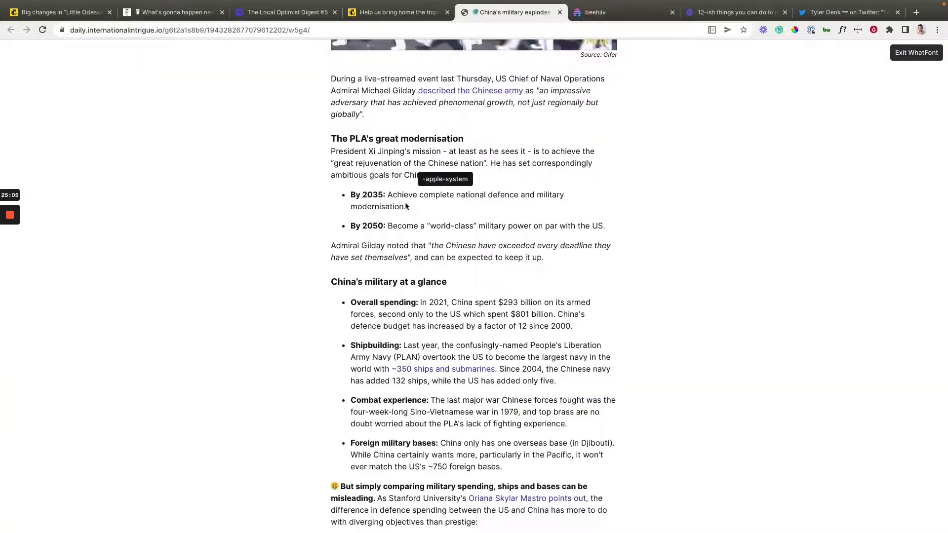
{"action": "scroll", "coordinate": [407, 207], "scroll_direction": "down", "scroll_amount": 15}
{"action": "scroll", "coordinate": [408, 208], "scroll_direction": "down", "scroll_amount": 15}
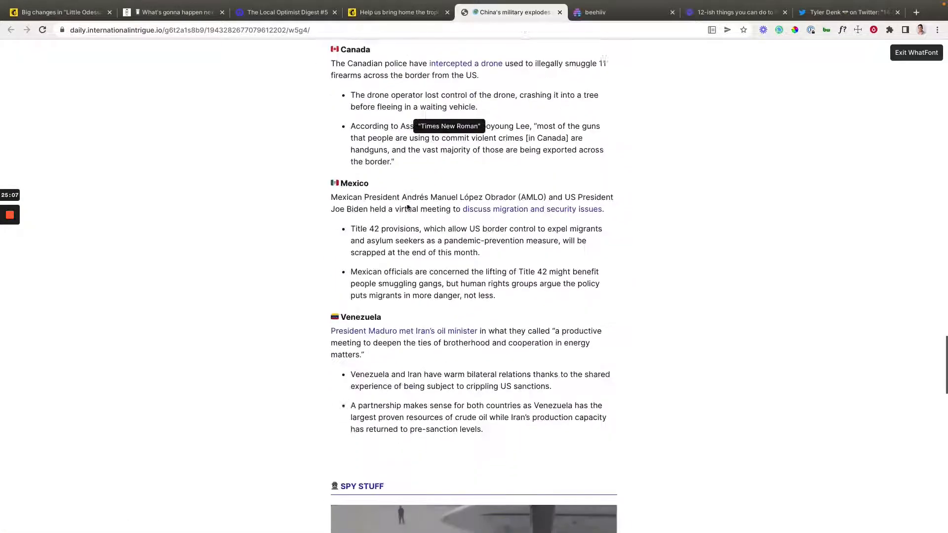
{"action": "left_click", "coordinate": [259, 13]}
{"action": "left_click", "coordinate": [156, 15]}
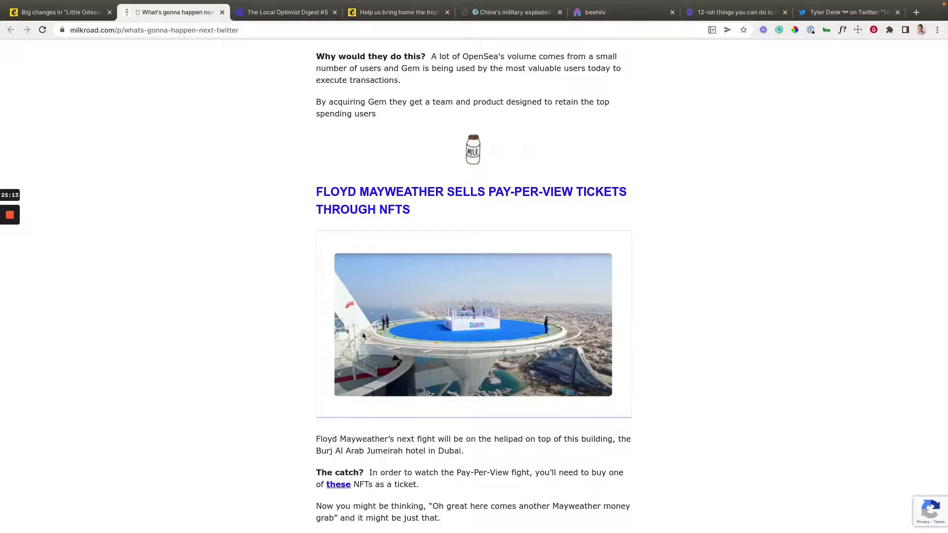
{"action": "scroll", "coordinate": [363, 335], "scroll_direction": "down", "scroll_amount": 15}
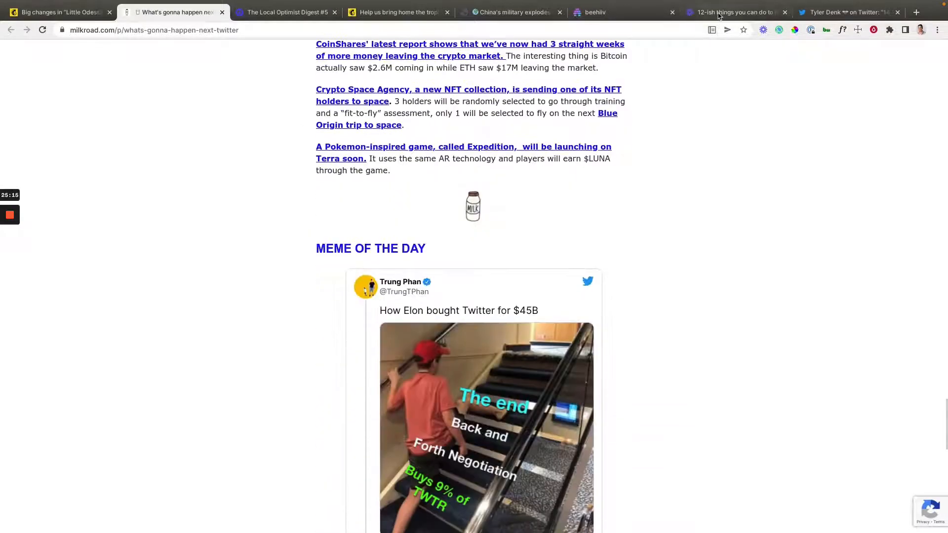
Step: Highlight “Utilize sectional background colors” in the Loom list and look for examples in The Local Optimist Digest #5 and the Milk Road post
{"action": "left_click", "coordinate": [719, 15]}
{"action": "left_click_drag", "start_coordinate": [318, 413], "coordinate": [684, 404]}
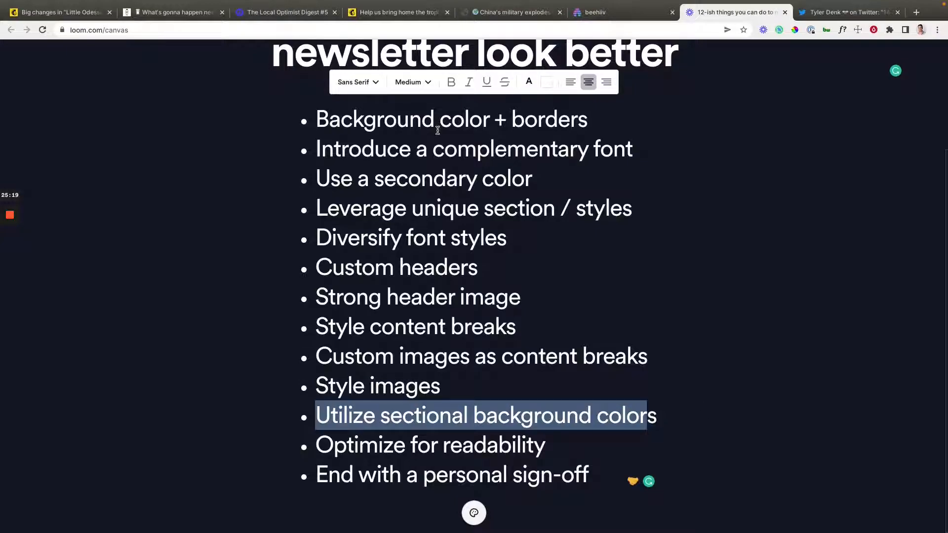
{"action": "left_click", "coordinate": [356, 14]}
{"action": "left_click", "coordinate": [311, 14]}
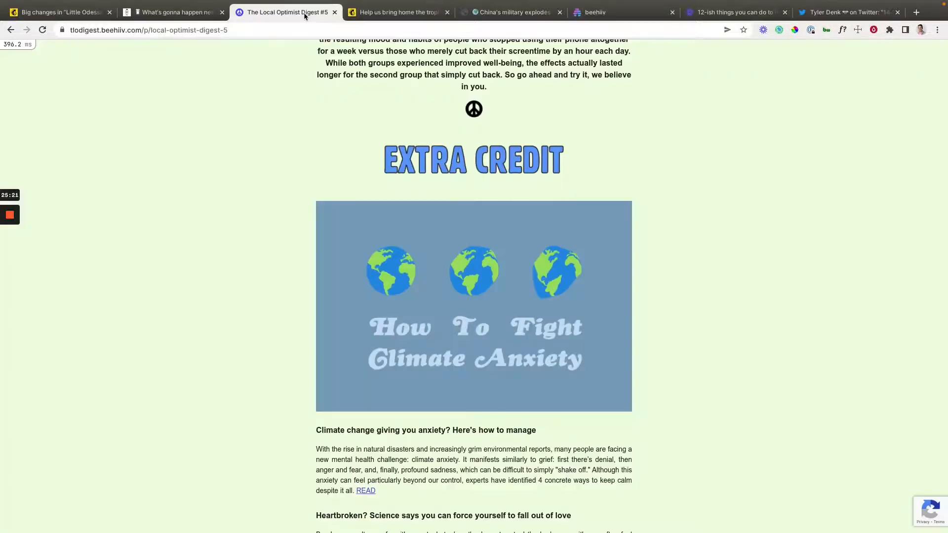
{"action": "left_click", "coordinate": [207, 15]}
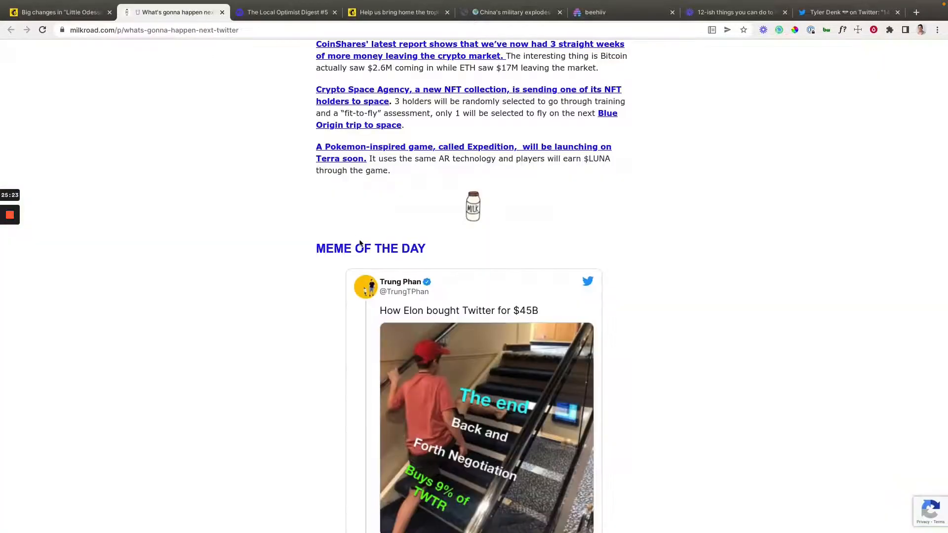
{"action": "scroll", "coordinate": [363, 252], "scroll_direction": "down", "scroll_amount": 15}
{"action": "scroll", "coordinate": [367, 258], "scroll_direction": "up", "scroll_amount": 20}
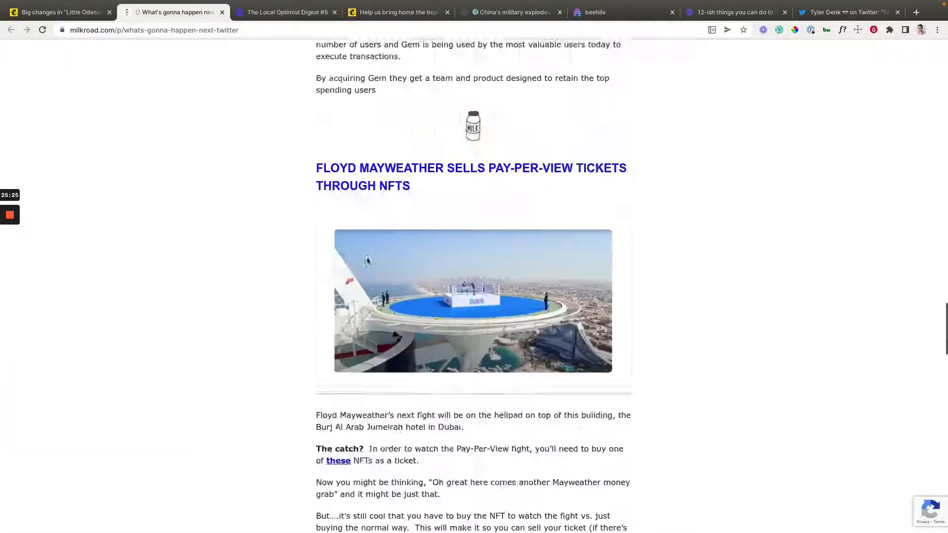
{"action": "scroll", "coordinate": [368, 260], "scroll_direction": "up", "scroll_amount": 20}
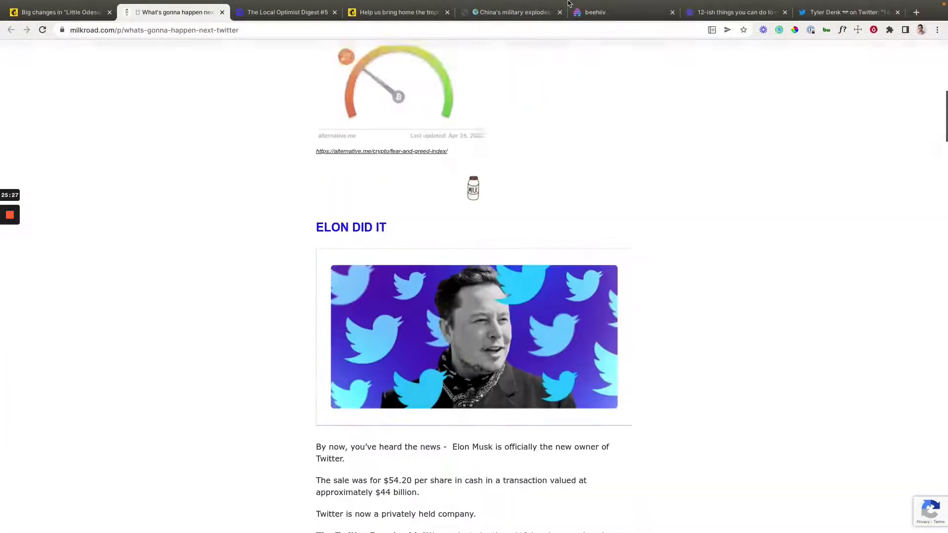
{"action": "scroll", "coordinate": [552, 171], "scroll_direction": "up", "scroll_amount": 10}
{"action": "scroll", "coordinate": [552, 170], "scroll_direction": "down", "scroll_amount": 3}
Step: Exit the beehiiv theme editor without saving the content break changes
{"action": "left_click", "coordinate": [637, 12]}
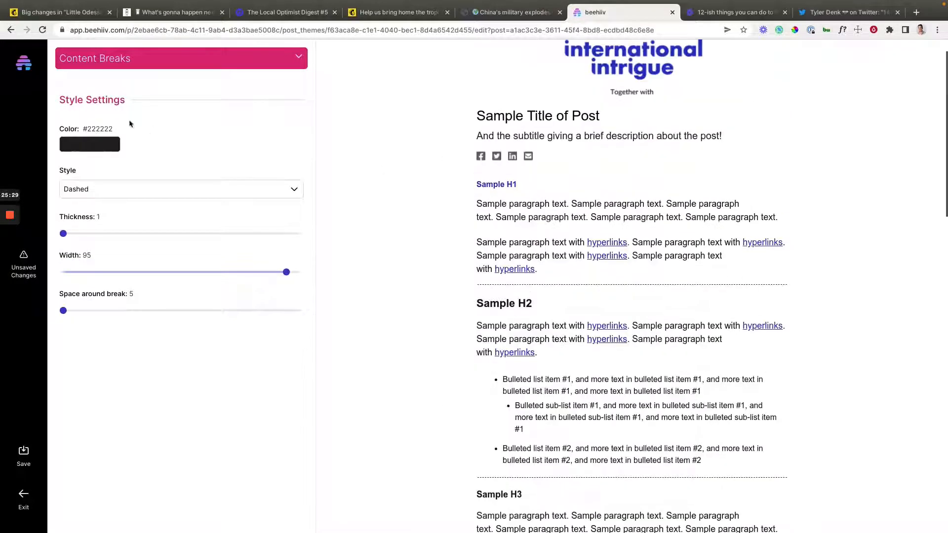
{"action": "left_click", "coordinate": [23, 499]}
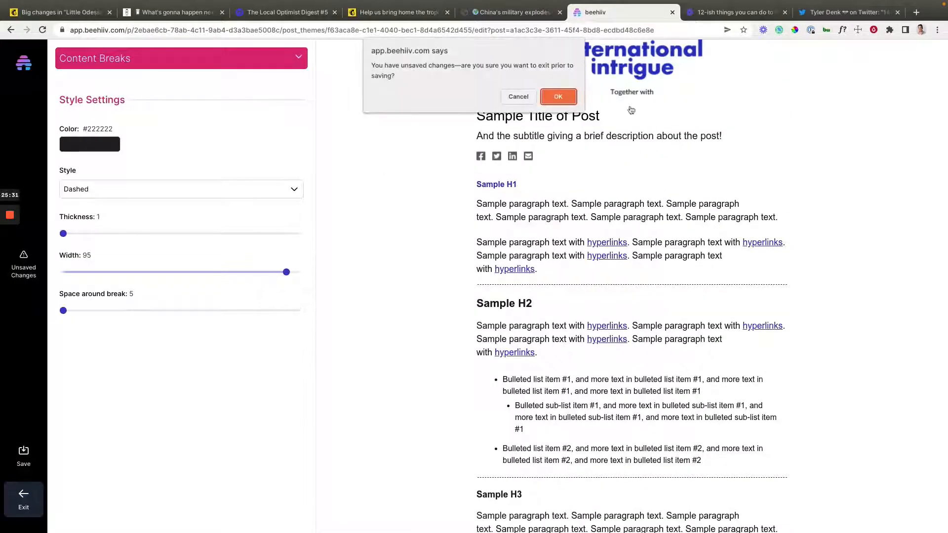
{"action": "left_click", "coordinate": [558, 97]}
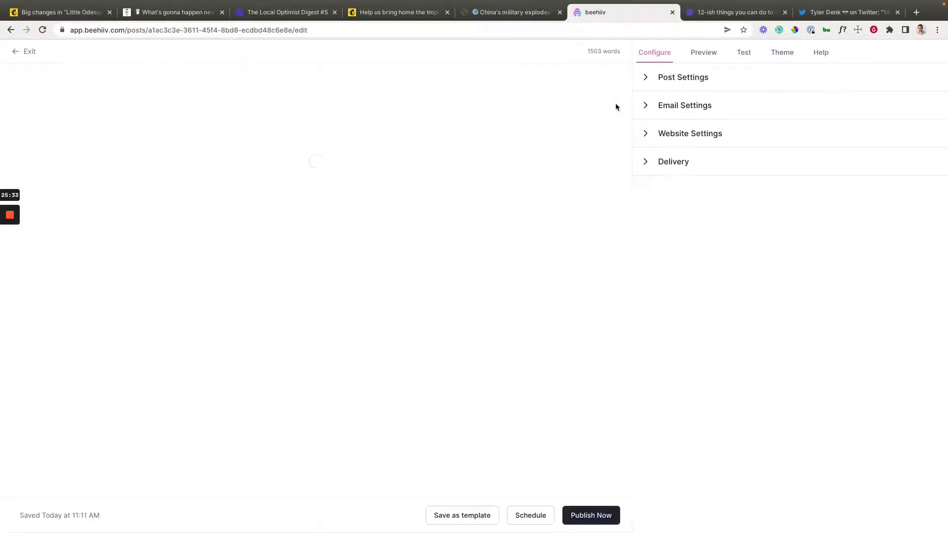
Step: Exit the International Intrigue draft and switch the active publication to Daily Meditation
{"action": "left_click", "coordinate": [15, 51]}
{"action": "left_click", "coordinate": [699, 58]}
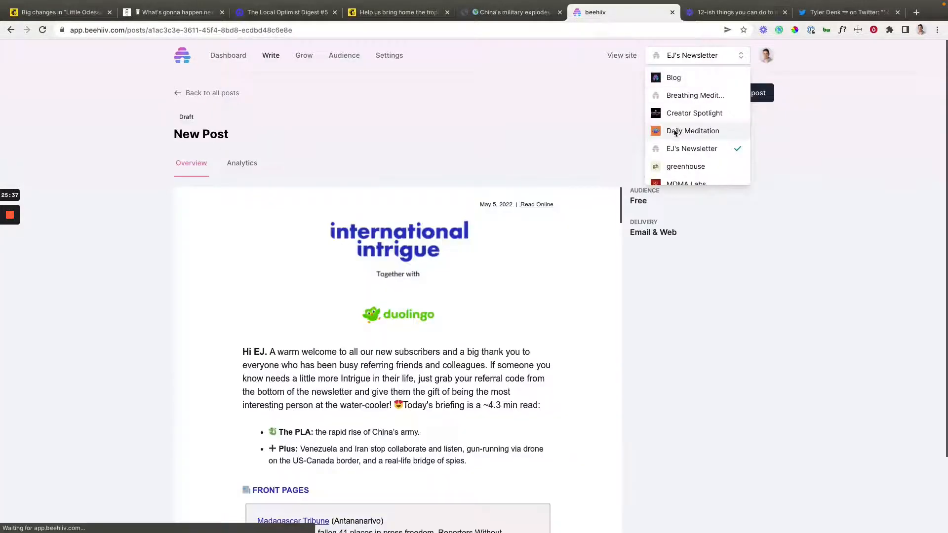
{"action": "left_click", "coordinate": [675, 133]}
{"action": "left_click", "coordinate": [720, 94]}
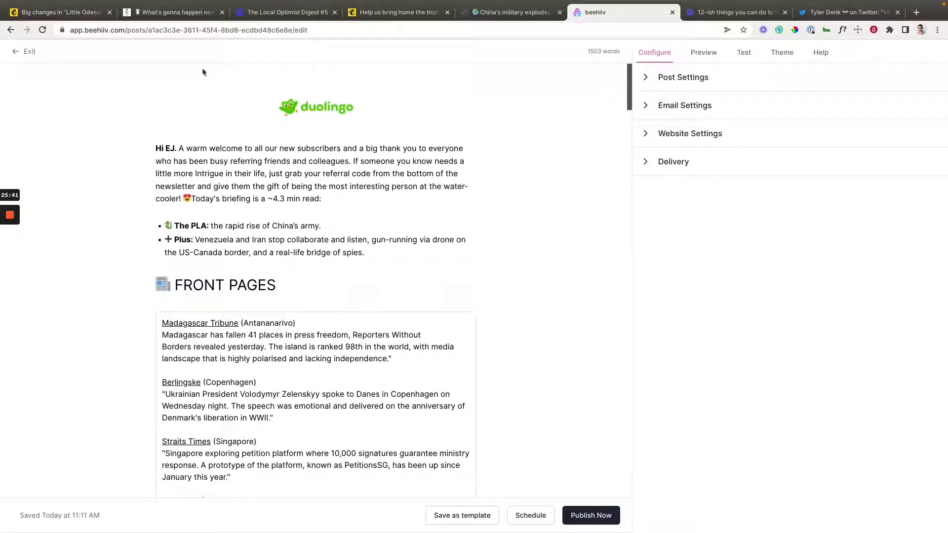
{"action": "left_click", "coordinate": [17, 52]}
{"action": "left_click", "coordinate": [697, 56]}
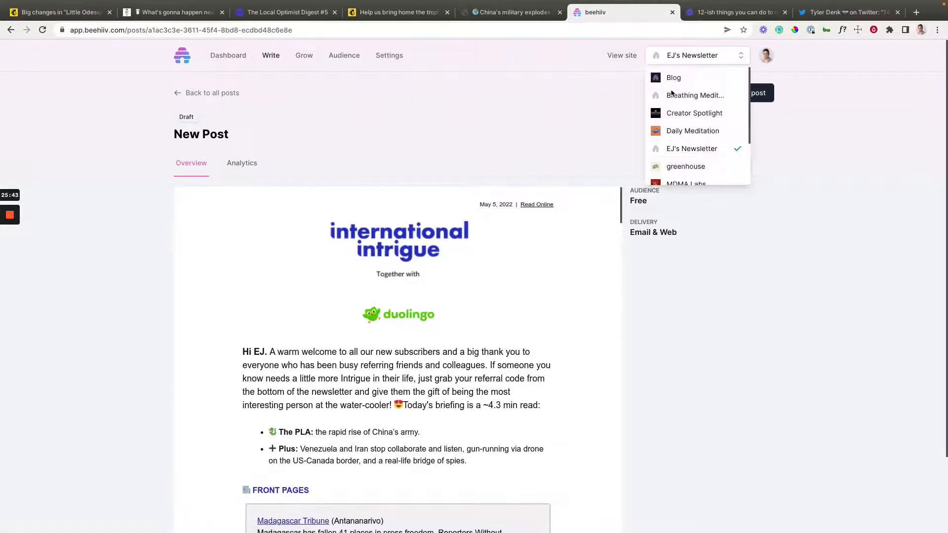
{"action": "left_click", "coordinate": [663, 131]}
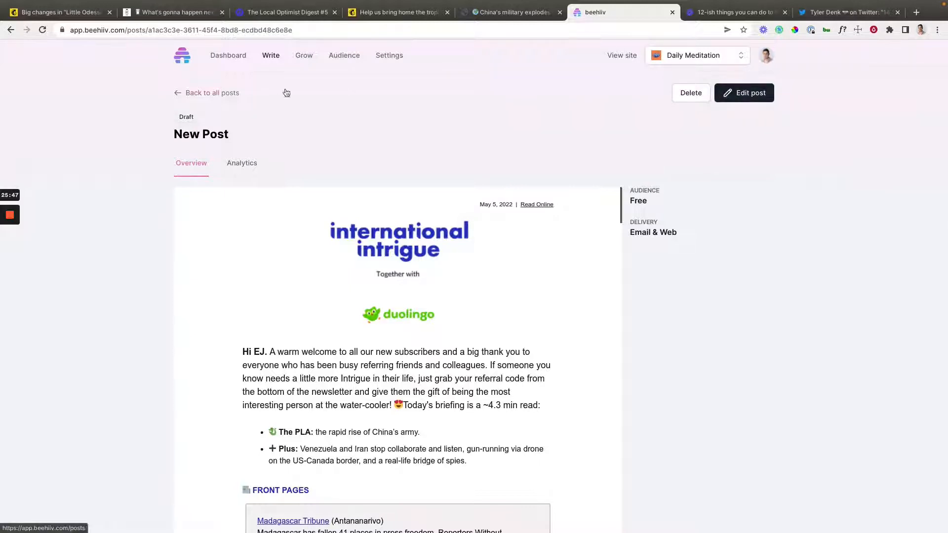
Step: Open the Daily Meditation draft “May 5, 2022” for editing and preview its email version
{"action": "left_click", "coordinate": [270, 56]}
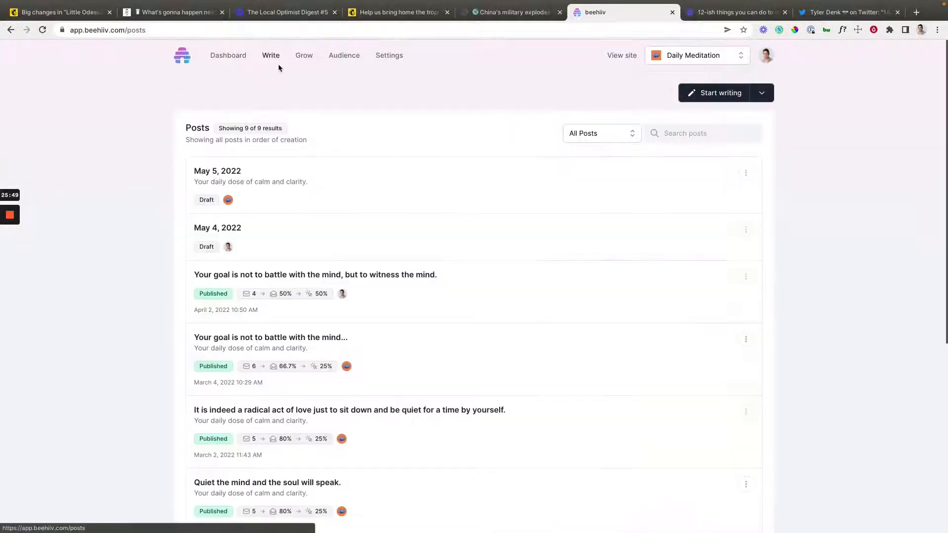
{"action": "left_click", "coordinate": [220, 176]}
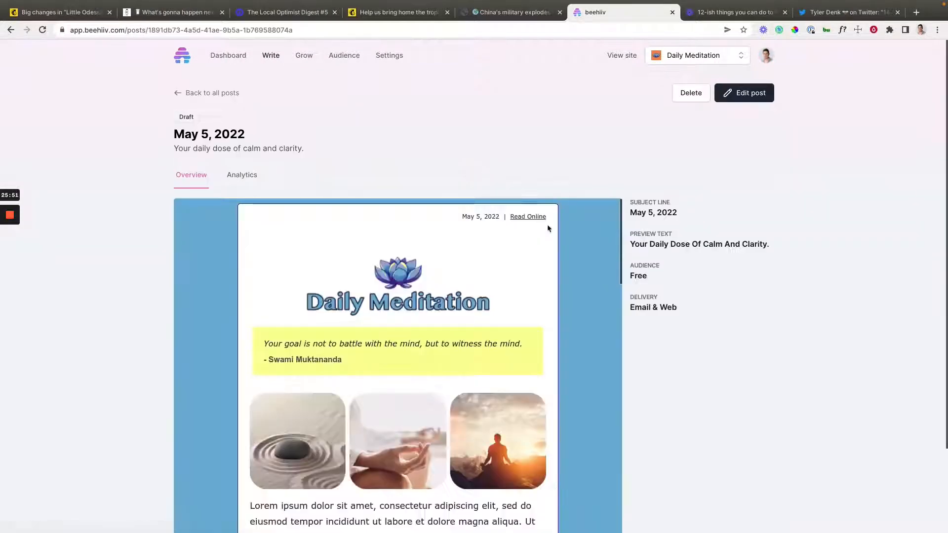
{"action": "left_click", "coordinate": [742, 93]}
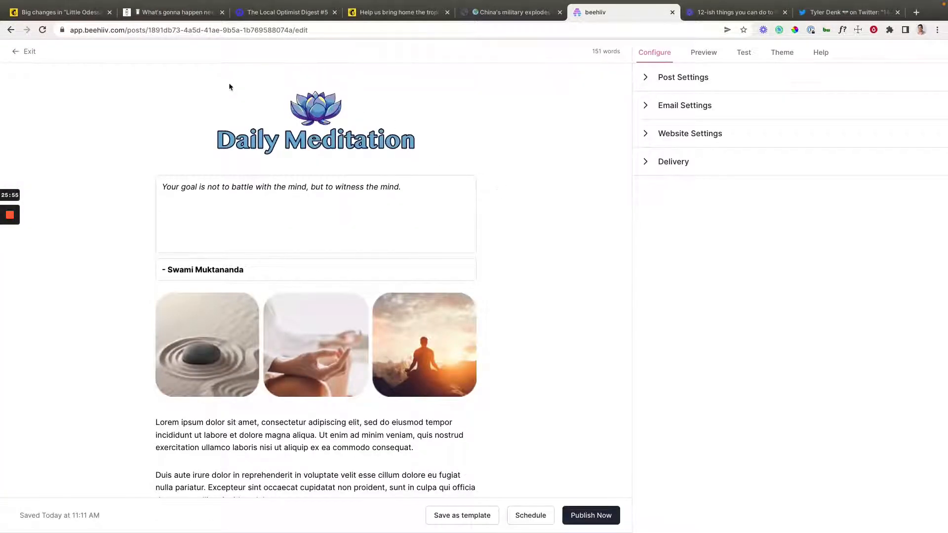
{"action": "left_click", "coordinate": [694, 53]}
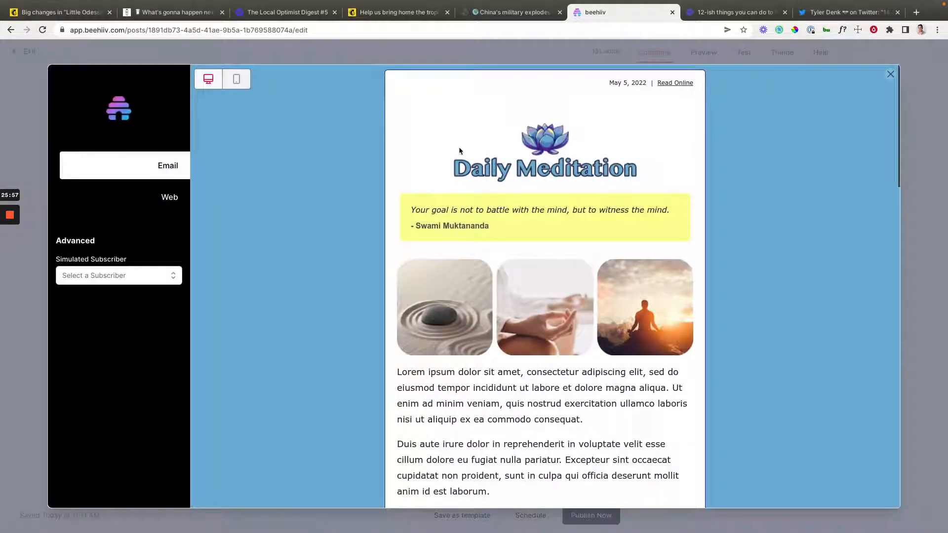
Step: Examine the background colors of the quote block and the “Please join us for the daily meditation” section in the email preview
{"action": "mouse_move", "coordinate": [413, 210]}
{"action": "left_mouse_down"}
{"action": "mouse_move", "coordinate": [508, 226]}
{"action": "mouse_move", "coordinate": [413, 204]}
{"action": "left_mouse_up"}
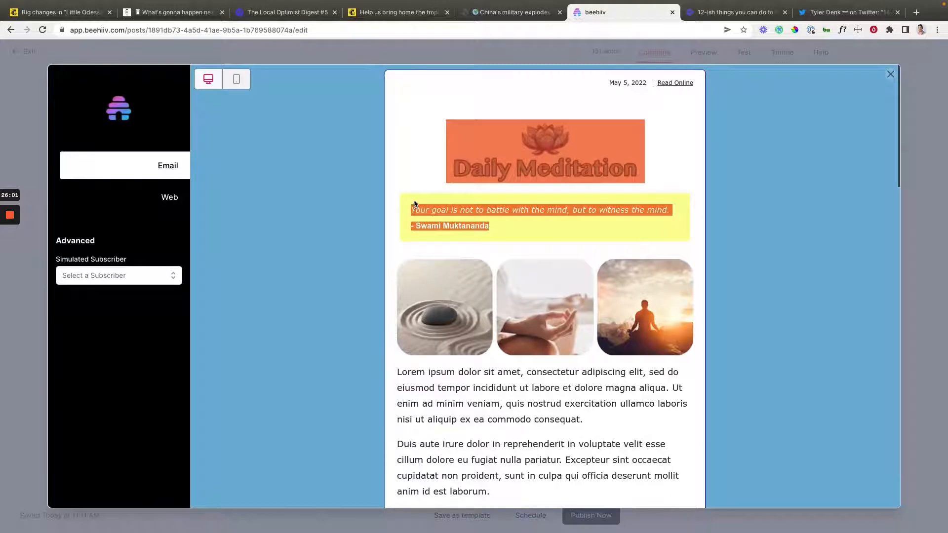
{"action": "left_click", "coordinate": [415, 203]}
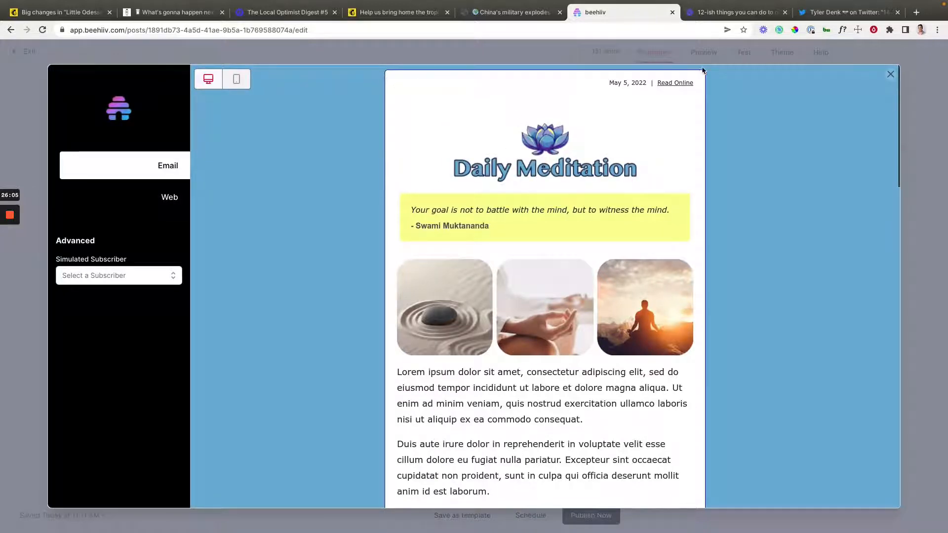
{"action": "scroll", "coordinate": [702, 182], "scroll_direction": "down", "scroll_amount": 4}
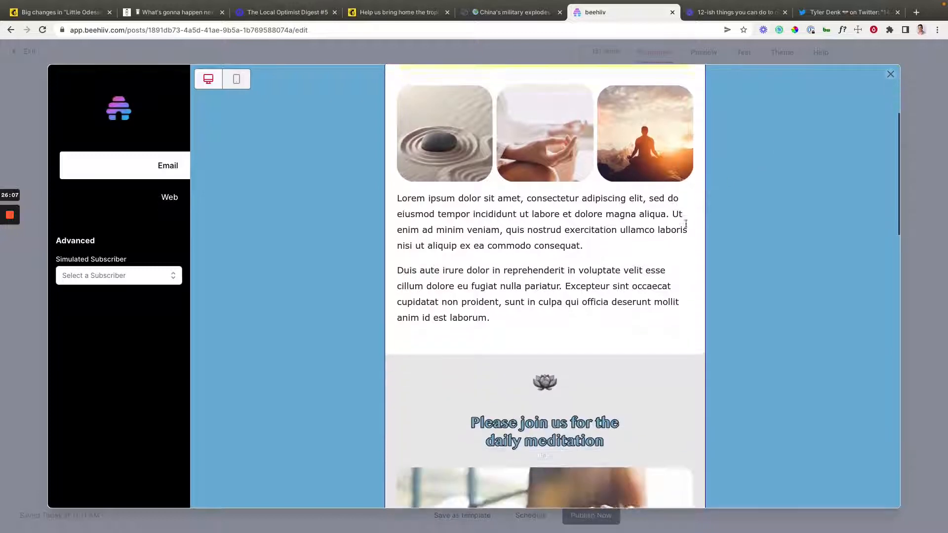
{"action": "scroll", "coordinate": [698, 237], "scroll_direction": "down", "scroll_amount": 5}
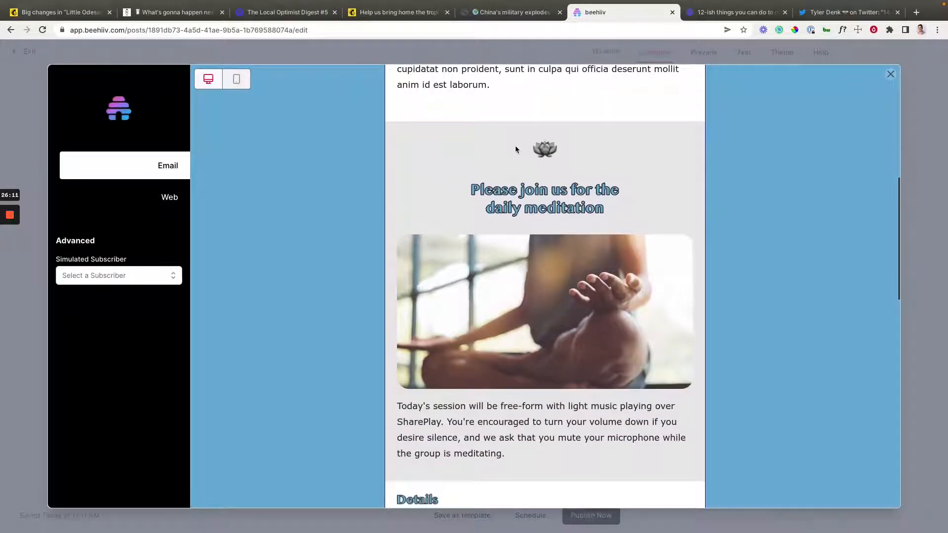
{"action": "scroll", "coordinate": [516, 148], "scroll_direction": "up", "scroll_amount": 3}
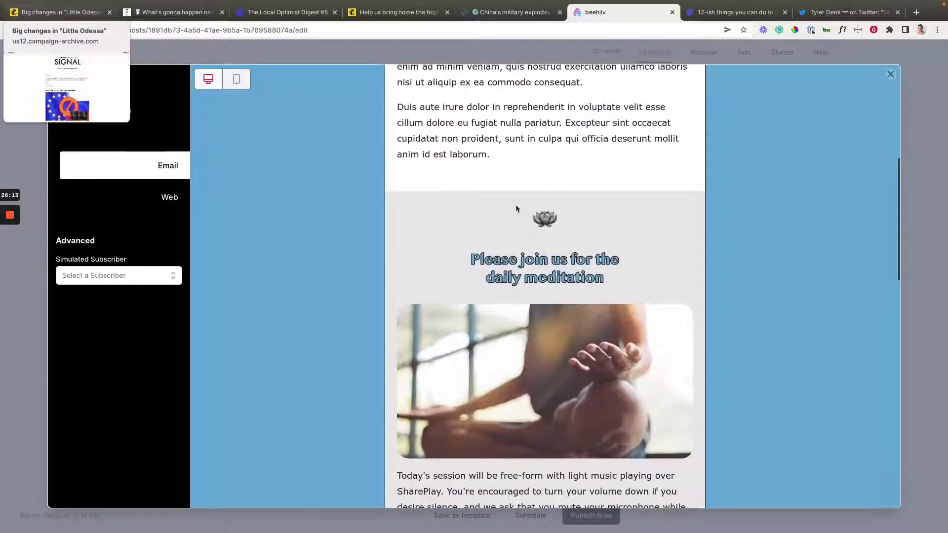
{"action": "scroll", "coordinate": [595, 275], "scroll_direction": "down", "scroll_amount": 2}
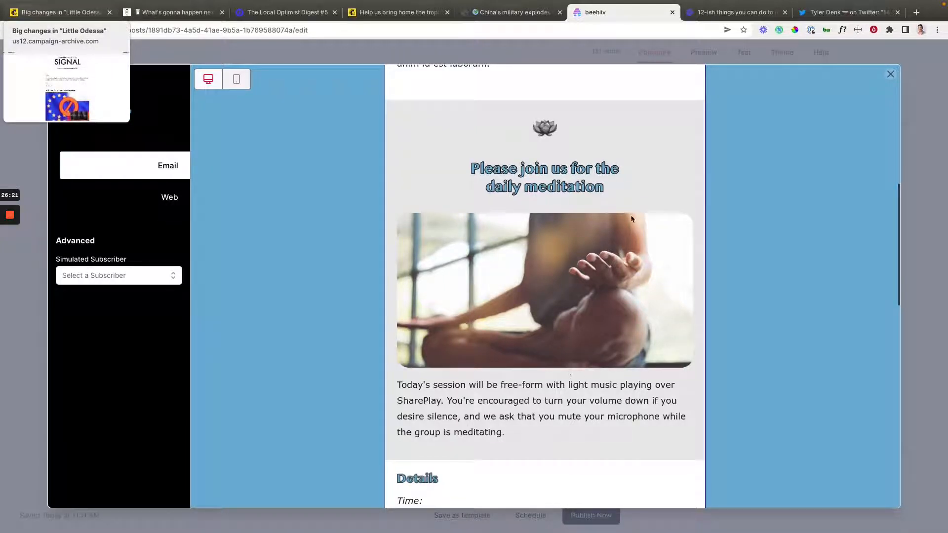
{"action": "scroll", "coordinate": [589, 154], "scroll_direction": "down", "scroll_amount": 1}
{"action": "scroll", "coordinate": [563, 232], "scroll_direction": "up", "scroll_amount": 3}
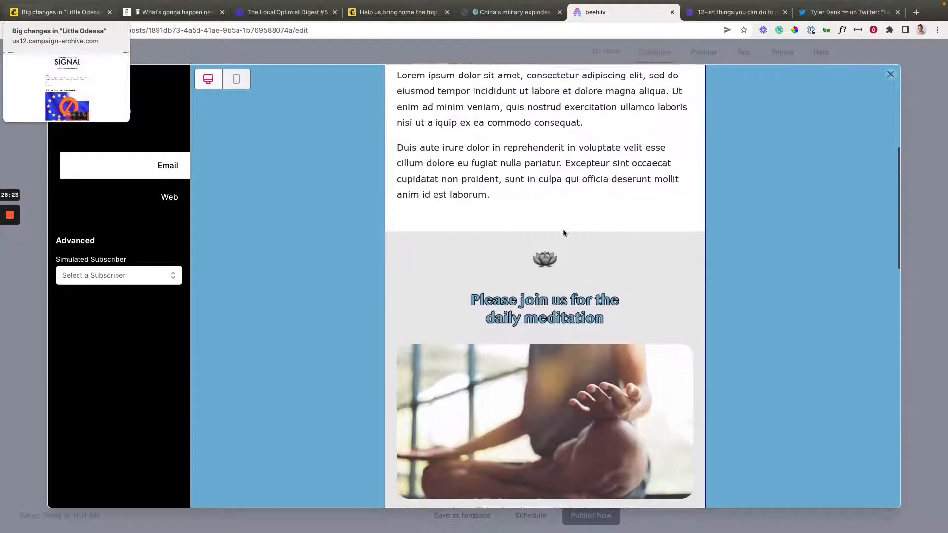
{"action": "scroll", "coordinate": [597, 262], "scroll_direction": "down", "scroll_amount": 2}
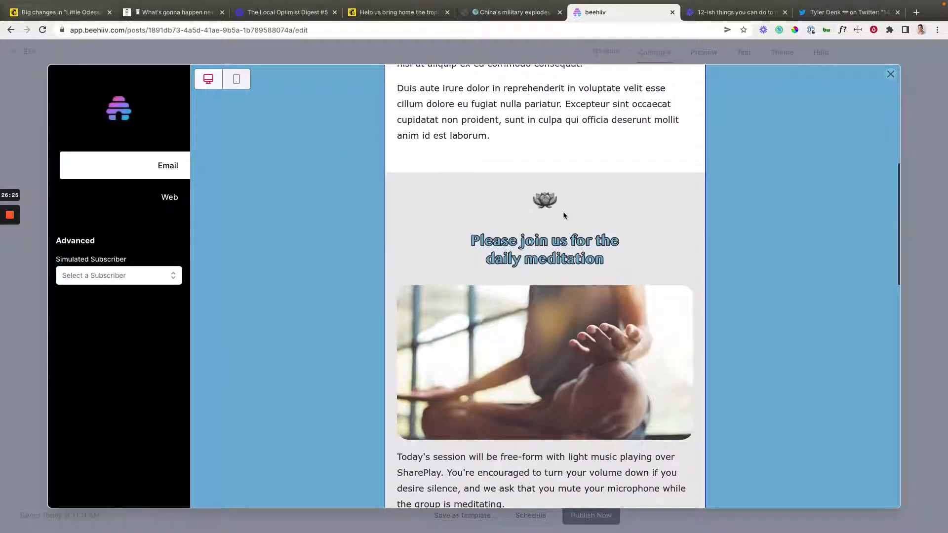
{"action": "scroll", "coordinate": [563, 211], "scroll_direction": "down", "scroll_amount": 2}
{"action": "scroll", "coordinate": [429, 252], "scroll_direction": "up", "scroll_amount": 3}
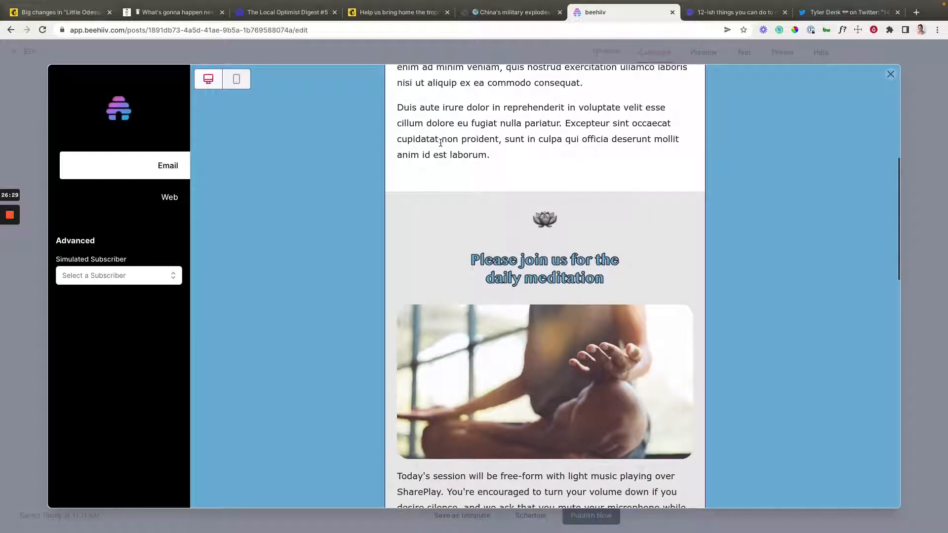
{"action": "scroll", "coordinate": [449, 193], "scroll_direction": "up", "scroll_amount": 1}
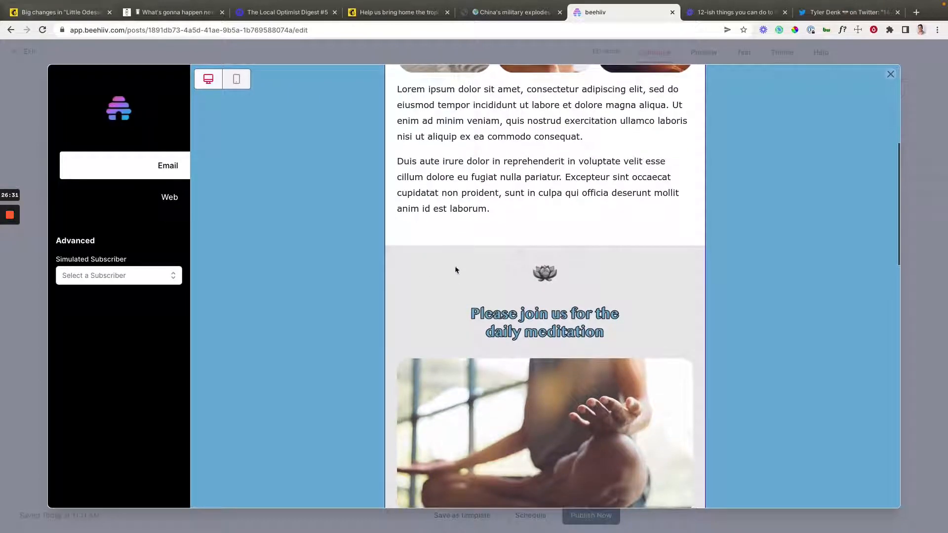
Step: Compare the section backgrounds across the Daily Meditation email, from the header through the Details section
{"action": "scroll", "coordinate": [455, 269], "scroll_direction": "down", "scroll_amount": 5}
{"action": "scroll", "coordinate": [455, 220], "scroll_direction": "down", "scroll_amount": 5}
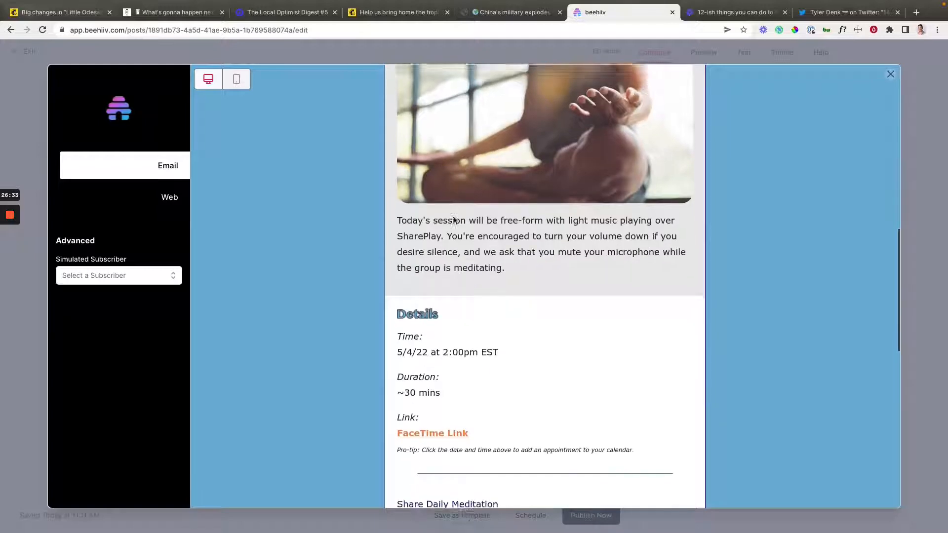
{"action": "scroll", "coordinate": [453, 219], "scroll_direction": "up", "scroll_amount": 3}
{"action": "scroll", "coordinate": [452, 220], "scroll_direction": "up", "scroll_amount": 13}
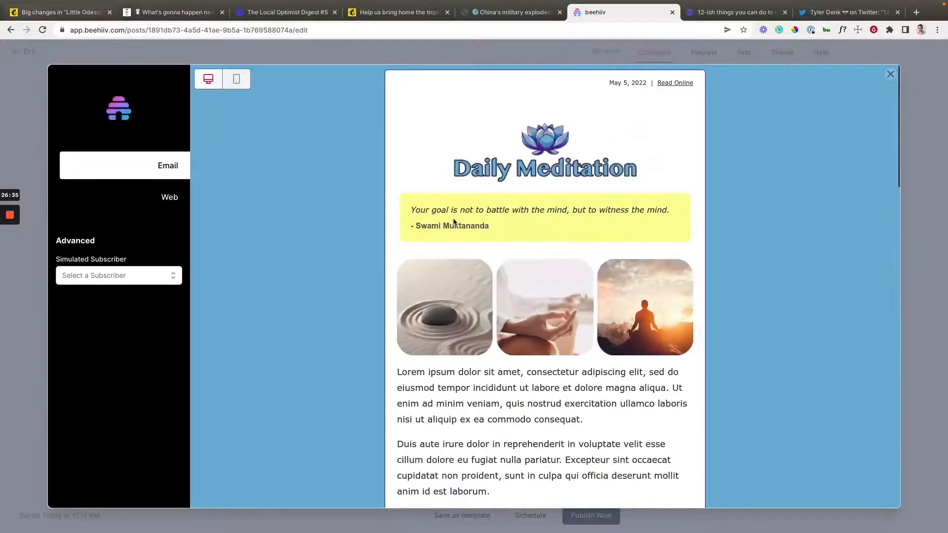
{"action": "scroll", "coordinate": [453, 225], "scroll_direction": "down", "scroll_amount": 11}
{"action": "scroll", "coordinate": [456, 231], "scroll_direction": "up", "scroll_amount": 1}
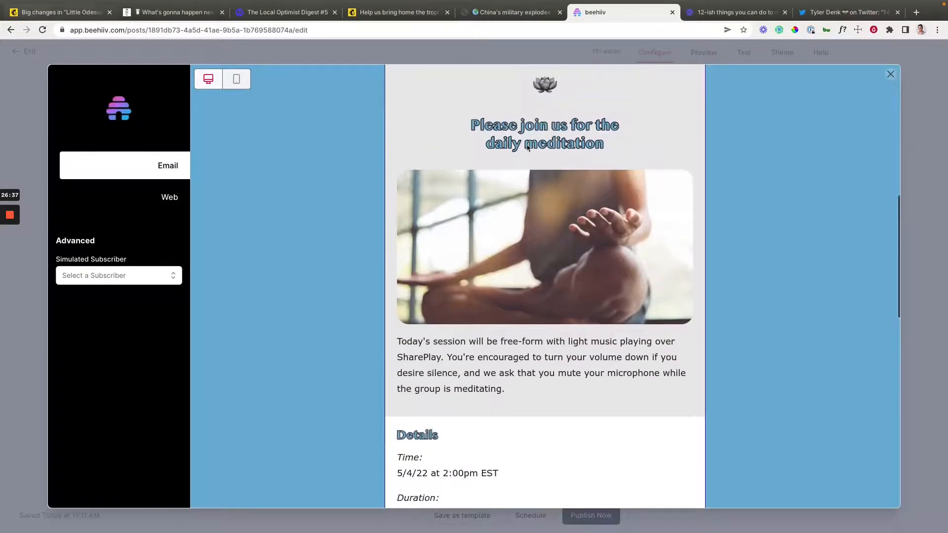
Step: Highlight “Optimize for readability” in the Loom list and examine the event listings in the Accidentally Wes Anderson newsletter for text layout
{"action": "left_click", "coordinate": [746, 18]}
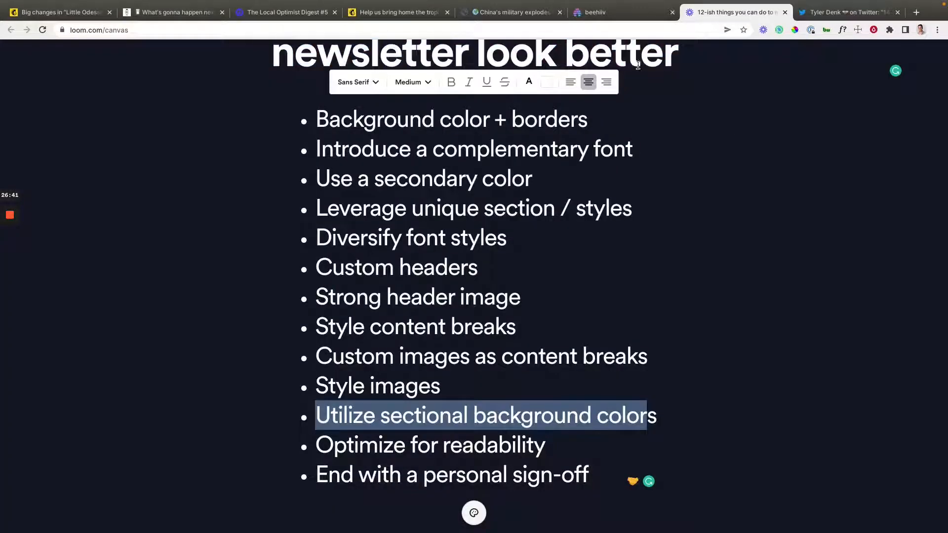
{"action": "triple_click", "coordinate": [513, 443]}
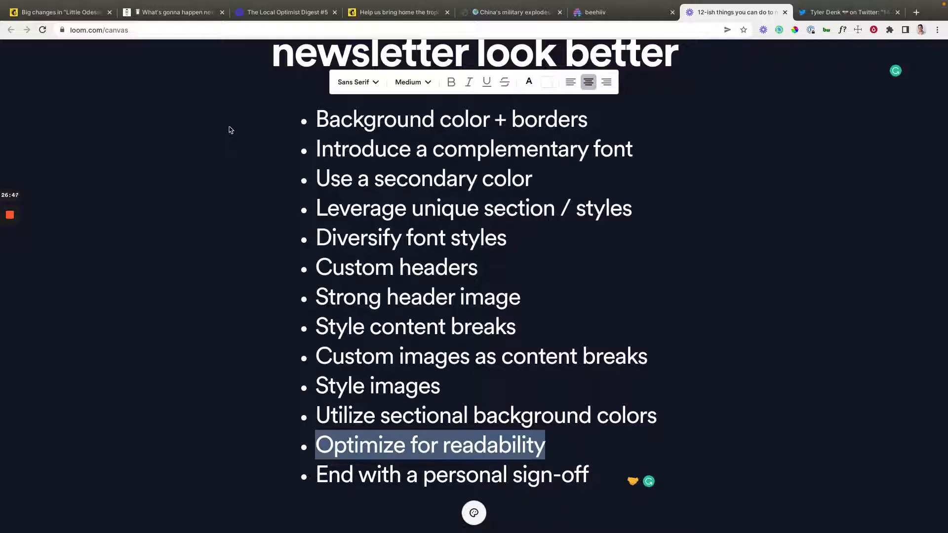
{"action": "left_click", "coordinate": [374, 10]}
{"action": "scroll", "coordinate": [432, 343], "scroll_direction": "down", "scroll_amount": 10}
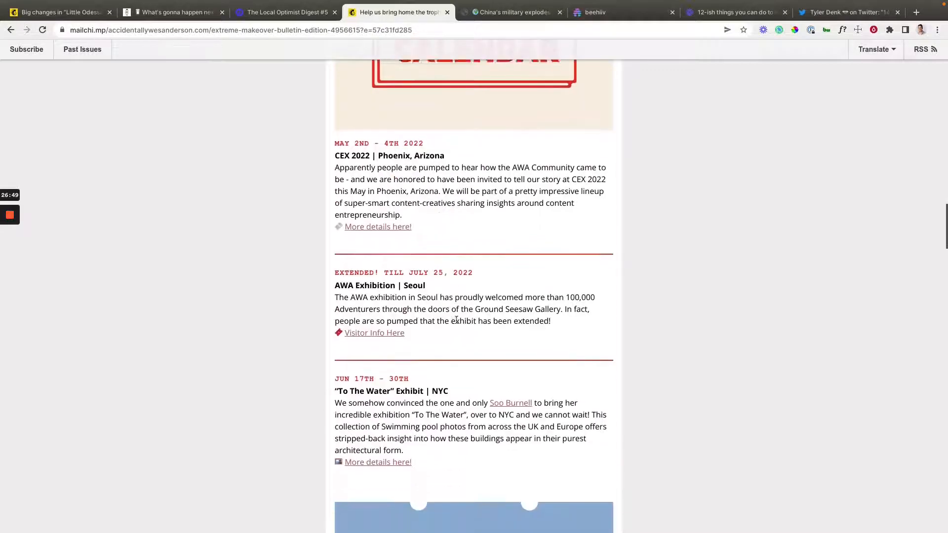
{"action": "scroll", "coordinate": [474, 247], "scroll_direction": "up", "scroll_amount": 3}
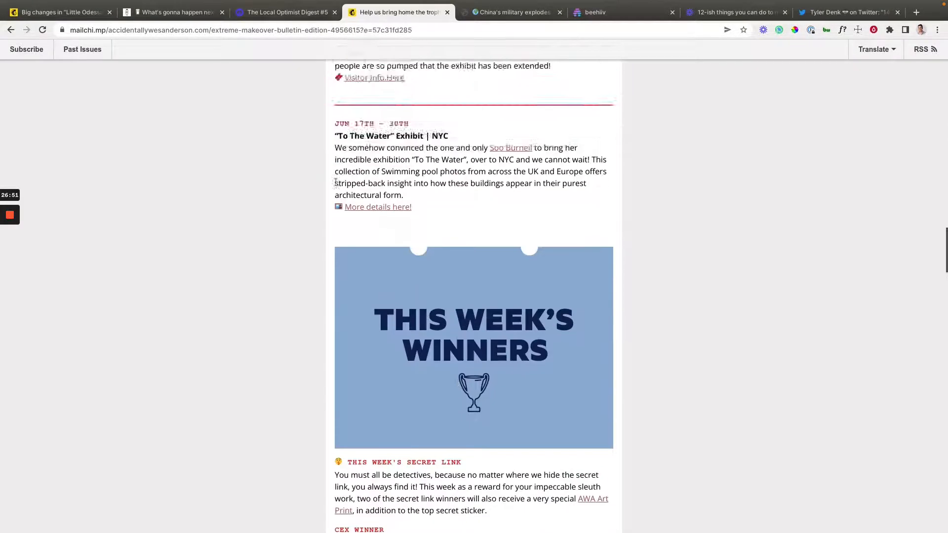
{"action": "scroll", "coordinate": [474, 247], "scroll_direction": "down", "scroll_amount": 4}
Step: Examine the headings, bold text and bullet lists in the International Intrigue issue about China's military for readability
{"action": "left_click", "coordinate": [509, 12]}
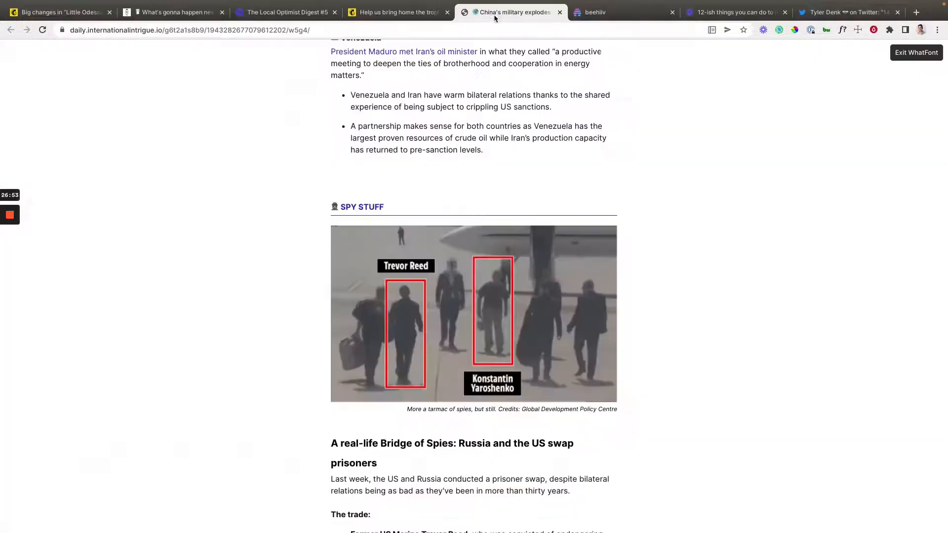
{"action": "scroll", "coordinate": [456, 213], "scroll_direction": "down", "scroll_amount": 6}
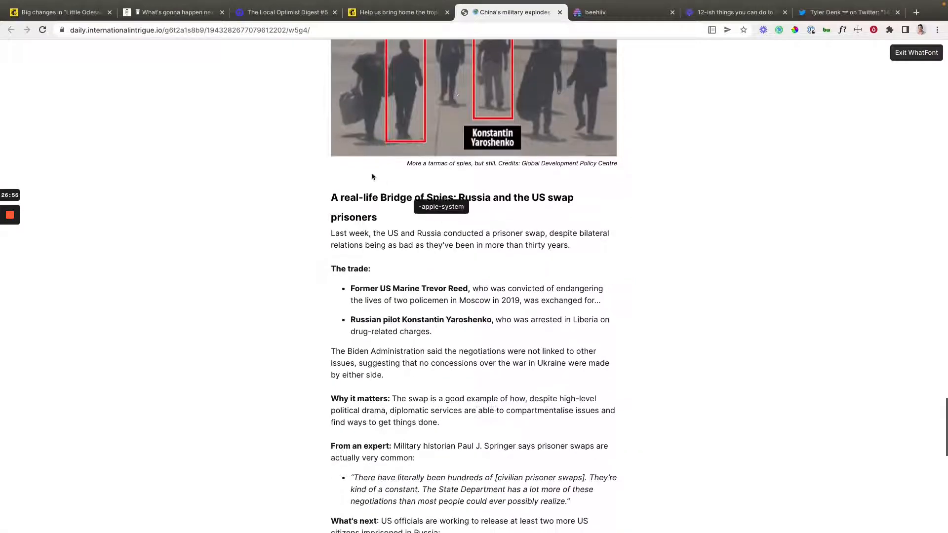
{"action": "scroll", "coordinate": [372, 187], "scroll_direction": "up", "scroll_amount": 7}
{"action": "scroll", "coordinate": [373, 187], "scroll_direction": "up", "scroll_amount": 20}
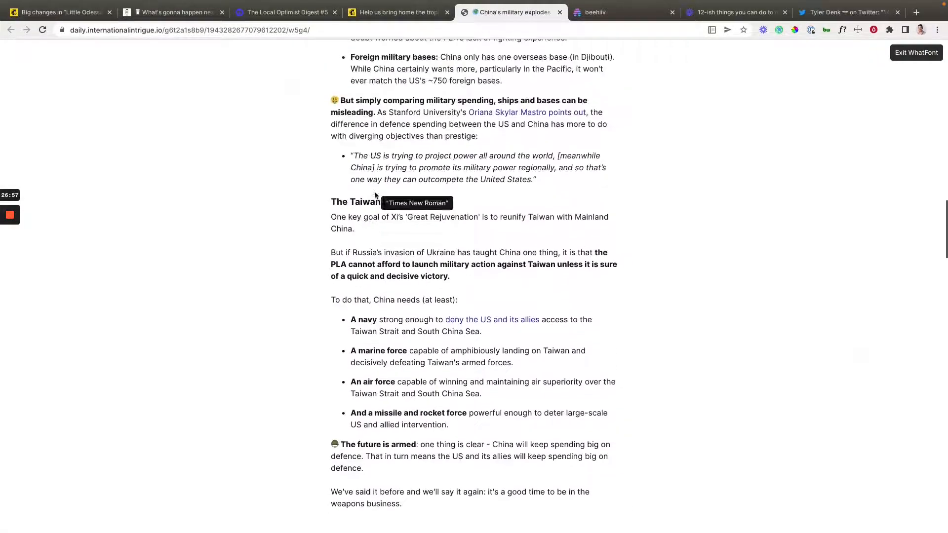
{"action": "scroll", "coordinate": [376, 271], "scroll_direction": "up", "scroll_amount": 6}
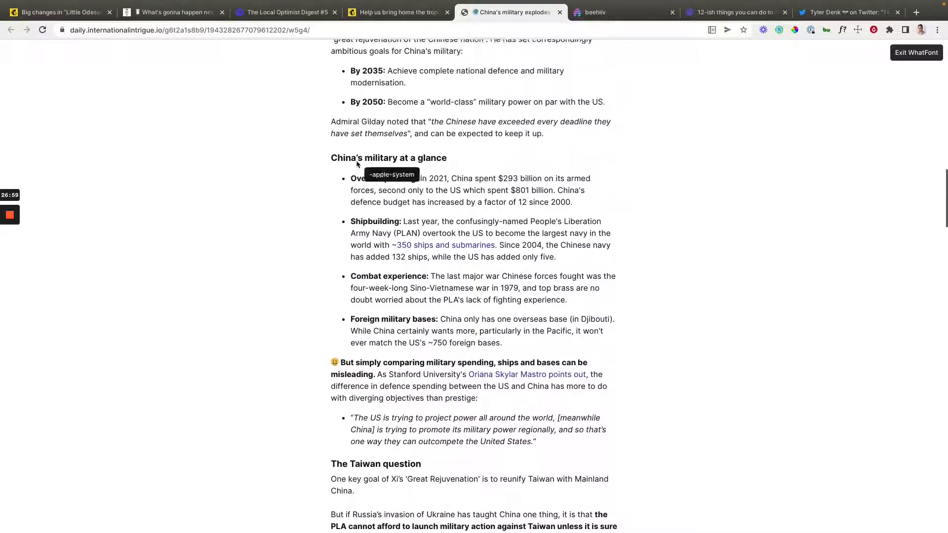
Step: Highlight the passage and heading around “The PLA's great modernisation”, dismiss the font details, and review the bulleted sections that follow
{"action": "left_click_drag", "start_coordinate": [328, 91], "coordinate": [553, 380]}
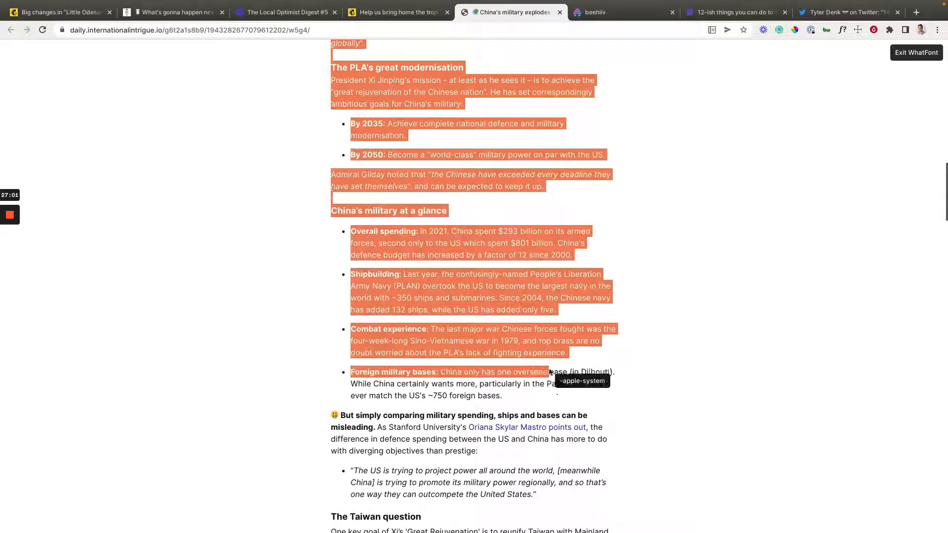
{"action": "left_click", "coordinate": [548, 370]}
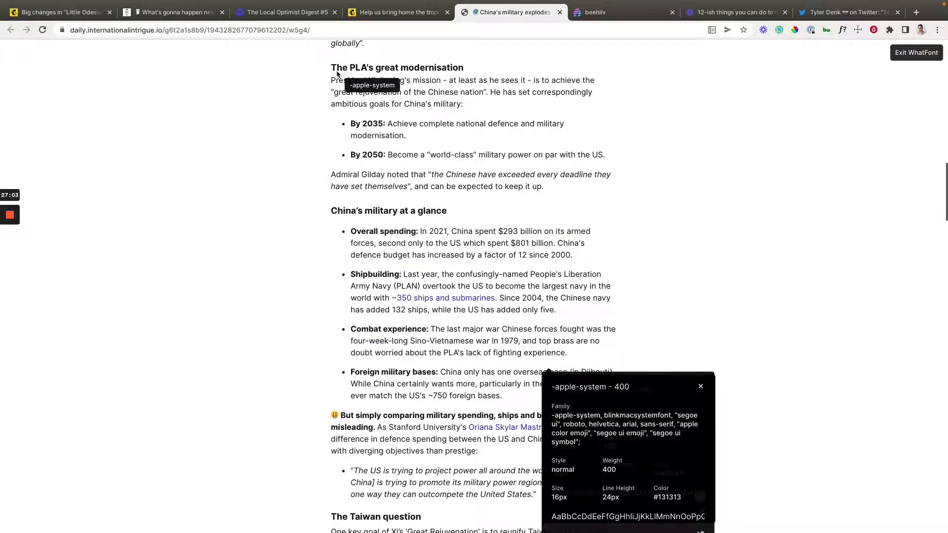
{"action": "left_click", "coordinate": [504, 70]}
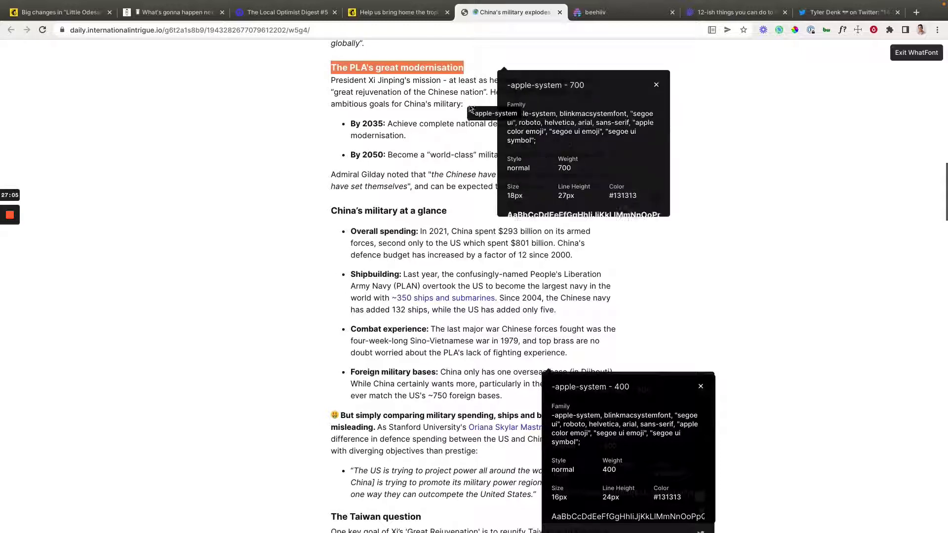
{"action": "left_click", "coordinate": [366, 93]}
{"action": "left_click", "coordinate": [656, 84]}
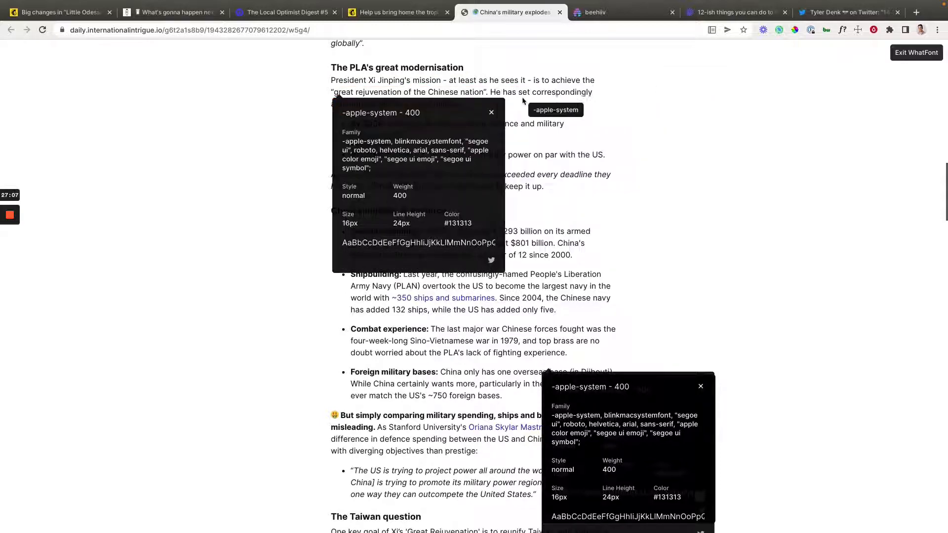
{"action": "left_click", "coordinate": [492, 114]}
{"action": "left_click", "coordinate": [700, 387]}
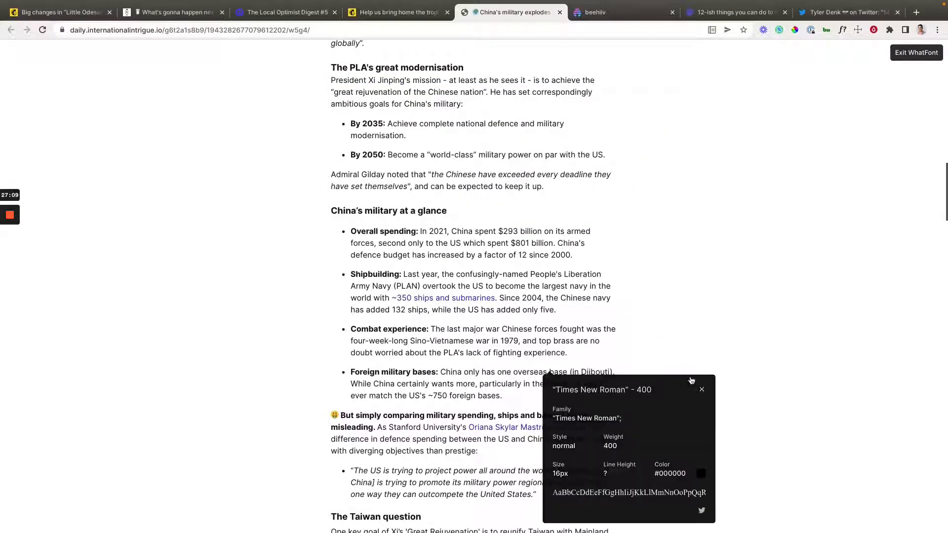
{"action": "left_click", "coordinate": [702, 390]}
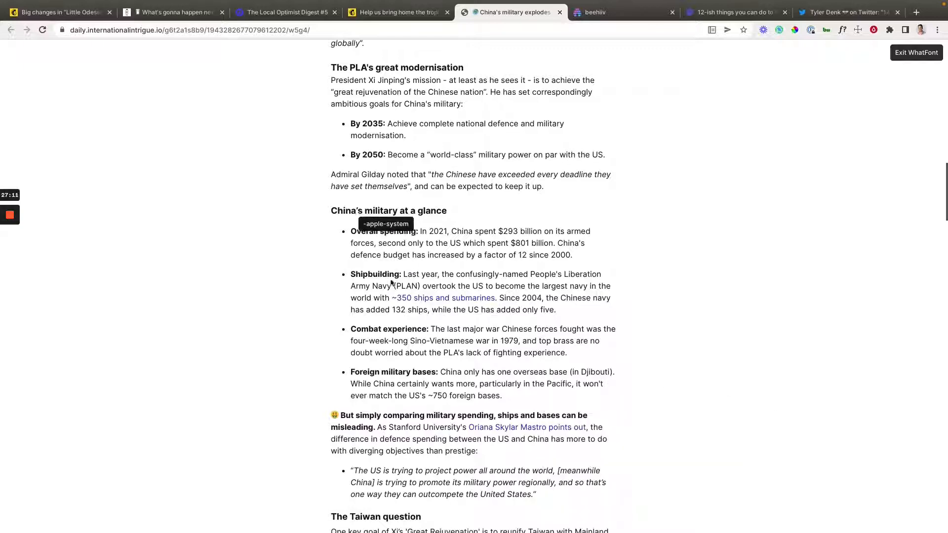
{"action": "scroll", "coordinate": [451, 400], "scroll_direction": "down", "scroll_amount": 3}
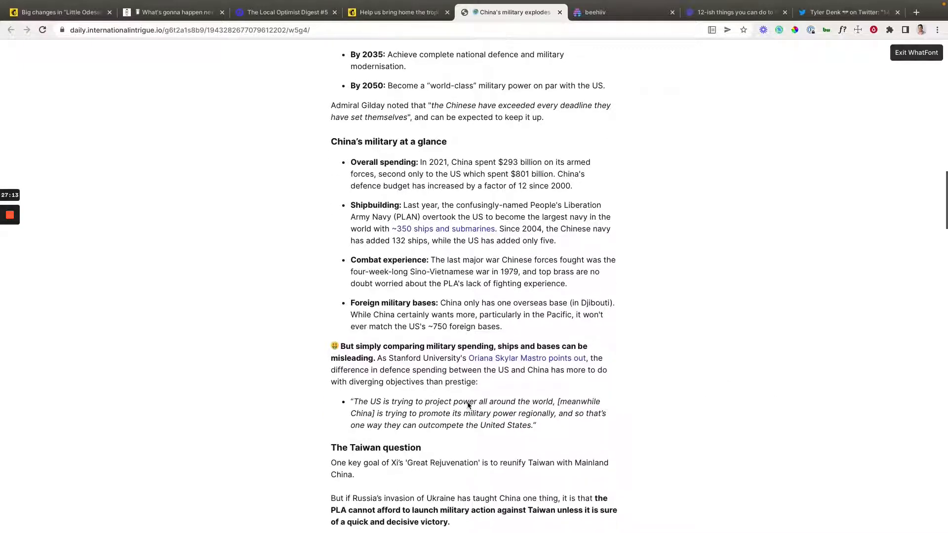
{"action": "scroll", "coordinate": [451, 314], "scroll_direction": "down", "scroll_amount": 6}
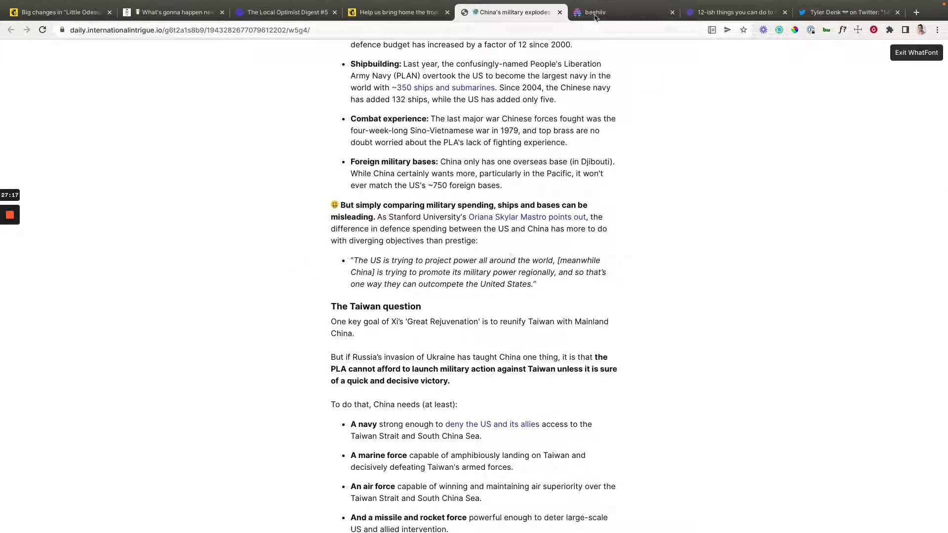
Step: Revisit the Loom checklist, then examine the closing sign-off, reader review and feedback poll in the Milk Road post
{"action": "left_click", "coordinate": [707, 18]}
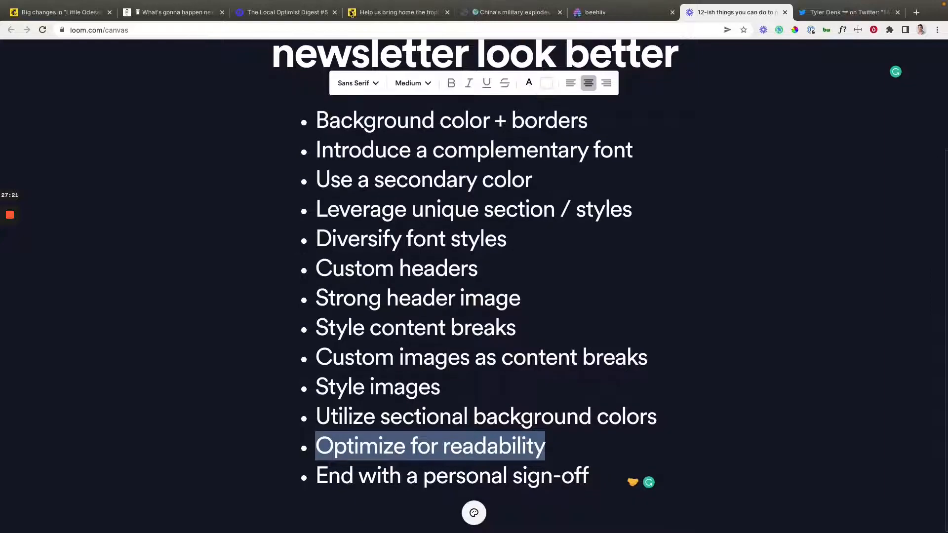
{"action": "left_click", "coordinate": [202, 15]}
{"action": "scroll", "coordinate": [418, 267], "scroll_direction": "down", "scroll_amount": 15}
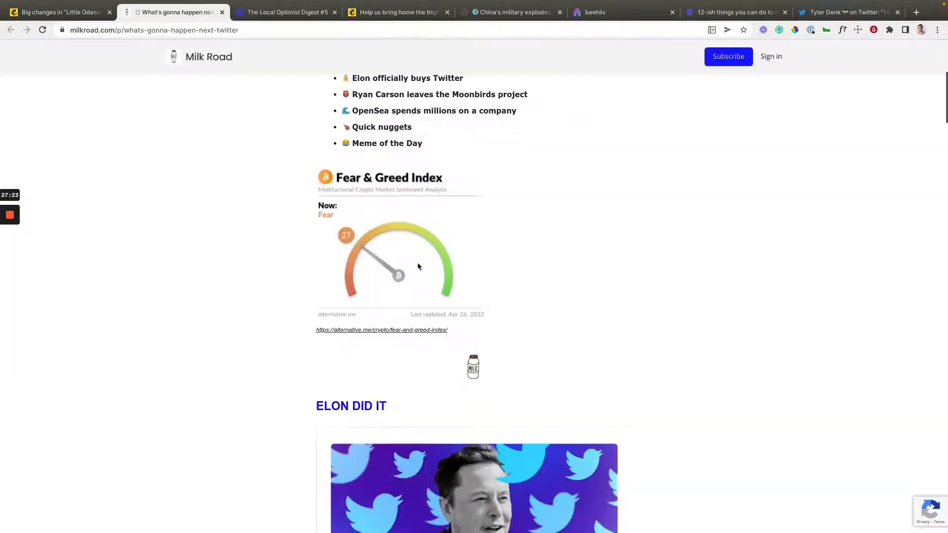
{"action": "scroll", "coordinate": [420, 273], "scroll_direction": "down", "scroll_amount": 20}
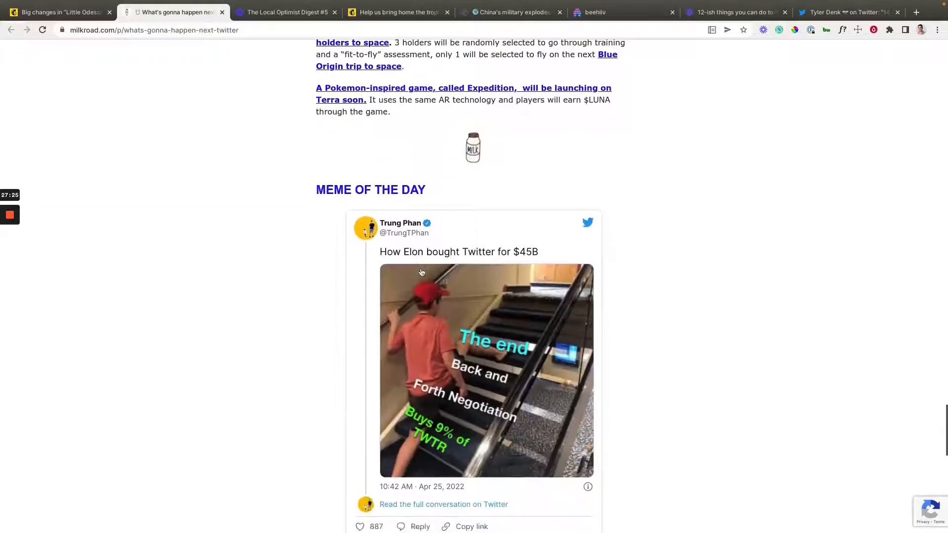
{"action": "scroll", "coordinate": [419, 277], "scroll_direction": "up", "scroll_amount": 12}
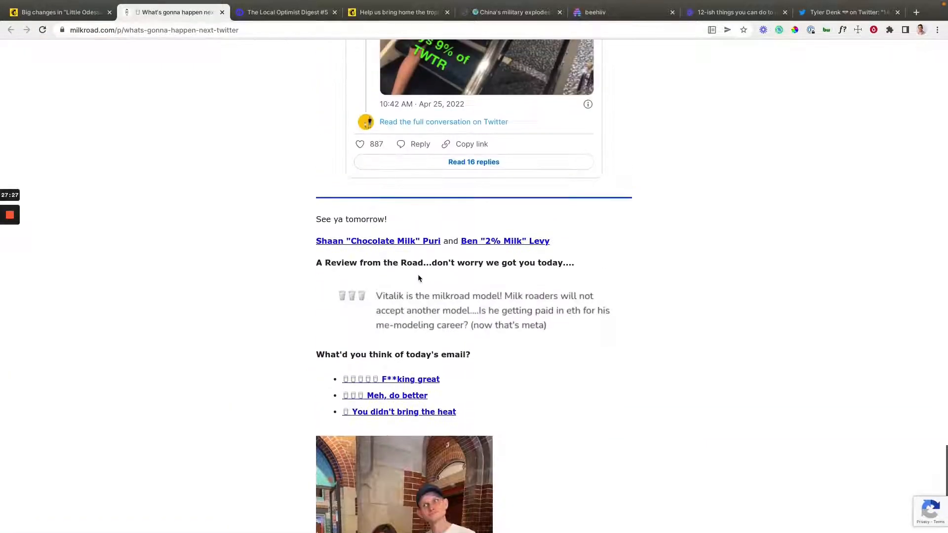
{"action": "scroll", "coordinate": [419, 277], "scroll_direction": "down", "scroll_amount": 12}
{"action": "scroll", "coordinate": [520, 229], "scroll_direction": "up", "scroll_amount": 3}
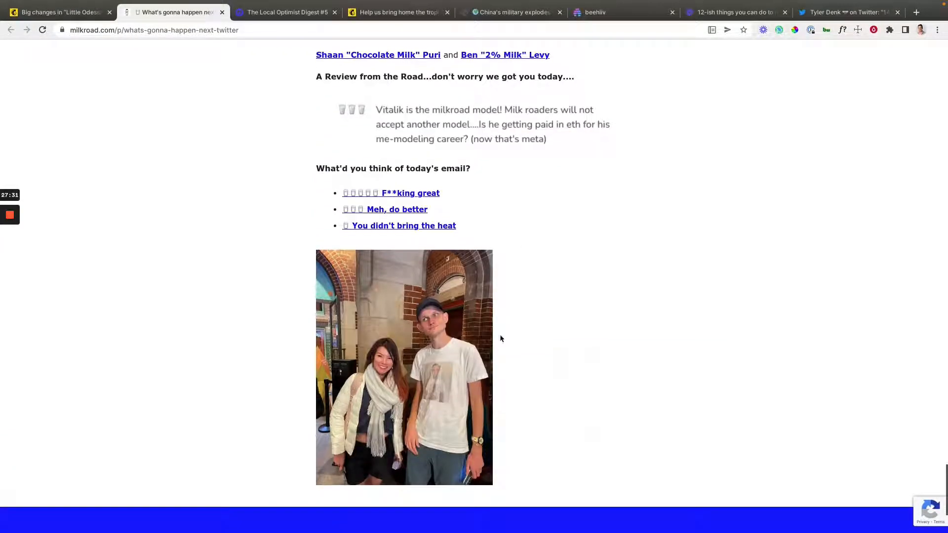
{"action": "scroll", "coordinate": [496, 326], "scroll_direction": "up", "scroll_amount": 1}
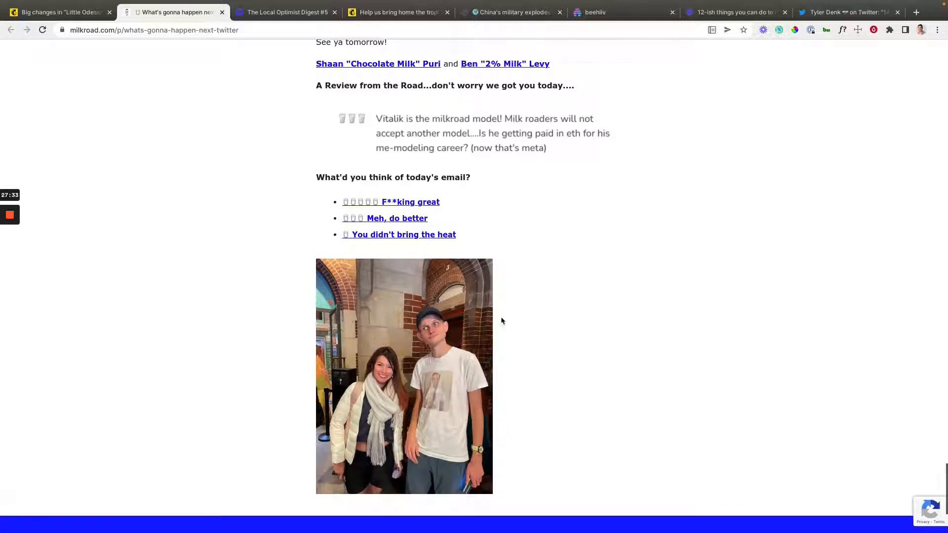
Step: Highlight the “See ya tomorrow!” sign-off and the authors' names at the end of the Milk Road post, then clear the highlight
{"action": "scroll", "coordinate": [446, 323], "scroll_direction": "up", "scroll_amount": 1}
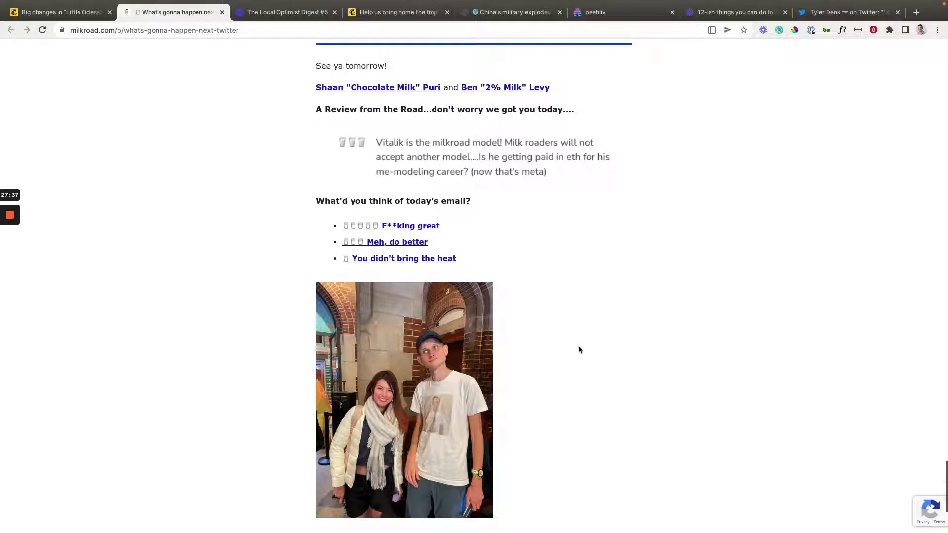
{"action": "scroll", "coordinate": [578, 348], "scroll_direction": "up", "scroll_amount": 3}
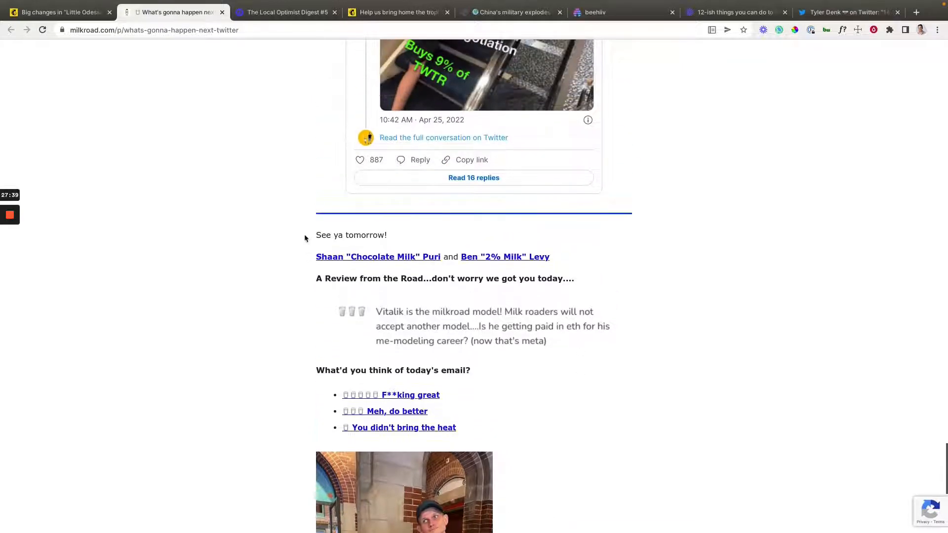
{"action": "left_click_drag", "start_coordinate": [306, 236], "coordinate": [590, 262]}
{"action": "left_click", "coordinate": [591, 262]}
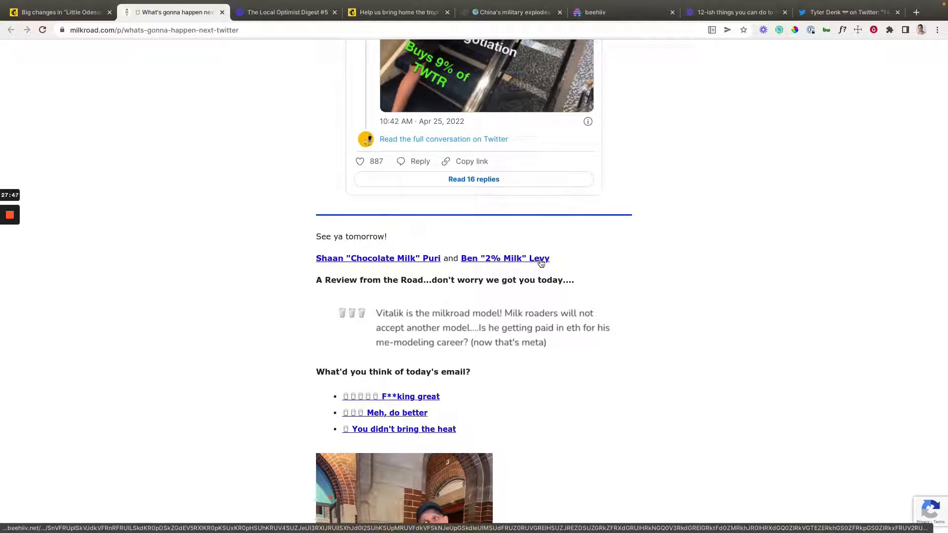
Step: Highlight the “Get Rewarded for Sharing the Digest” section closing The Local Optimist Digest #5
{"action": "left_click", "coordinate": [301, 17]}
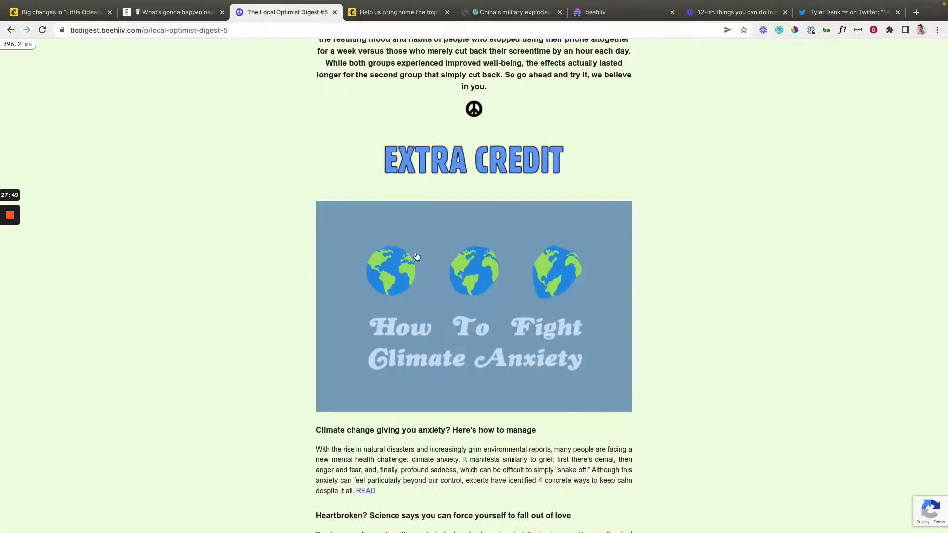
{"action": "scroll", "coordinate": [422, 273], "scroll_direction": "down", "scroll_amount": 15}
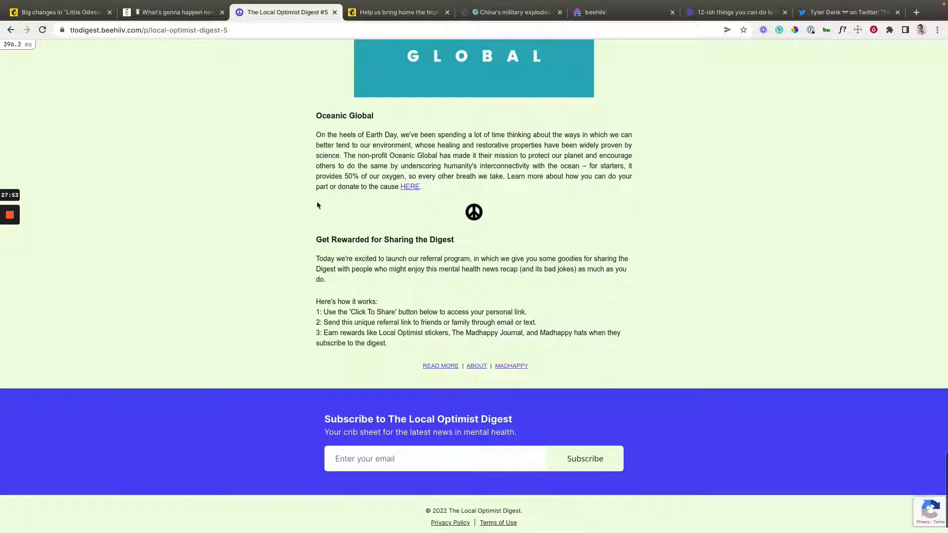
{"action": "left_click_drag", "start_coordinate": [318, 203], "coordinate": [673, 363]}
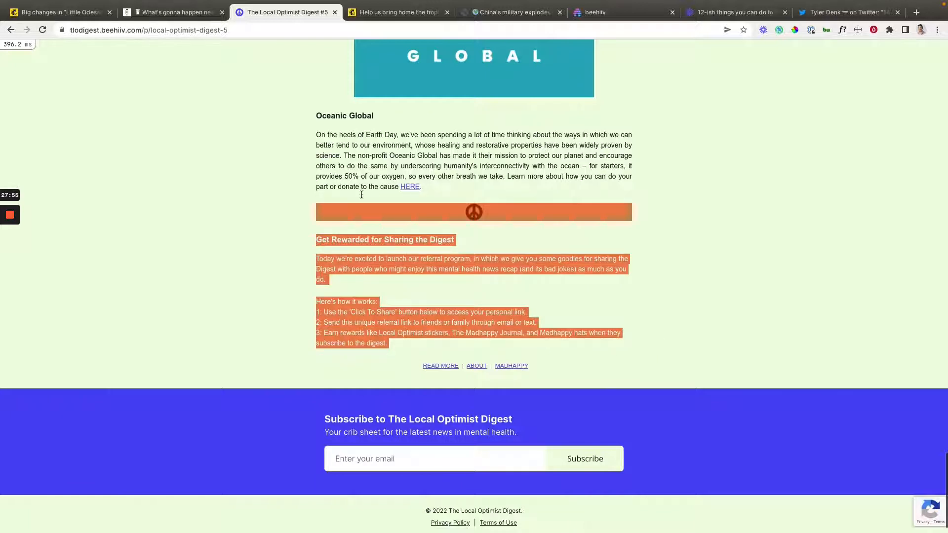
Step: Return to the Milk Road post and compare its closing poll and photo with the sponsor, Quick Nuggets and Meme of the Day sections
{"action": "left_click", "coordinate": [181, 15]}
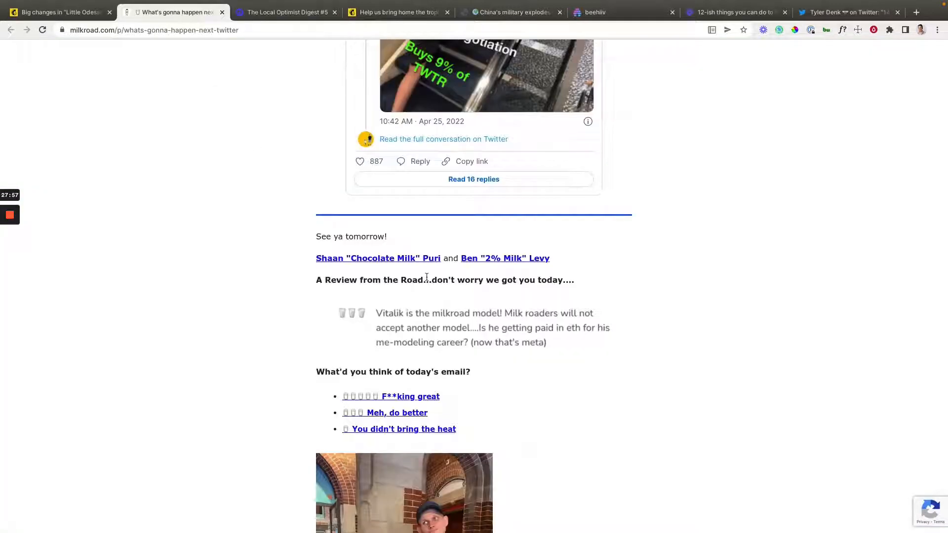
{"action": "scroll", "coordinate": [426, 278], "scroll_direction": "down", "scroll_amount": 3}
{"action": "scroll", "coordinate": [312, 137], "scroll_direction": "down", "scroll_amount": 2}
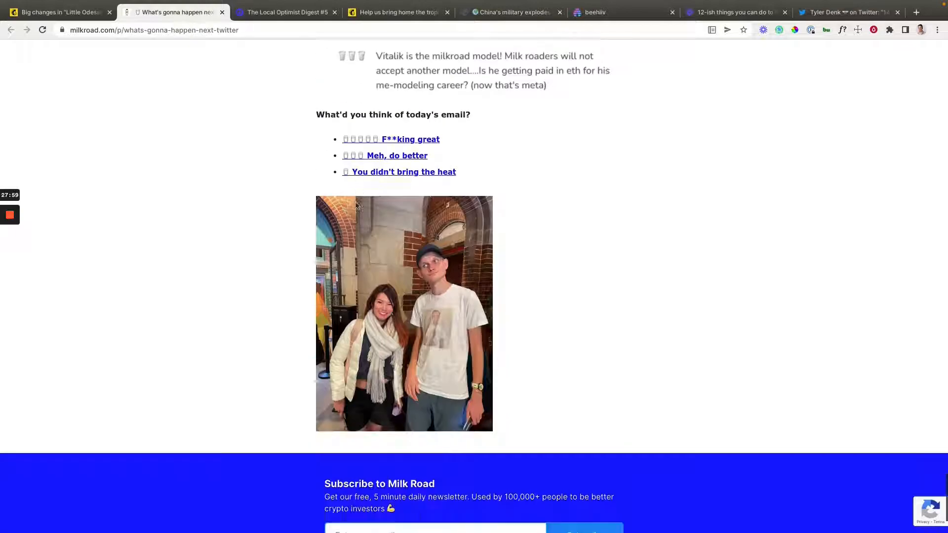
{"action": "scroll", "coordinate": [358, 197], "scroll_direction": "up", "scroll_amount": 15}
{"action": "scroll", "coordinate": [357, 197], "scroll_direction": "up", "scroll_amount": 14}
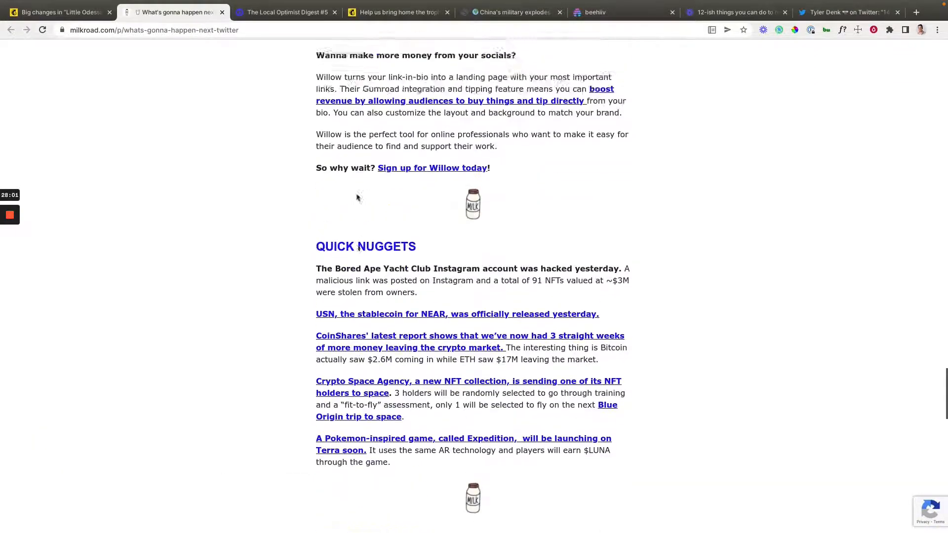
{"action": "scroll", "coordinate": [356, 194], "scroll_direction": "down", "scroll_amount": 20}
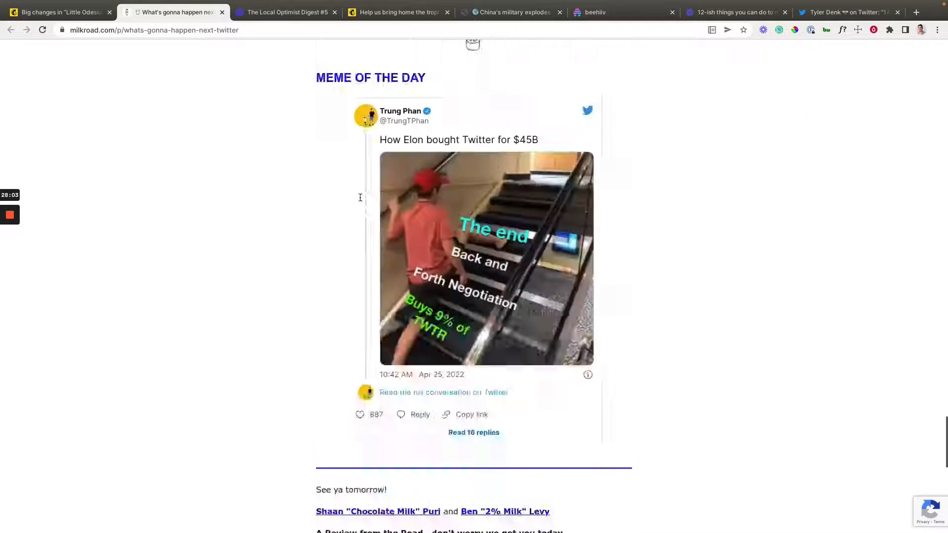
{"action": "scroll", "coordinate": [360, 201], "scroll_direction": "up", "scroll_amount": 7}
{"action": "scroll", "coordinate": [360, 201], "scroll_direction": "up", "scroll_amount": 15}
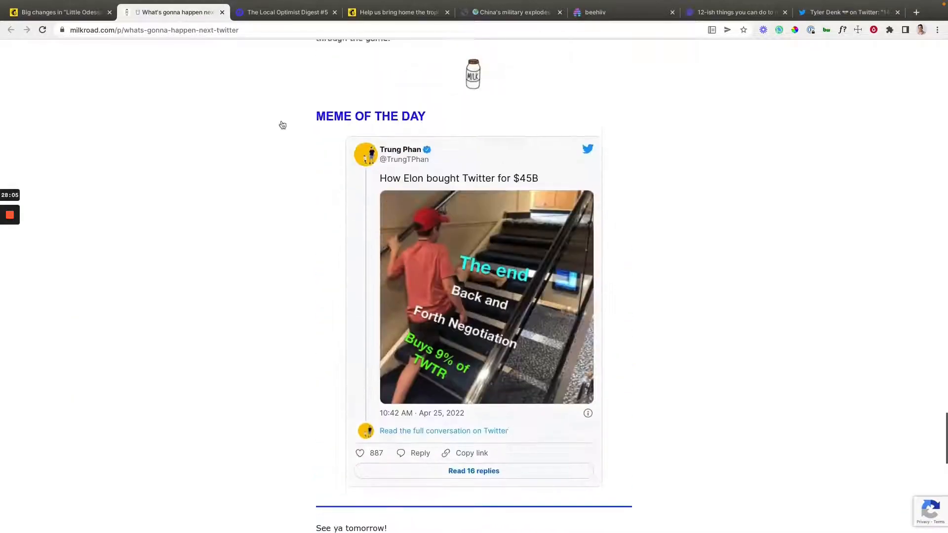
{"action": "scroll", "coordinate": [318, 95], "scroll_direction": "up", "scroll_amount": 4}
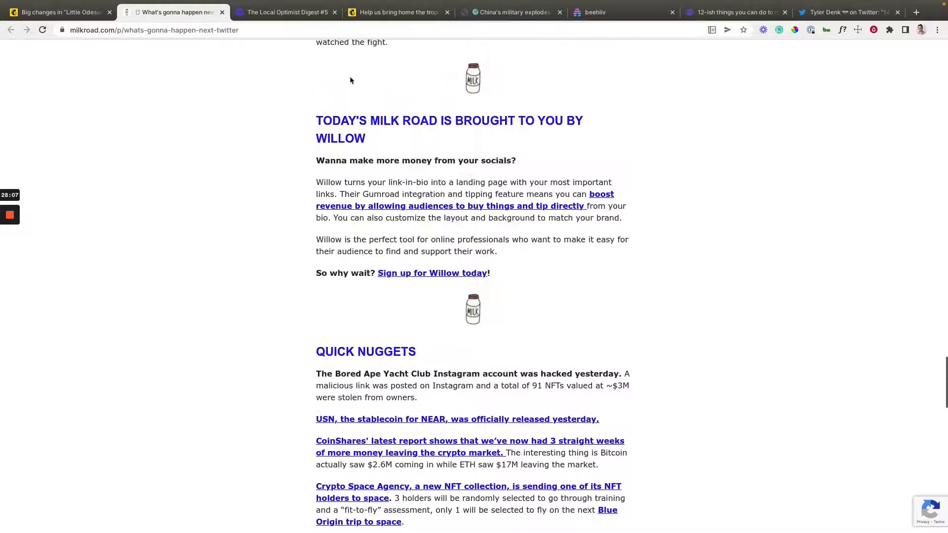
{"action": "scroll", "coordinate": [399, 194], "scroll_direction": "down", "scroll_amount": 20}
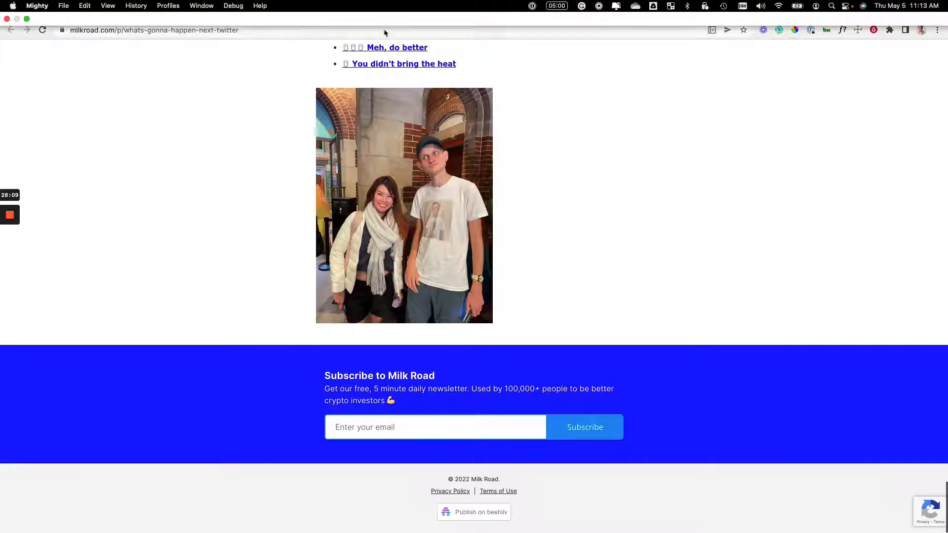
{"action": "scroll", "coordinate": [423, 246], "scroll_direction": "up", "scroll_amount": 3}
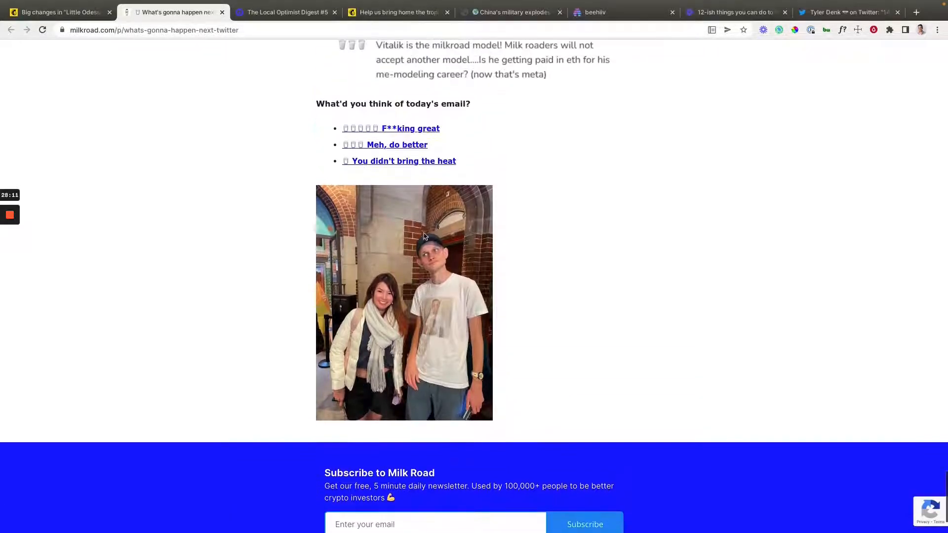
Step: Revisit the ending of The Local Optimist Digest and clear the highlight on its referral section
{"action": "left_click", "coordinate": [310, 13]}
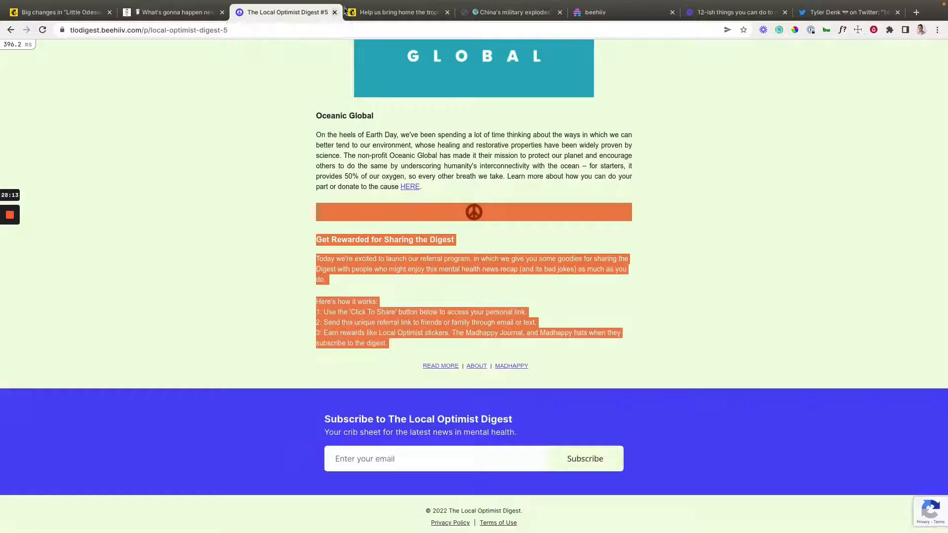
{"action": "scroll", "coordinate": [349, 159], "scroll_direction": "up", "scroll_amount": 3}
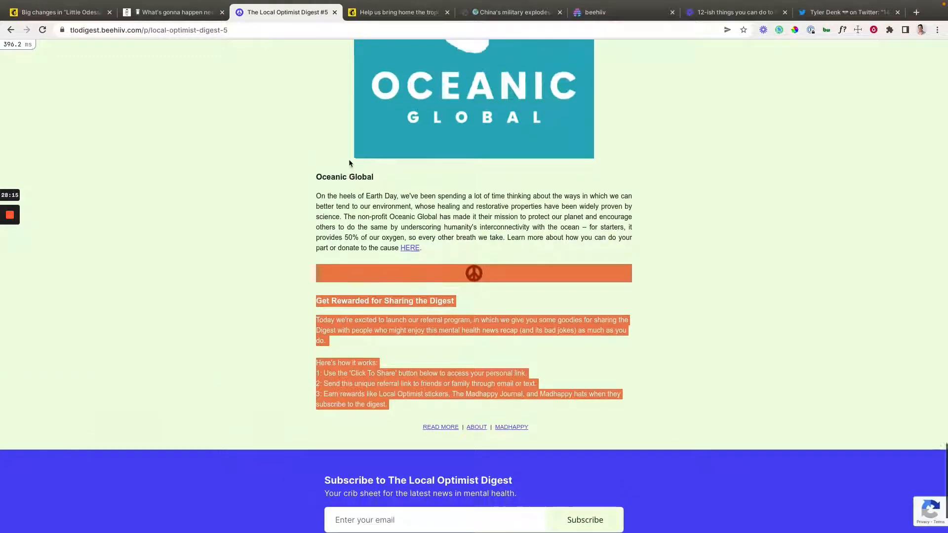
{"action": "left_click", "coordinate": [325, 156]}
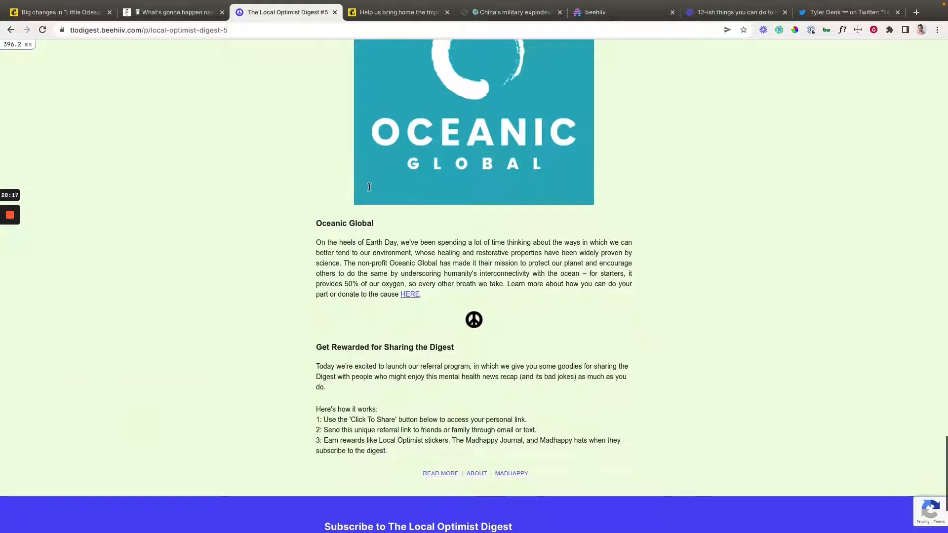
Step: Examine how the Accidentally Wes Anderson newsletter closes, including its share link and the story, feedback, submission and shop calls to action
{"action": "left_click", "coordinate": [397, 12]}
{"action": "scroll", "coordinate": [485, 342], "scroll_direction": "down", "scroll_amount": 10}
{"action": "scroll", "coordinate": [485, 342], "scroll_direction": "down", "scroll_amount": 20}
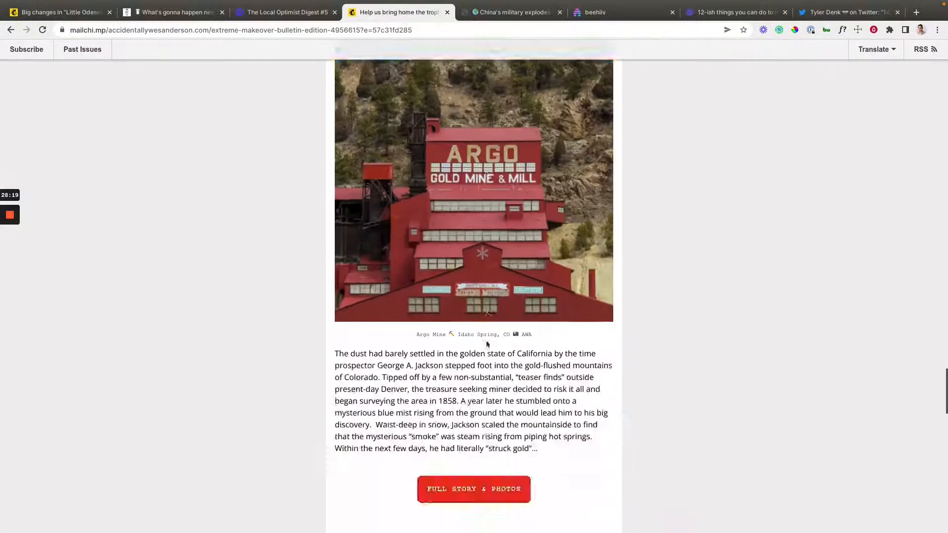
{"action": "scroll", "coordinate": [488, 344], "scroll_direction": "up", "scroll_amount": 3}
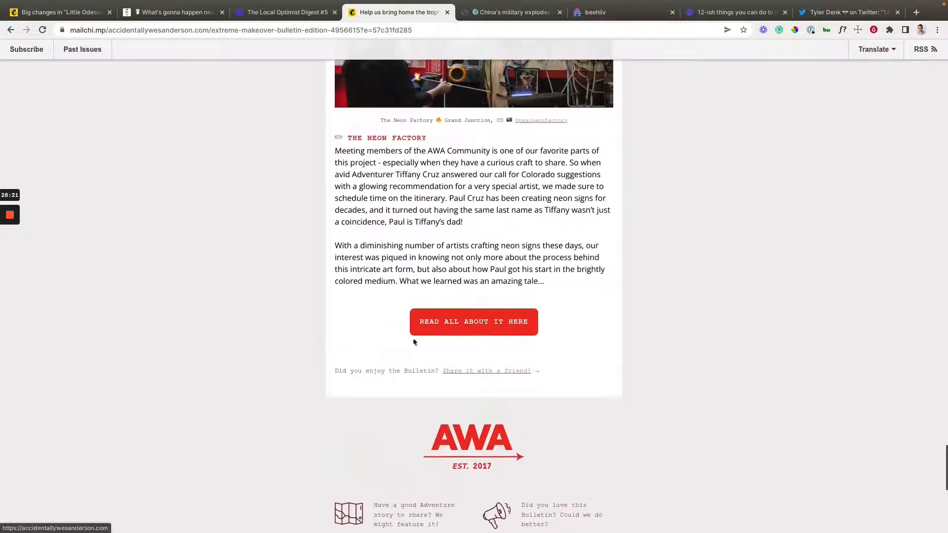
{"action": "scroll", "coordinate": [576, 385], "scroll_direction": "down", "scroll_amount": 4}
{"action": "scroll", "coordinate": [324, 262], "scroll_direction": "down", "scroll_amount": 1}
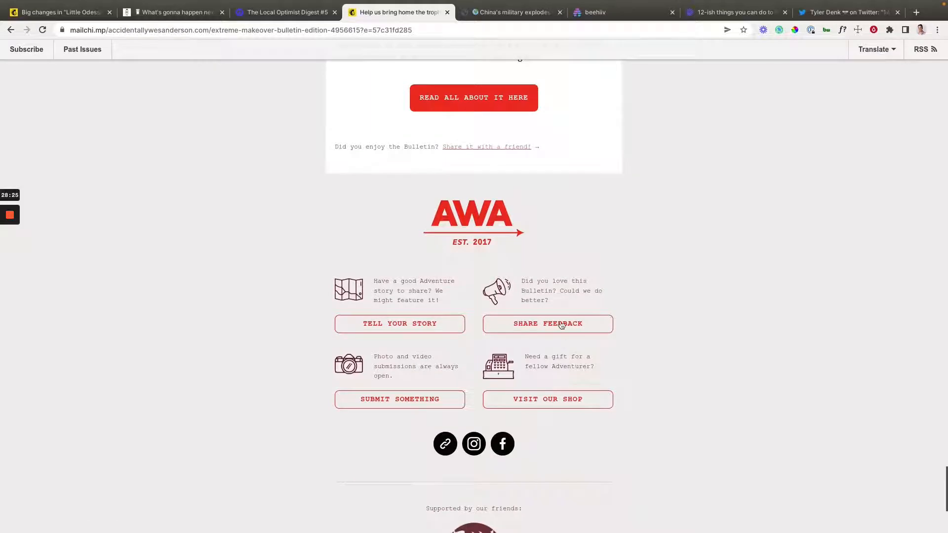
Step: Examine the International Intrigue closing sections, from the Cinco de Mayo game to the referral rewards and footer
{"action": "left_click", "coordinate": [514, 18]}
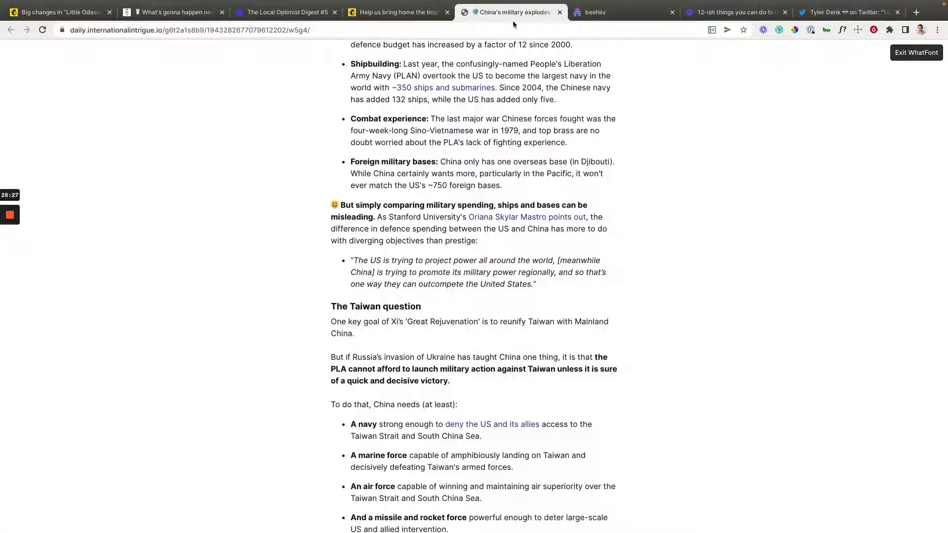
{"action": "scroll", "coordinate": [462, 237], "scroll_direction": "down", "scroll_amount": 20}
{"action": "scroll", "coordinate": [465, 235], "scroll_direction": "up", "scroll_amount": 2}
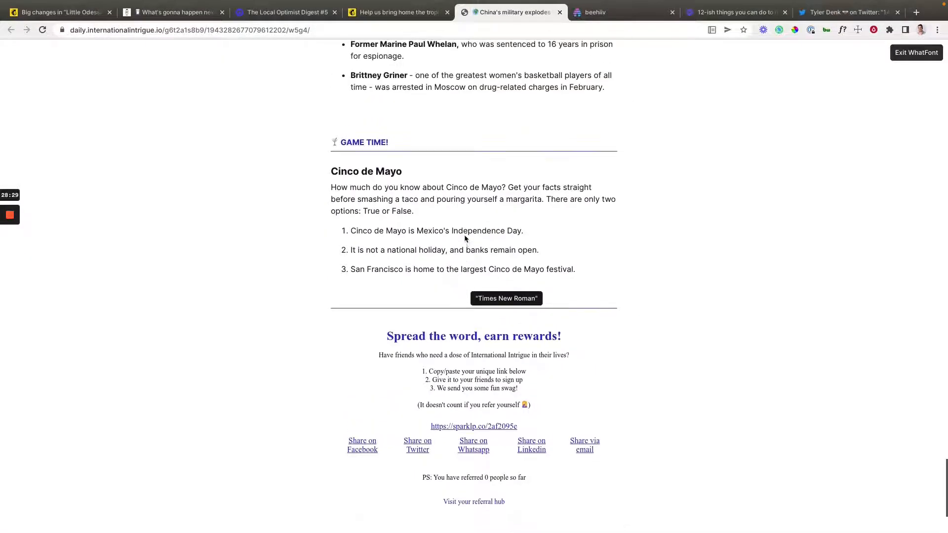
{"action": "scroll", "coordinate": [465, 234], "scroll_direction": "down", "scroll_amount": 3}
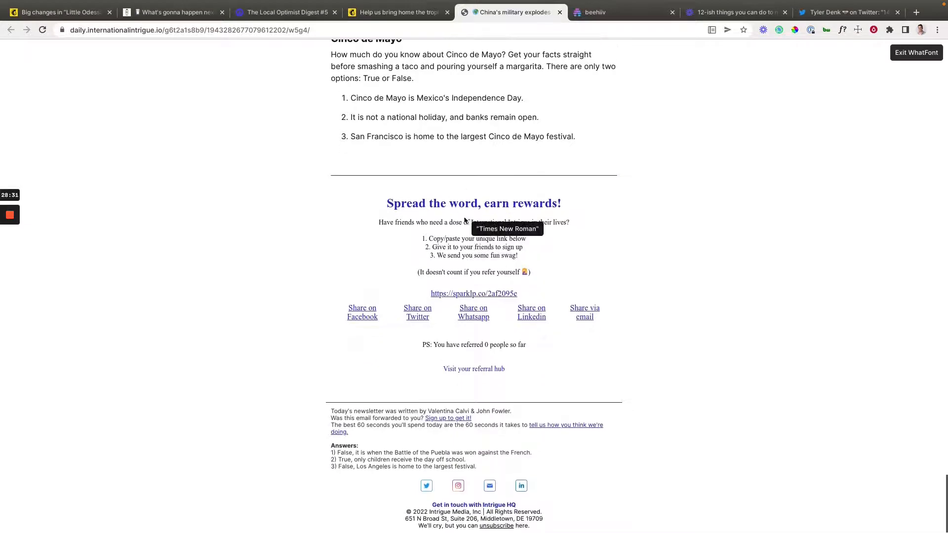
{"action": "scroll", "coordinate": [463, 236], "scroll_direction": "up", "scroll_amount": 8}
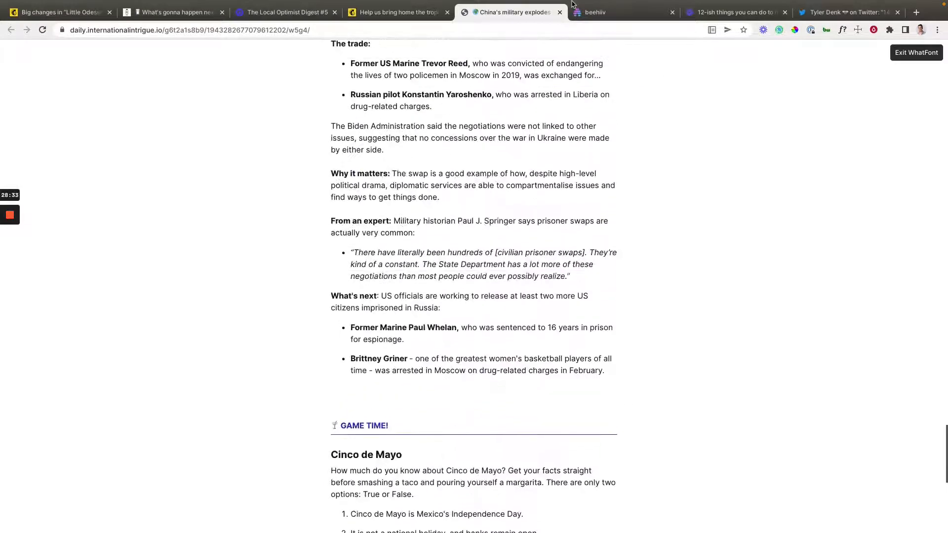
Step: Examine the end of the Signal newsletter and highlight its writers' credit line
{"action": "left_click", "coordinate": [63, 13]}
{"action": "scroll", "coordinate": [480, 328], "scroll_direction": "down", "scroll_amount": 15}
{"action": "scroll", "coordinate": [479, 328], "scroll_direction": "down", "scroll_amount": 15}
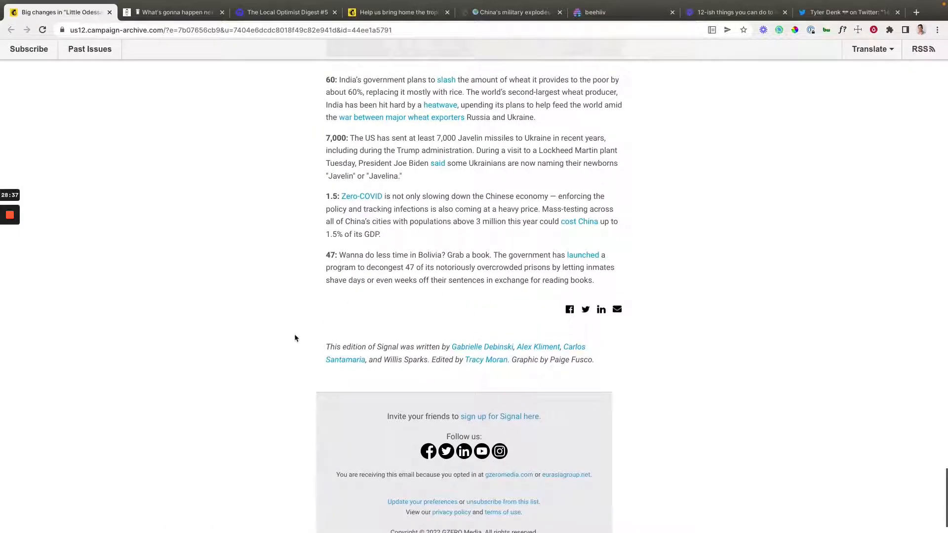
{"action": "triple_click", "coordinate": [533, 369]}
{"action": "left_click", "coordinate": [591, 381]}
Step: Switch to the Daily Meditation post in beehiiv, close its preview and open the theme editor
{"action": "left_click", "coordinate": [756, 13]}
{"action": "left_click", "coordinate": [647, 18]}
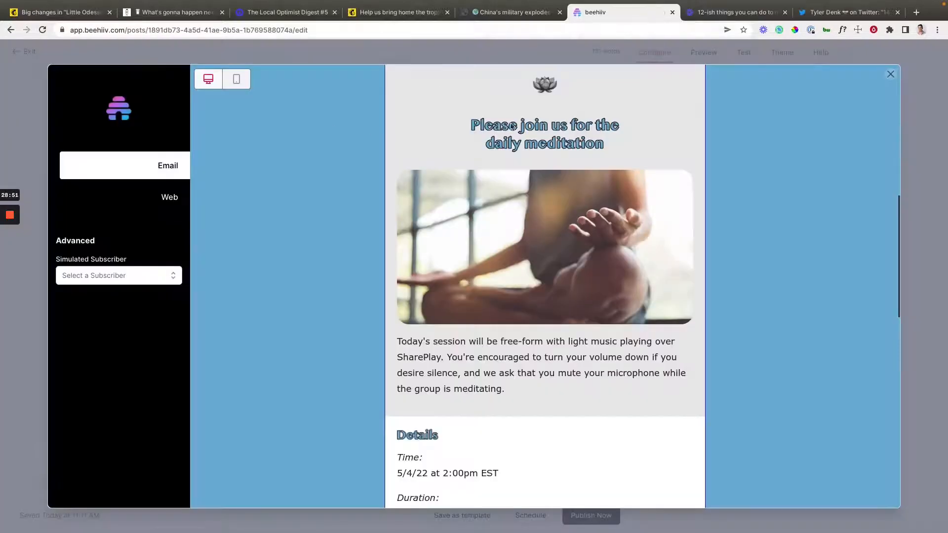
{"action": "left_click", "coordinate": [893, 74]}
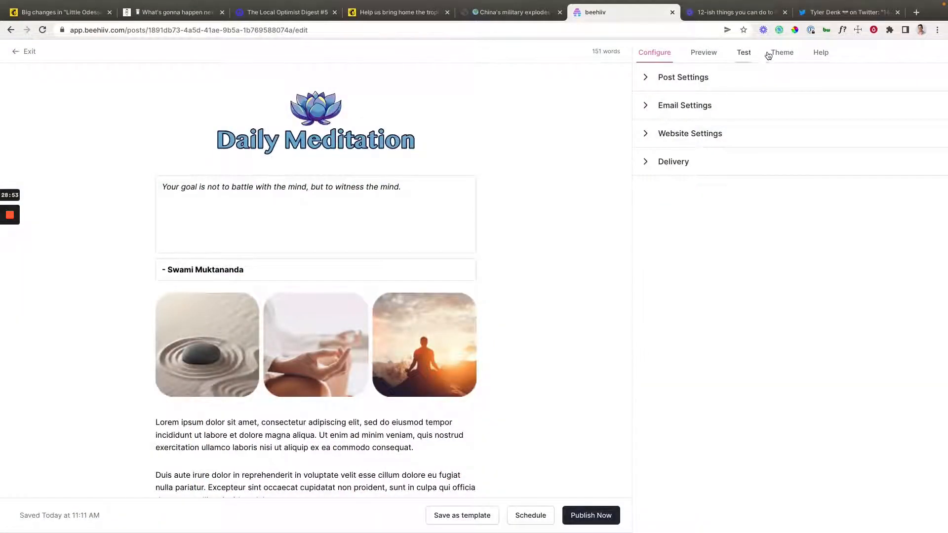
{"action": "left_click", "coordinate": [783, 53]}
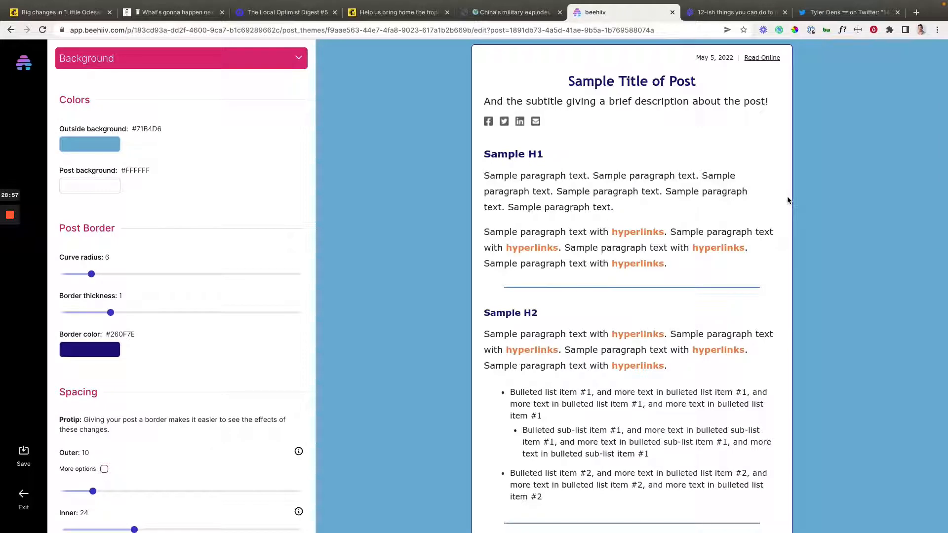
Step: Look through the theme's sample post, from the headings and lists to the quote, button, image and video embed
{"action": "scroll", "coordinate": [789, 200], "scroll_direction": "down", "scroll_amount": 4}
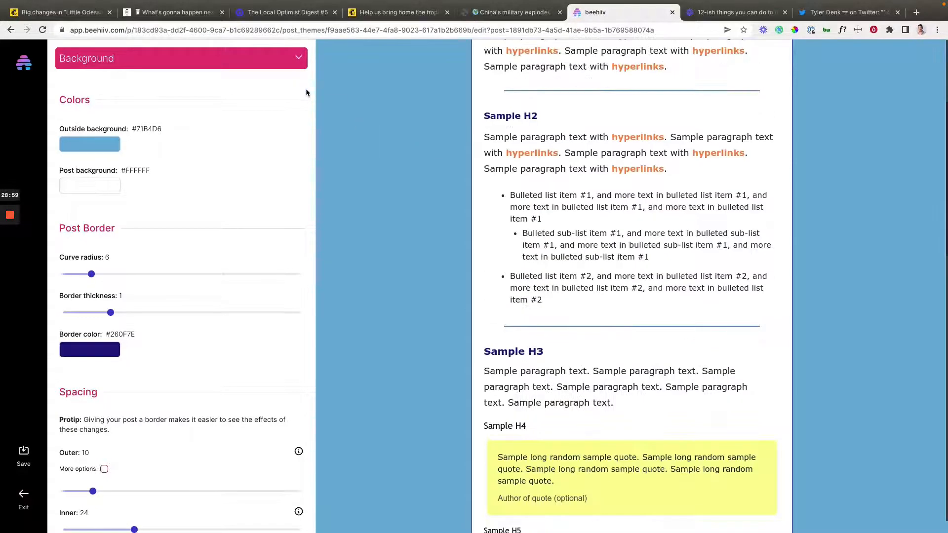
{"action": "scroll", "coordinate": [404, 124], "scroll_direction": "up", "scroll_amount": 4}
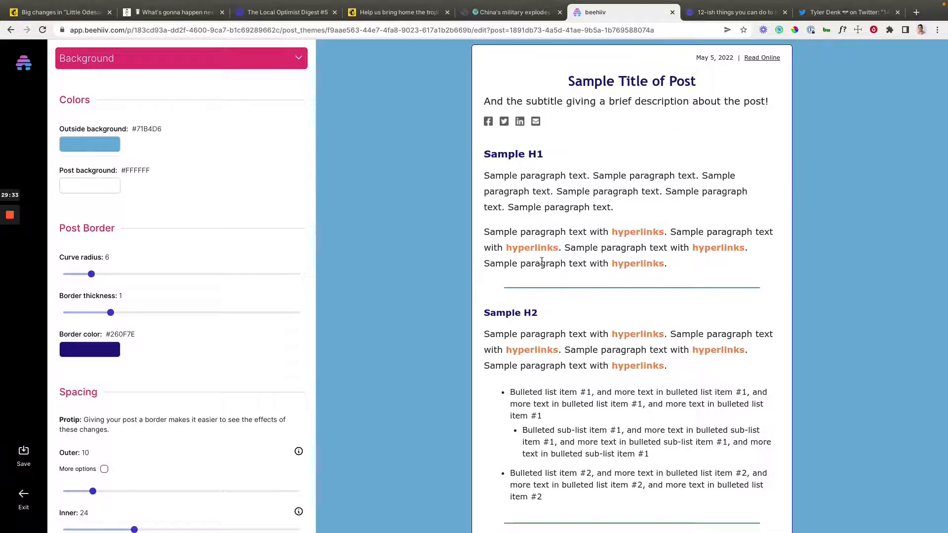
{"action": "scroll", "coordinate": [542, 262], "scroll_direction": "down", "scroll_amount": 10}
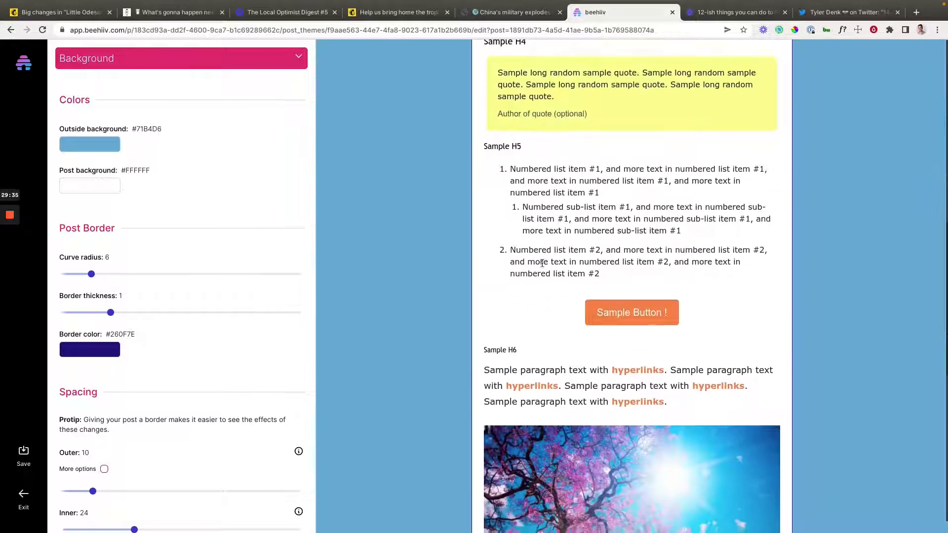
{"action": "scroll", "coordinate": [542, 264], "scroll_direction": "down", "scroll_amount": 5}
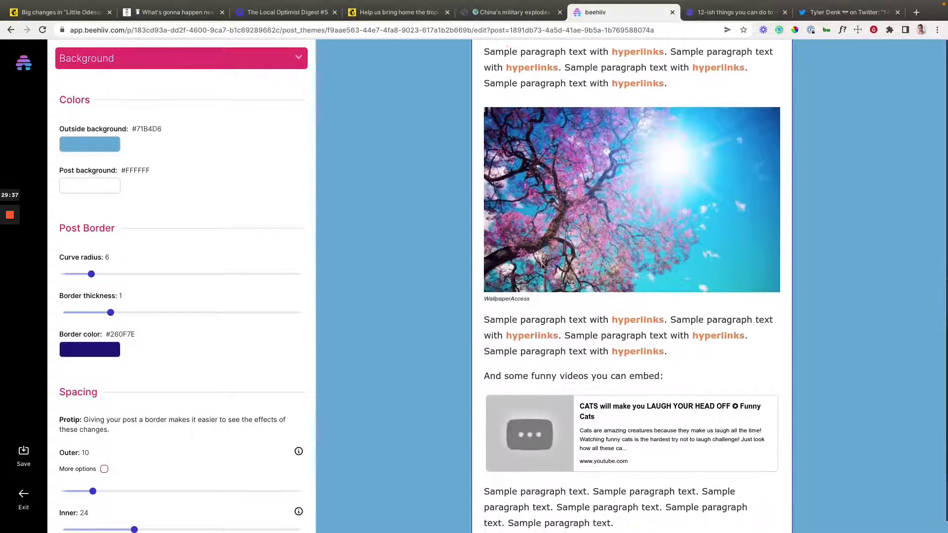
{"action": "scroll", "coordinate": [542, 265], "scroll_direction": "down", "scroll_amount": 3}
{"action": "scroll", "coordinate": [543, 267], "scroll_direction": "up", "scroll_amount": 3}
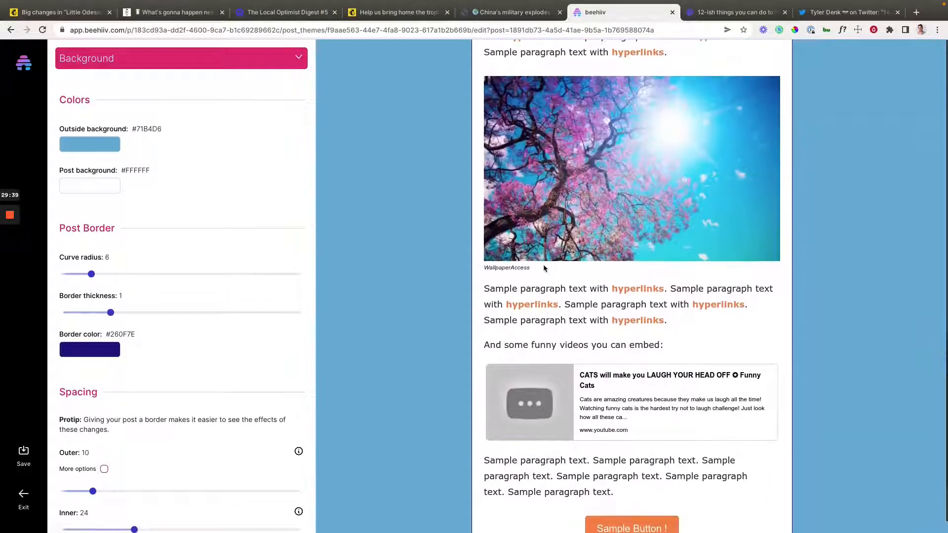